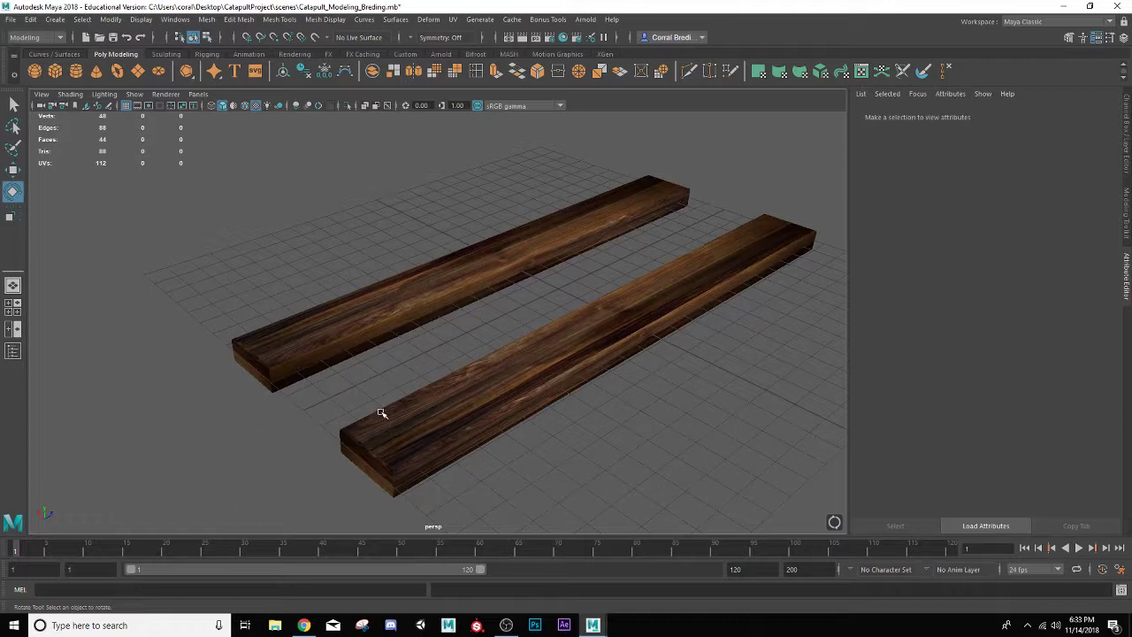
Create a polygon cube at the grid centre and rename it Mesh_Plywood
alt+drag(382, 413, 370, 372)
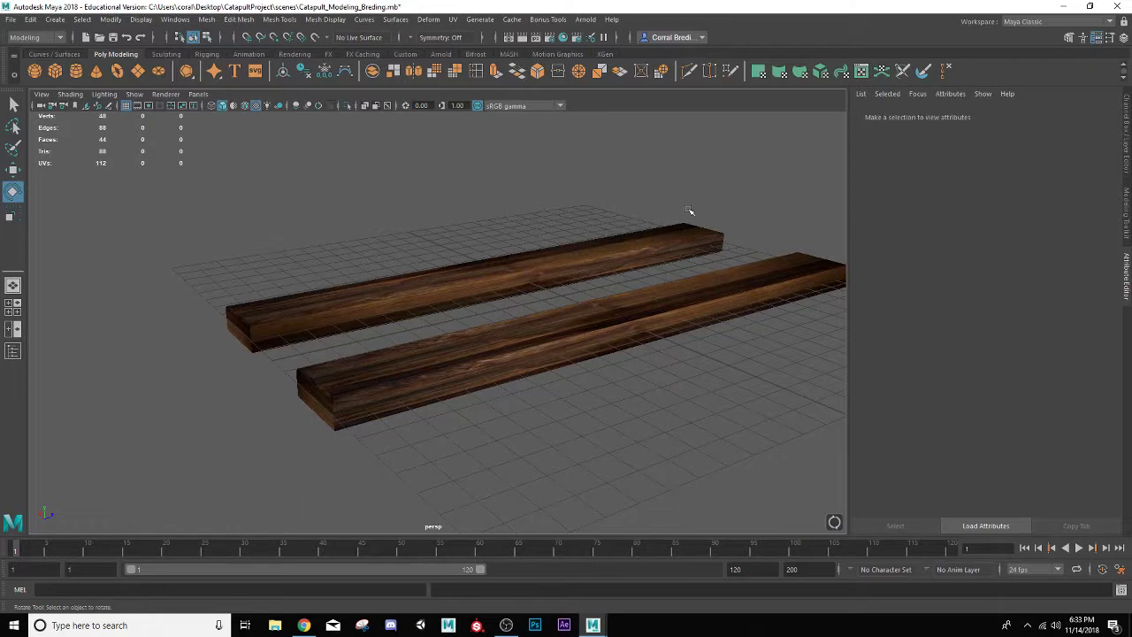
click(54, 72)
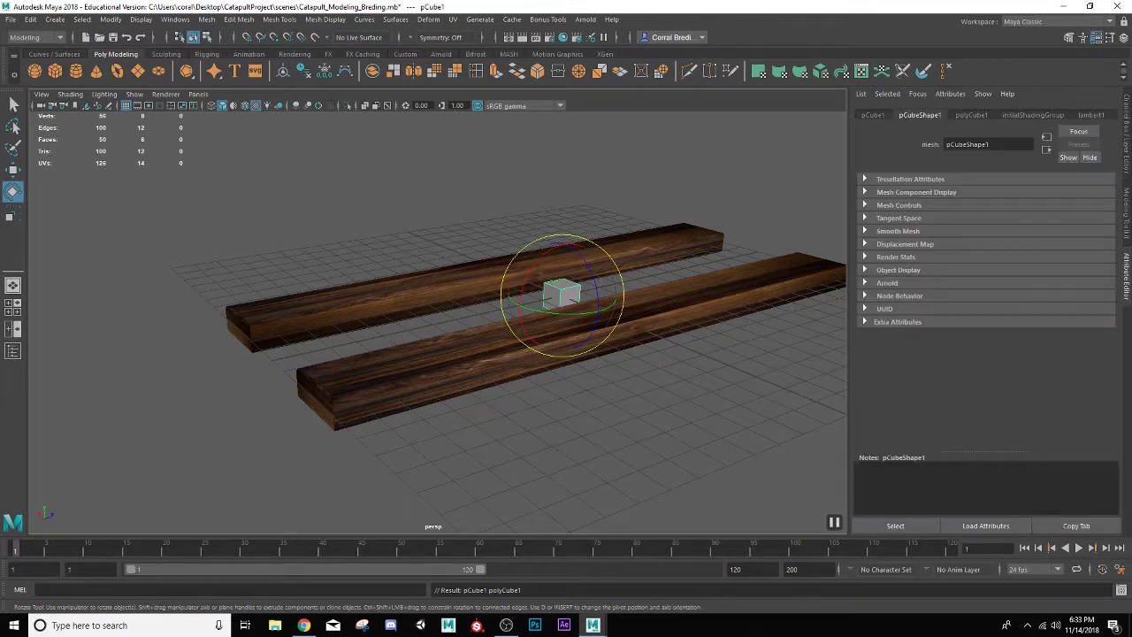
click(1128, 131)
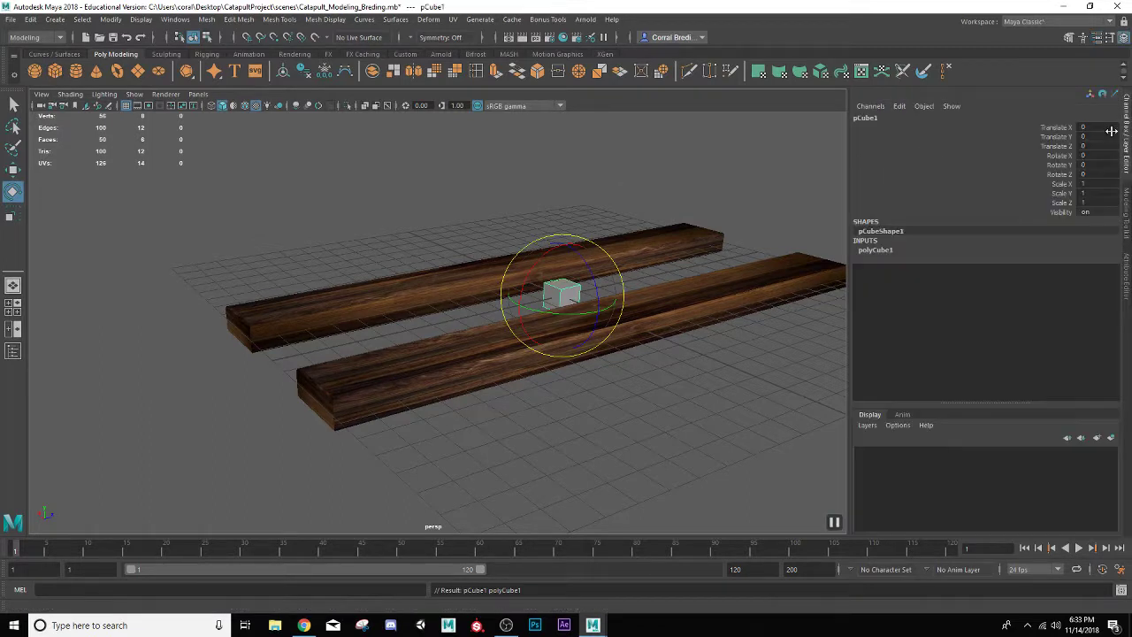
double_click(885, 119)
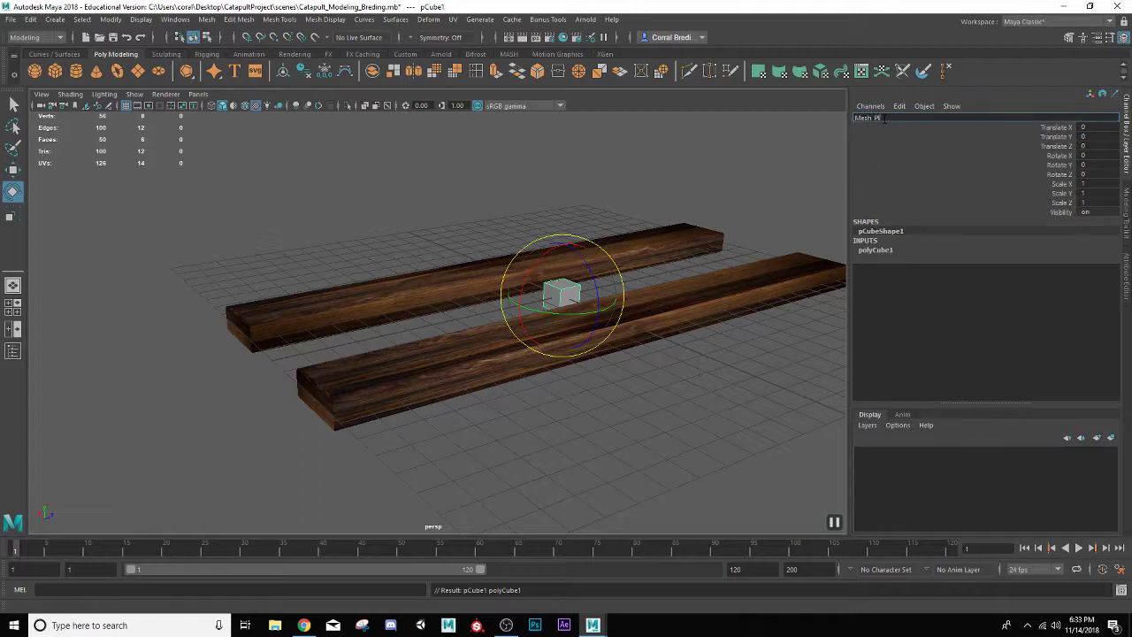
key(Return)
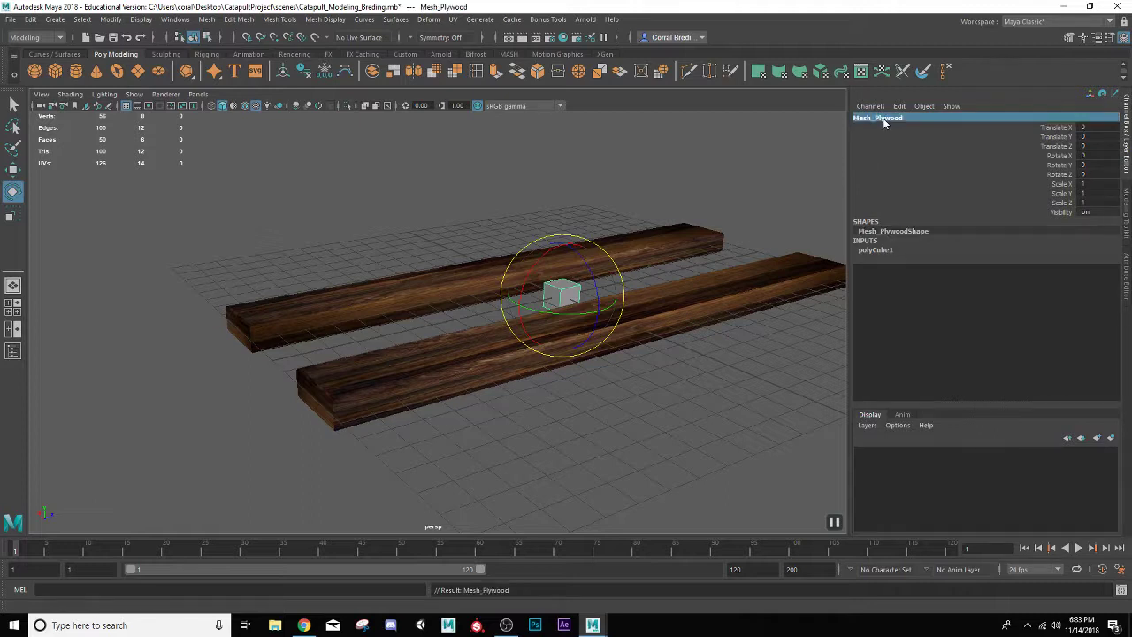
Scale the cube to about 8.43 in X and Z and 3.58 in Y, and move it to about -7.78 in Z
key(r)
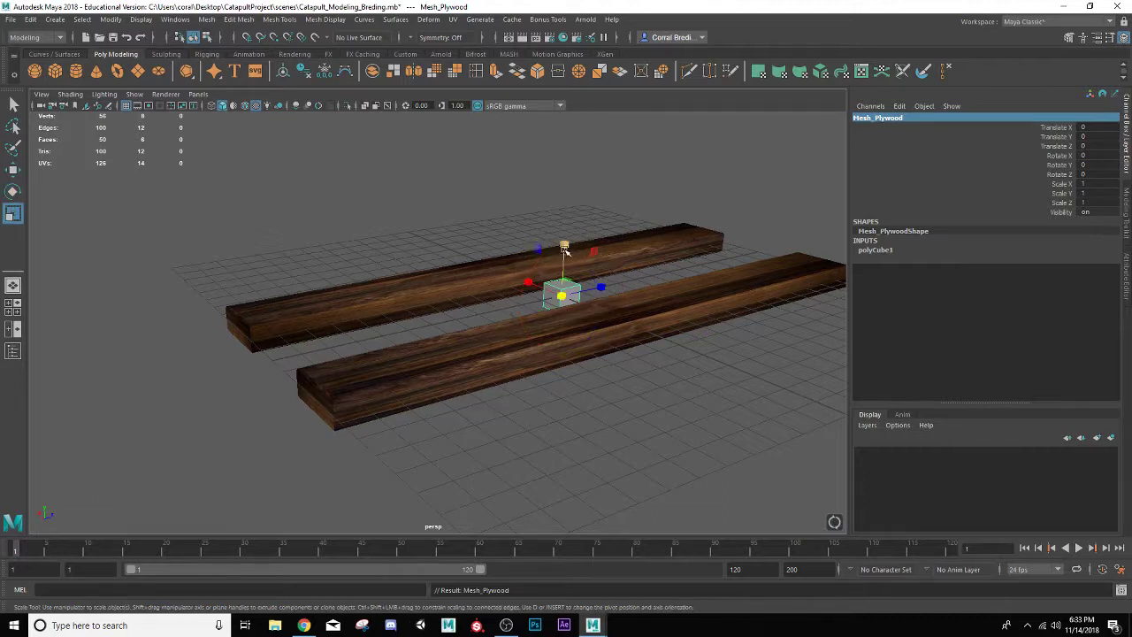
drag(563, 248, 708, 274)
key(w)
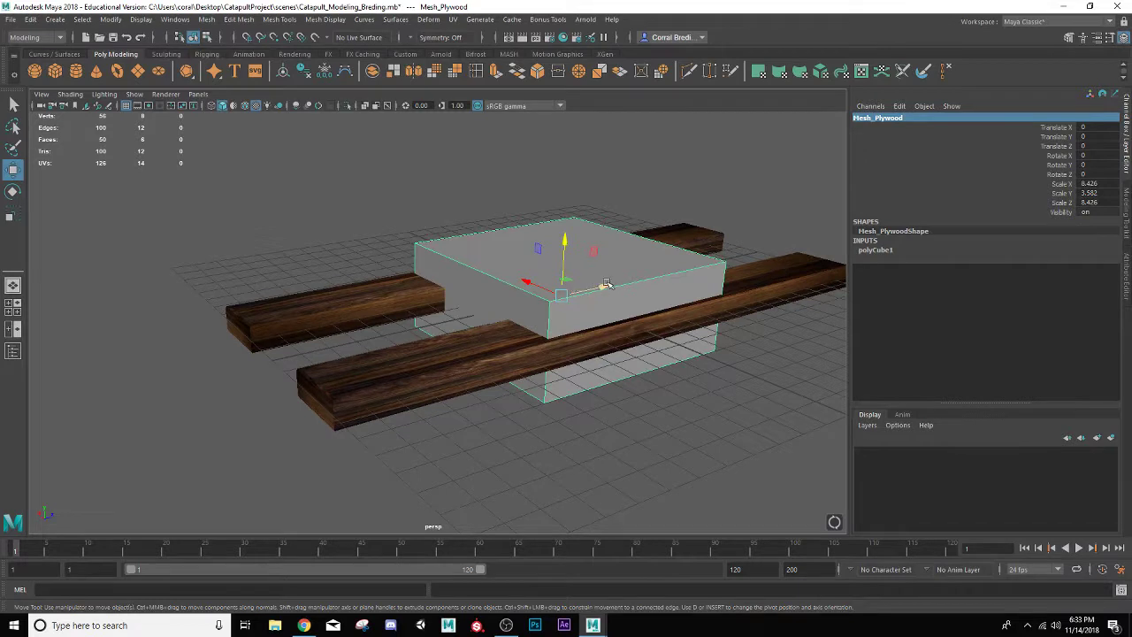
drag(605, 284, 434, 324)
Flatten the plywood block to about 8.03 × 0.64 × 8.03 and place it over the beams at about Y 0.72, Z -7.27
key(r)
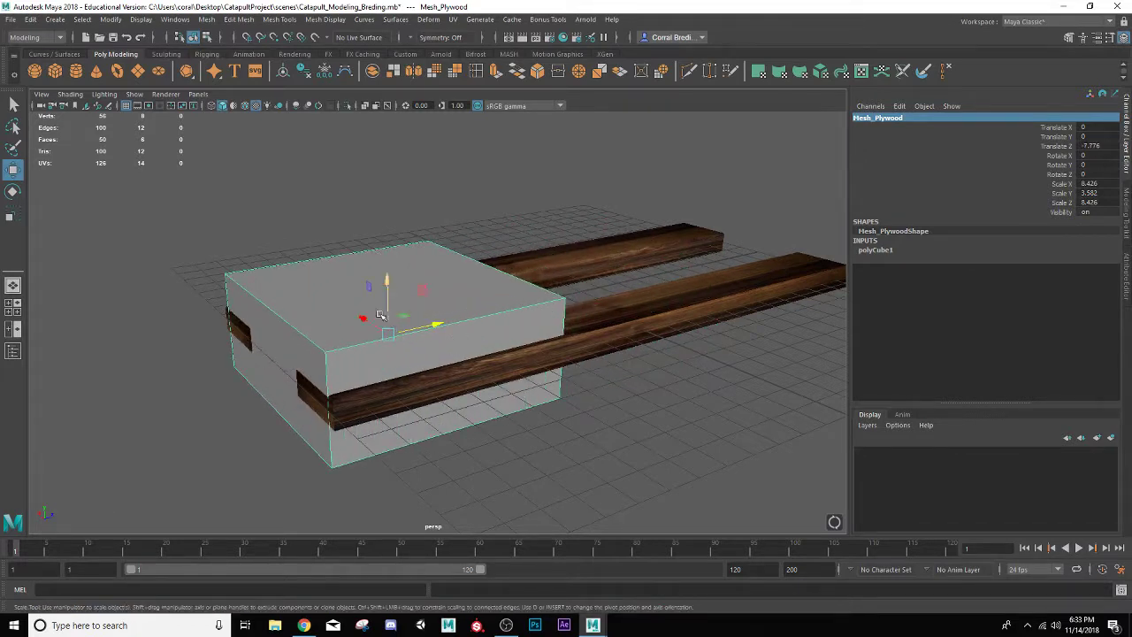
middle_drag(380, 315, 387, 320)
key(w)
drag(387, 281, 396, 261)
drag(431, 297, 393, 314)
key(r)
key(w)
drag(399, 275, 402, 257)
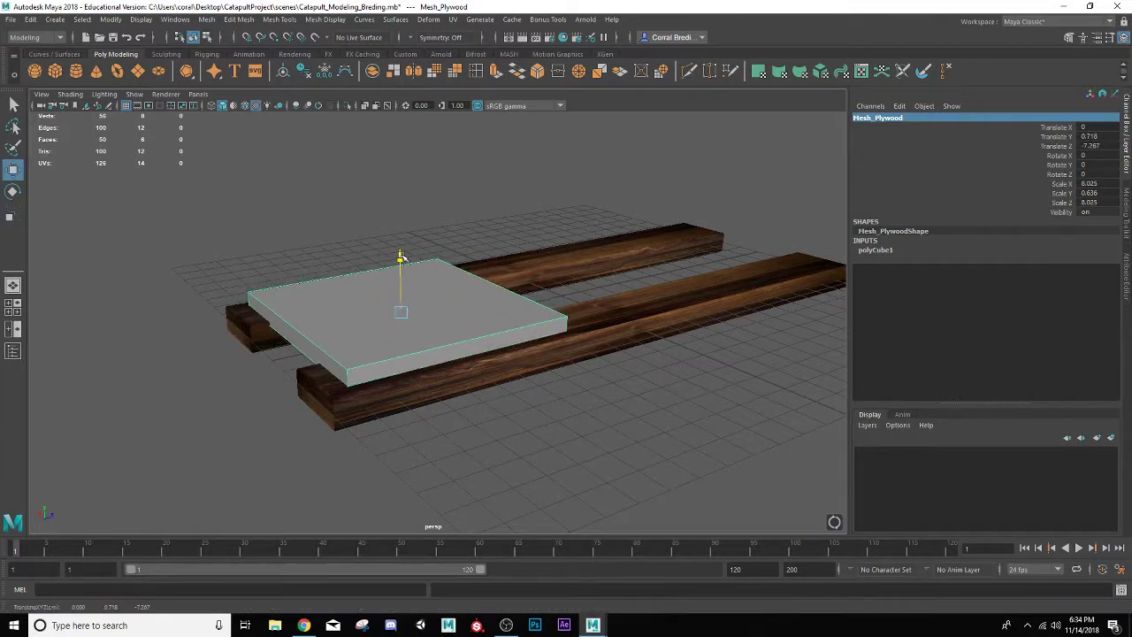
Enlarge the plywood board to about 9.35 × 0.74 × 9.35 and raise it above the beams to about Y 1.64, Z -7.3
drag(445, 301, 427, 351)
key(r)
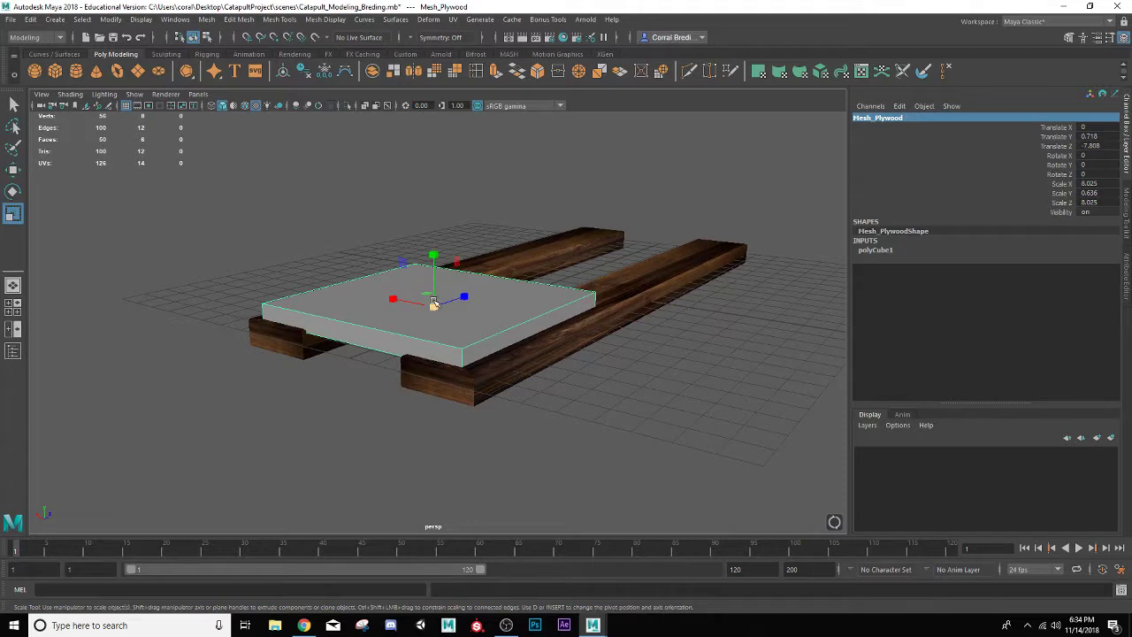
mouse_move(433, 303)
mouse_down()
mouse_move(463, 301)
mouse_move(442, 311)
mouse_move(380, 297)
mouse_move(423, 306)
mouse_up()
key(w)
scroll(420, 306, up, 3)
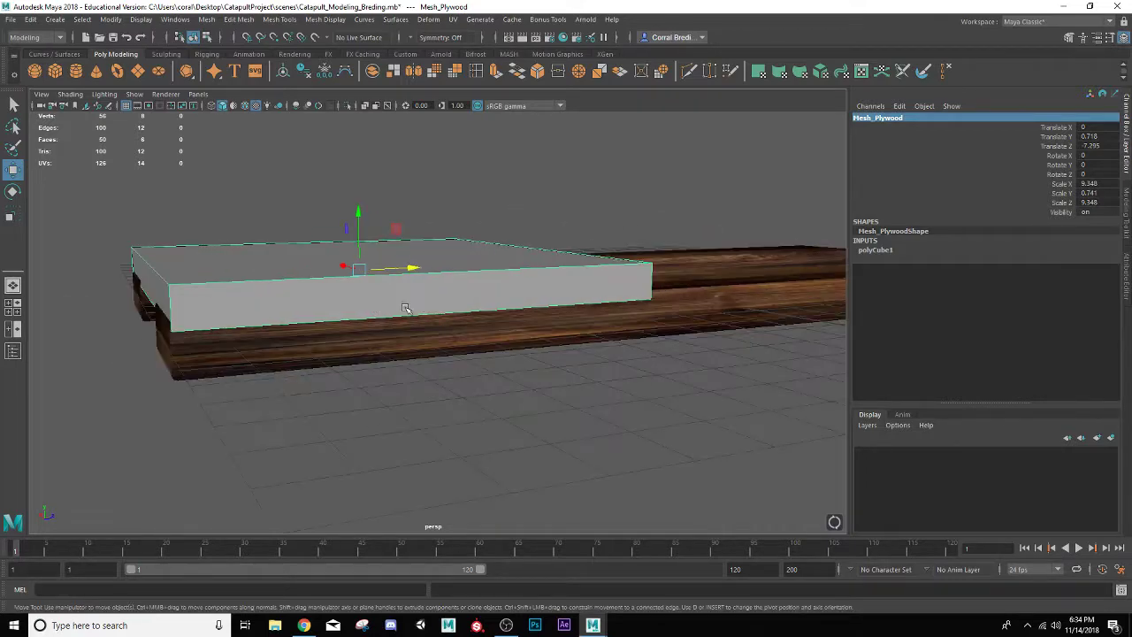
alt+middle_drag(282, 279, 358, 281)
drag(428, 211, 428, 171)
Bevel the plywood board's top and bottom perimeter edges, leaving out the four vertical corner edges
alt+drag(326, 231, 359, 320)
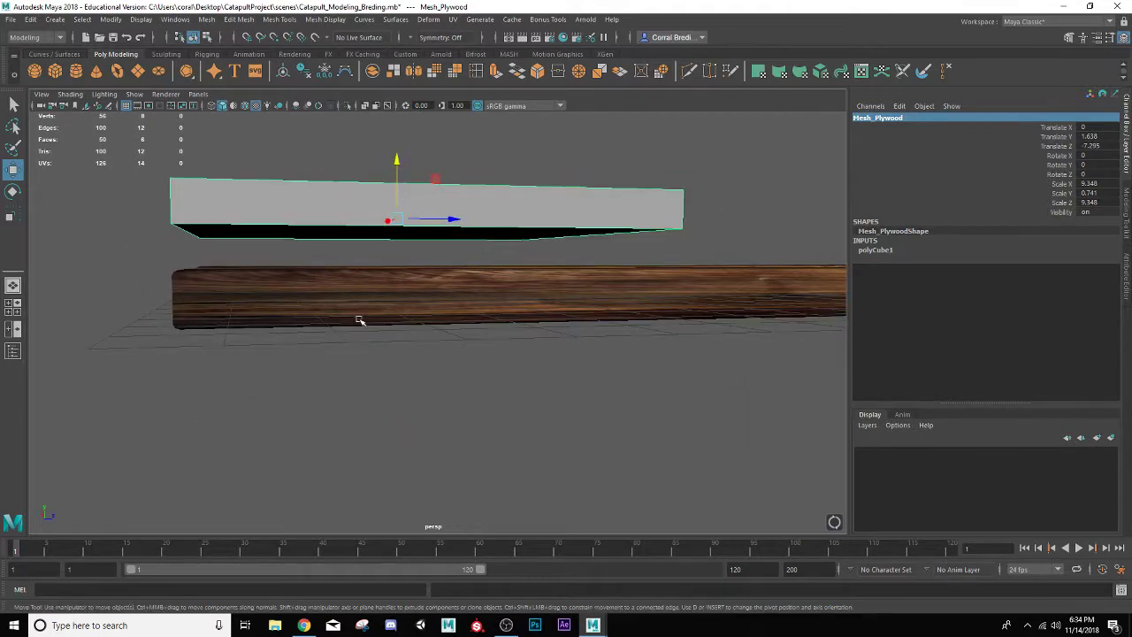
alt+drag(270, 187, 284, 188)
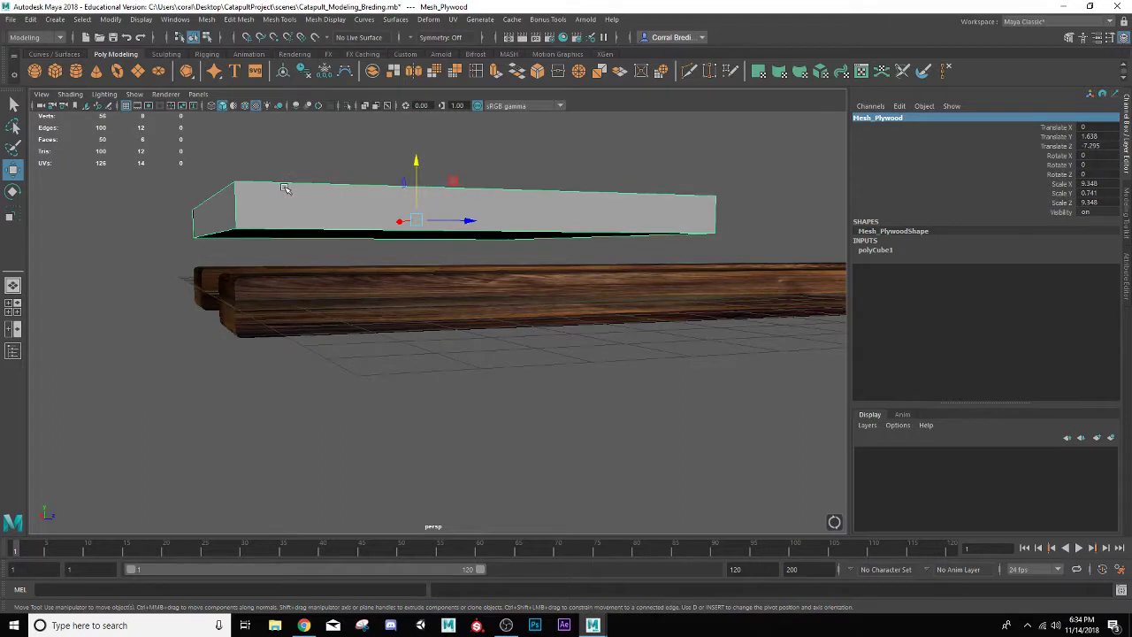
right_drag(284, 188, 286, 155)
drag(130, 146, 748, 302)
alt+drag(575, 298, 574, 298)
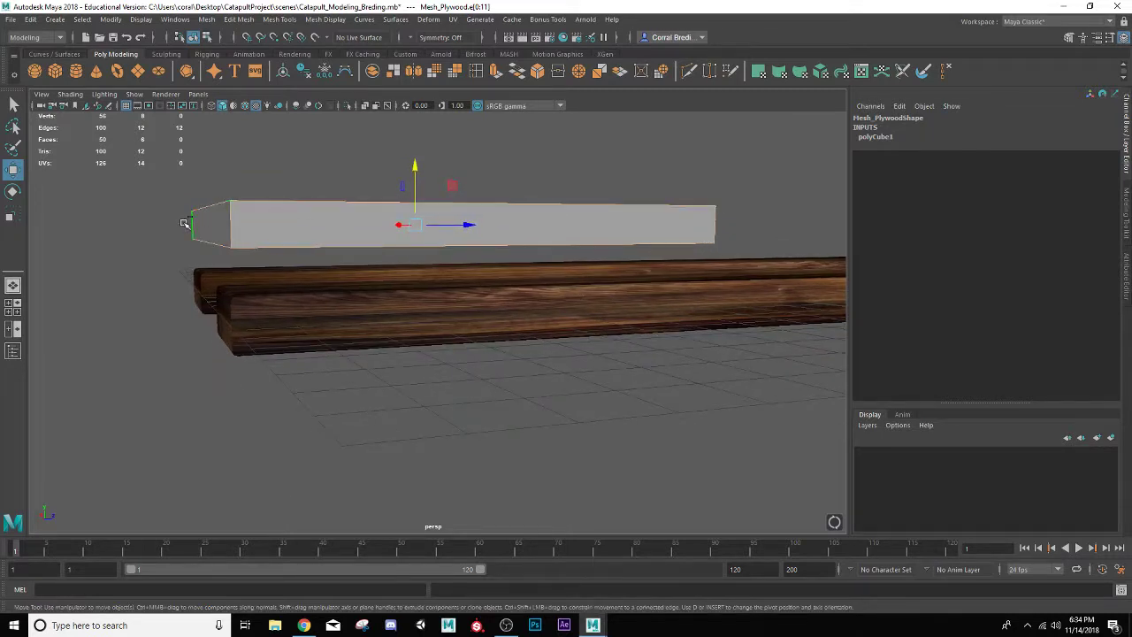
drag(157, 224, 748, 221)
alt+drag(575, 230, 525, 244)
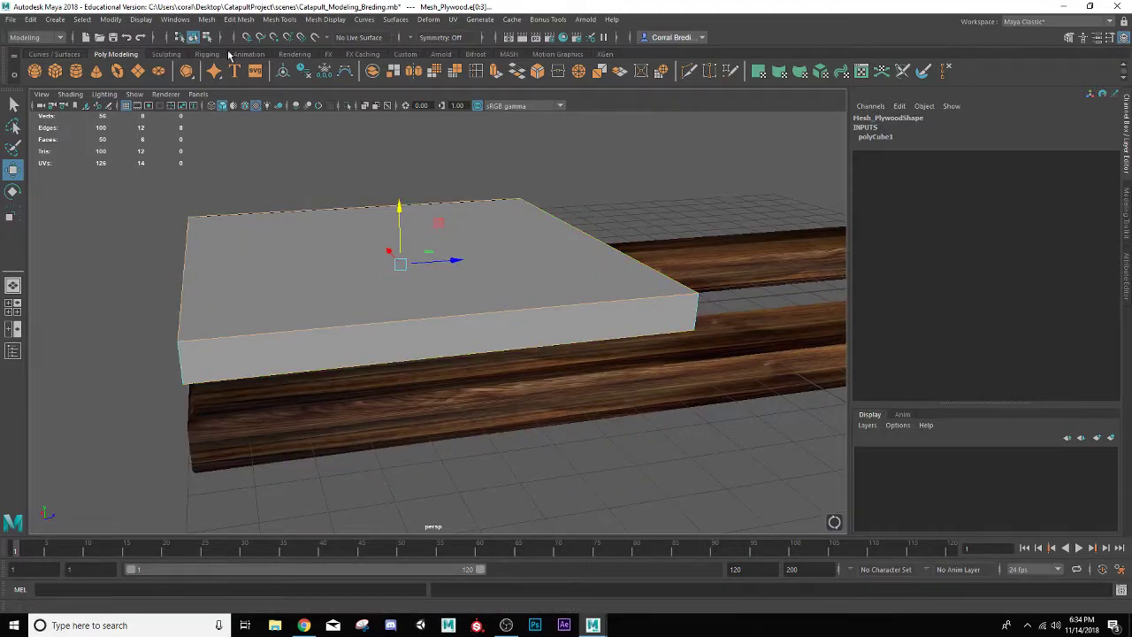
click(538, 77)
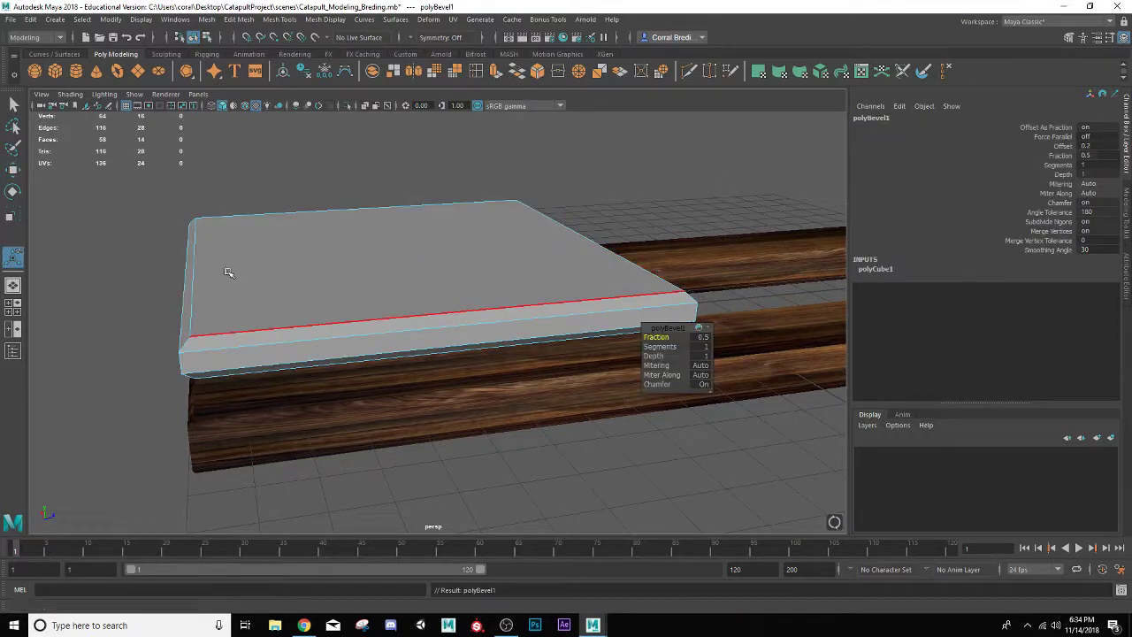
Set the bevel's fraction to 0.2 and its segments to 2, and return to object mode
click(702, 338)
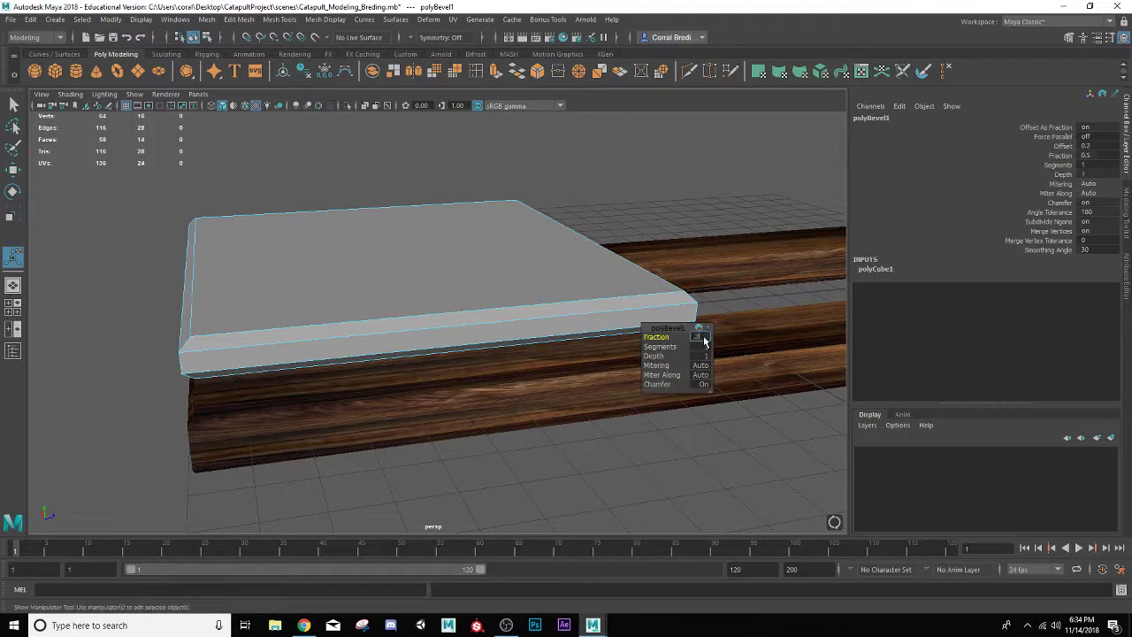
text(0.2)
key(Return)
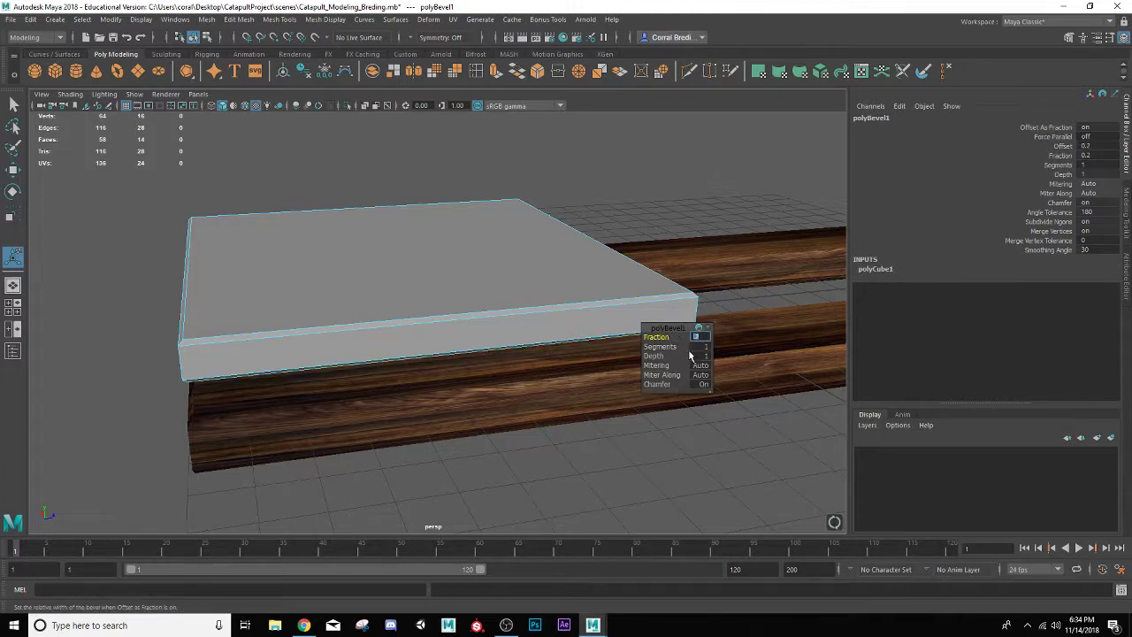
click(704, 347)
text(2)
key(Return)
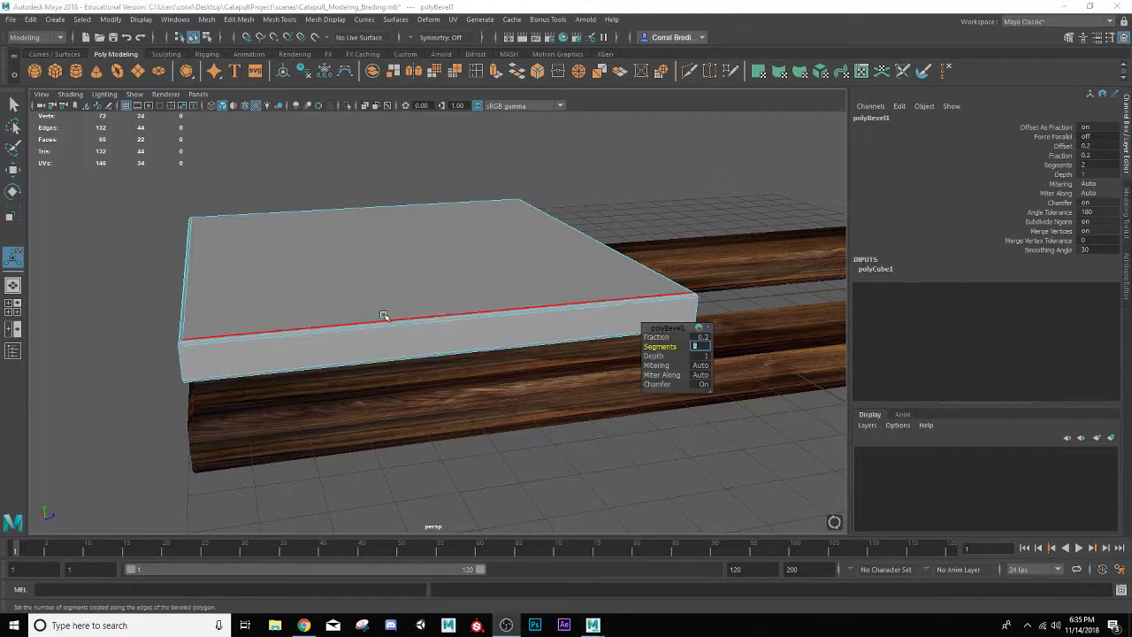
alt+drag(384, 314, 460, 298)
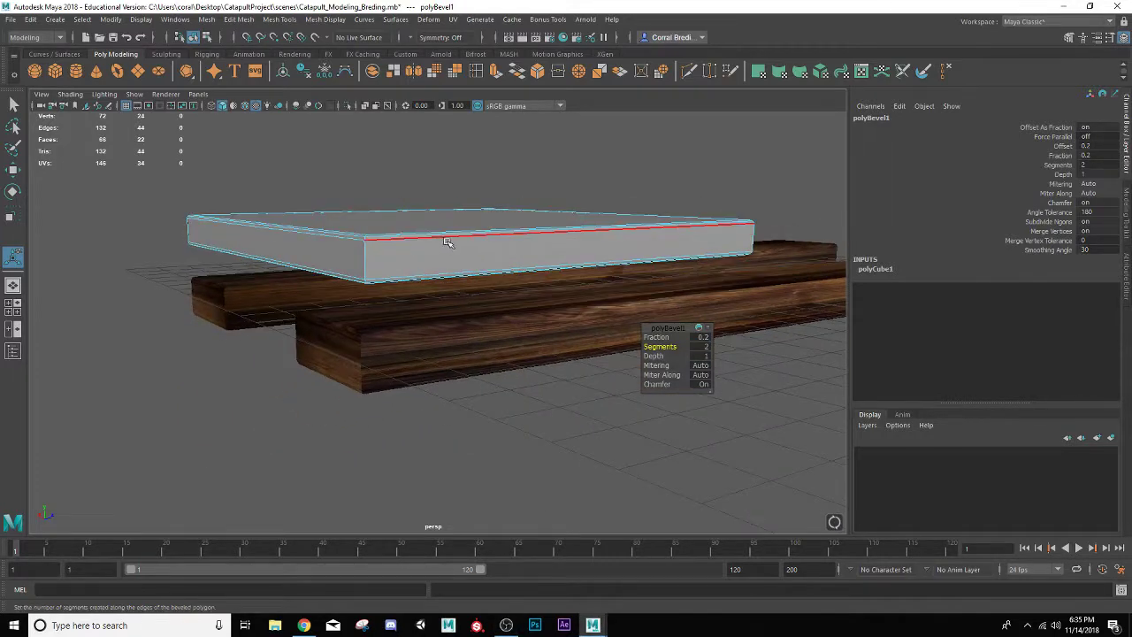
right_drag(448, 243, 487, 222)
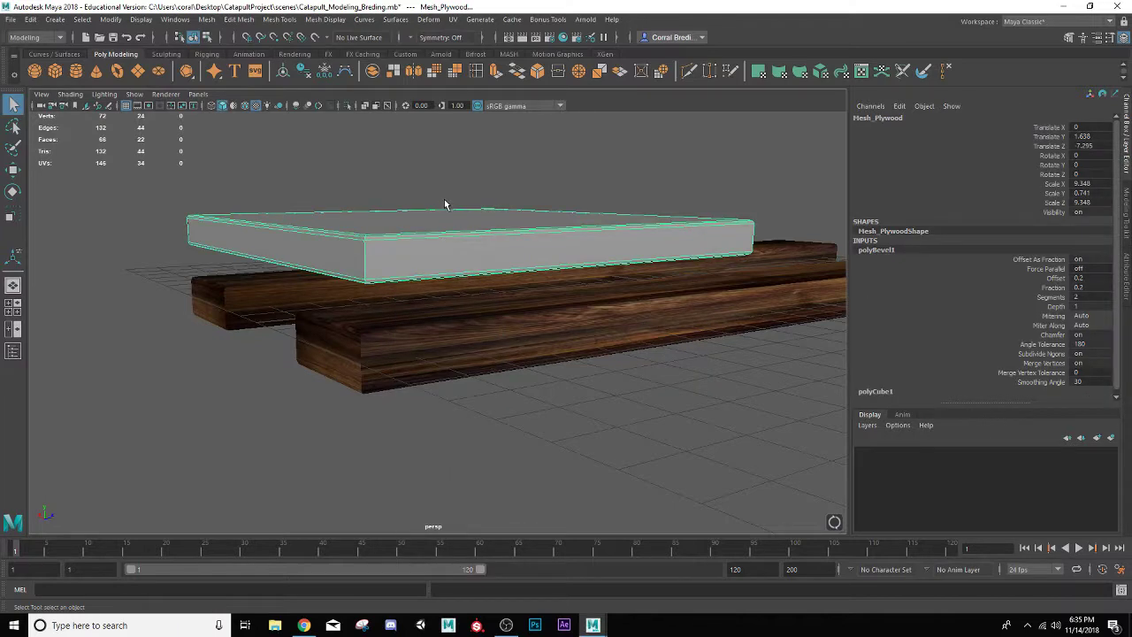
Apply automatic UV mapping to the beveled plywood board and return to object mode
scroll(445, 204, up, 2)
alt+drag(444, 201, 456, 257)
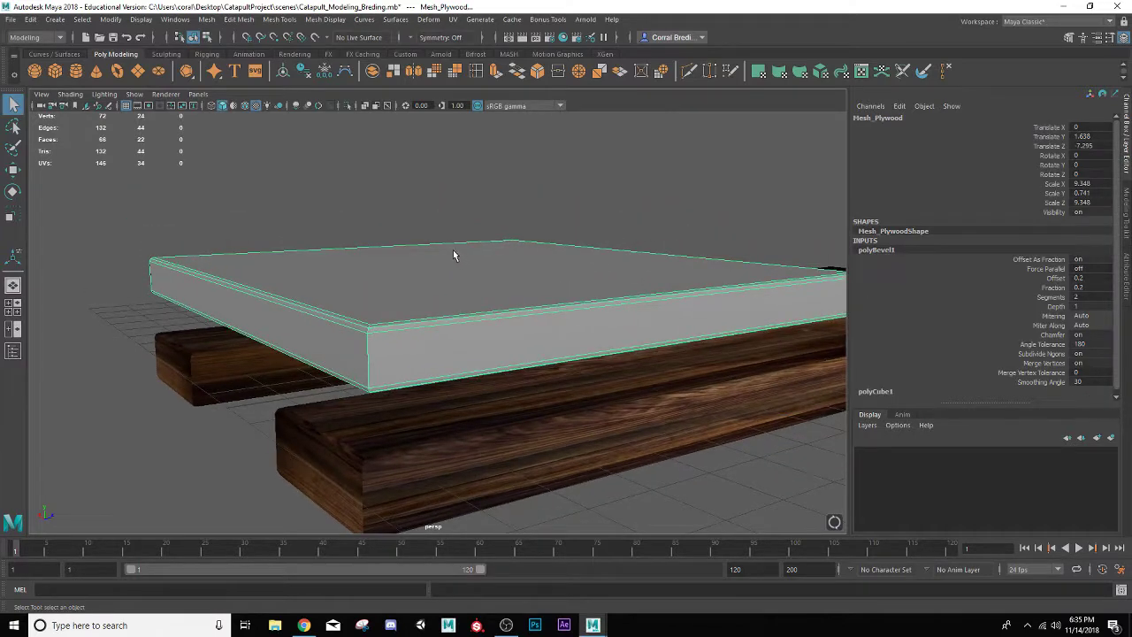
click(455, 20)
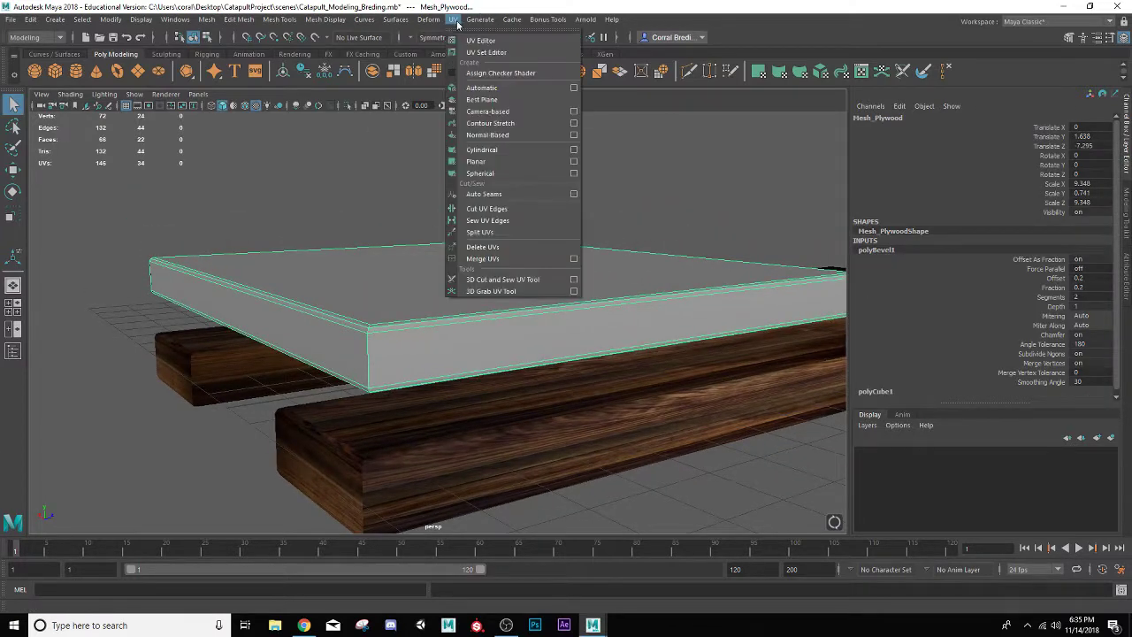
click(488, 87)
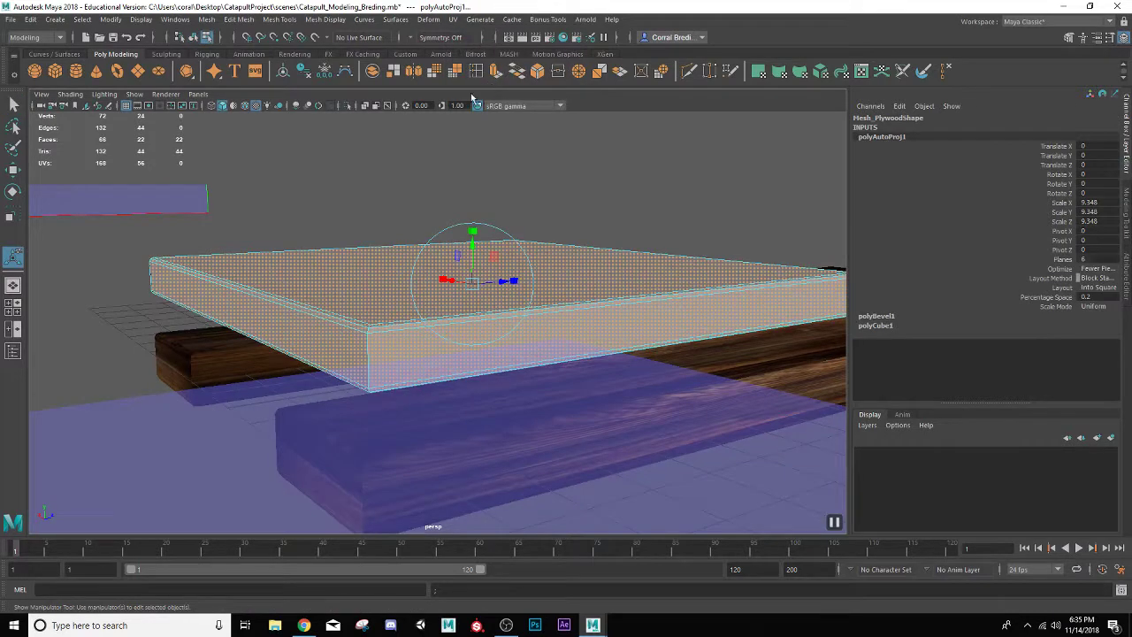
right_drag(593, 270, 629, 252)
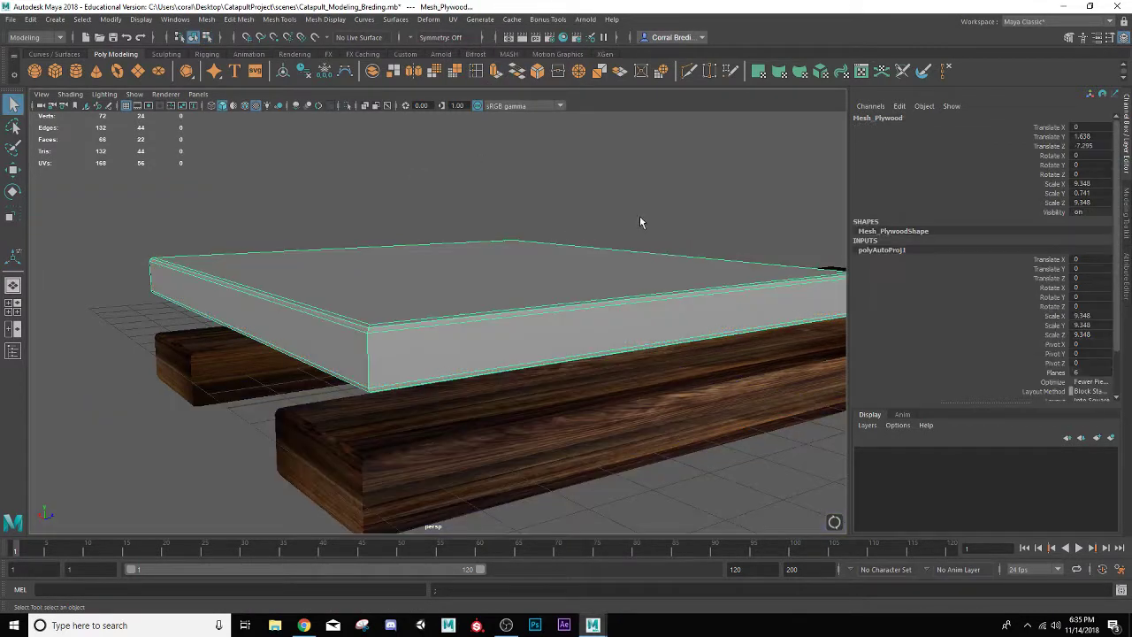
click(640, 218)
scroll(639, 217, down, 3)
alt+drag(639, 222, 472, 281)
Assign the existing material Catapult_Texture_lambert to the plywood board
click(437, 423)
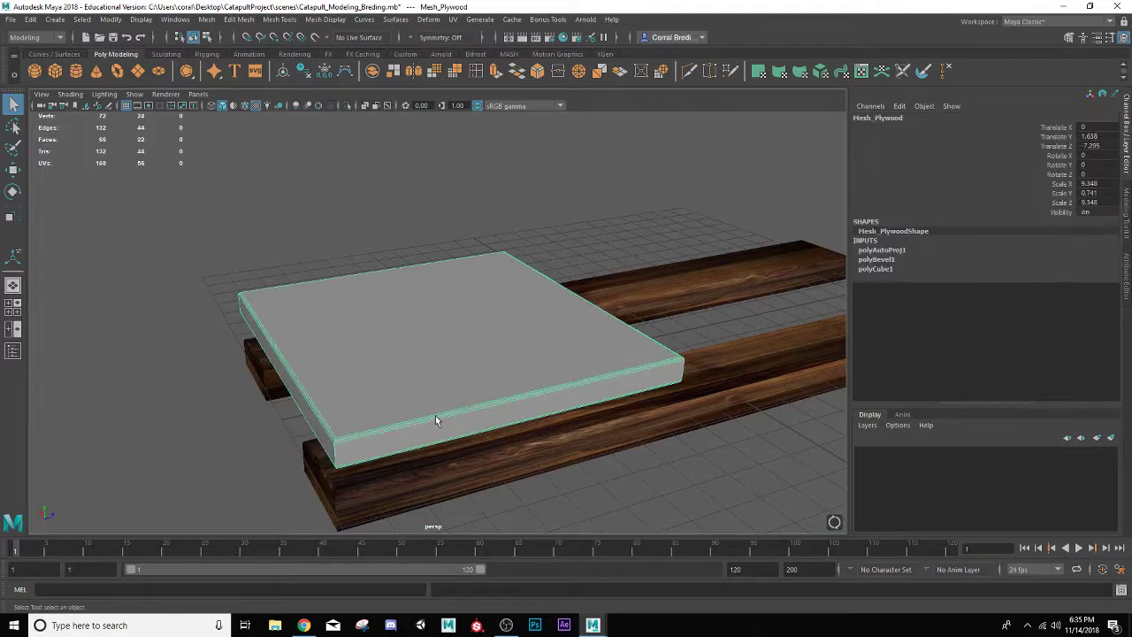
alt+drag(437, 423, 461, 255)
scroll(482, 308, down, 1)
scroll(431, 362, up, 2)
alt+drag(434, 360, 442, 347)
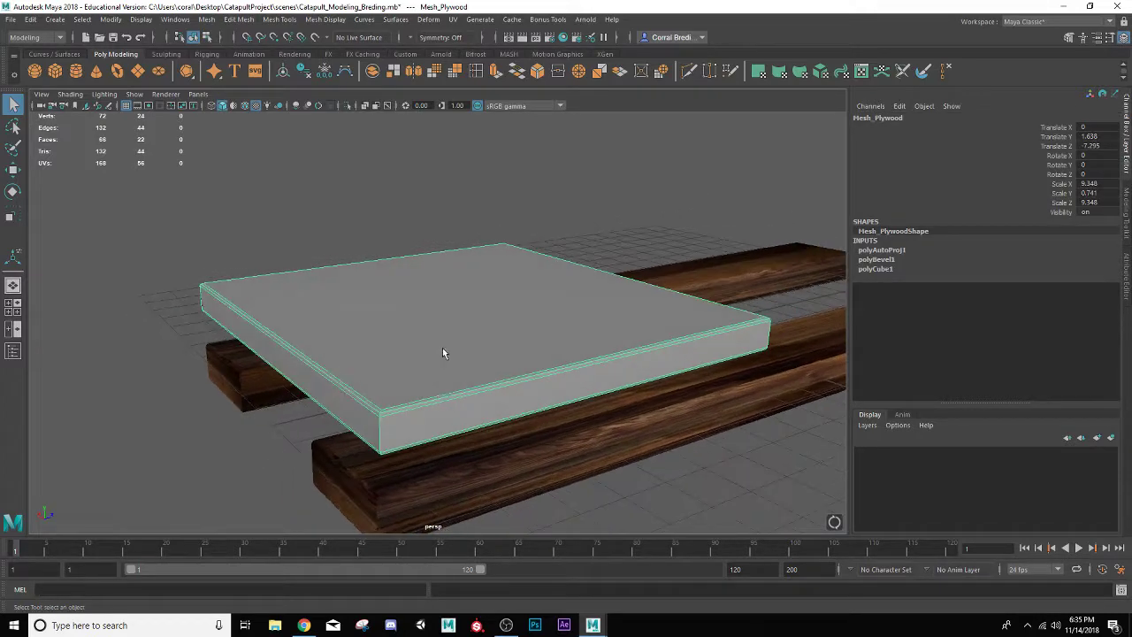
right_click(483, 253)
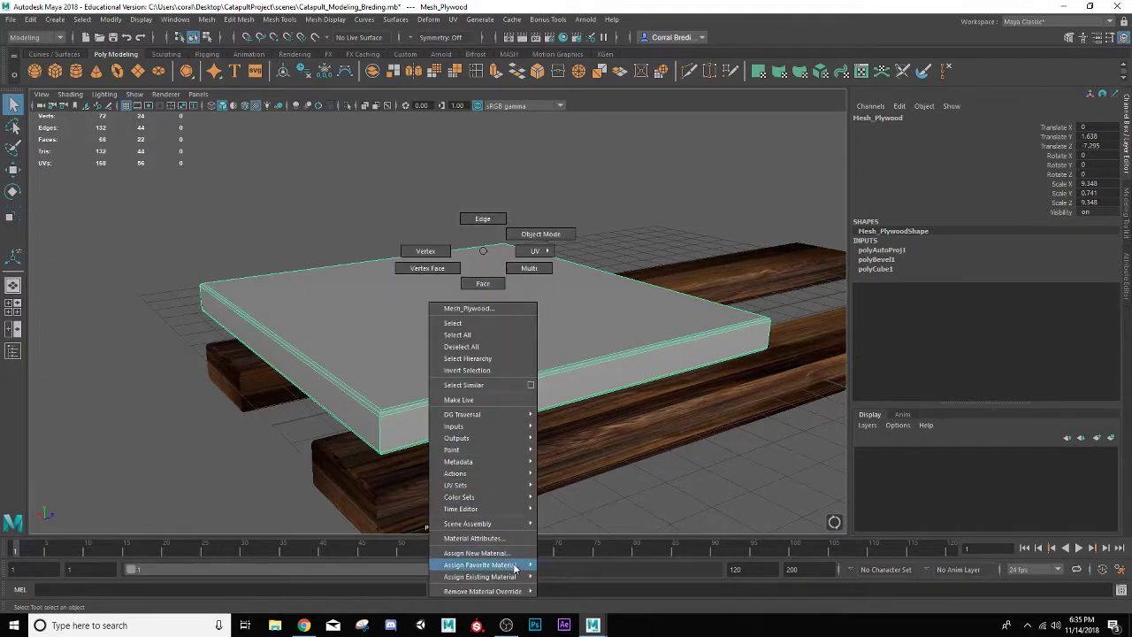
mouse_move(519, 578)
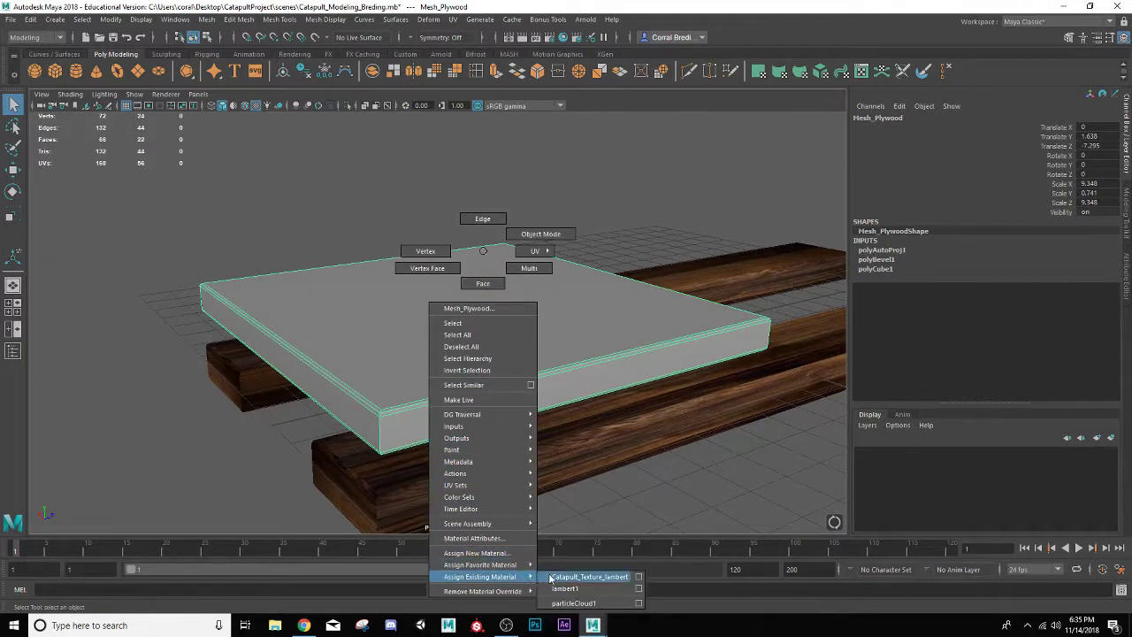
click(553, 577)
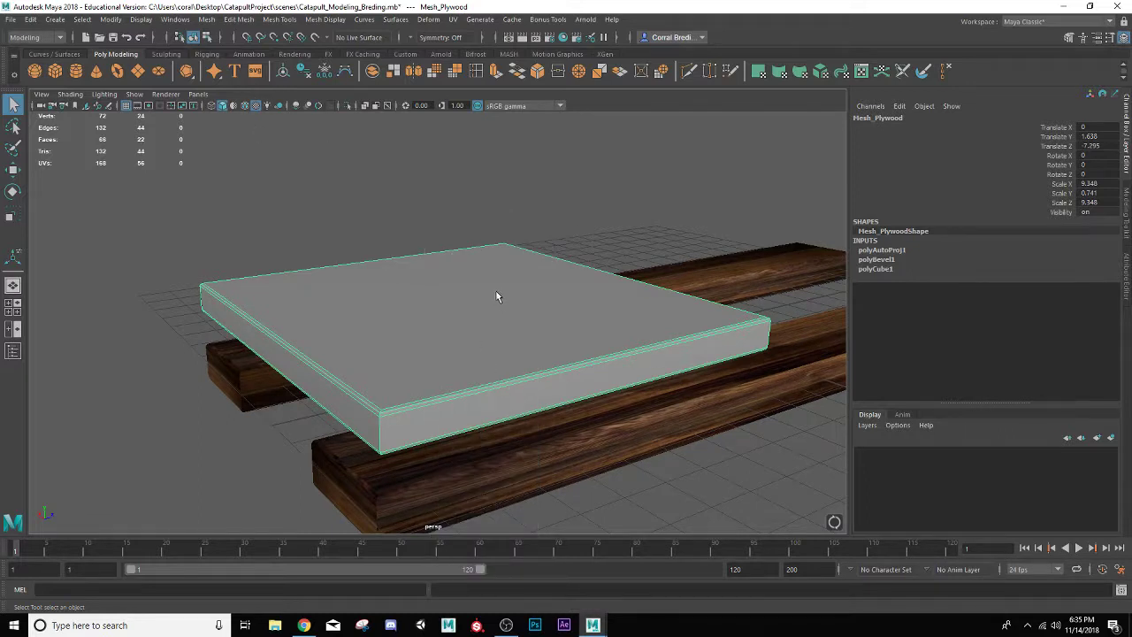
mouse_move(457, 283)
alt+mouse_down()
mouse_move(450, 273)
mouse_move(459, 292)
alt+mouse_up()
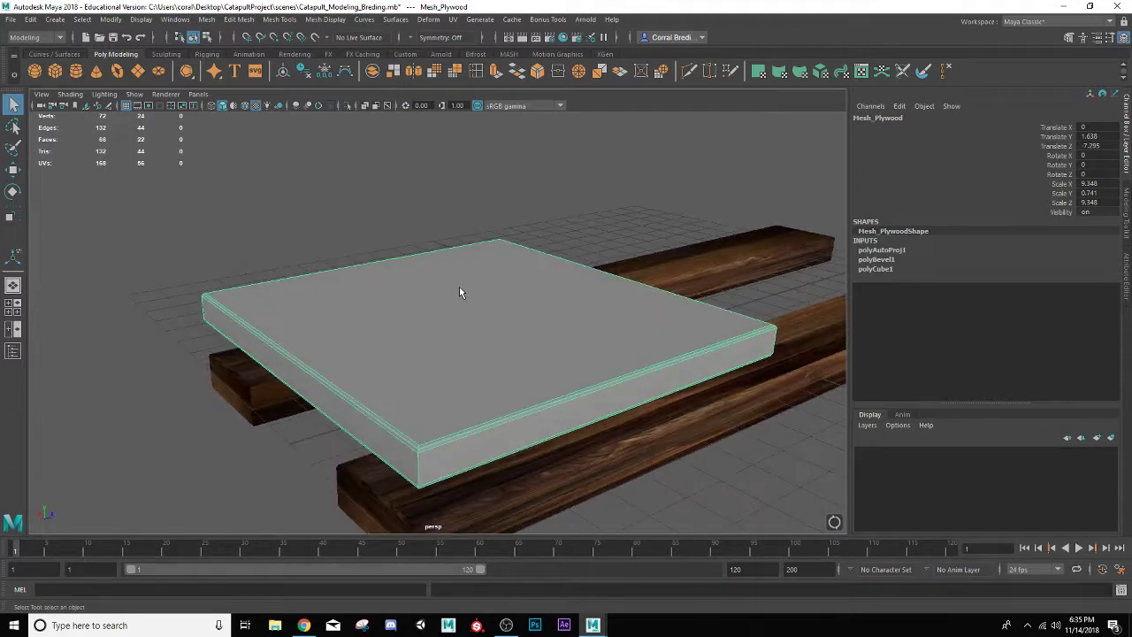
right_click(486, 244)
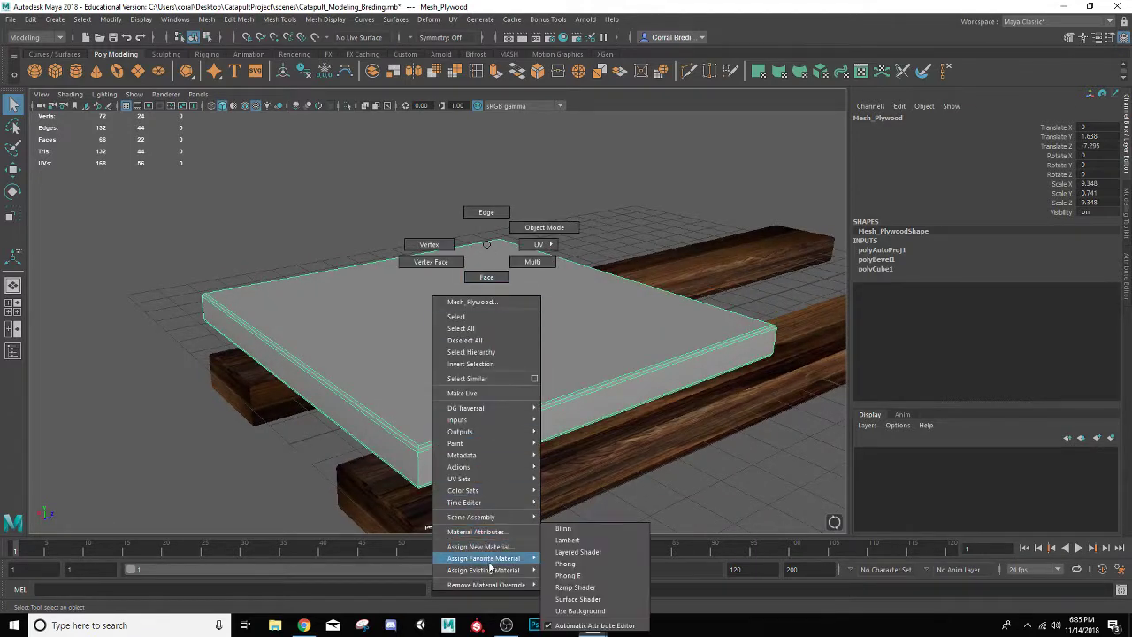
mouse_move(504, 570)
click(556, 569)
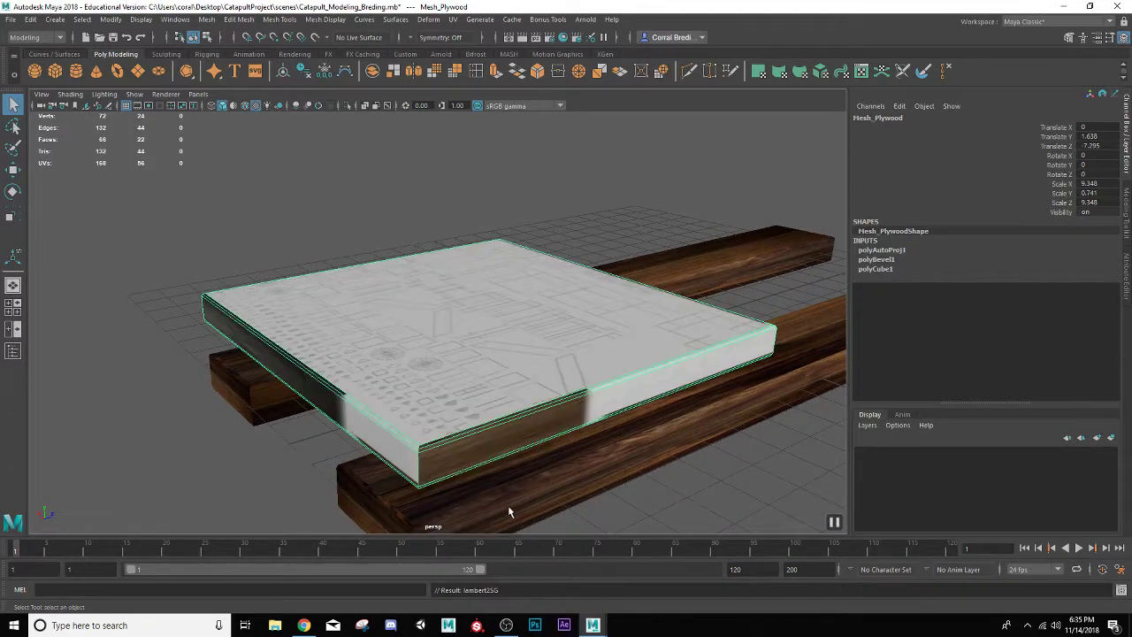
Split the workspace into two side-by-side views, show the UV Editor beside the perspective view, and shade the UV shells
click(13, 329)
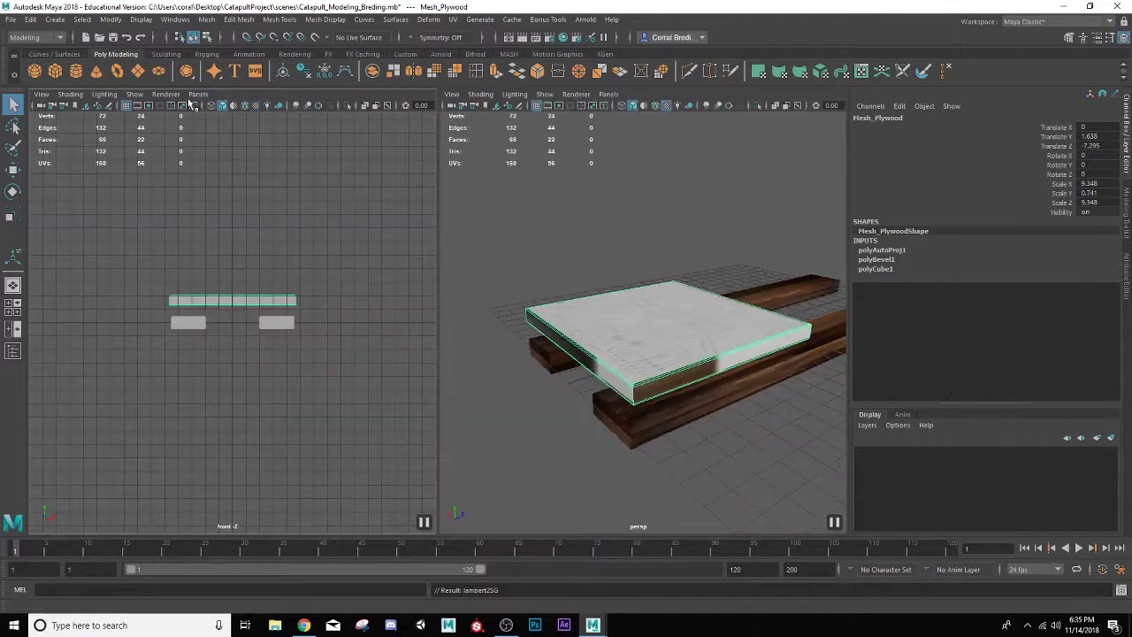
click(196, 94)
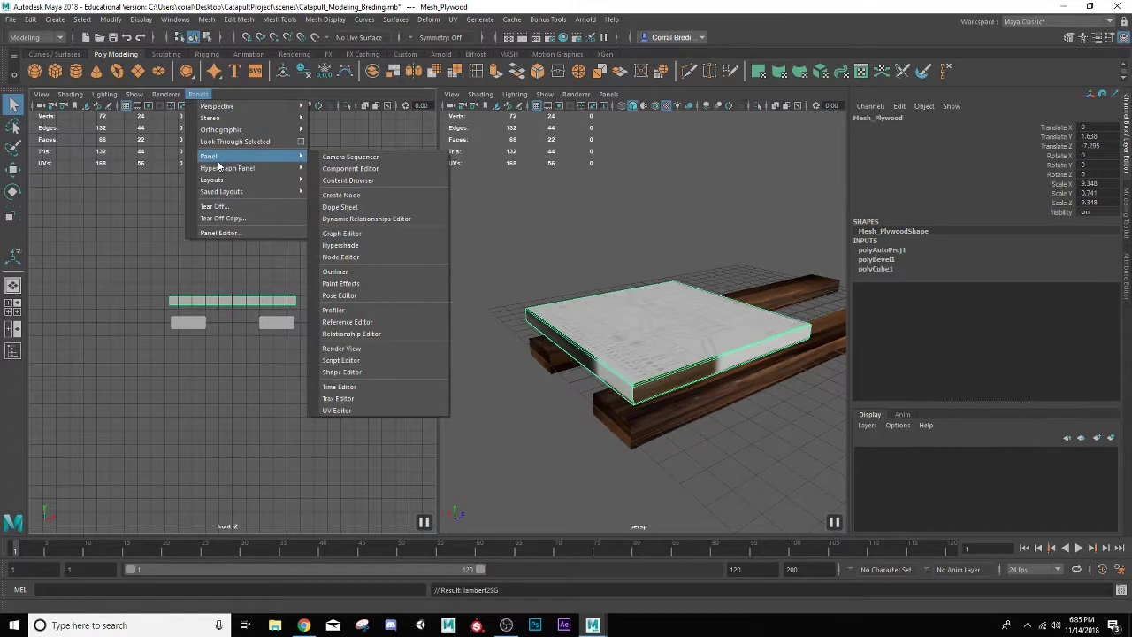
mouse_move(266, 155)
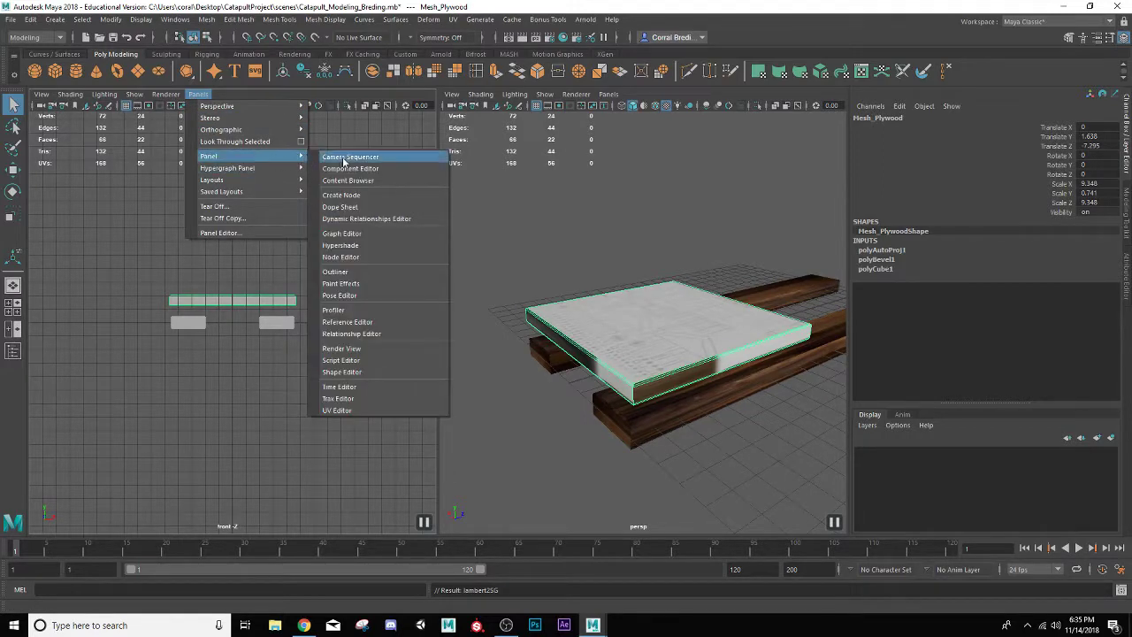
click(348, 413)
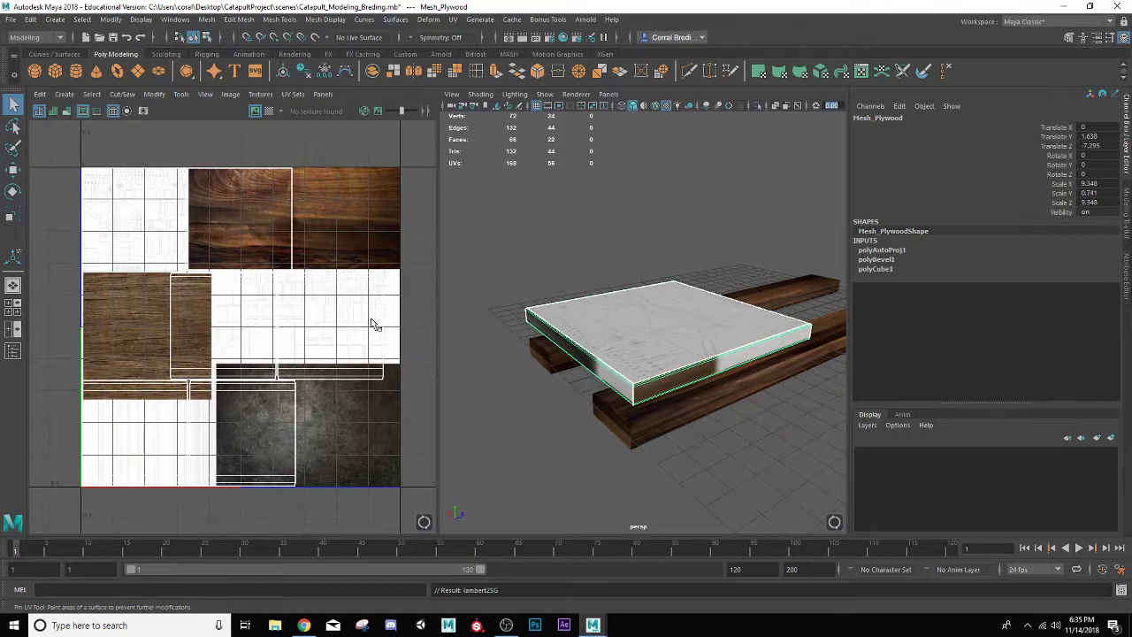
click(53, 111)
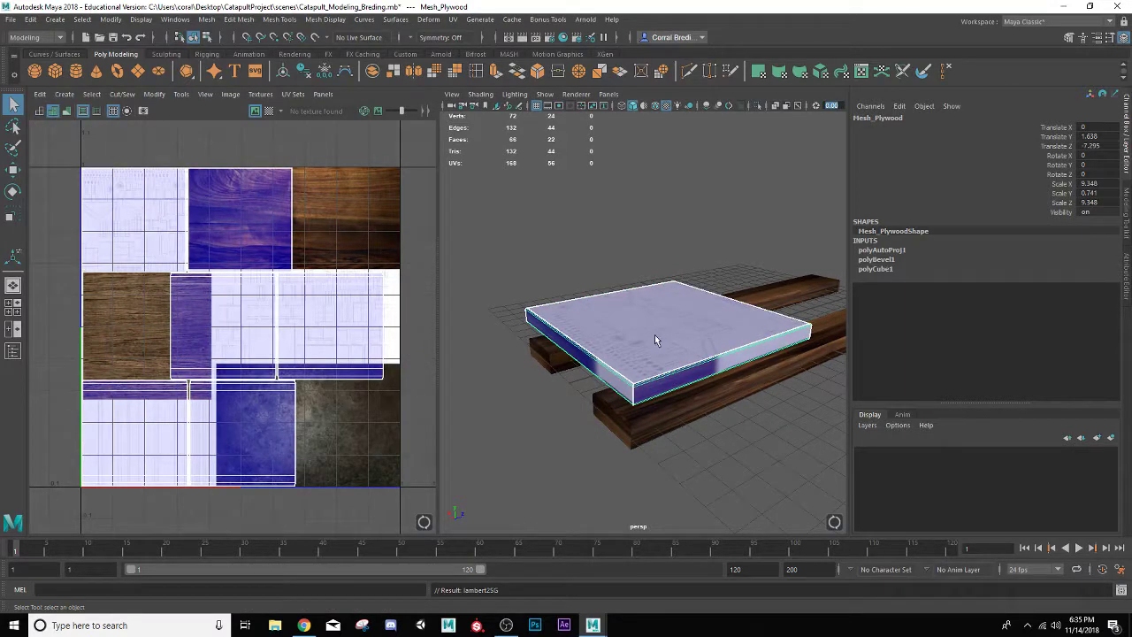
Move all of the plywood board's UV shells together off the texture image into the empty space beside it
scroll(652, 332, up, 3)
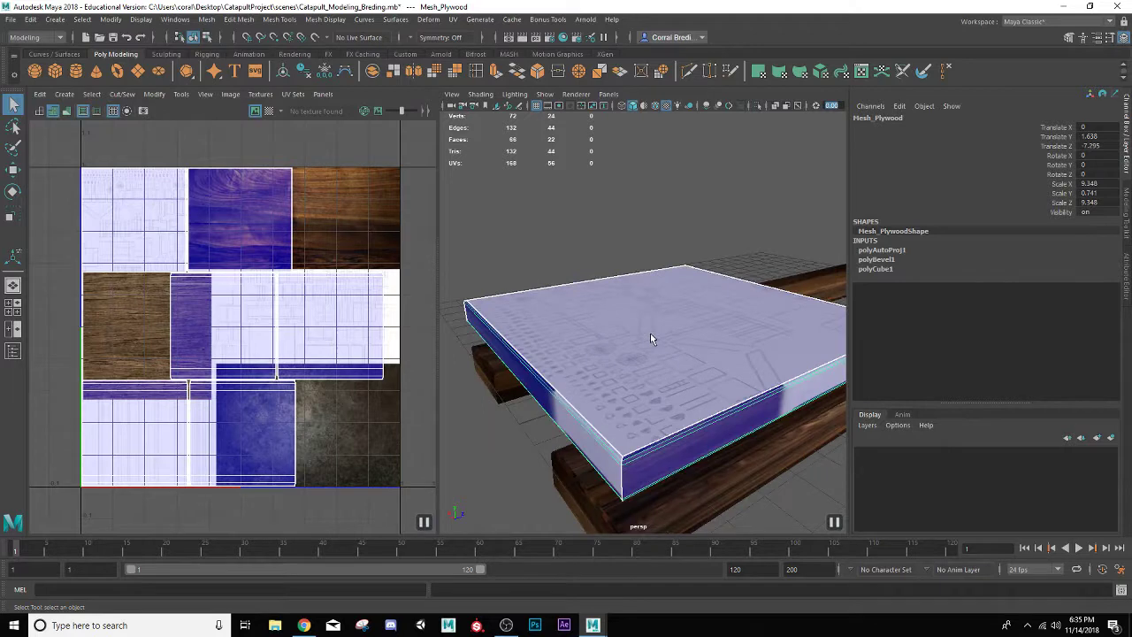
right_drag(163, 298, 230, 319)
click(181, 308)
scroll(173, 299, down, 2)
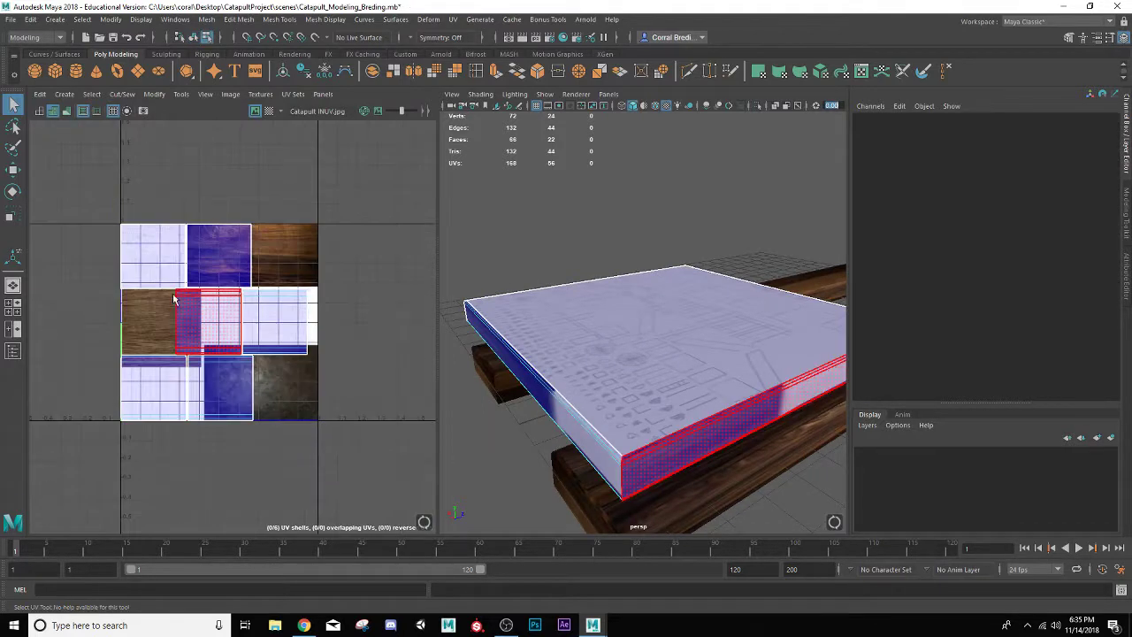
drag(97, 208, 337, 433)
key(w)
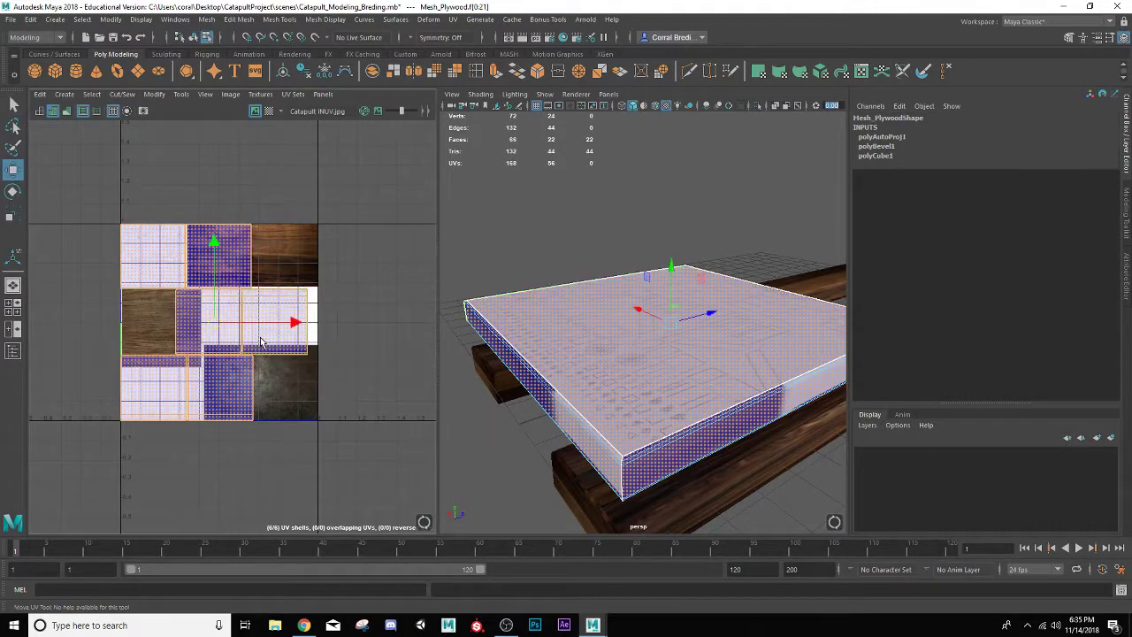
drag(290, 322, 101, 321)
alt+middle_drag(120, 318, 243, 323)
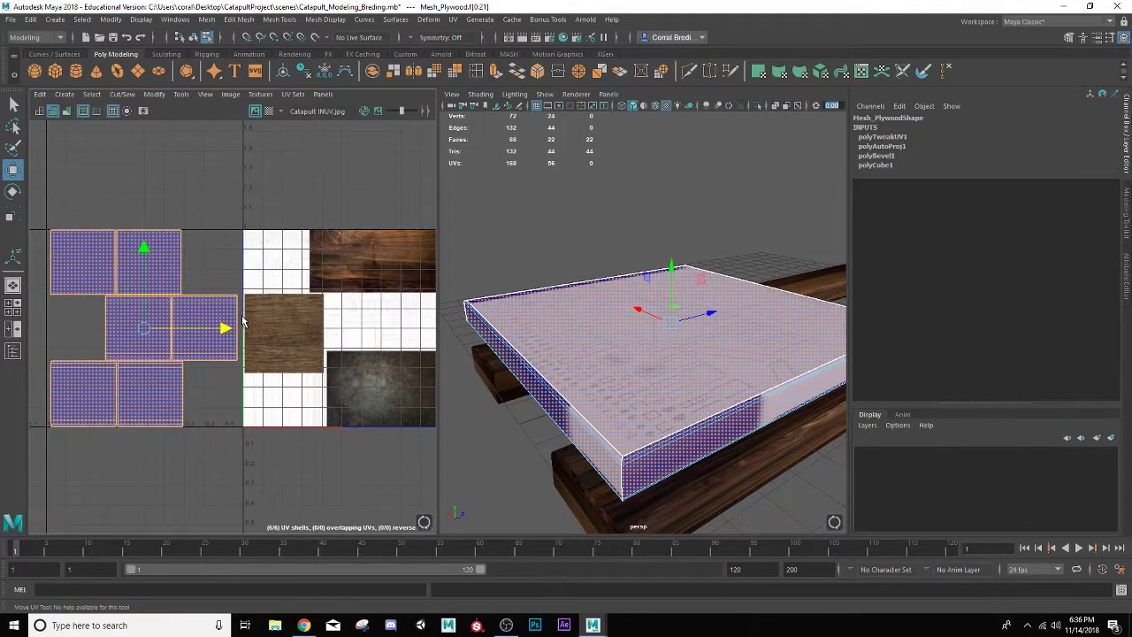
Move the board's top-face UV shell onto the light-brown plywood area of the texture and scale it up to fill that area
click(140, 347)
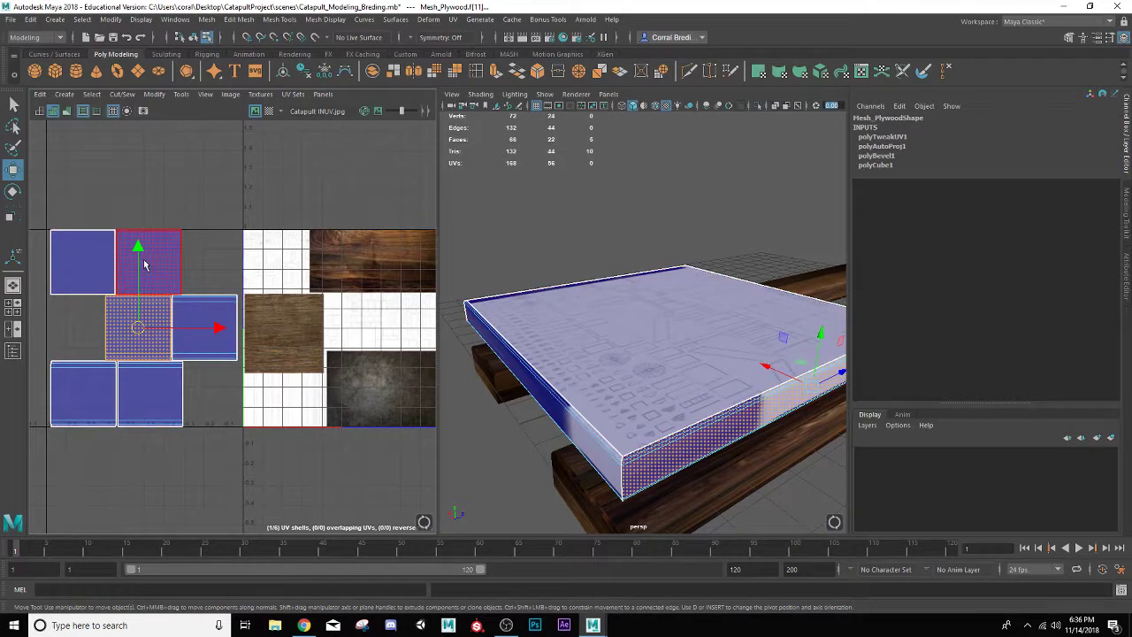
click(99, 267)
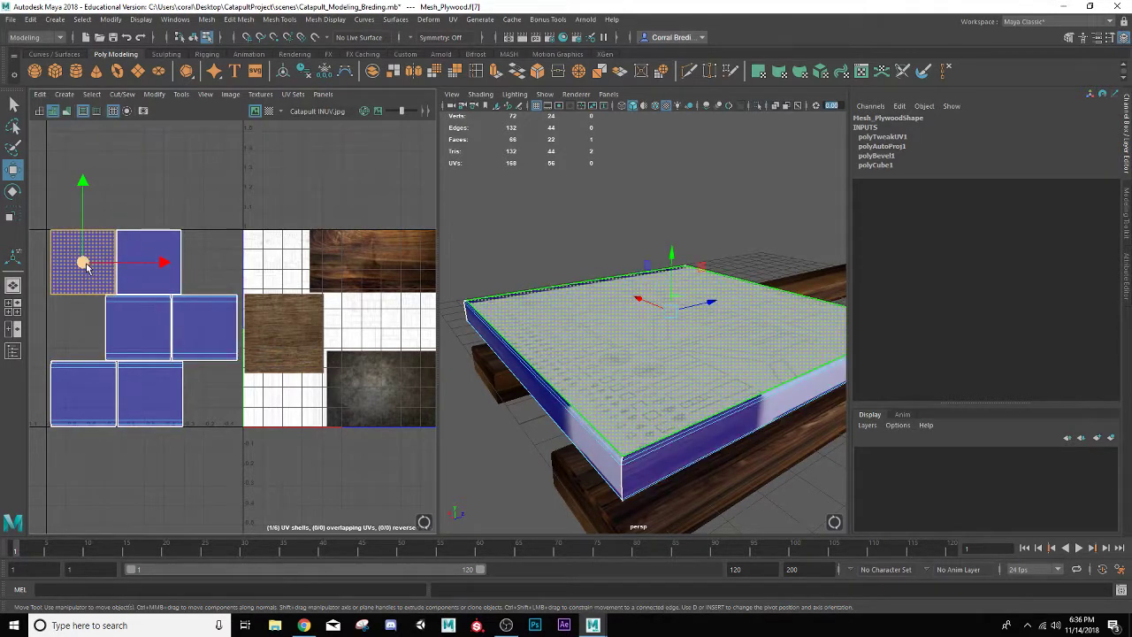
drag(86, 267, 281, 339)
key(r)
key(w)
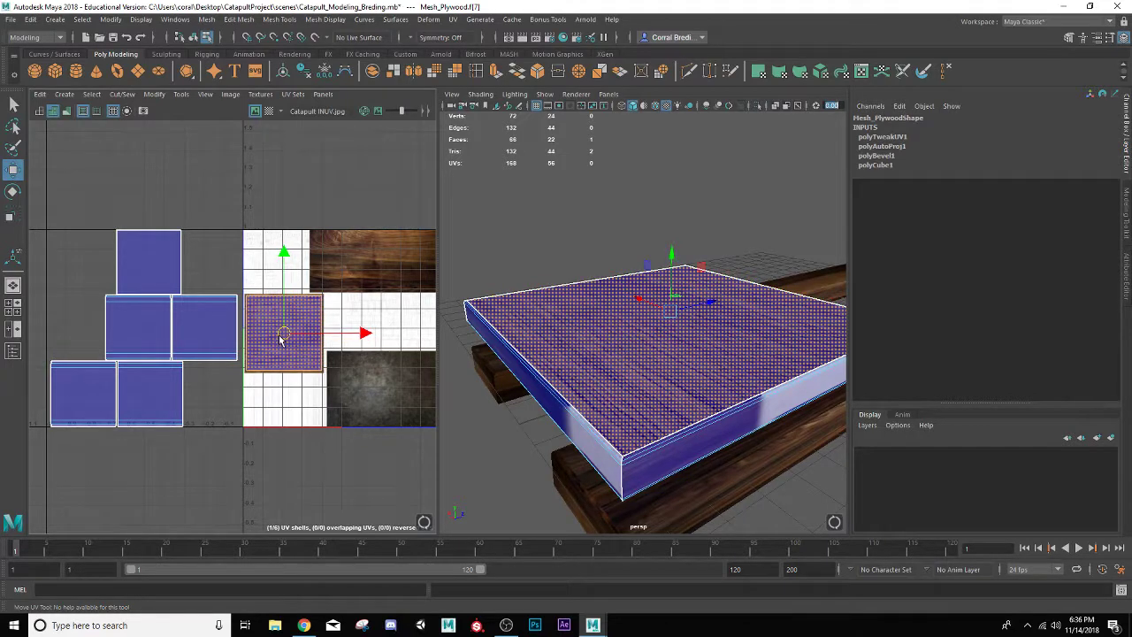
key(r)
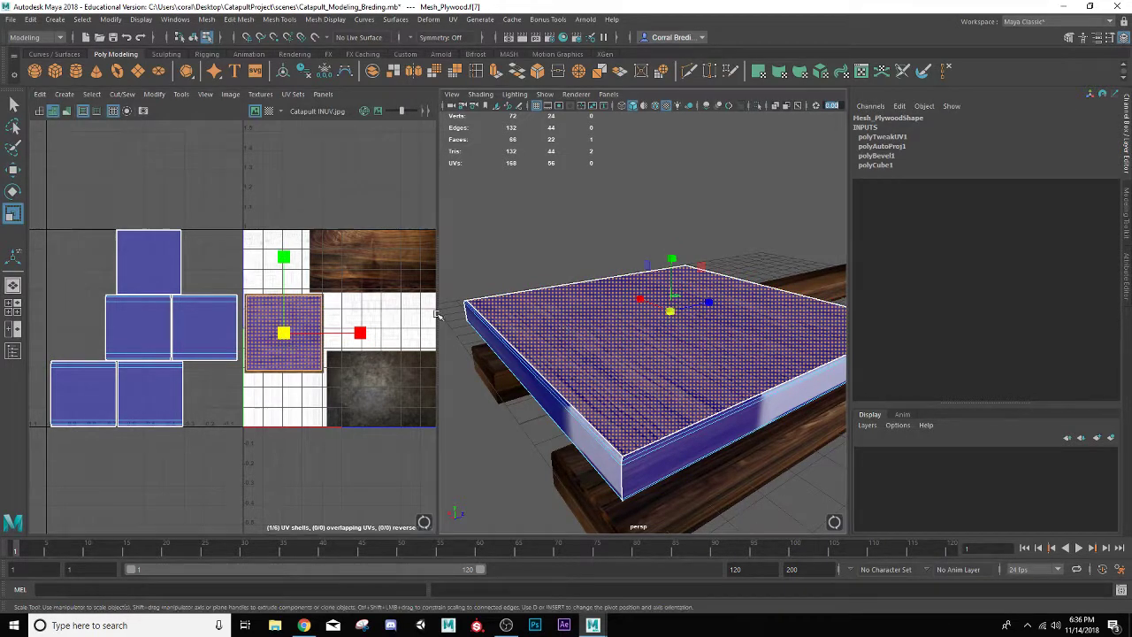
key(F8)
alt+drag(662, 347, 651, 353)
key(F8)
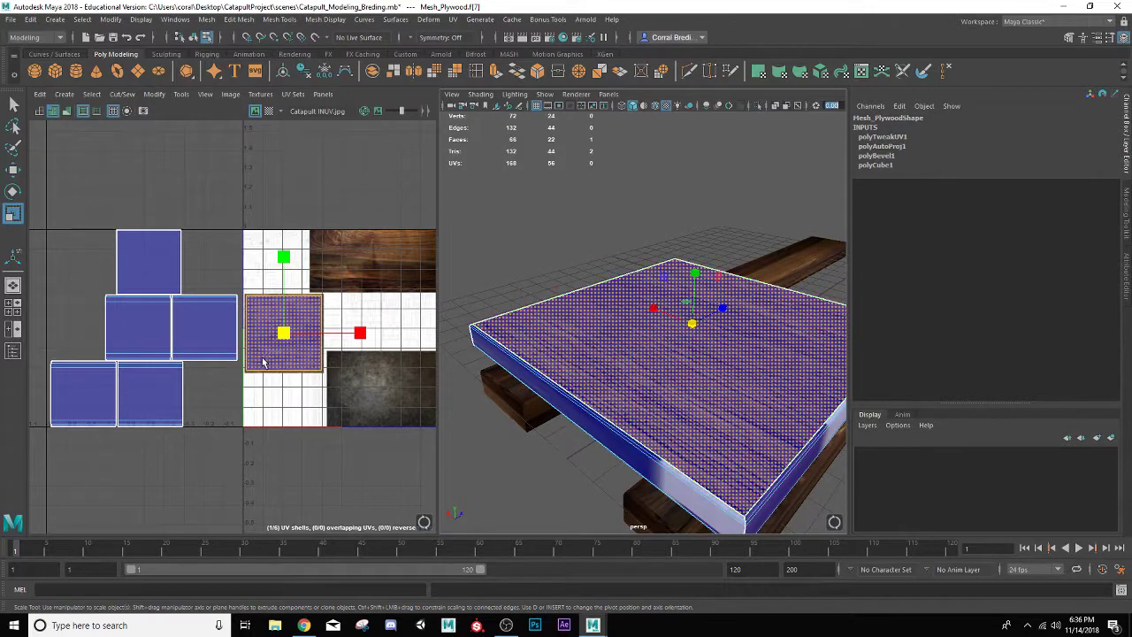
Move the UV shell of one long side face onto the plywood texture area and check the grain on the board
right_drag(209, 341, 204, 328)
click(204, 328)
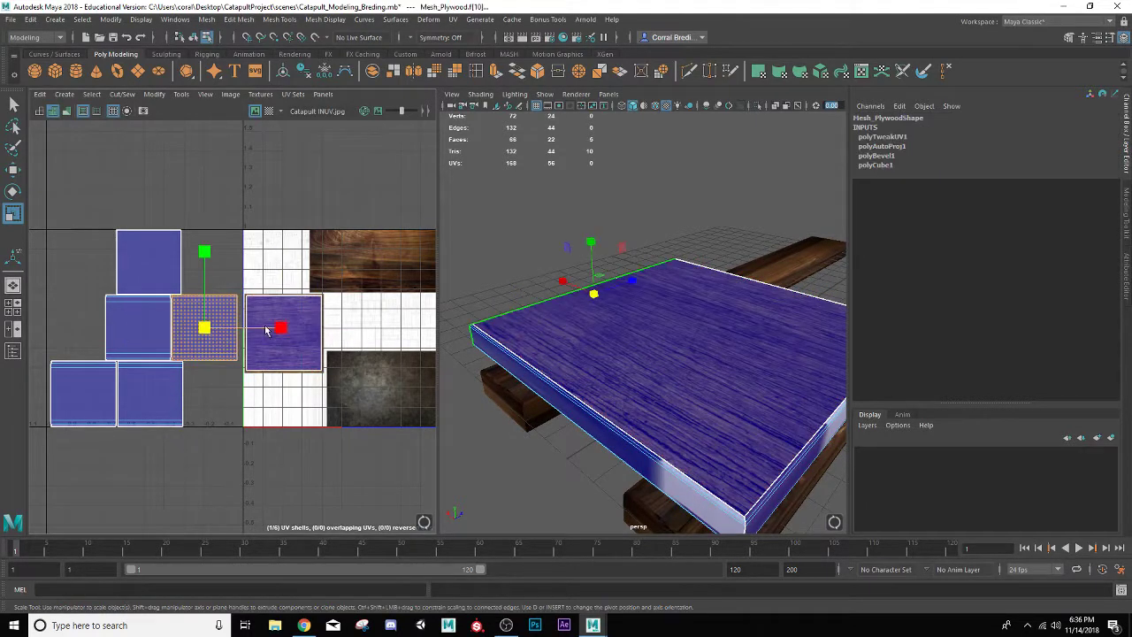
alt+drag(483, 325, 620, 319)
alt+right_drag(619, 318, 581, 357)
key(w)
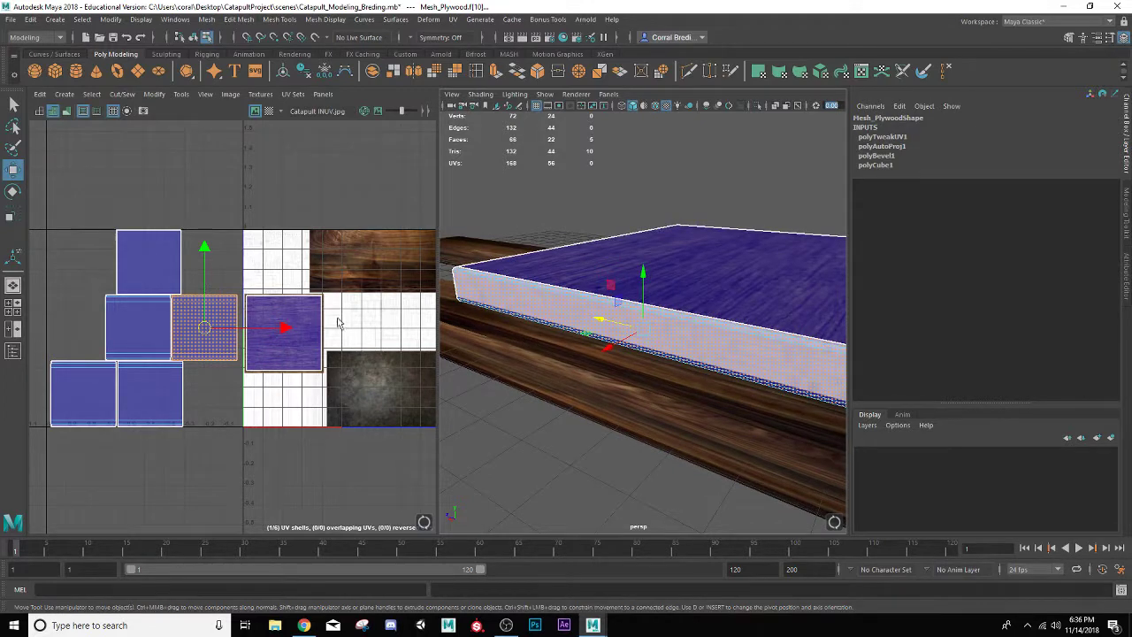
drag(207, 328, 282, 335)
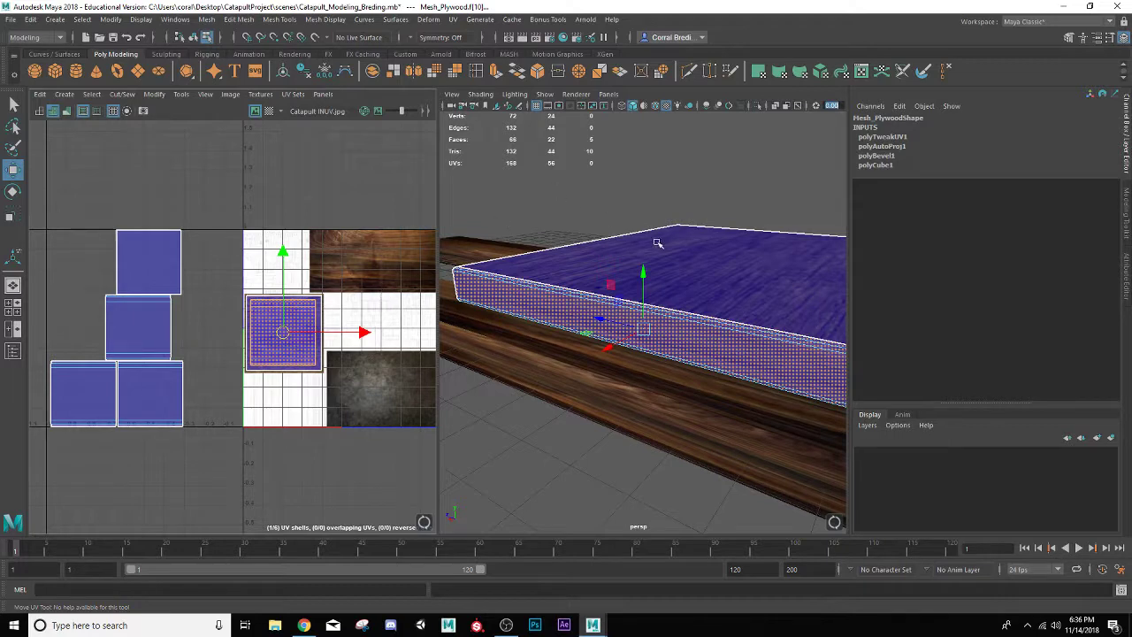
right_drag(658, 242, 695, 212)
click(697, 205)
alt+drag(699, 202, 639, 245)
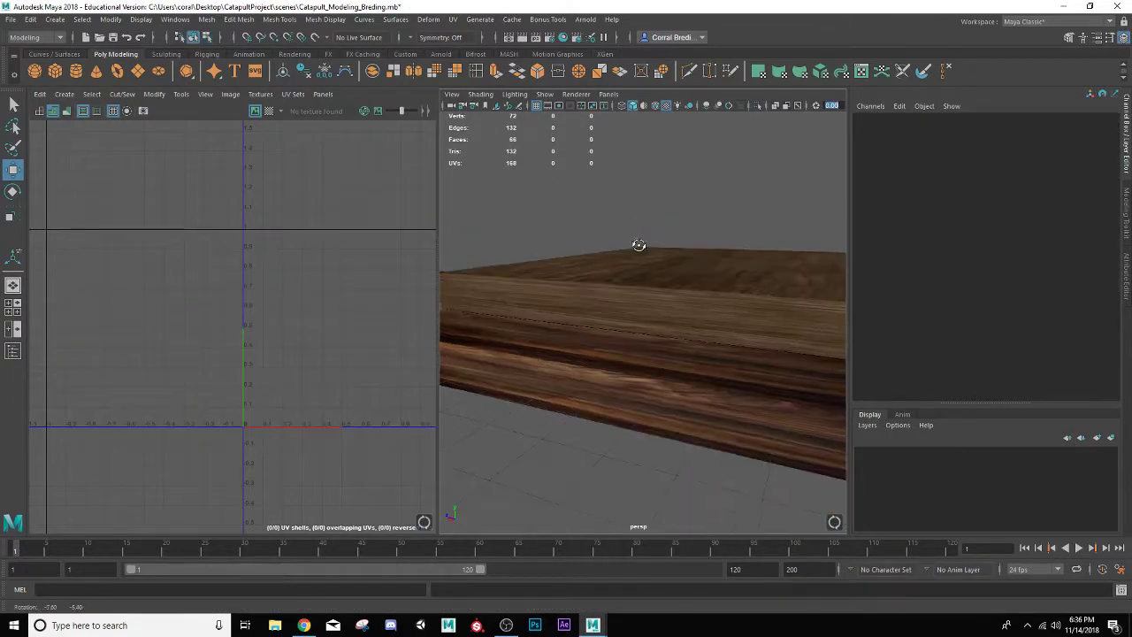
Rotate that side face's UV shell a quarter turn and scale it horizontally into a narrow strip within the plywood area
click(619, 291)
right_drag(286, 336, 287, 329)
click(286, 329)
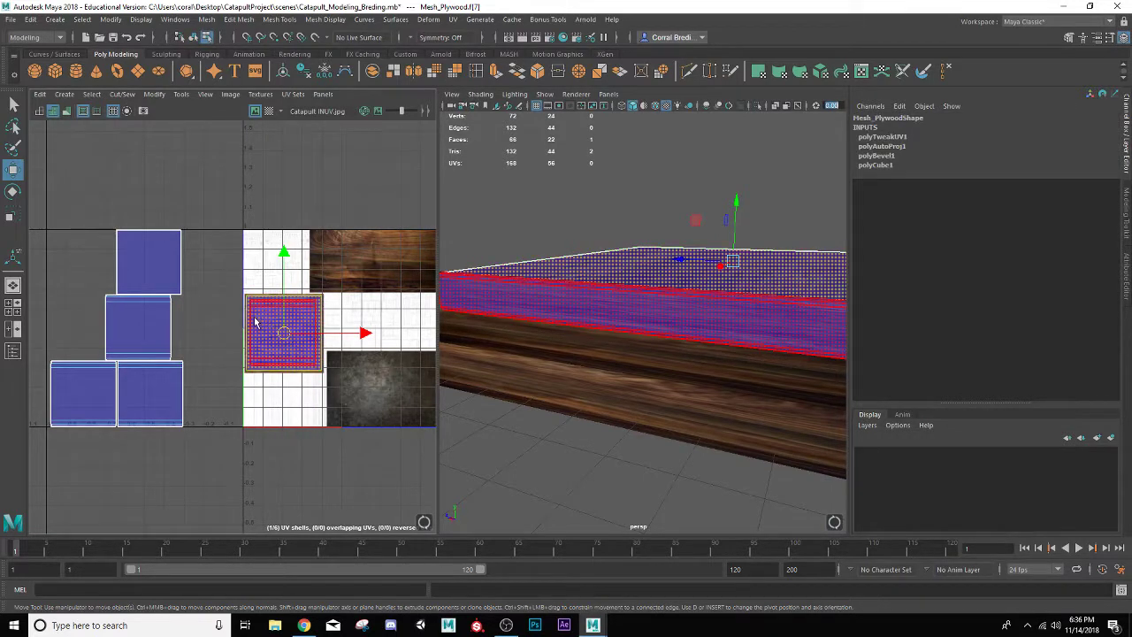
click(253, 332)
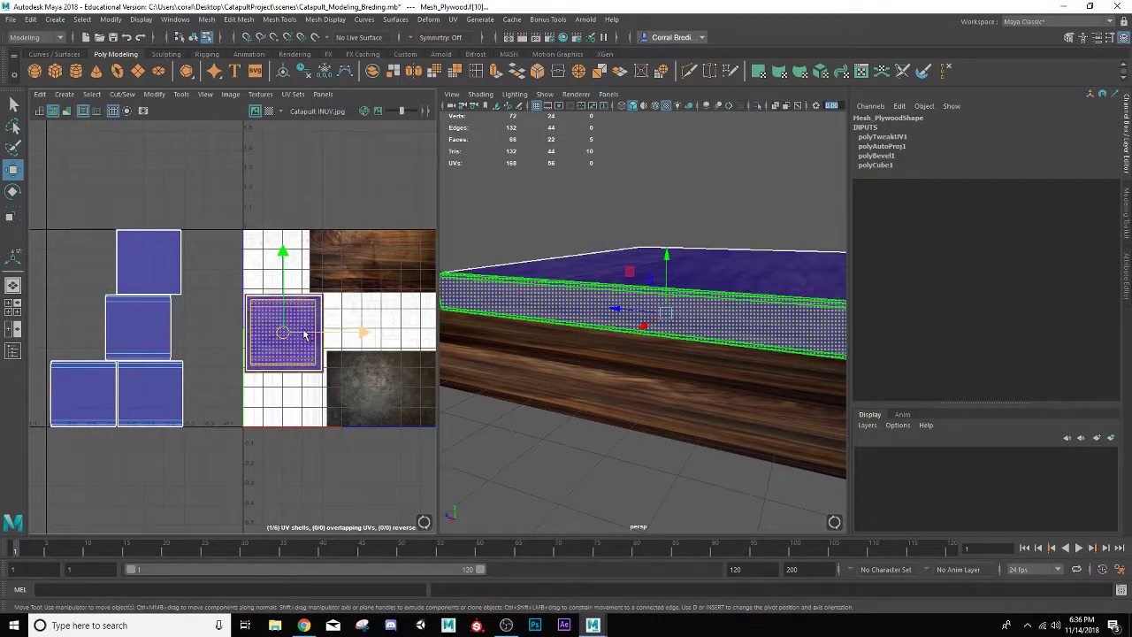
key(e)
drag(345, 290, 347, 403)
drag(345, 409, 336, 404)
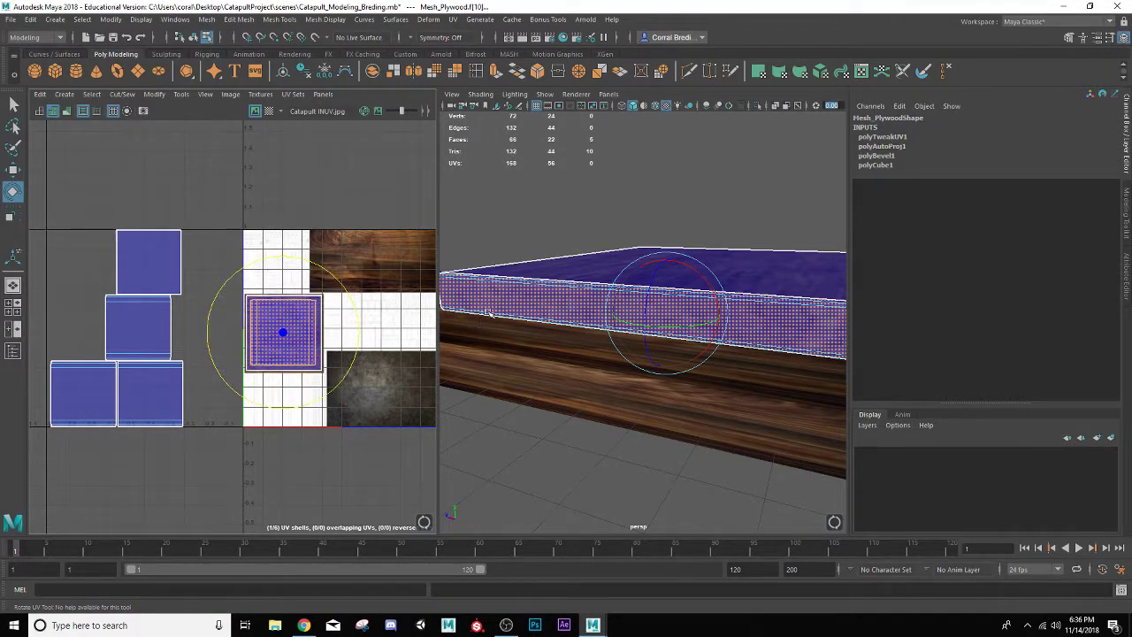
key(r)
drag(360, 334, 306, 343)
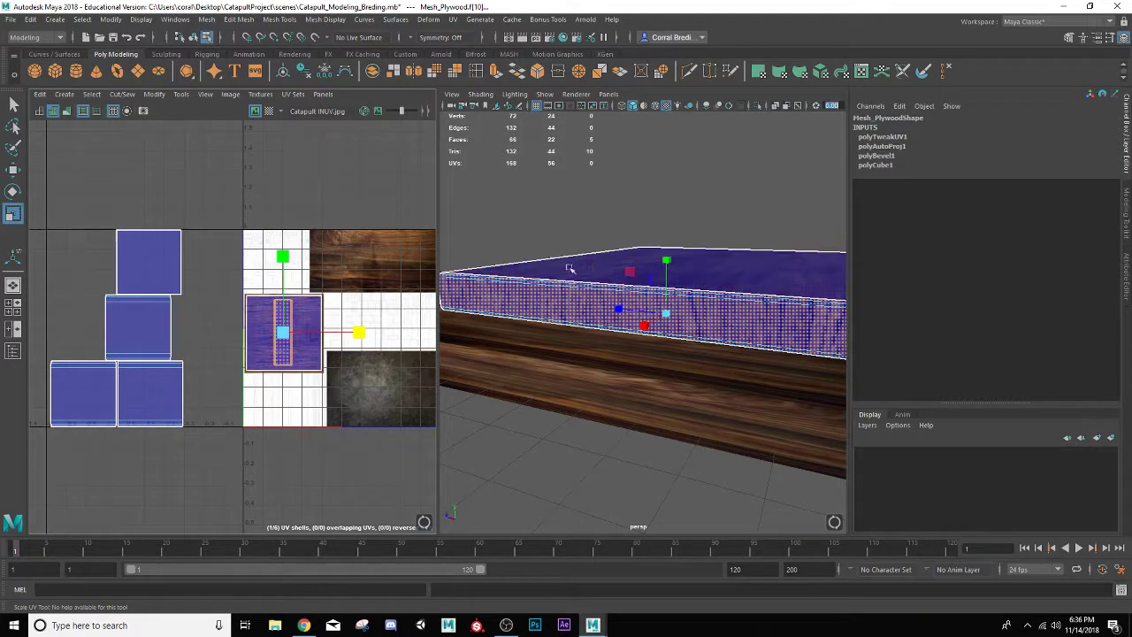
right_drag(522, 316, 566, 280)
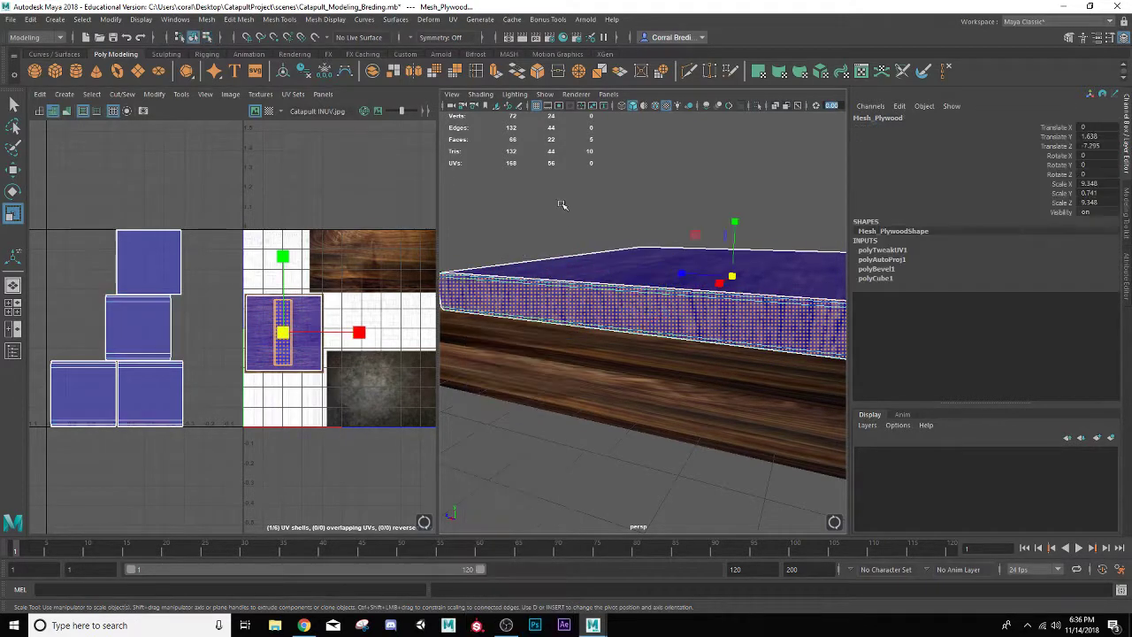
click(564, 217)
alt+drag(588, 297, 679, 305)
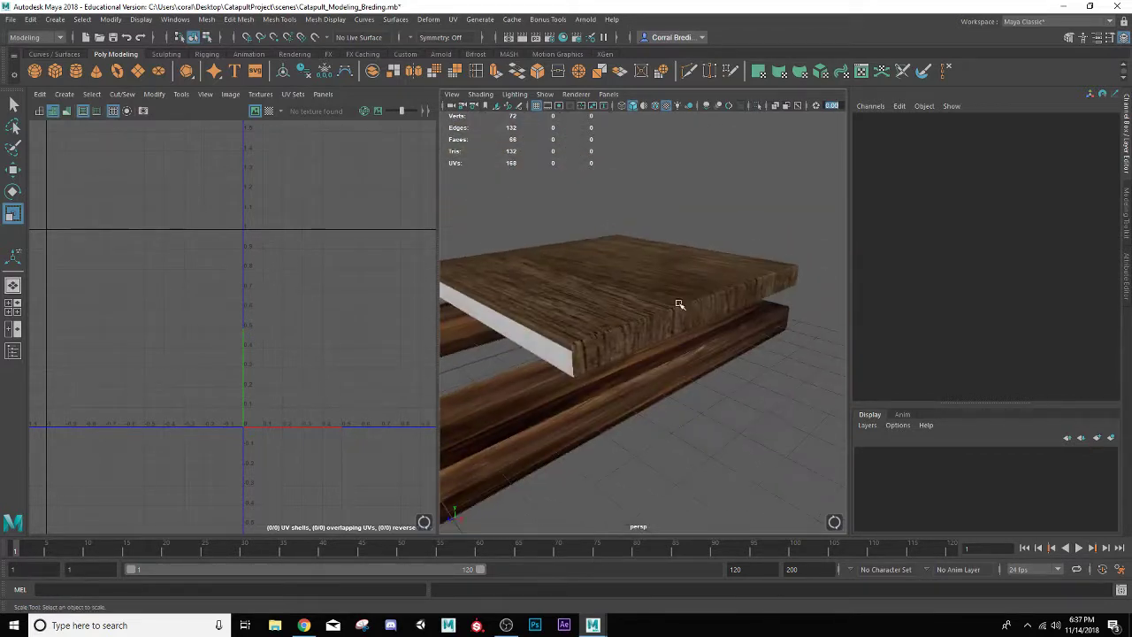
Try to place the opposite side face's UV shell over the first side's strip on the plywood area and rotate it
click(559, 318)
right_drag(128, 336, 144, 323)
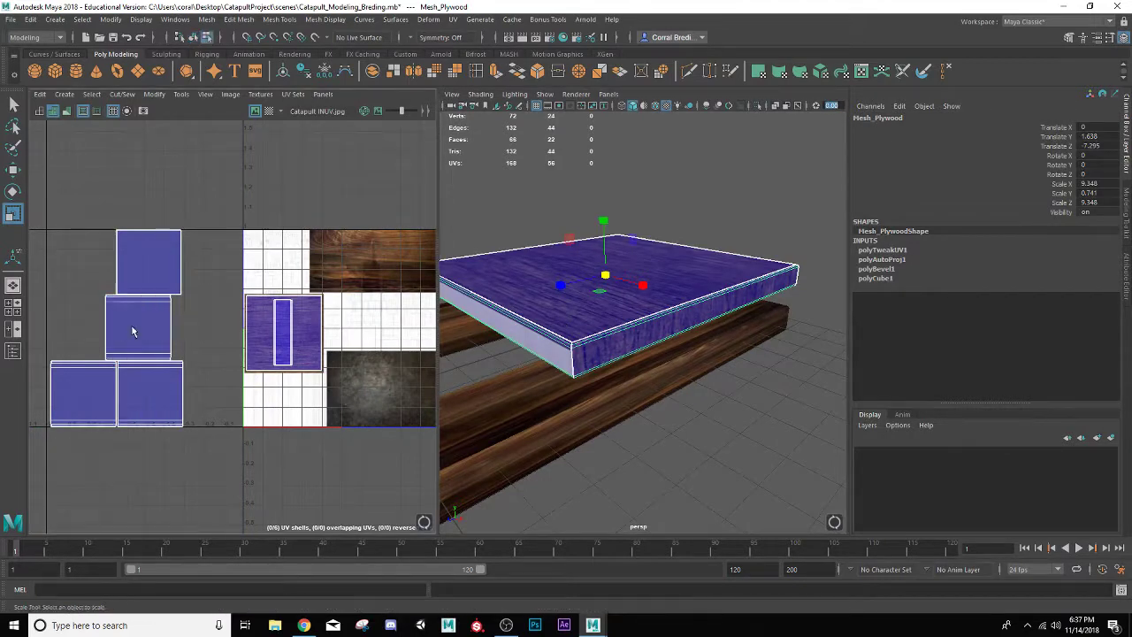
click(159, 337)
click(276, 334)
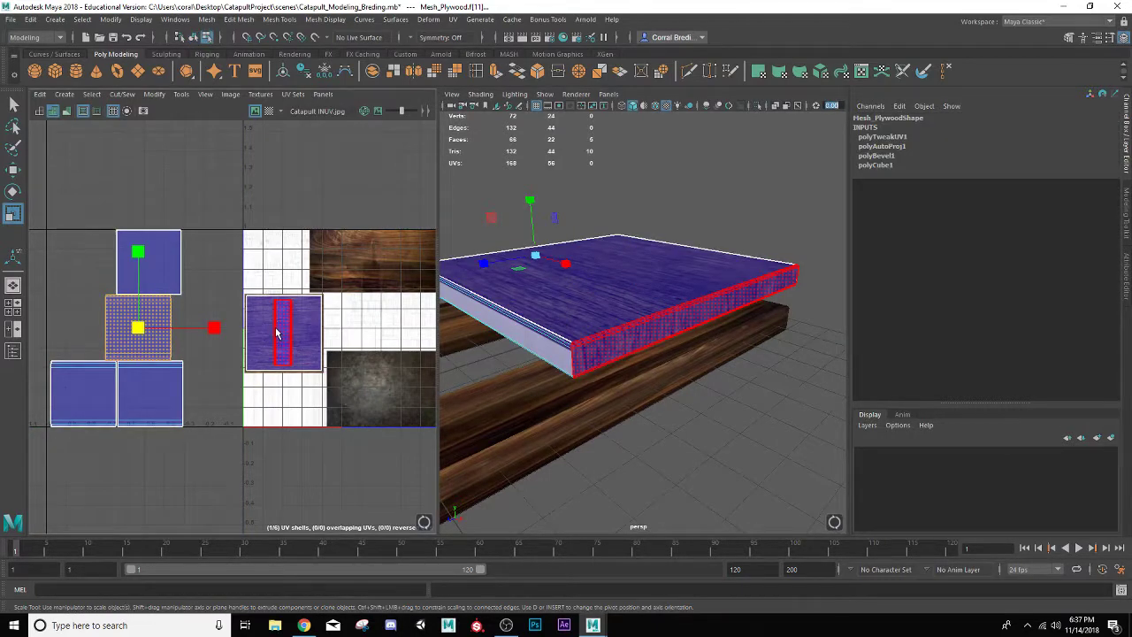
key(w)
drag(137, 329, 283, 330)
key(e)
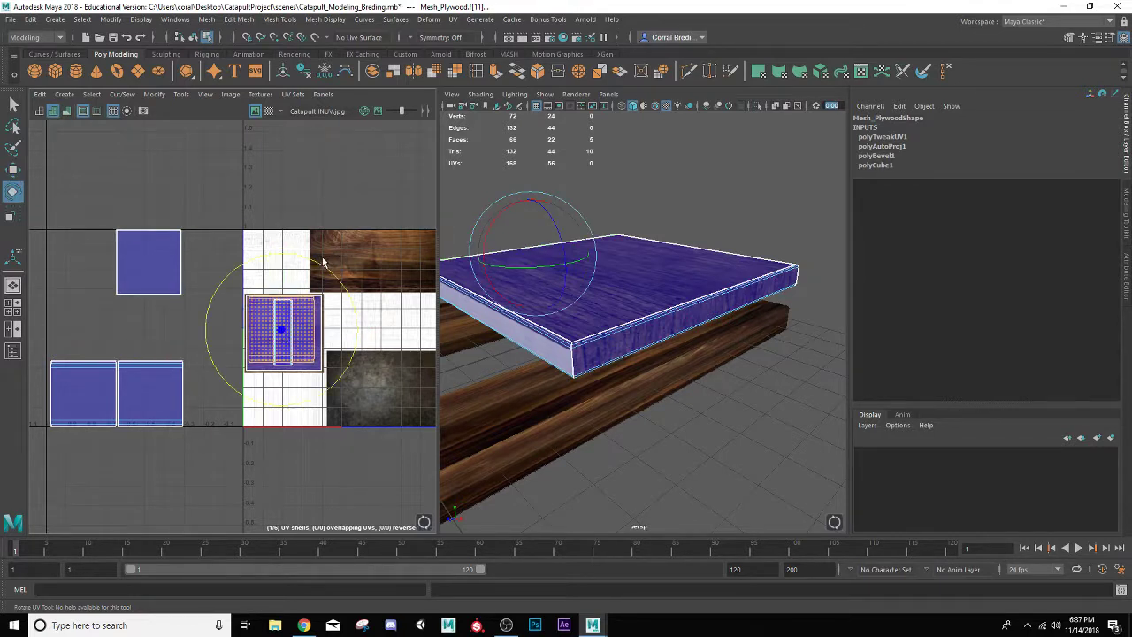
drag(318, 271, 327, 358)
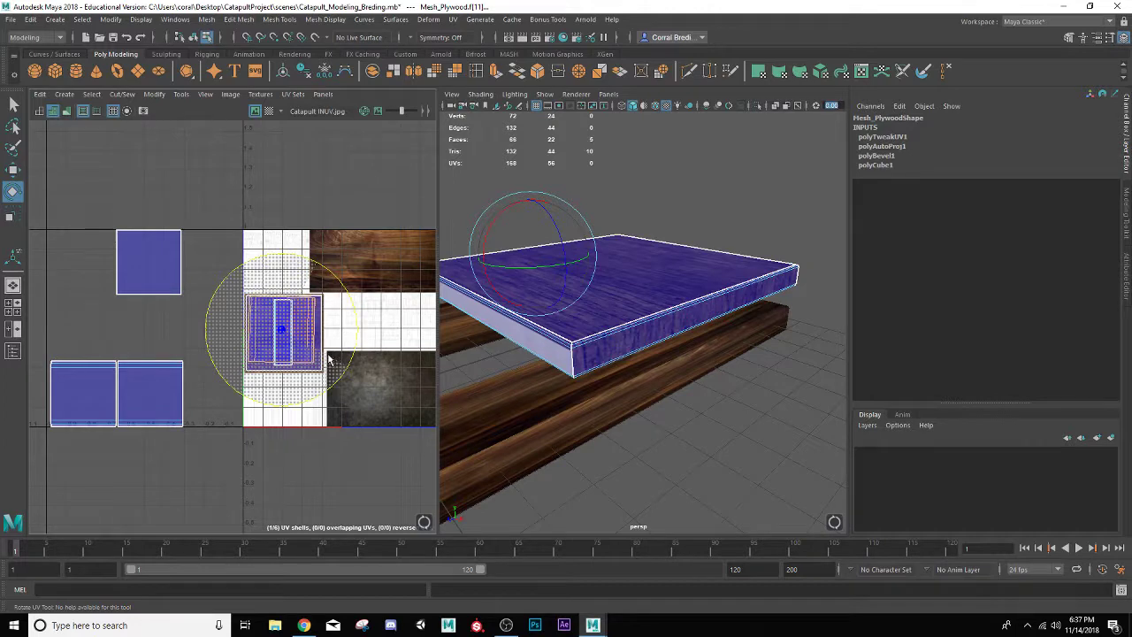
drag(328, 358, 329, 355)
key(r)
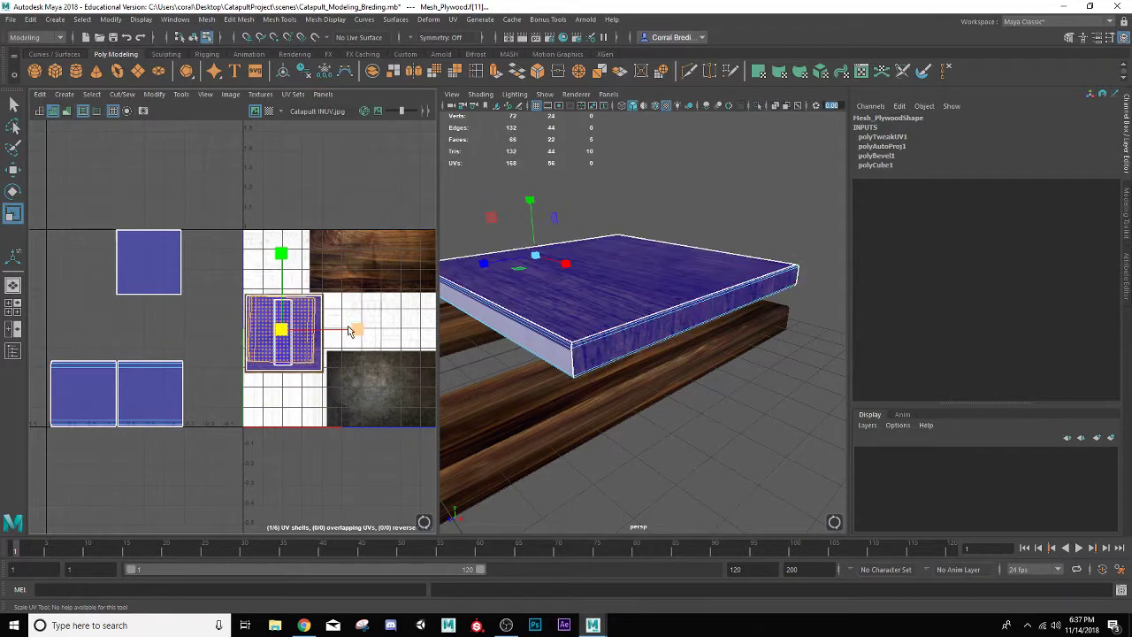
key(ctrl+z)
key(ctrl+z)
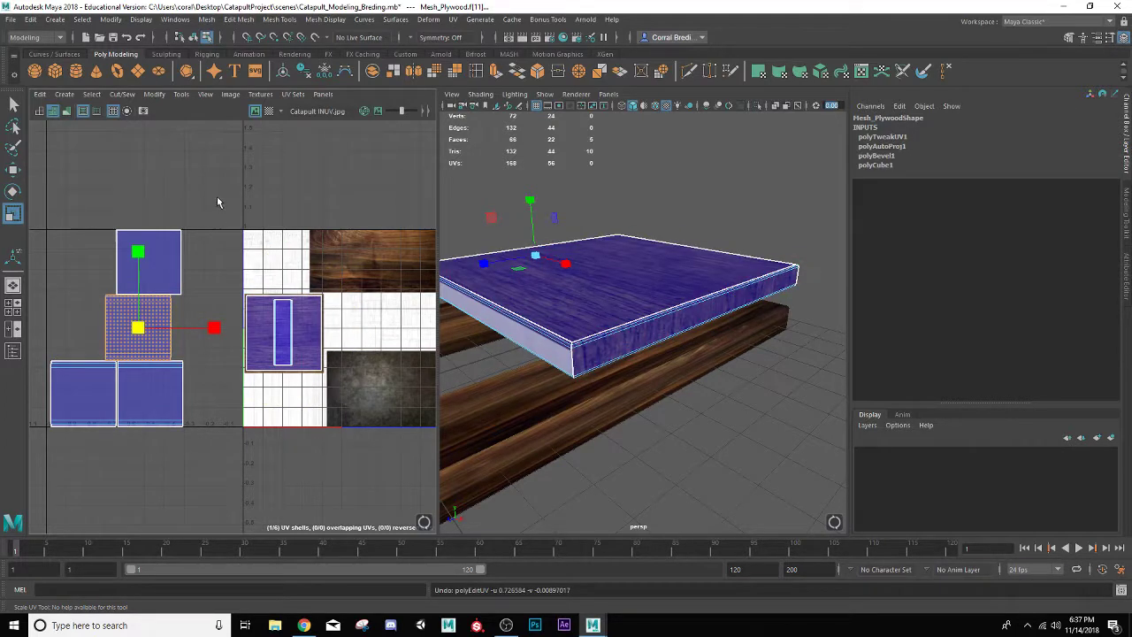
Try to cycle the UVs of the opposite side face's shell
click(149, 96)
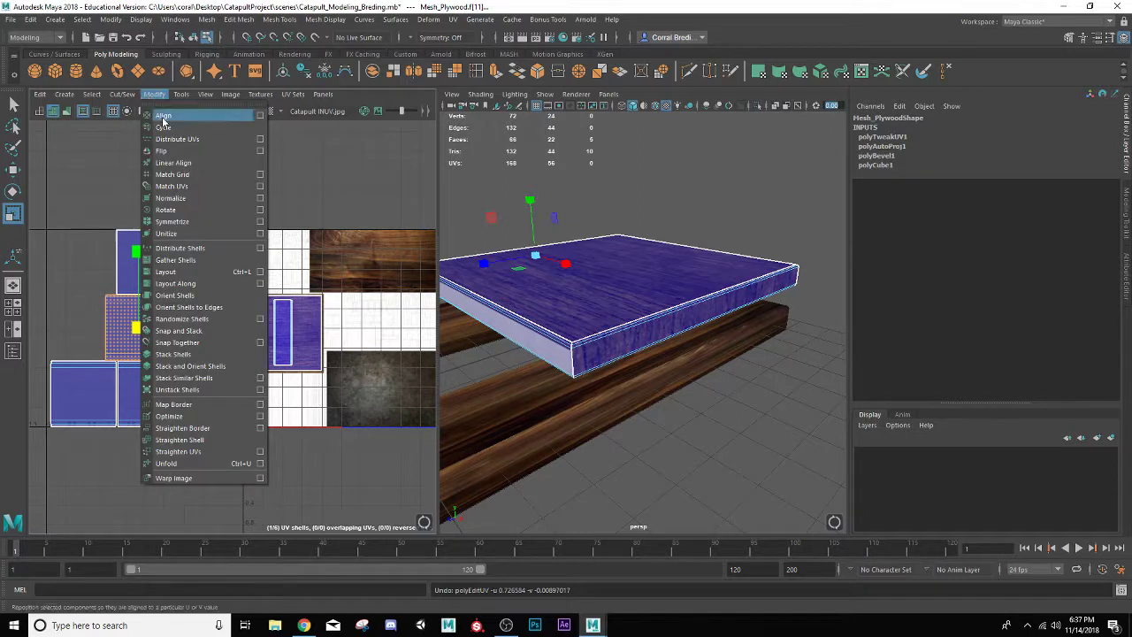
click(165, 132)
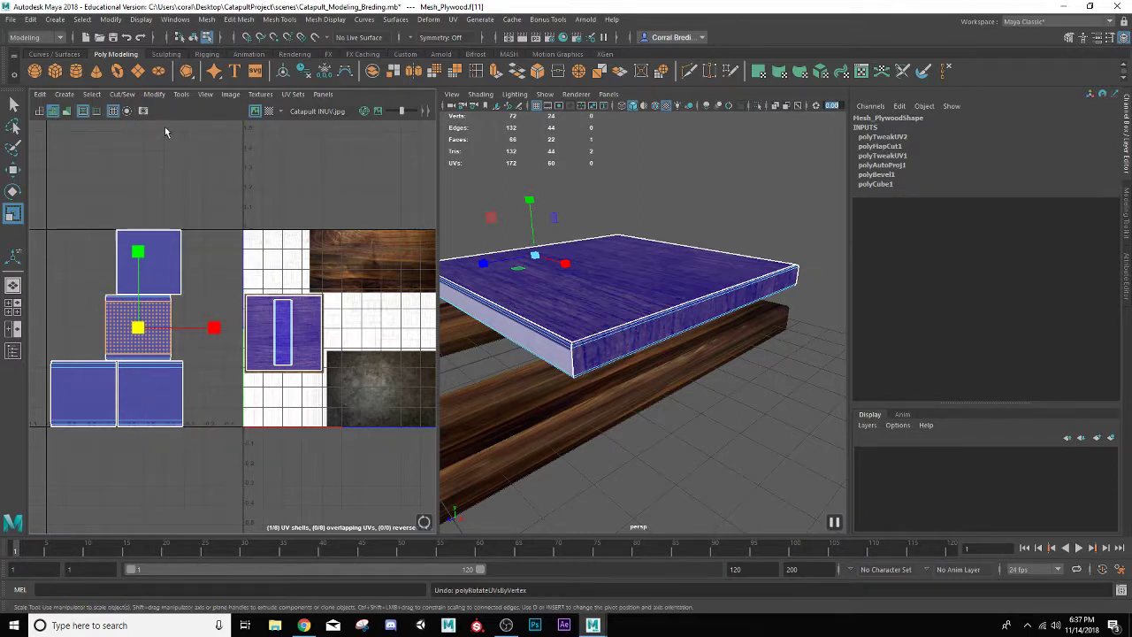
key(ctrl+z)
key(ctrl+z)
Try to move the opposite side face's UV shell beside the plywood area and cycle its UVs
right_drag(120, 329, 96, 313)
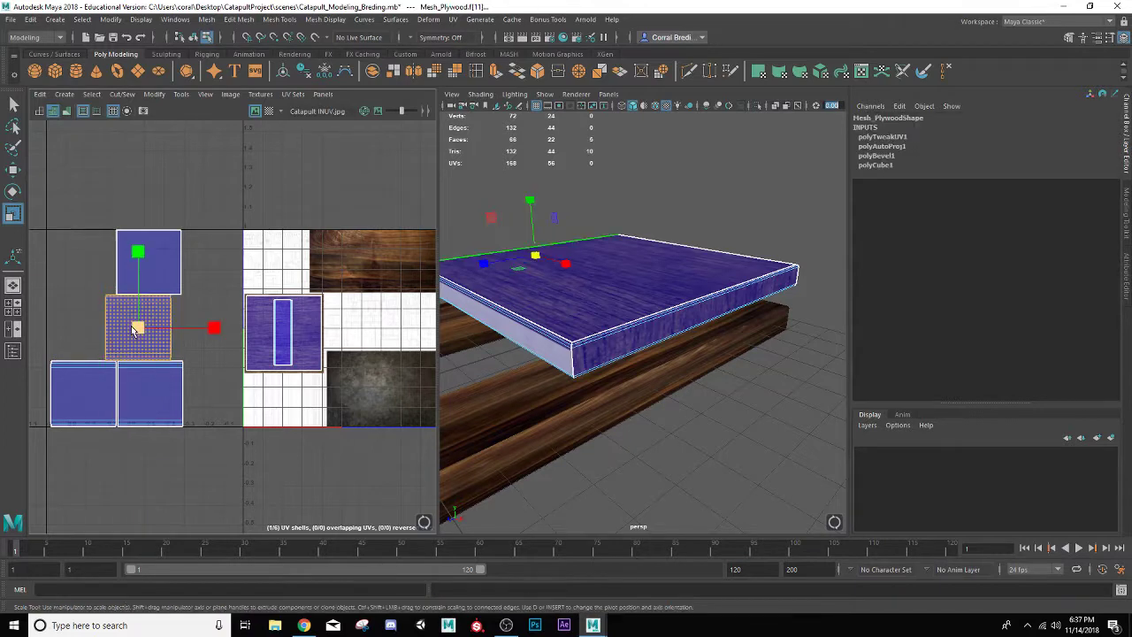
key(w)
drag(132, 329, 214, 329)
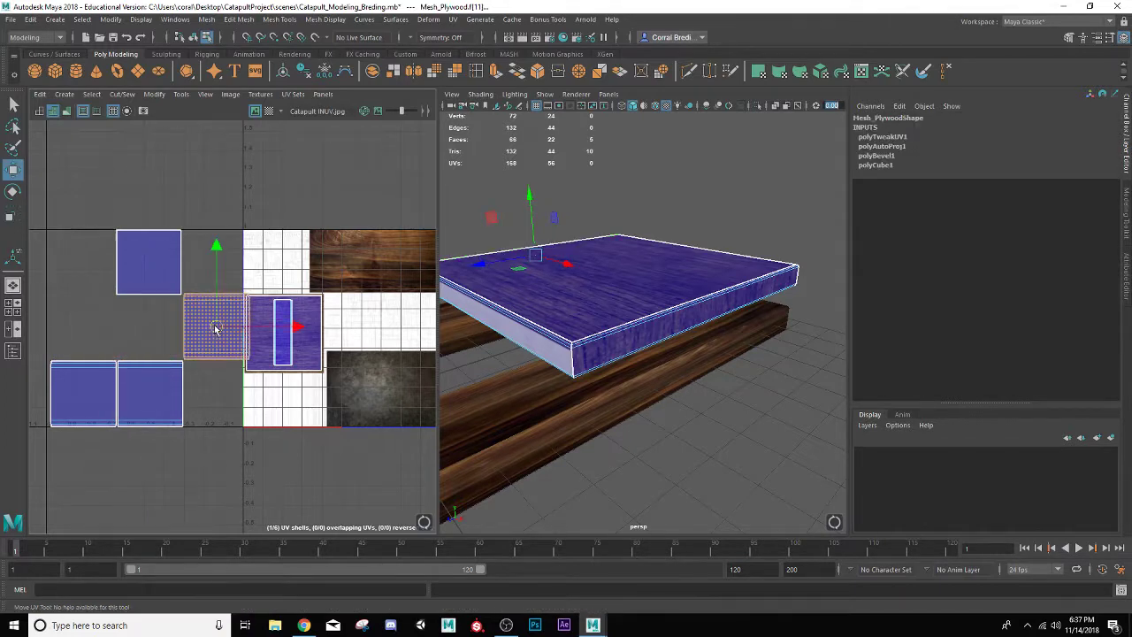
click(154, 94)
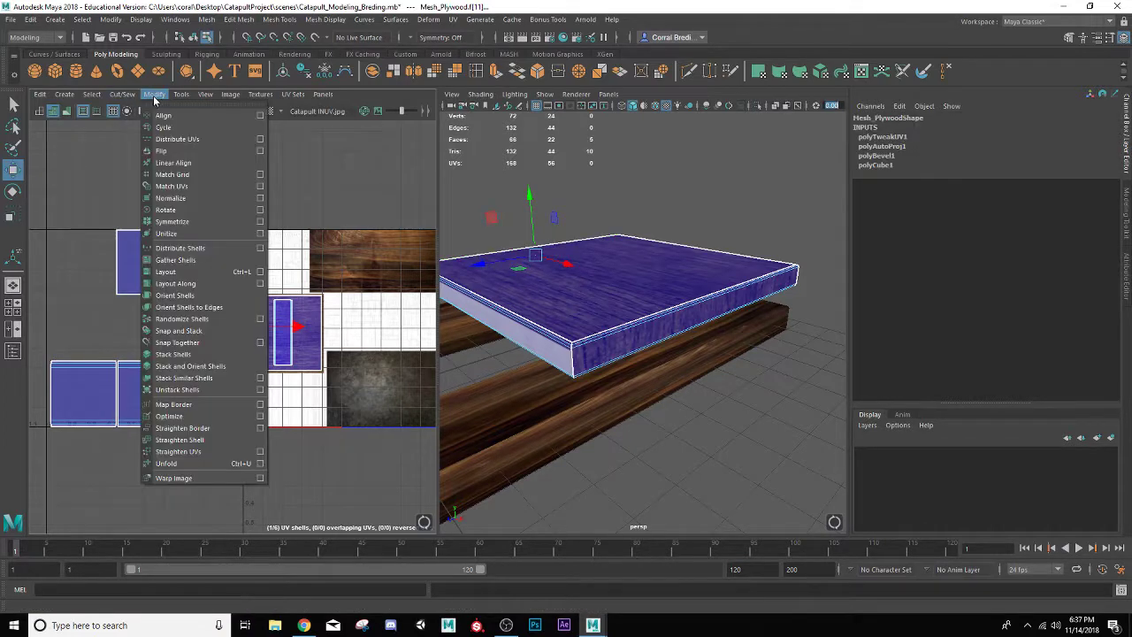
click(164, 127)
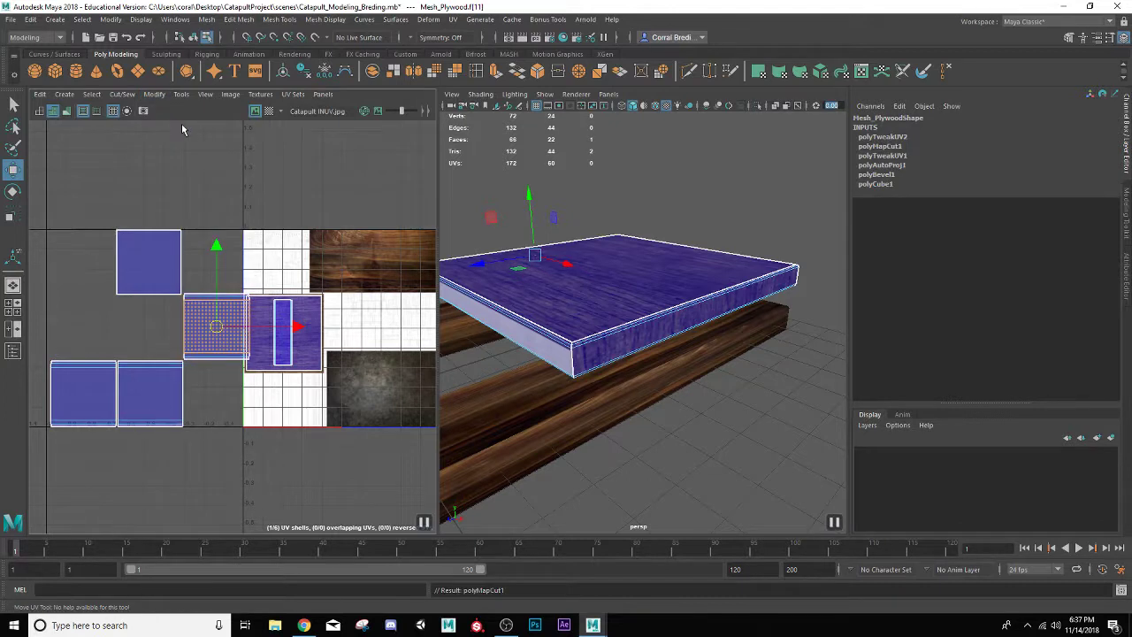
scroll(225, 262, up, 1)
drag(216, 341, 253, 252)
key(ctrl+z)
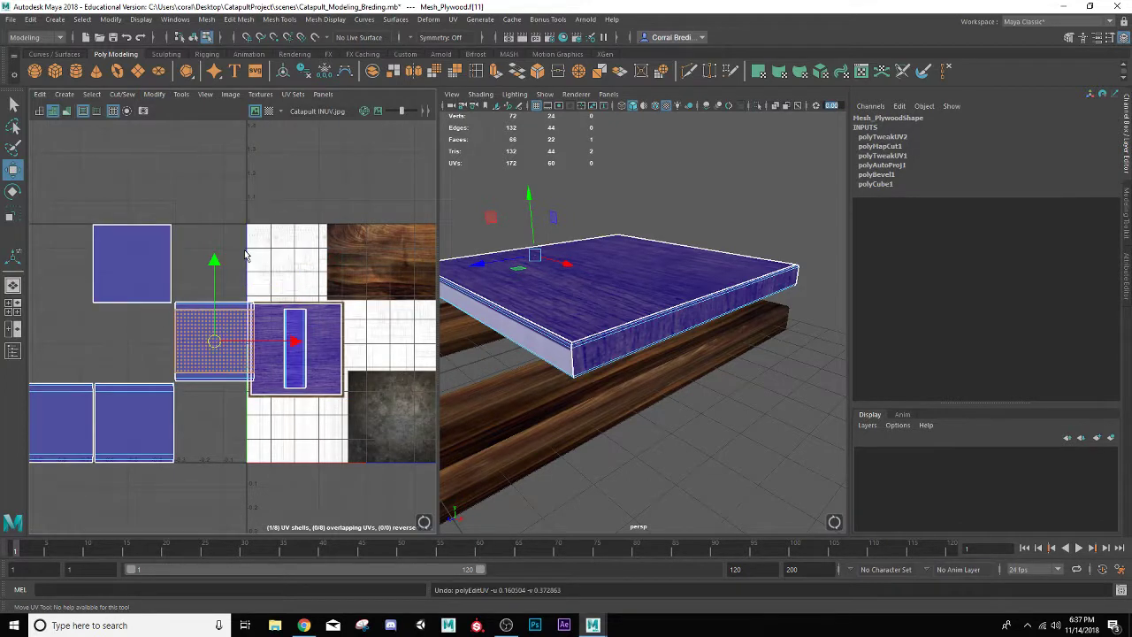
key(ctrl+z)
key(ctrl+z)
Select the opposite side face's UV shell and move it over the first side's strip on the plywood texture area
right_drag(192, 339, 171, 324)
click(210, 341)
drag(214, 341, 210, 302)
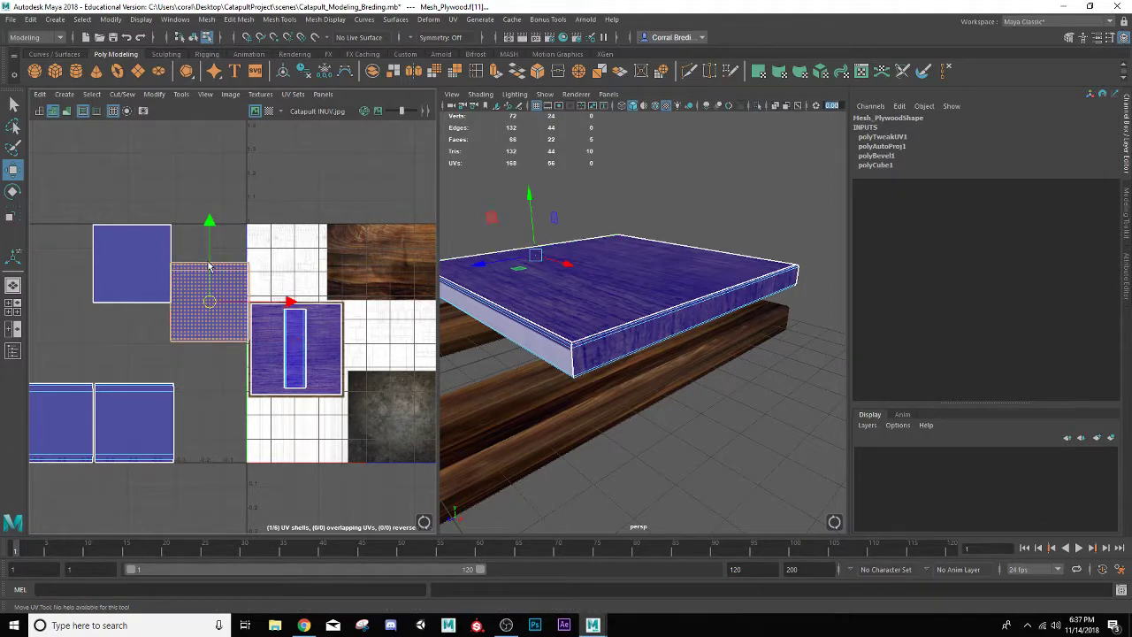
click(154, 94)
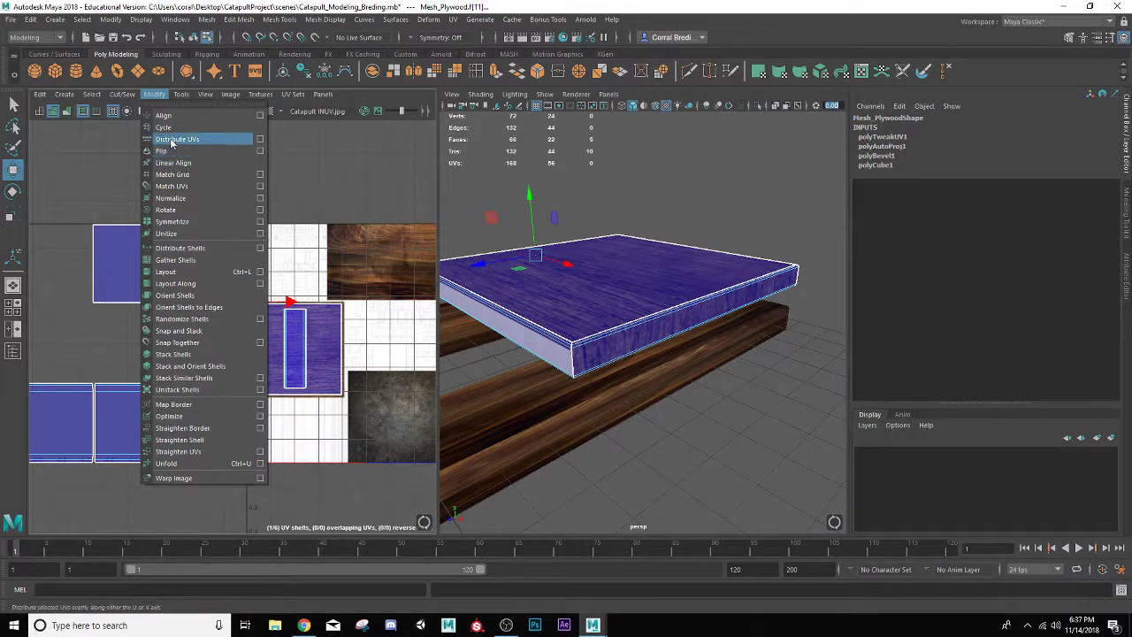
click(168, 209)
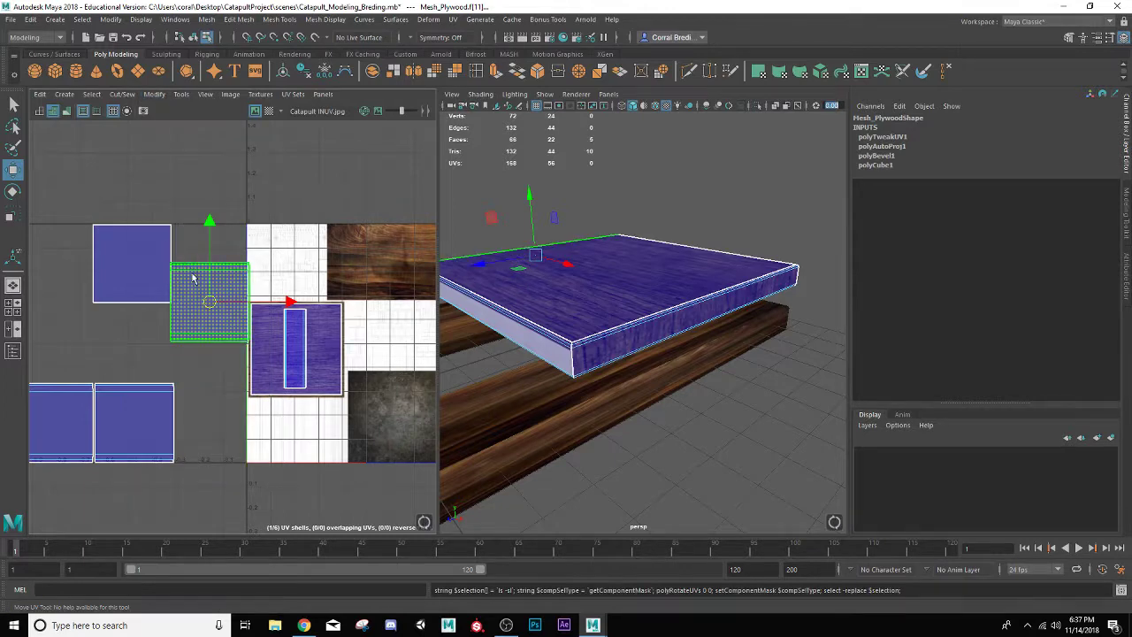
drag(213, 304, 299, 350)
key(f)
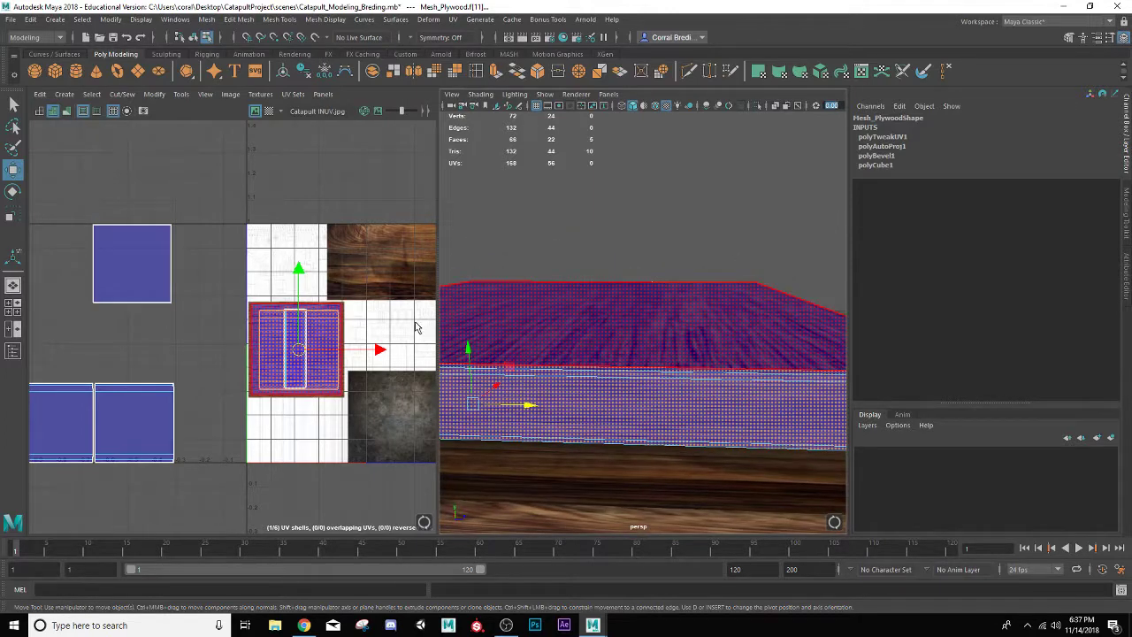
Rotate the opposite side face's UV shell a quarter turn within the plywood area
key(e)
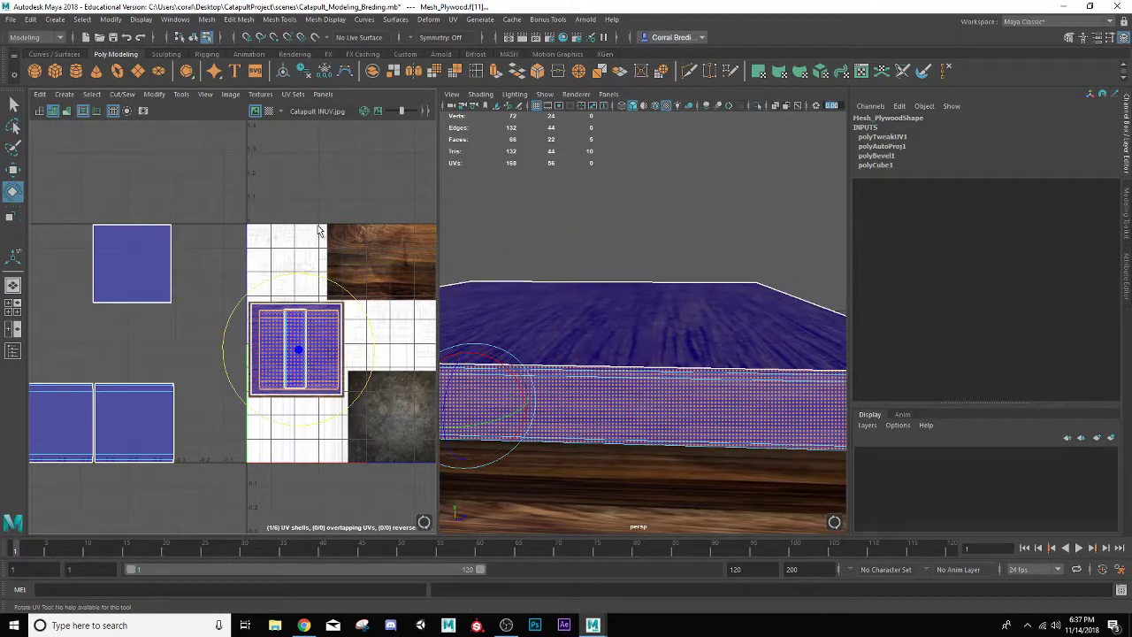
click(153, 95)
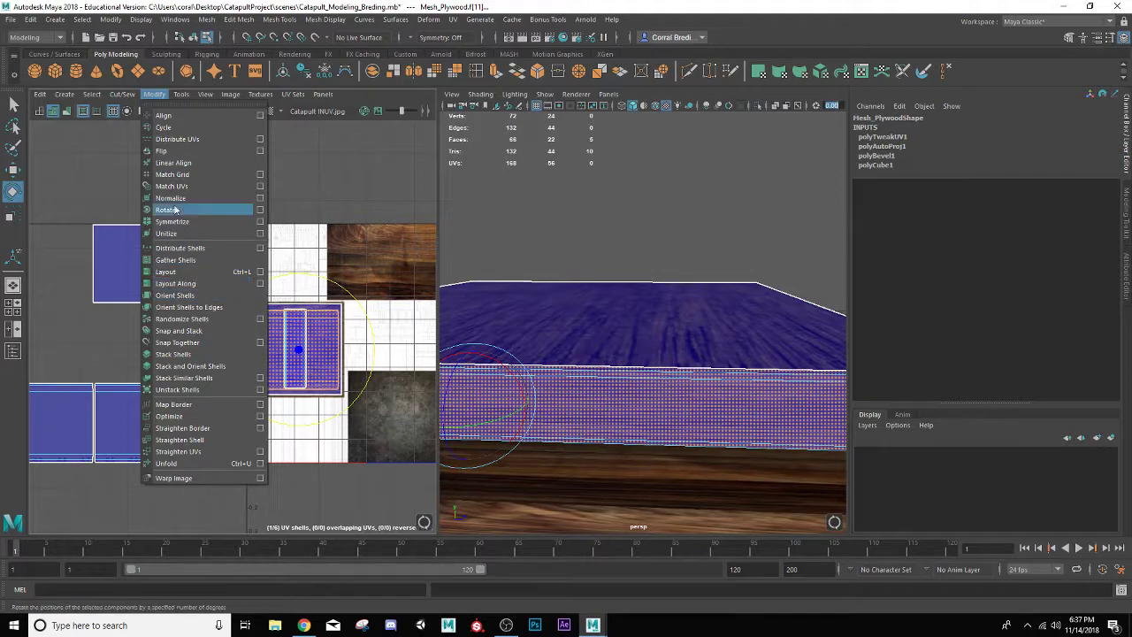
click(176, 209)
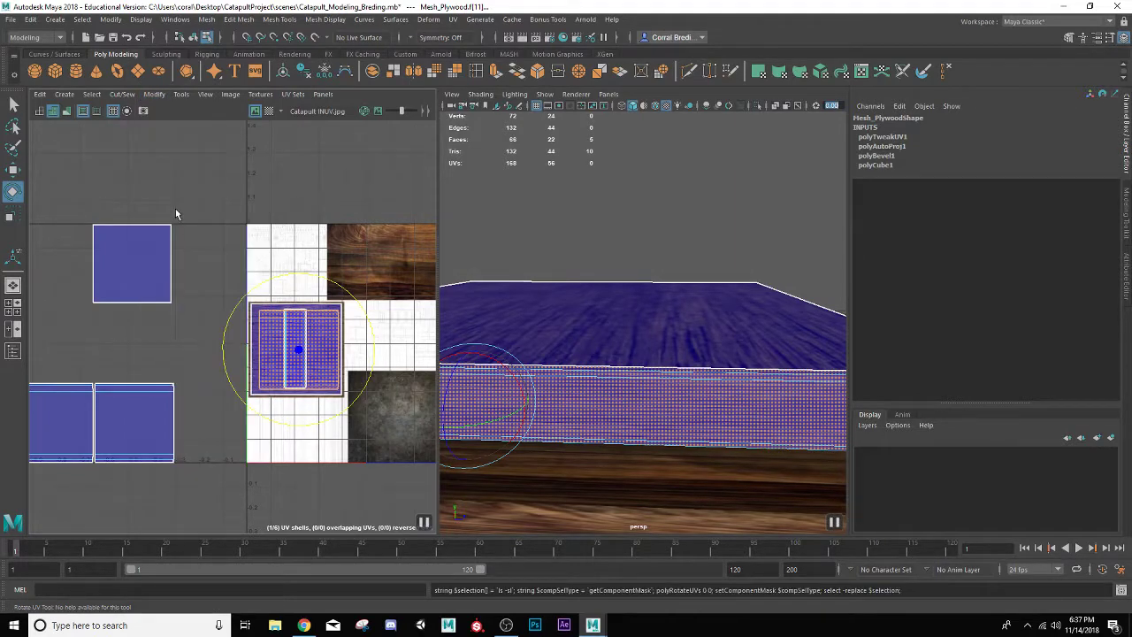
click(245, 220)
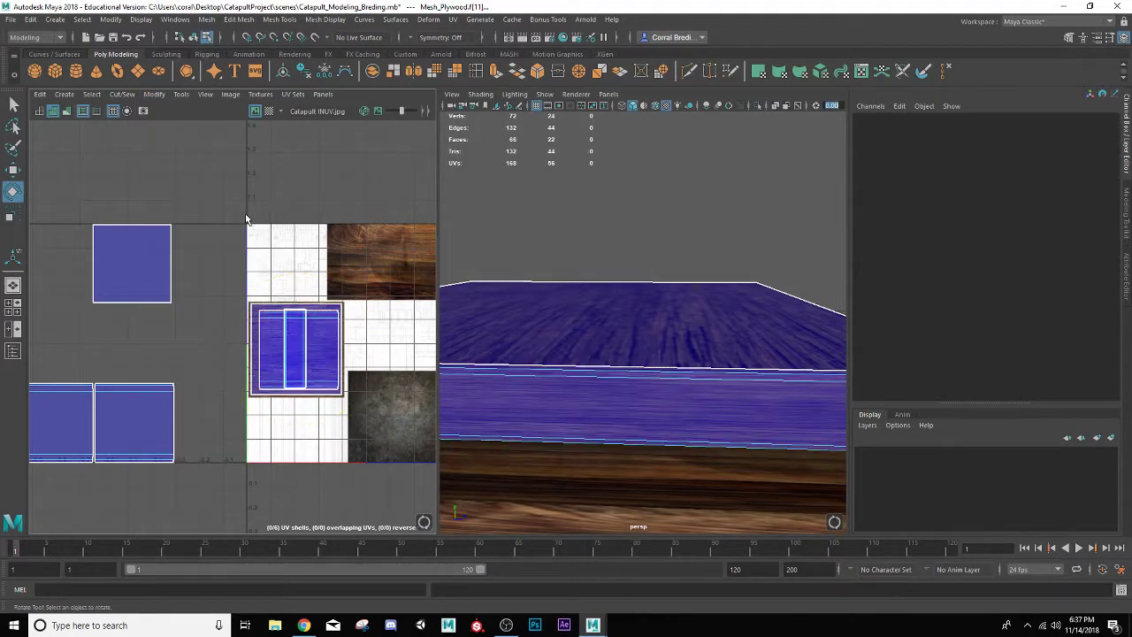
click(319, 321)
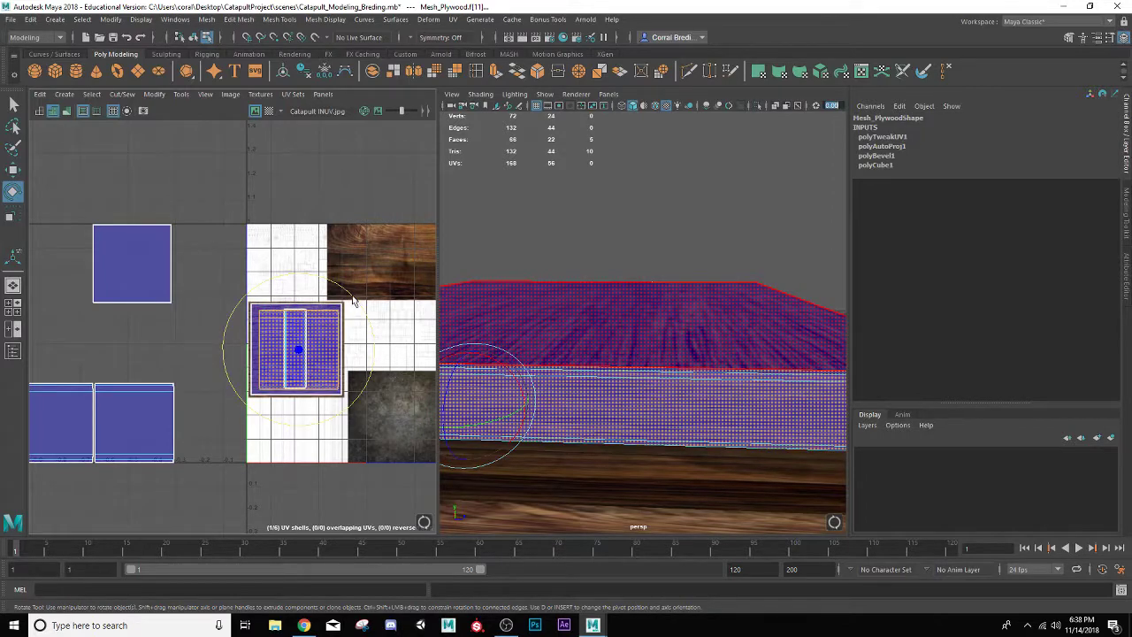
drag(352, 297, 211, 256)
Scale the rotated shell horizontally into a narrow strip aligned with the first side's strip and check the grain on the board
key(r)
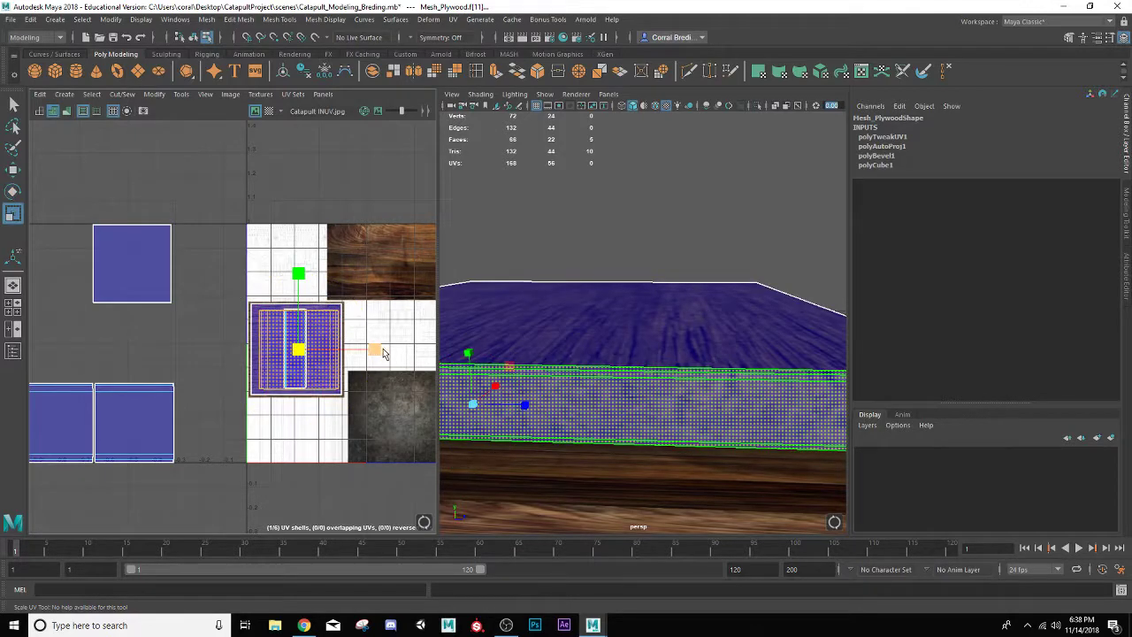
drag(380, 352, 326, 355)
key(w)
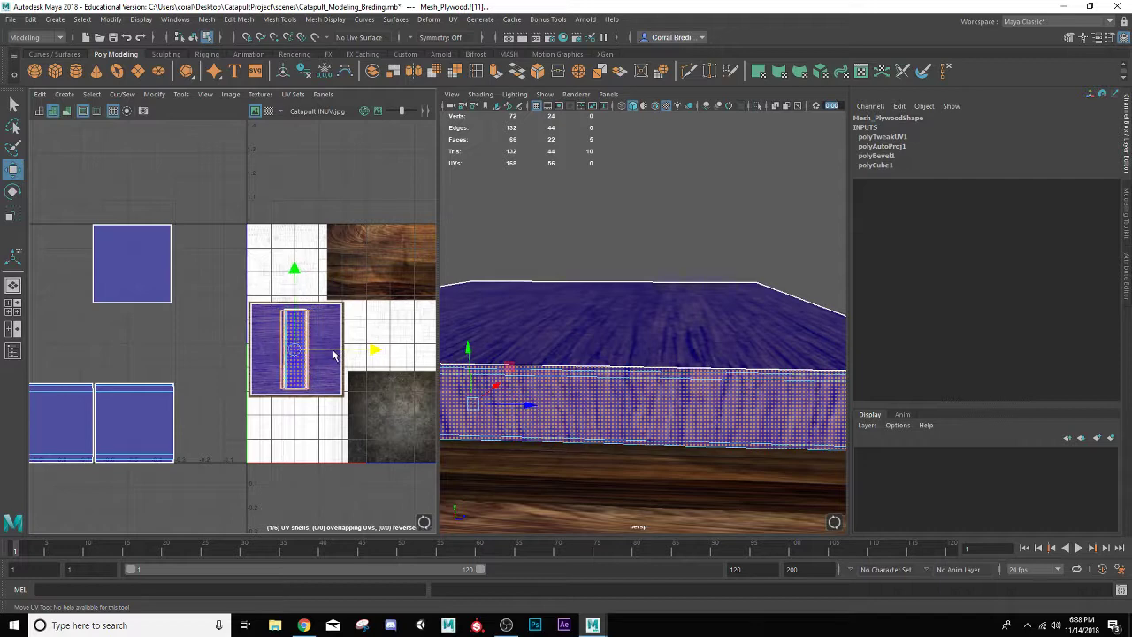
key(r)
drag(369, 352, 325, 364)
scroll(650, 372, up, 4)
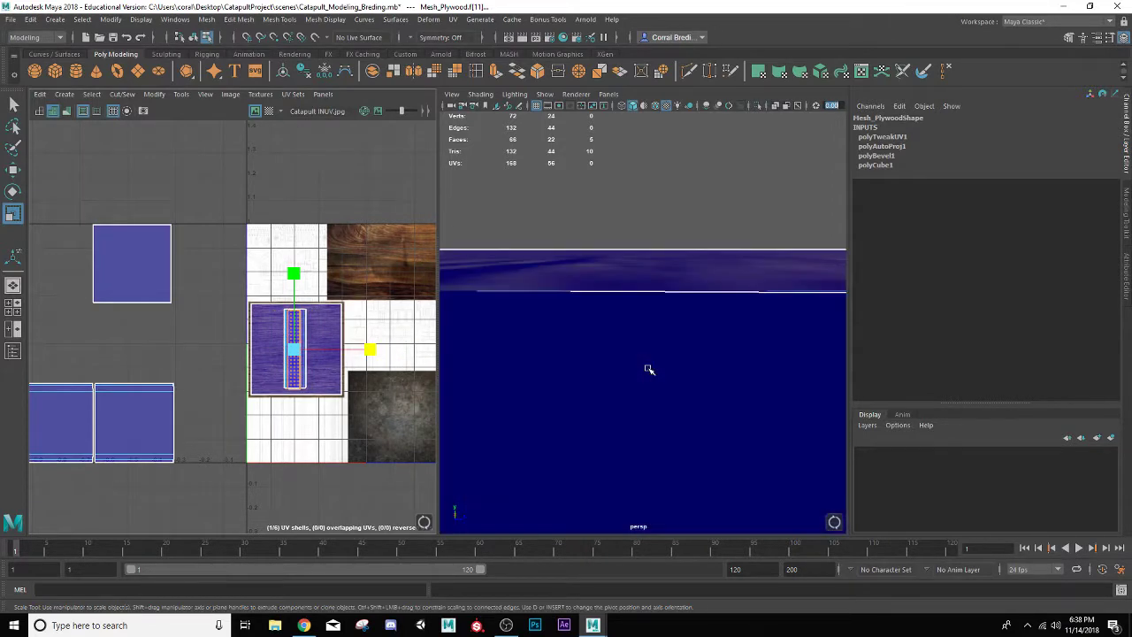
scroll(650, 371, down, 8)
scroll(649, 345, up, 3)
right_drag(649, 332, 696, 257)
click(678, 248)
alt+drag(574, 297, 617, 397)
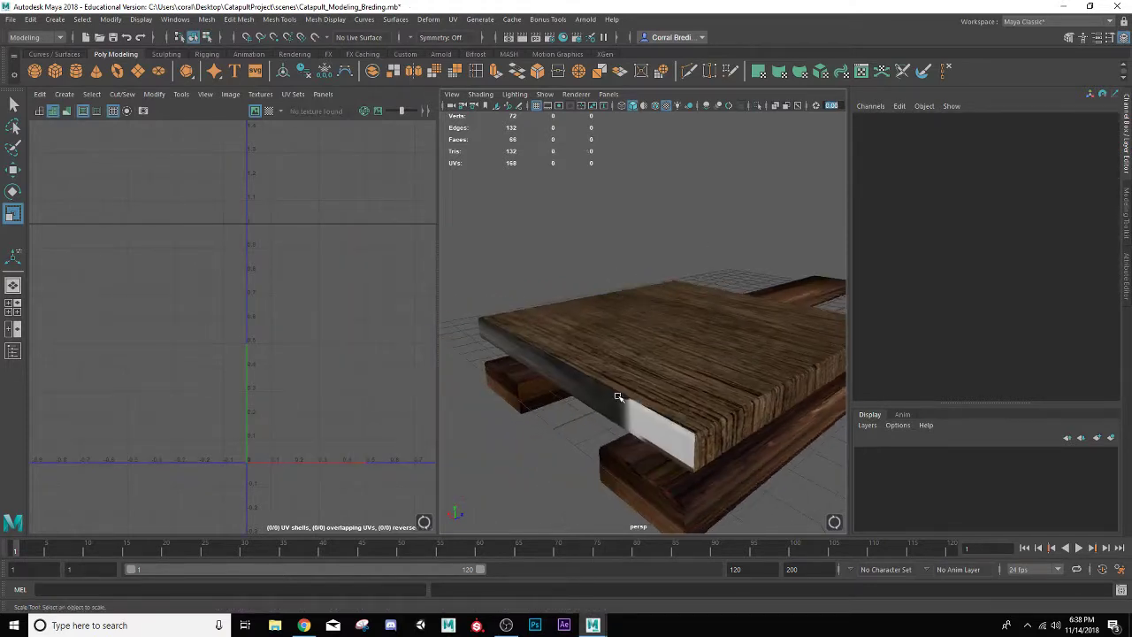
Move the UV shell of the board's underside onto the plywood texture area and enlarge it to fill that area
click(610, 383)
scroll(158, 400, down, 2)
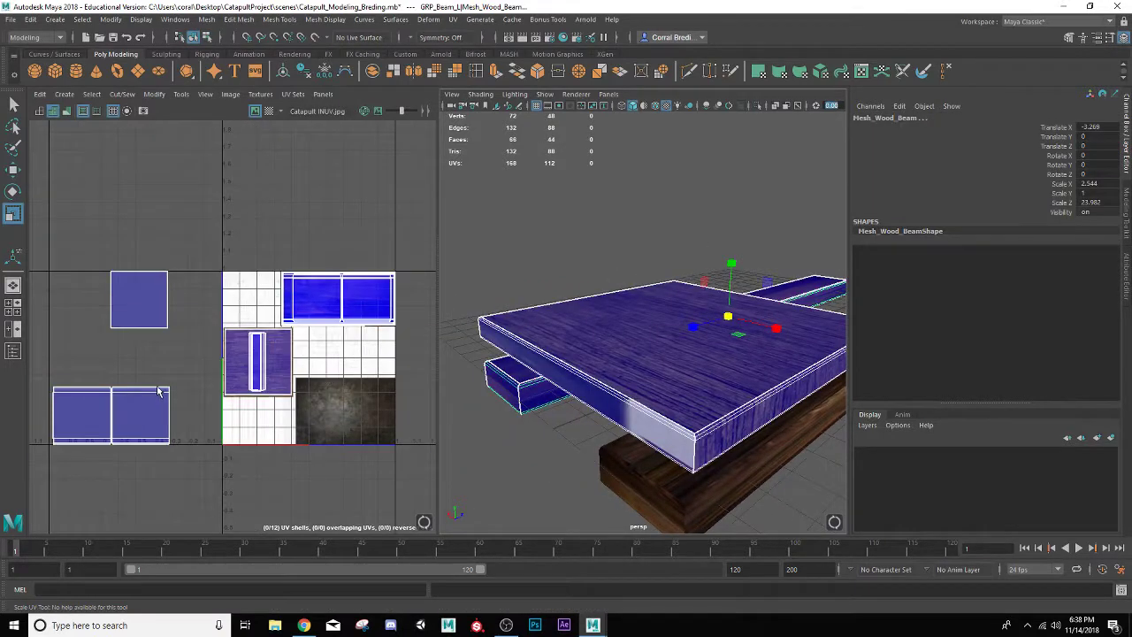
right_drag(128, 292, 102, 274)
click(145, 299)
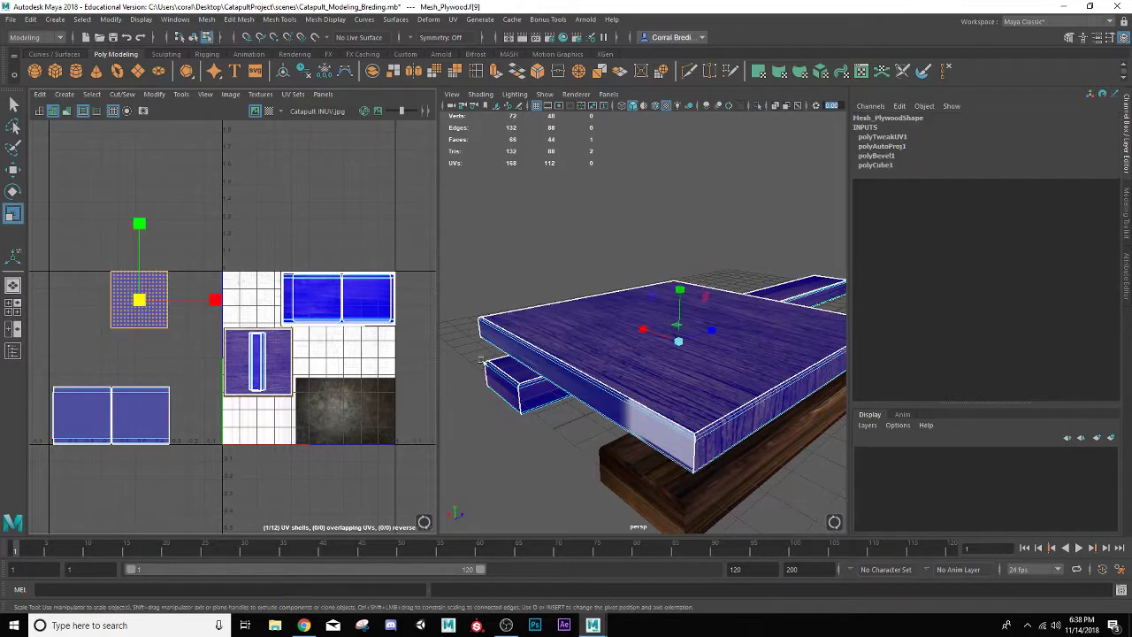
alt+drag(496, 403, 478, 348)
key(w)
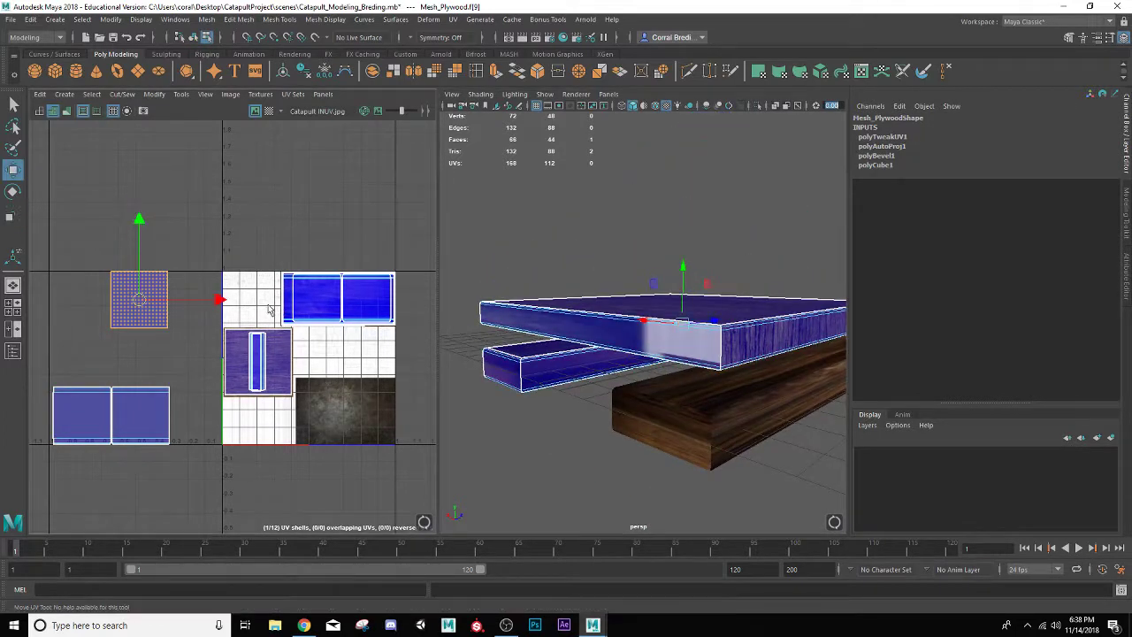
drag(148, 303, 267, 366)
key(r)
key(w)
alt+drag(614, 394, 625, 327)
click(564, 152)
click(583, 190)
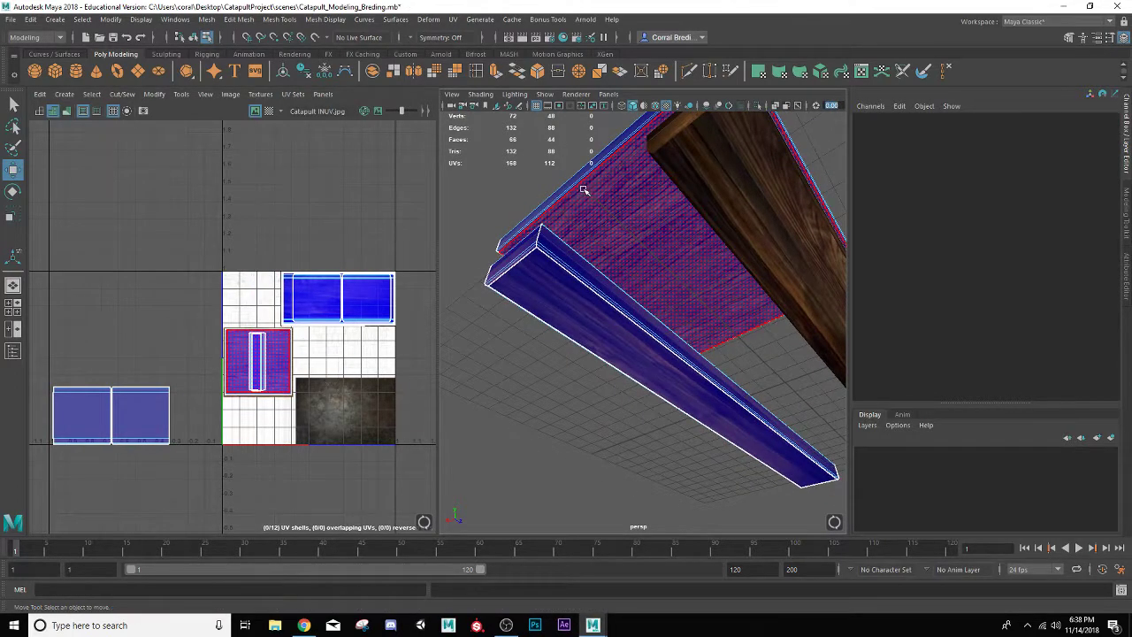
alt+drag(581, 189, 578, 215)
click(303, 347)
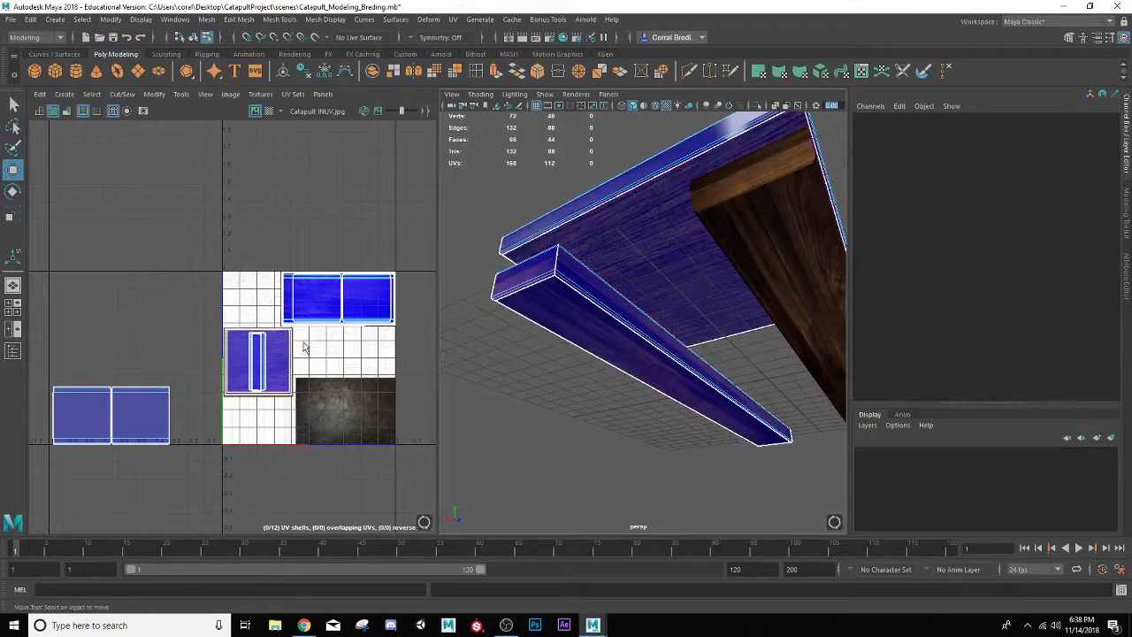
Move the UV shell of one of the two remaining side faces onto the plywood texture area
click(135, 433)
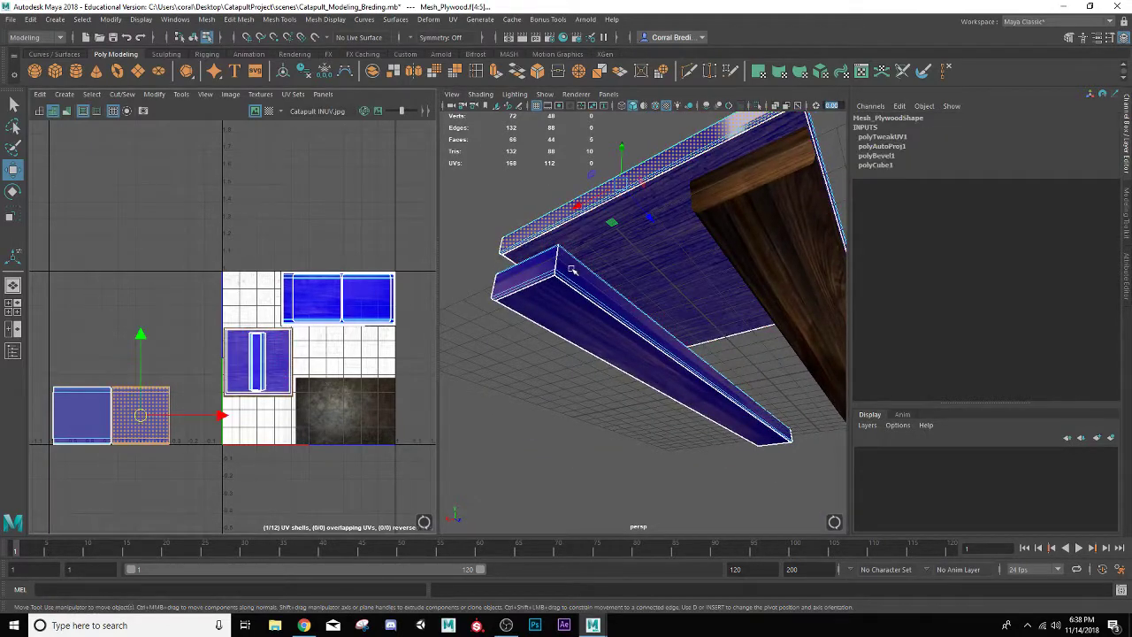
alt+drag(572, 270, 622, 302)
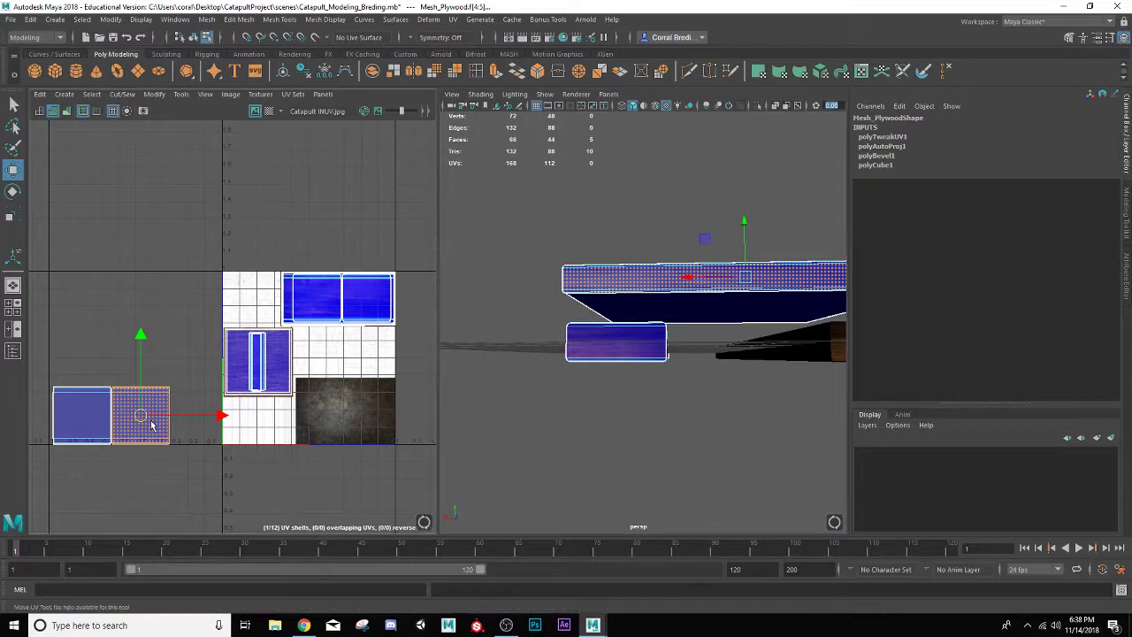
drag(140, 418, 261, 367)
click(516, 235)
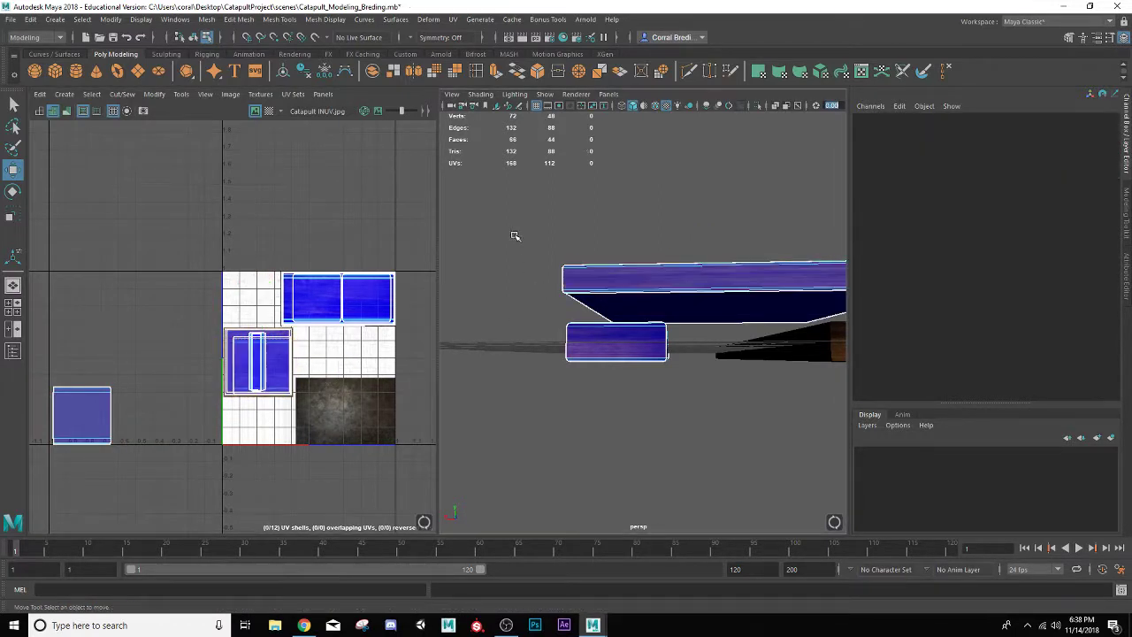
alt+drag(515, 236, 548, 328)
scroll(285, 336, up, 2)
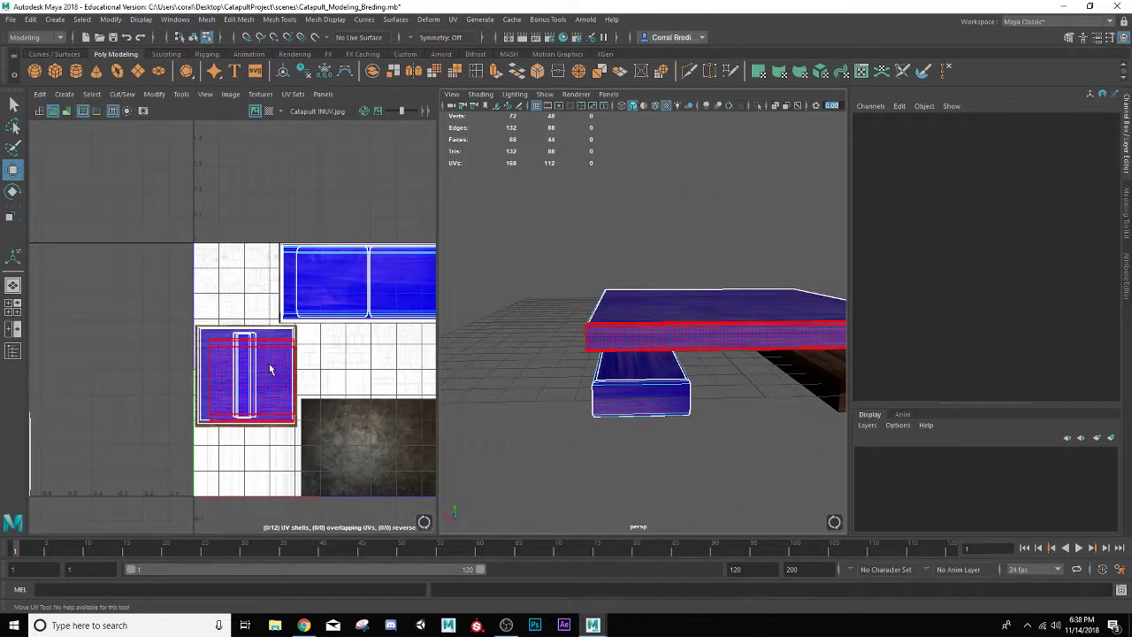
Scale that side face's shell vertically into a thin horizontal strip and stretch it across the width of the plywood area
click(270, 371)
click(624, 347)
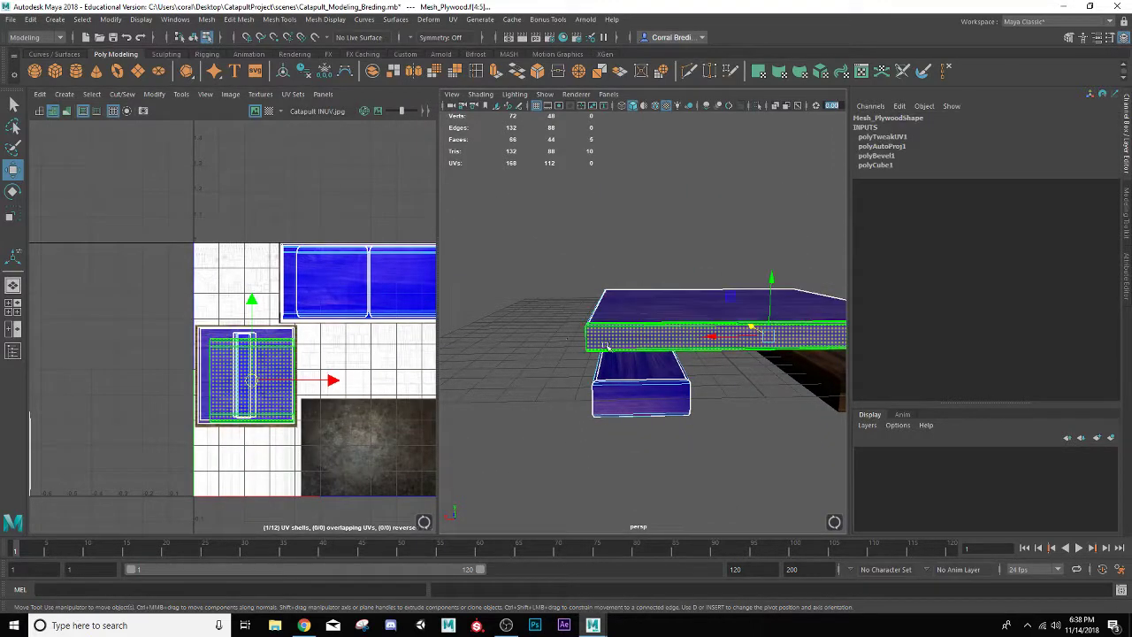
key(r)
drag(251, 305, 245, 385)
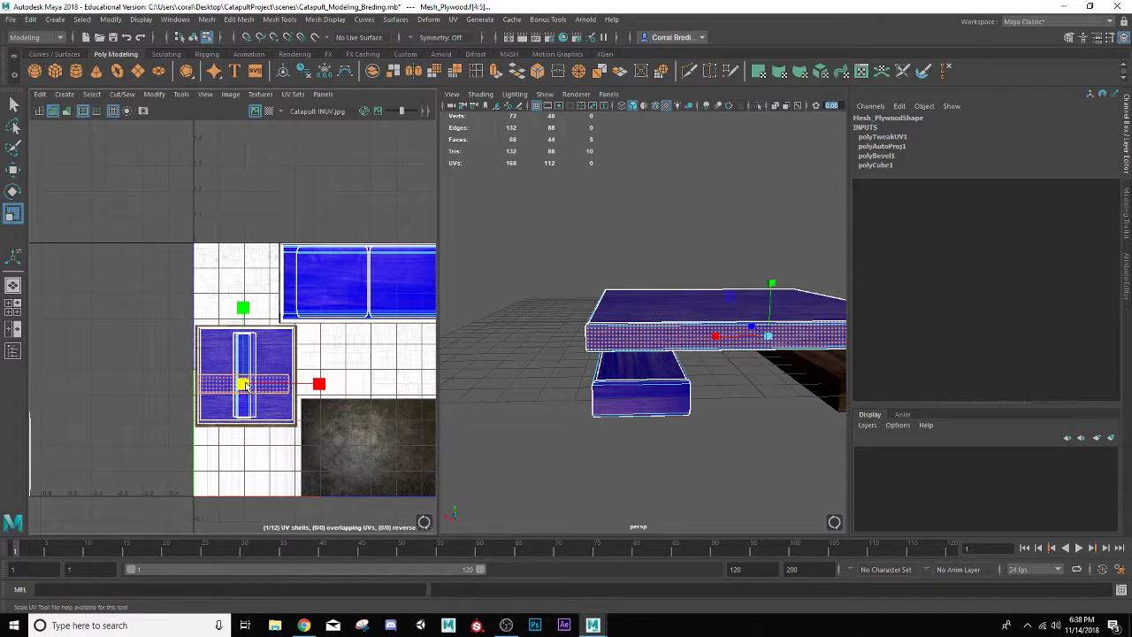
key(w)
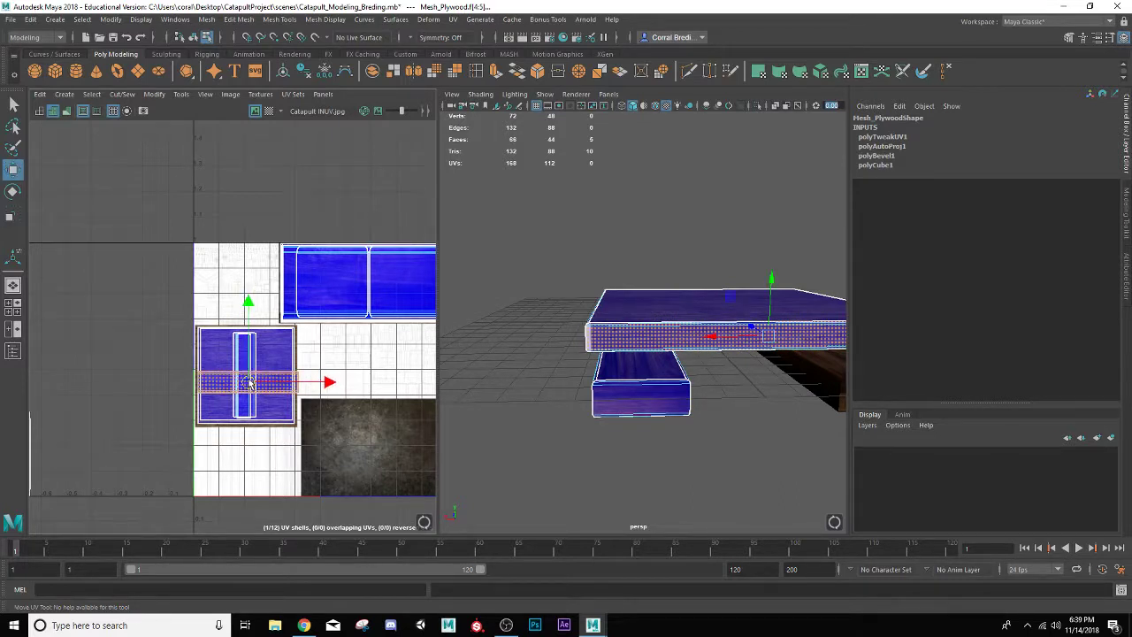
click(569, 260)
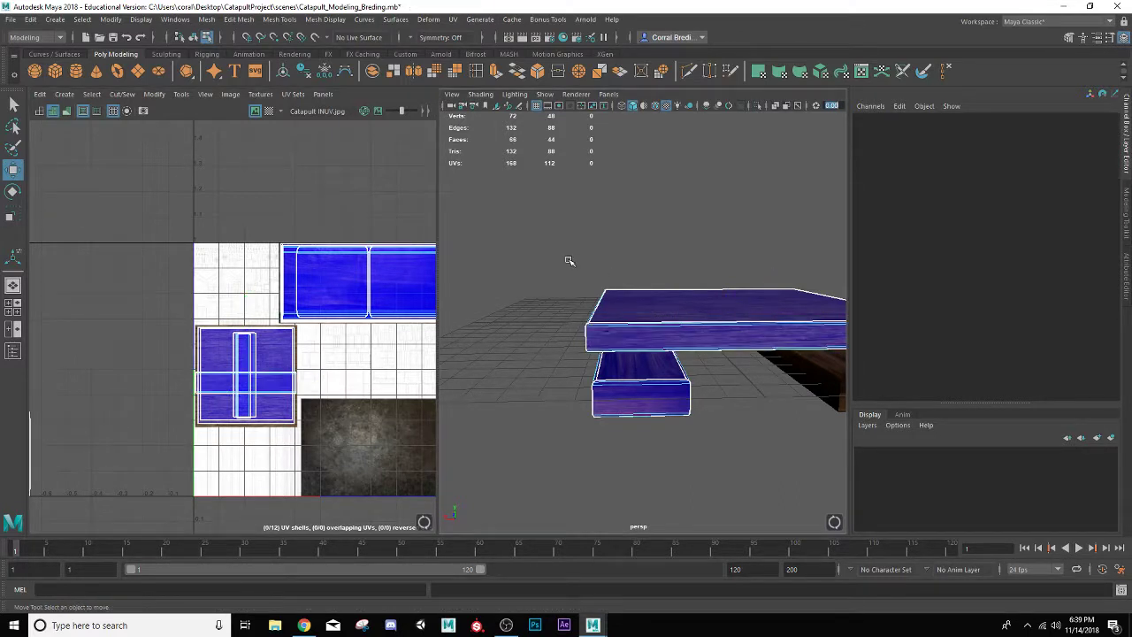
Move the UV shell of the last untextured side face onto the plywood area and scale it vertically into a thin horizontal strip
alt+drag(569, 262, 762, 276)
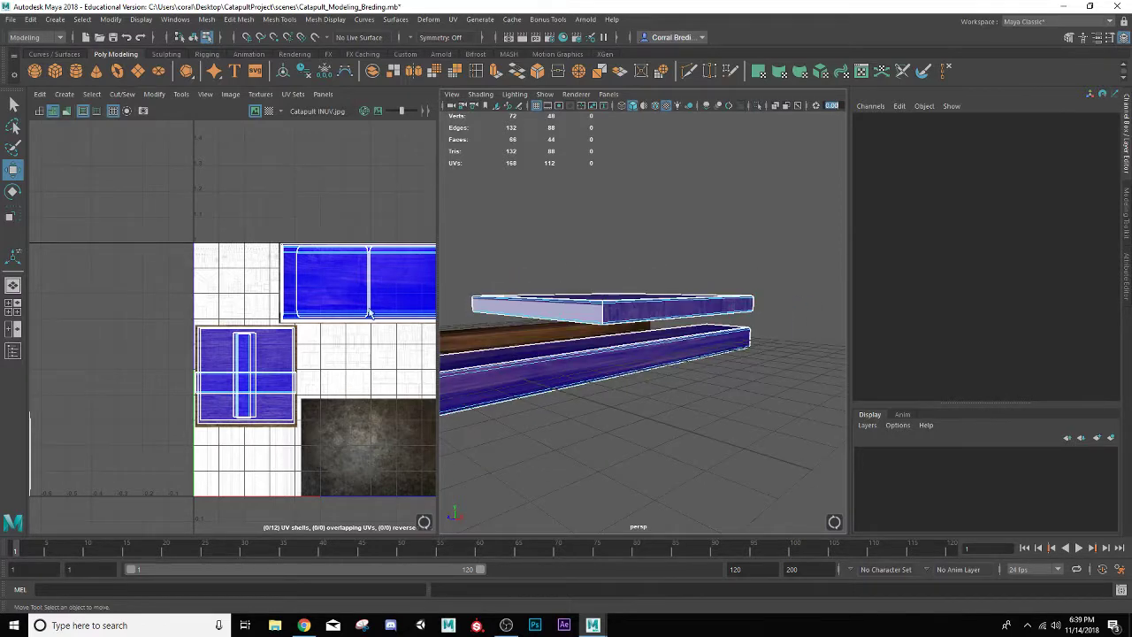
scroll(199, 376, down, 3)
click(110, 417)
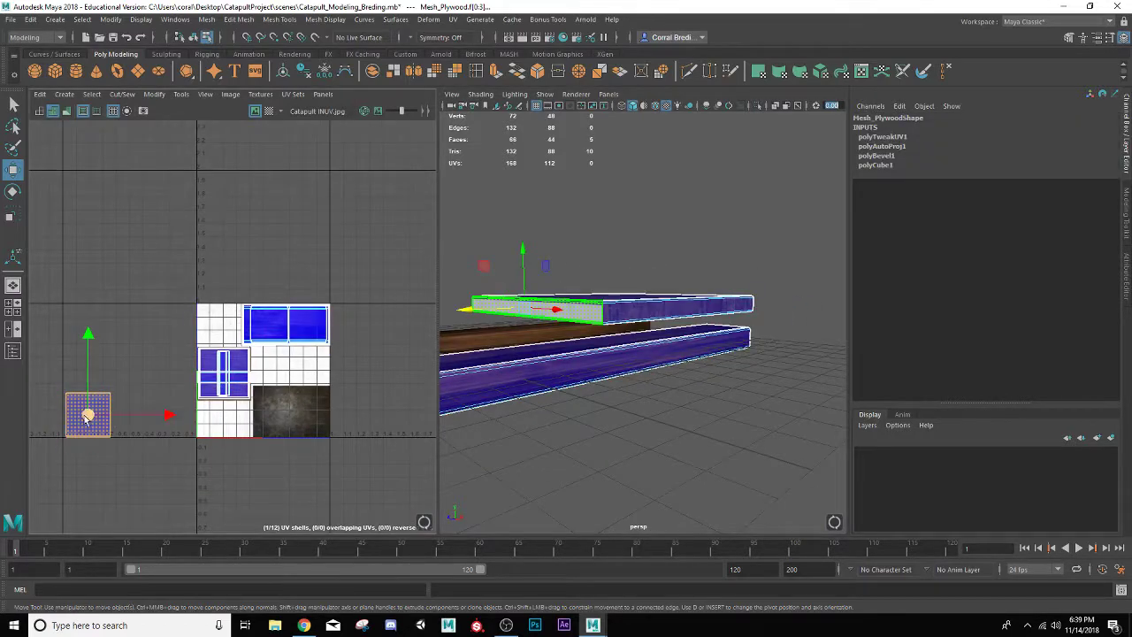
drag(88, 416, 222, 376)
mouse_move(672, 393)
alt+mouse_down()
mouse_move(690, 392)
mouse_move(640, 384)
mouse_move(687, 383)
alt+mouse_up()
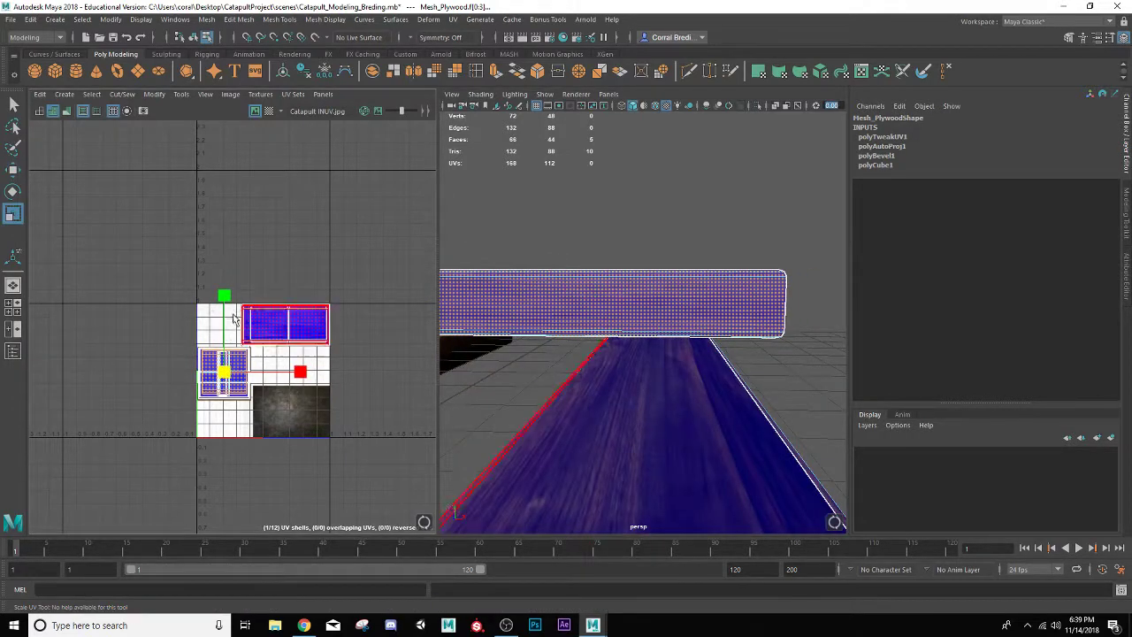
key(r)
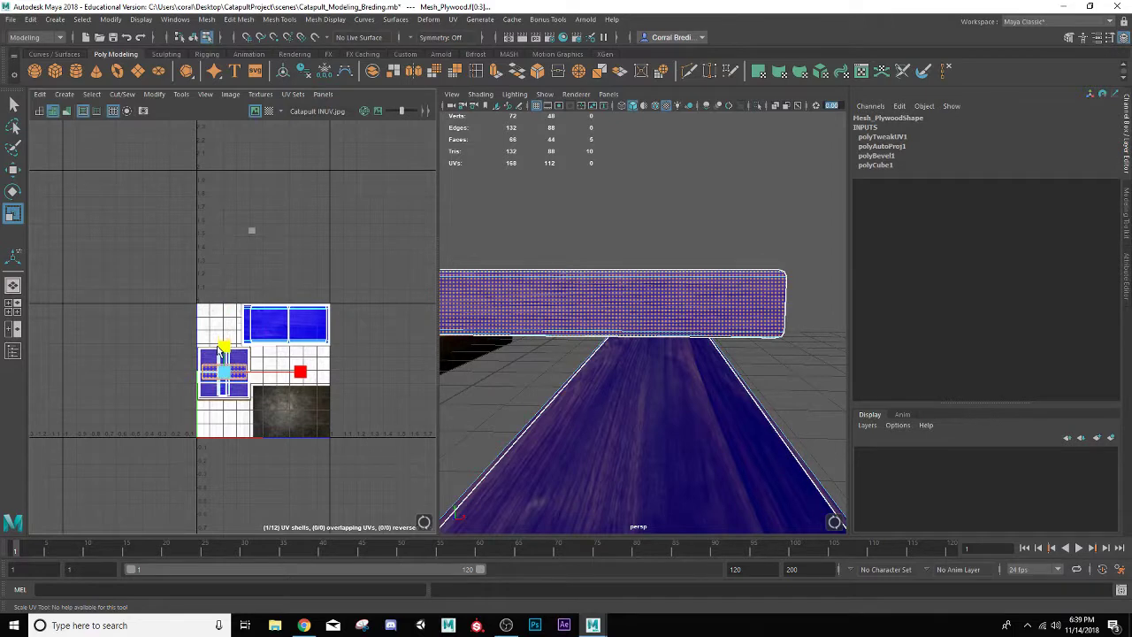
key(w)
click(554, 223)
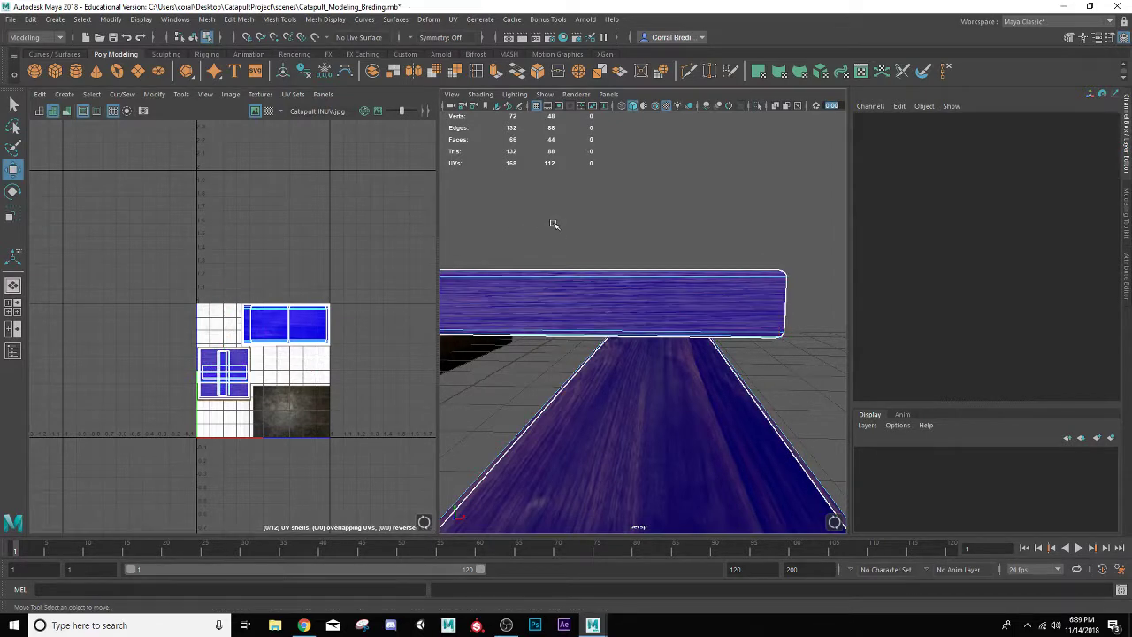
Return the board to object mode, clear the selection and switch to a single perspective view
alt+drag(555, 223, 568, 254)
right_drag(576, 331, 641, 268)
click(728, 322)
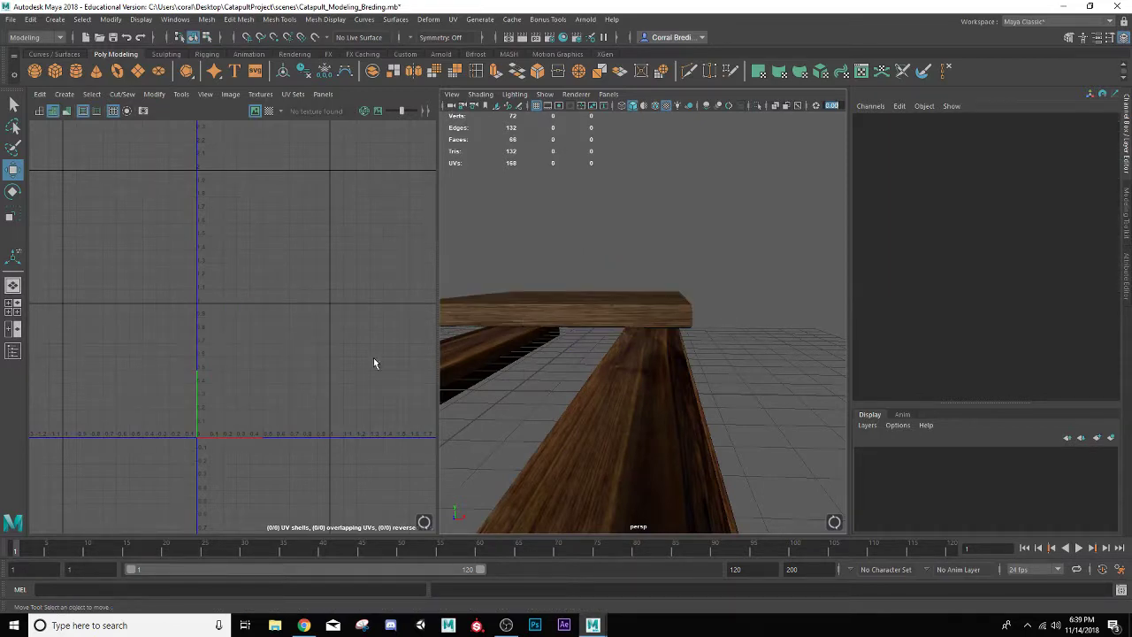
click(13, 286)
scroll(432, 342, down, 5)
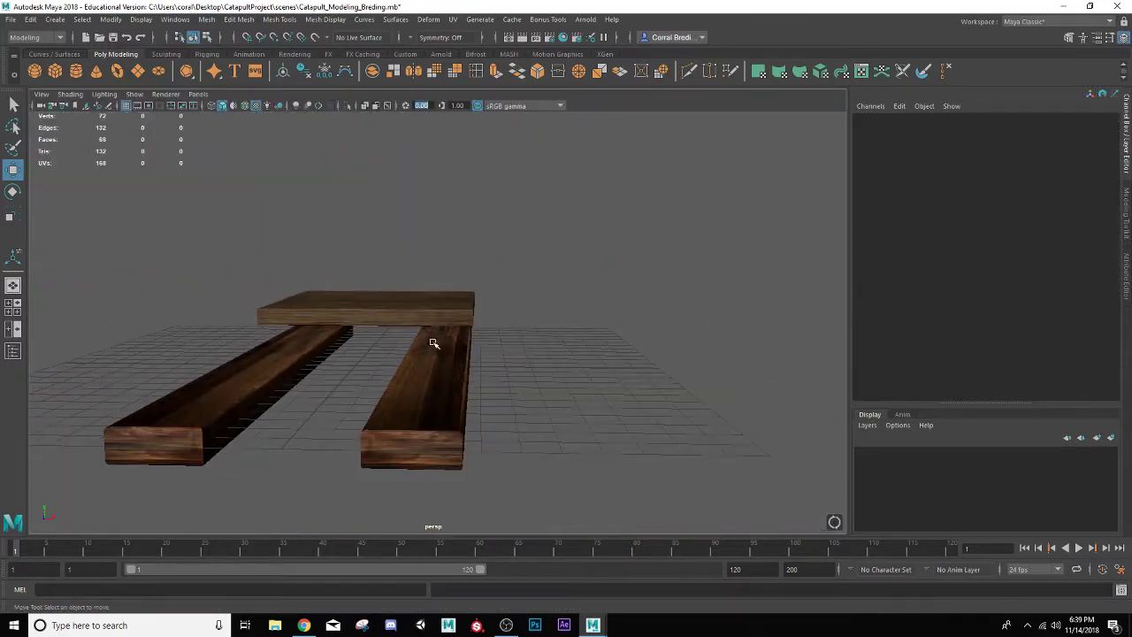
Duplicate the plywood board and move the copy along Z to about 6.474, toward the other end of the beams
alt+drag(433, 342, 589, 342)
click(465, 328)
key(r)
click(414, 314)
alt+drag(782, 363, 695, 378)
click(385, 356)
key(ctrl+d)
key(w)
alt+middle_drag(695, 379, 521, 391)
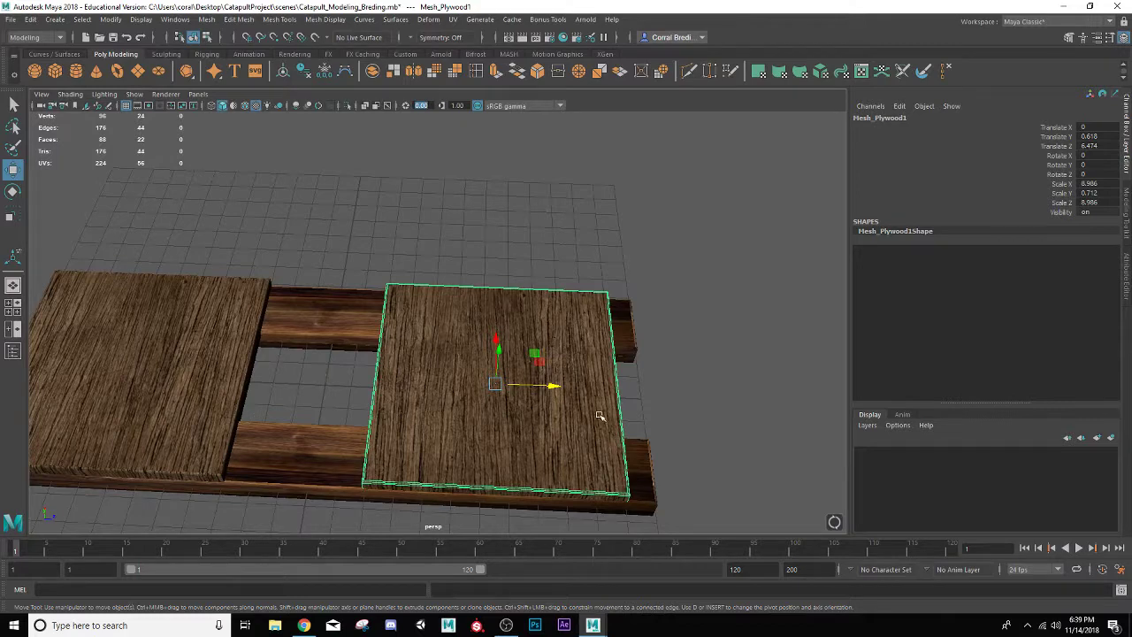
Scale the copied board into a narrow crossbar spanning both beams, about 8.953 in X, 0.657 in Y and 1.345 in Z
key(r)
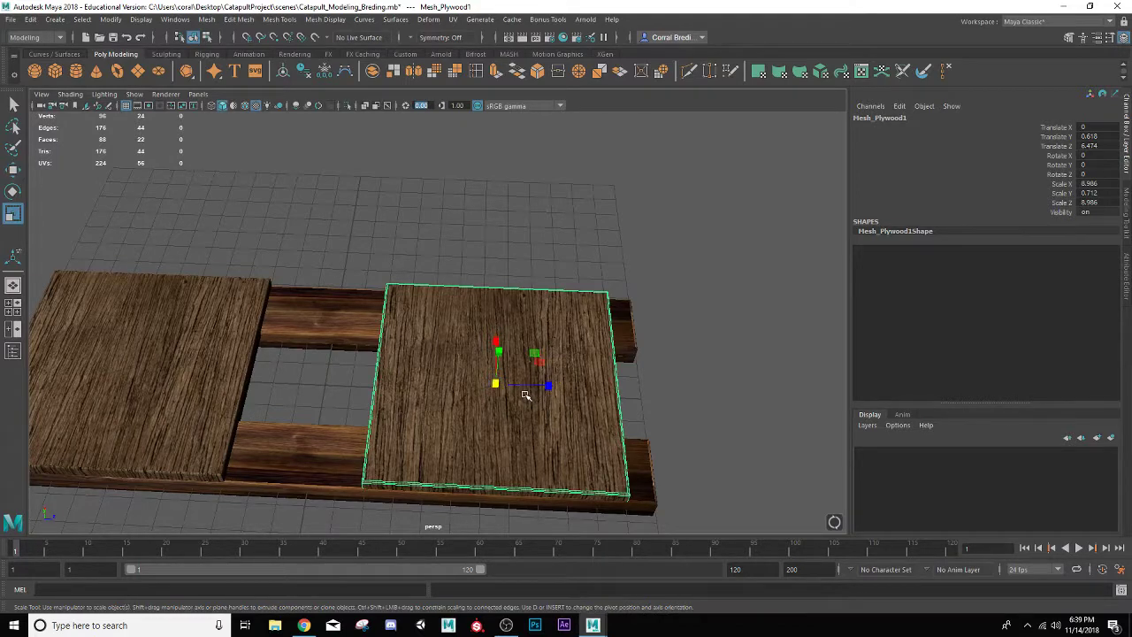
drag(549, 386, 309, 328)
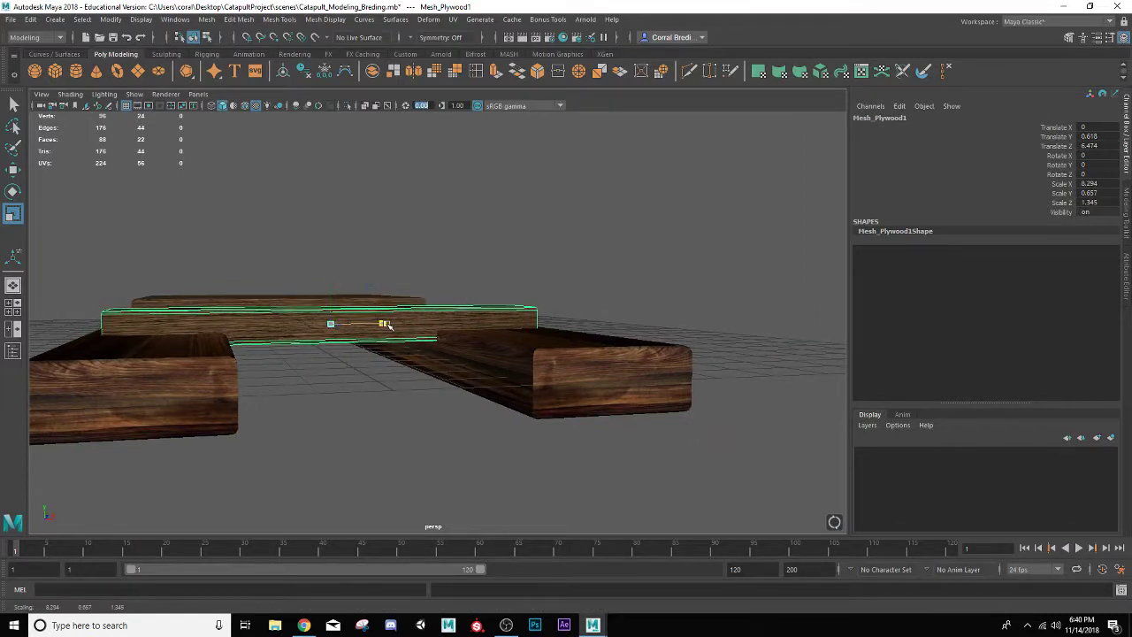
drag(387, 324, 391, 325)
double_click(902, 118)
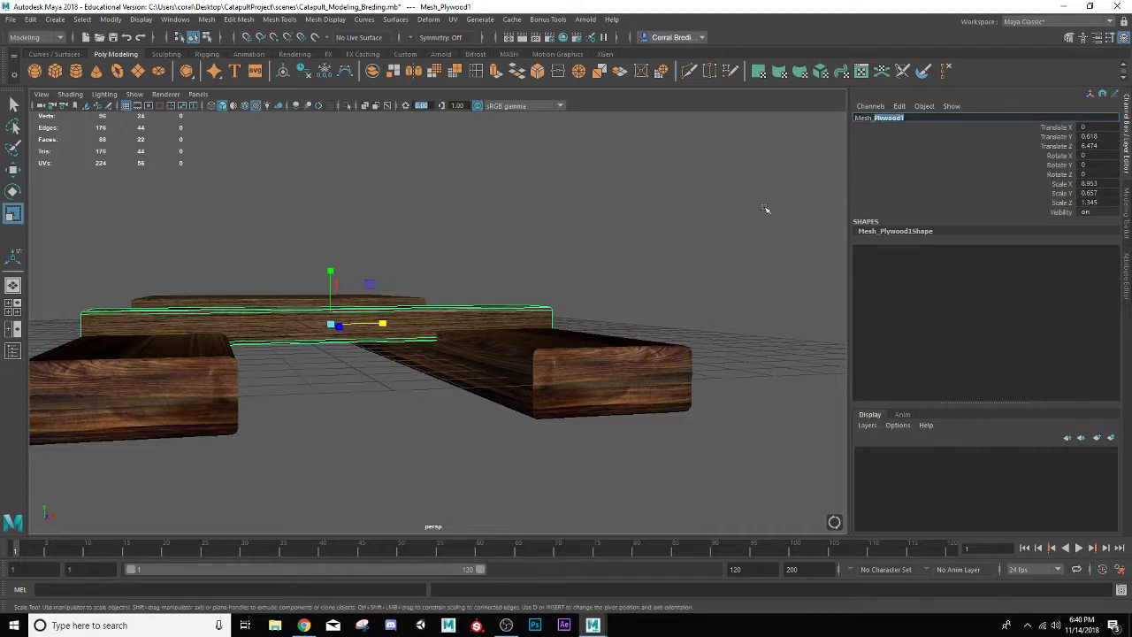
alt+drag(556, 270, 581, 289)
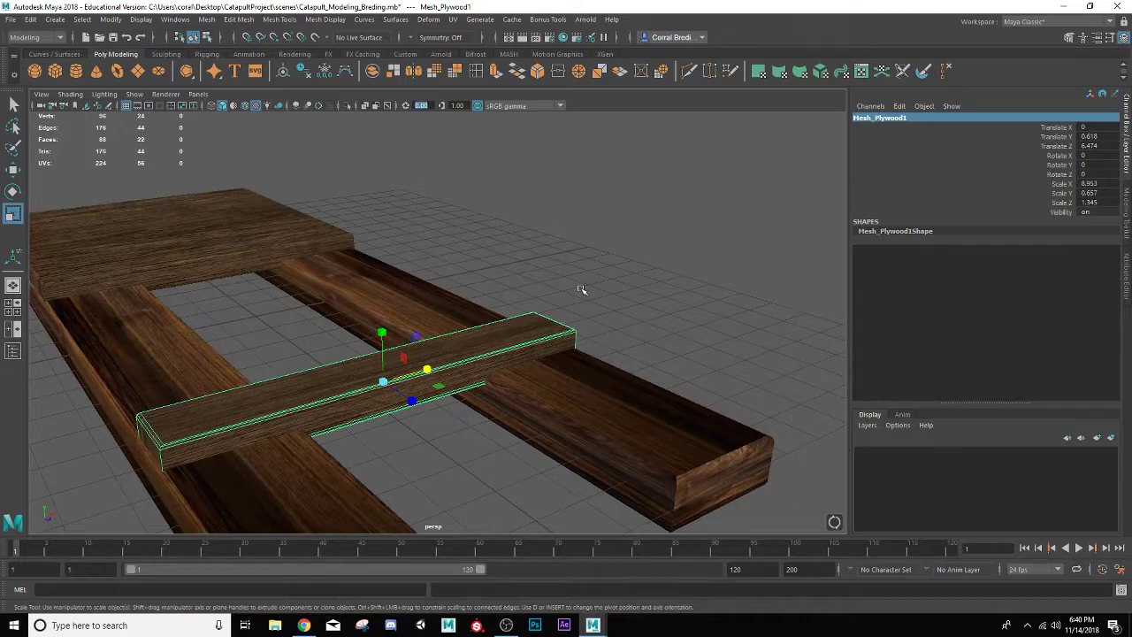
key(2)
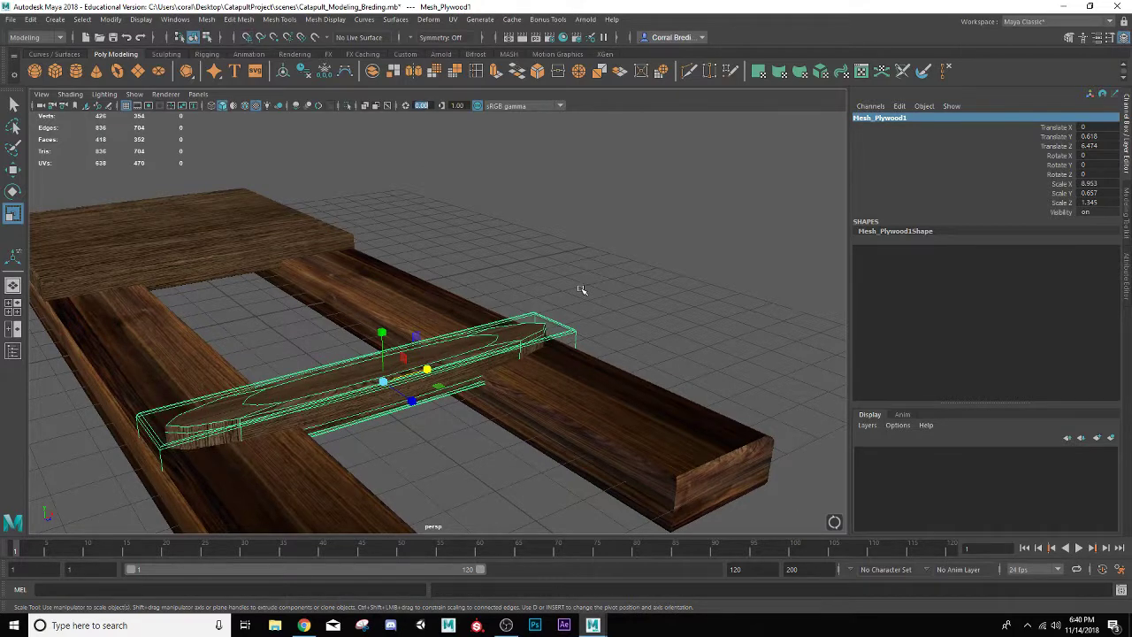
key(4)
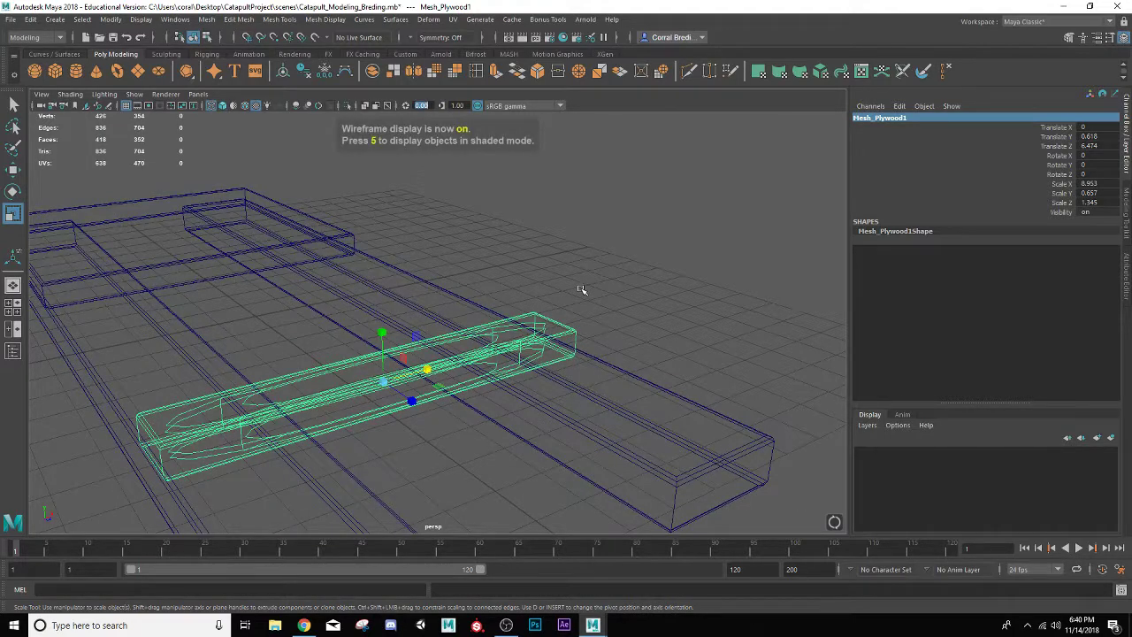
click(604, 286)
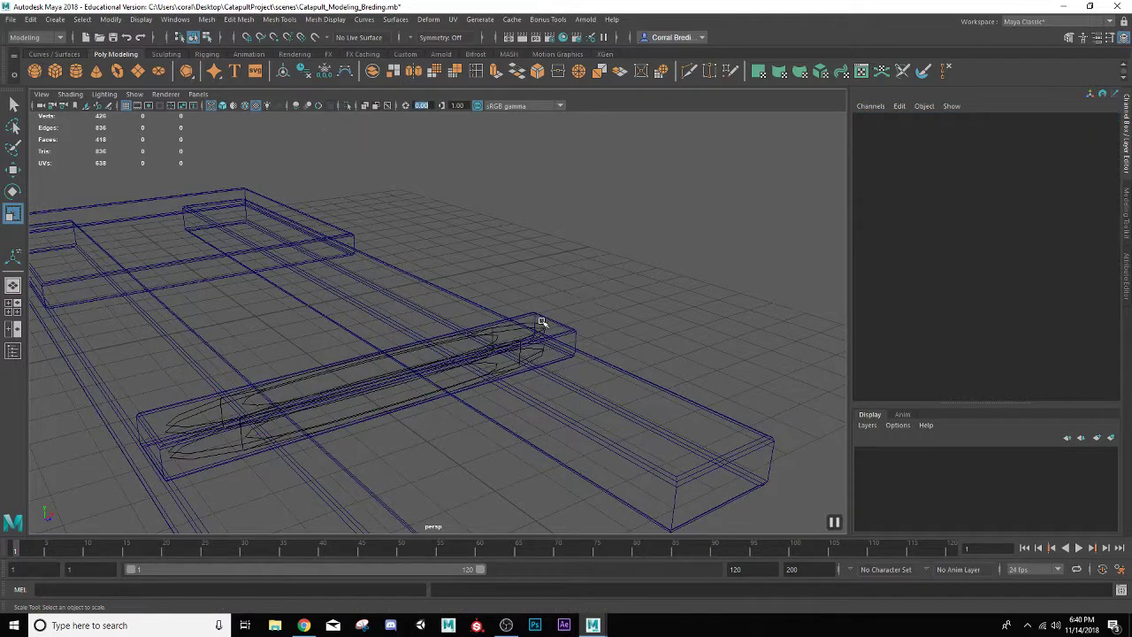
key(ctrl+z)
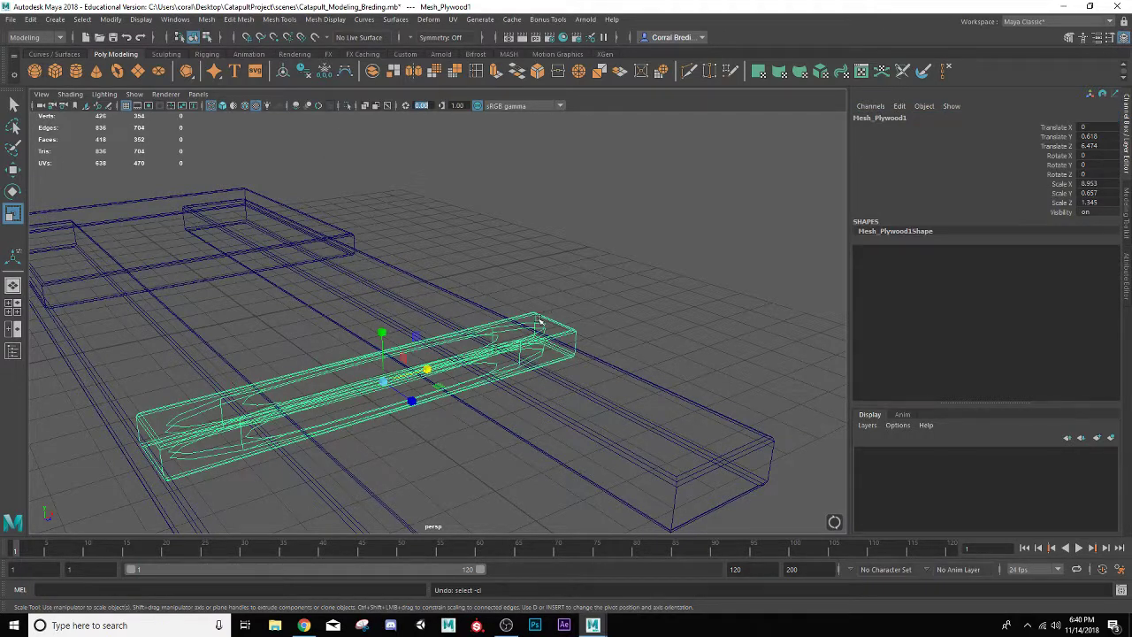
key(1)
key(3)
key(1)
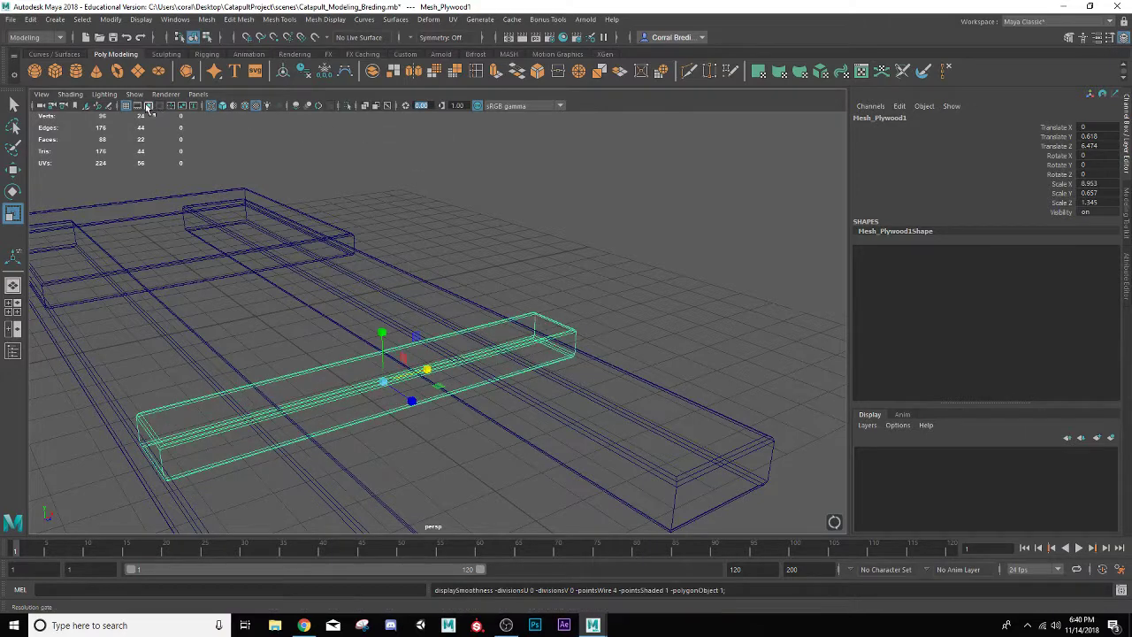
click(222, 105)
click(447, 219)
click(406, 373)
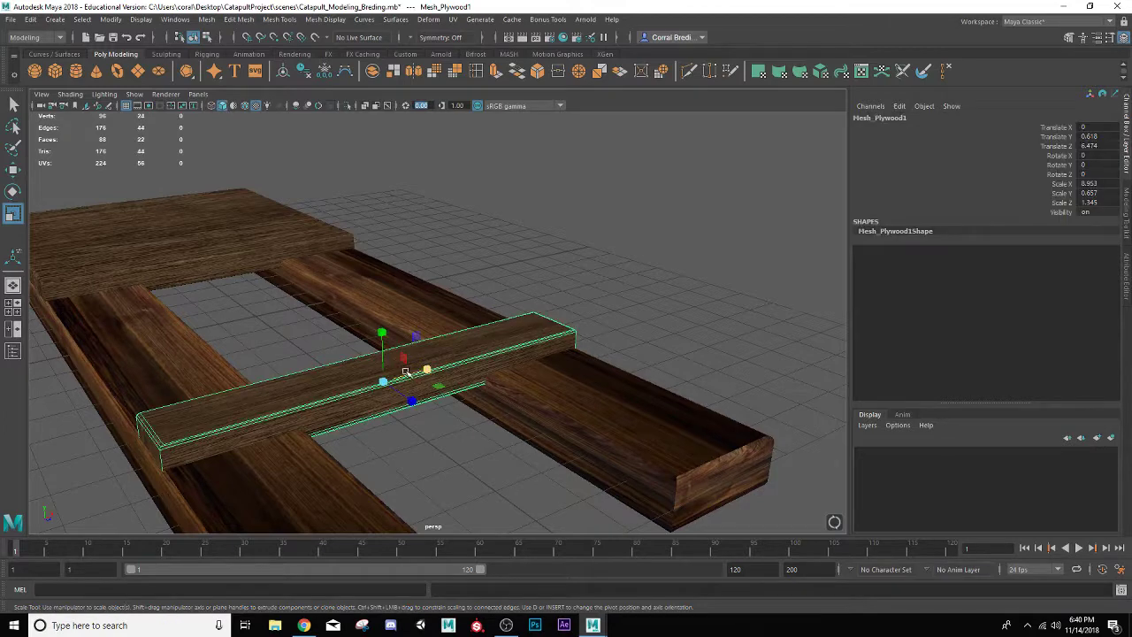
Rename the crossbar Mesh_2x4_Wood
double_click(903, 119)
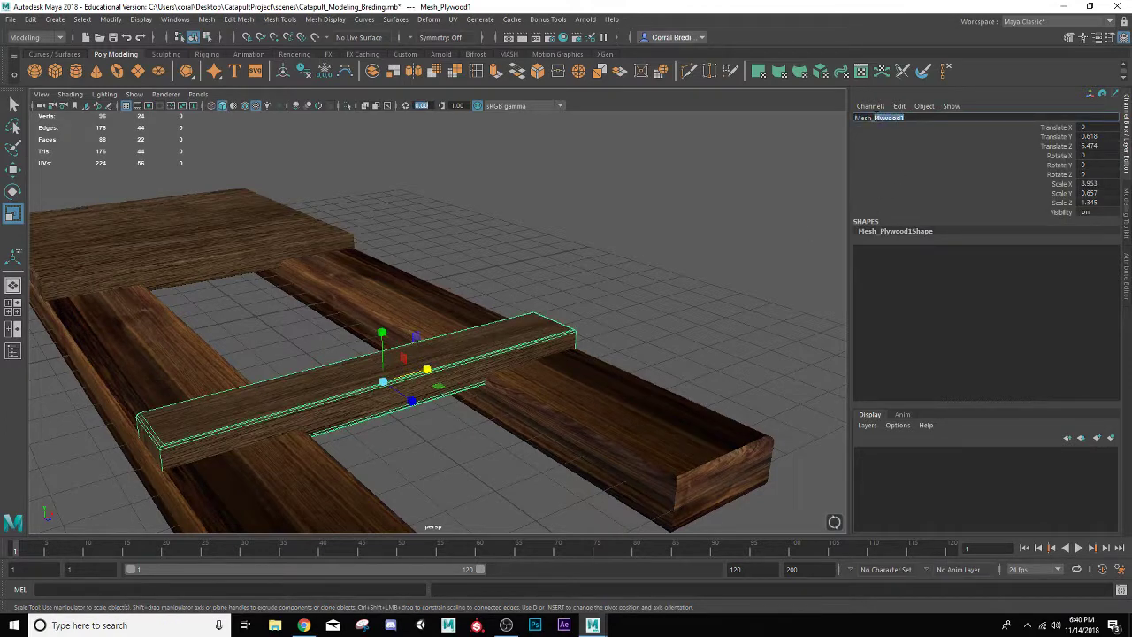
text(2x4)
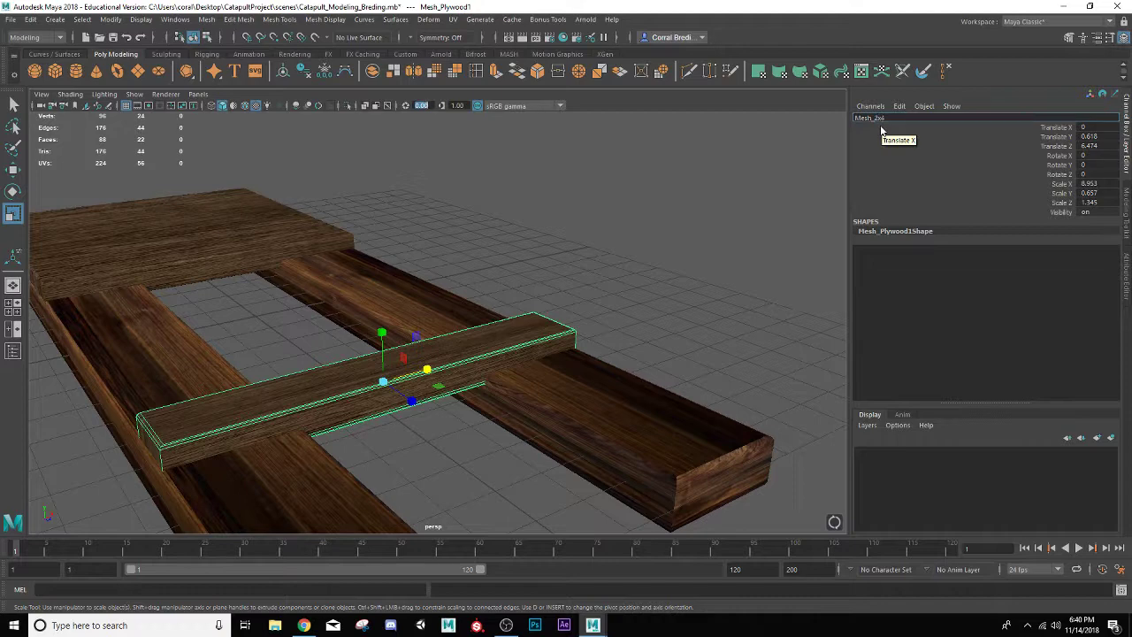
text(_Wood)
key(Return)
Duplicate the crossbar and move the copy along Z to about 10.094, near the end of the beams
alt+drag(298, 374, 591, 400)
key(ctrl+d)
key(w)
Duplicate the second crossbar, raise the copy to about 1.215 in Y and set its Y rotation to 90
key(ctrl+d)
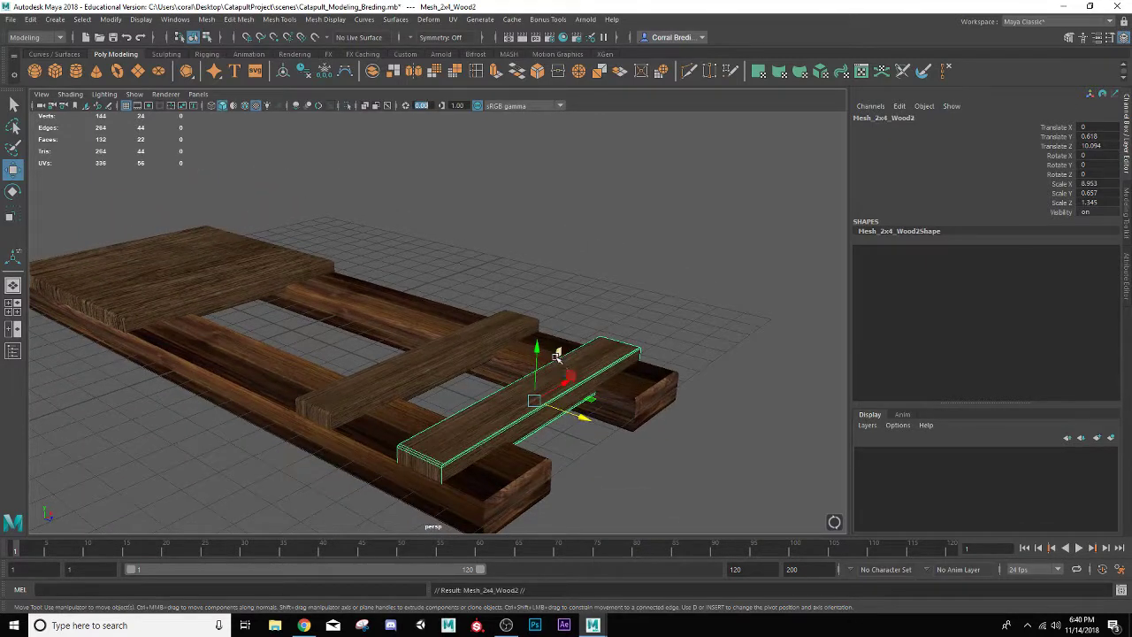
drag(537, 354, 537, 327)
key(e)
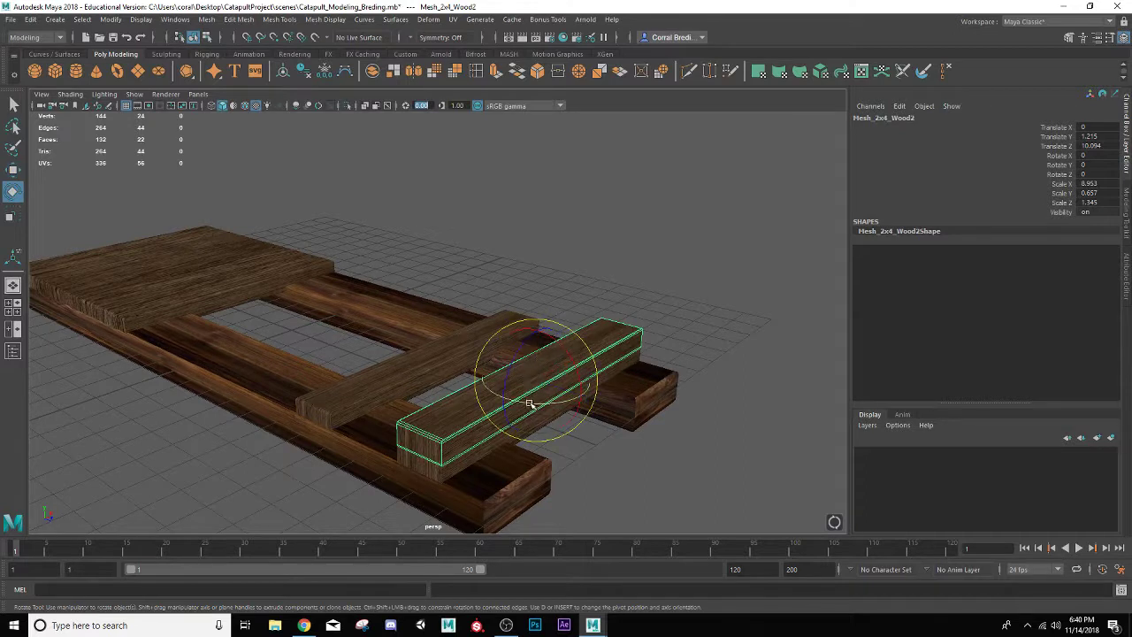
drag(531, 398, 595, 389)
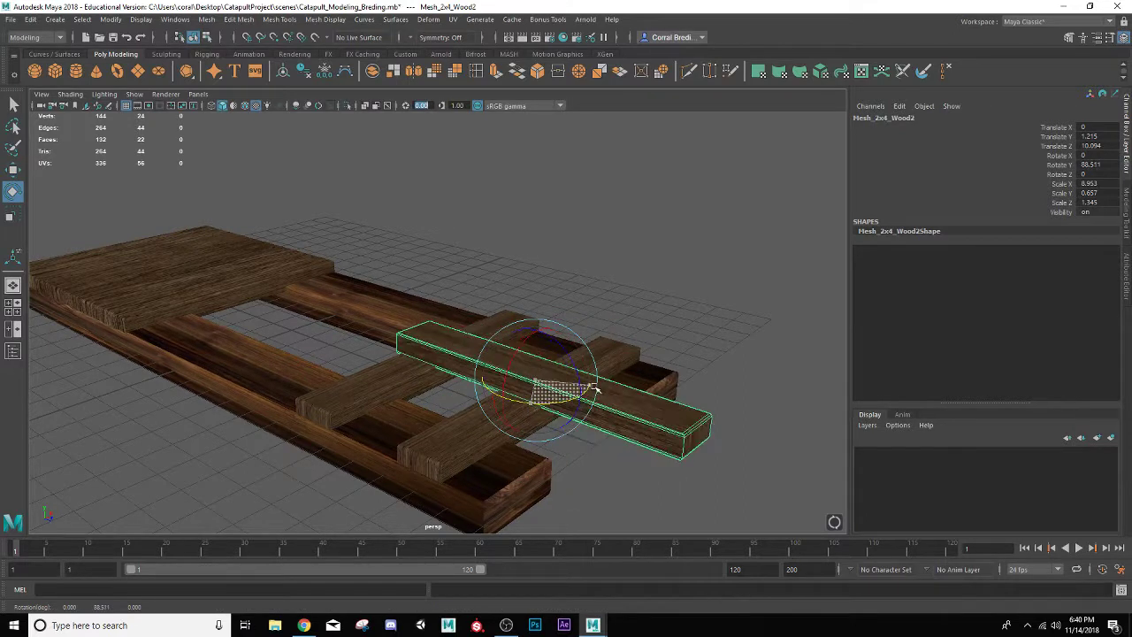
double_click(1094, 166)
text(90)
key(Return)
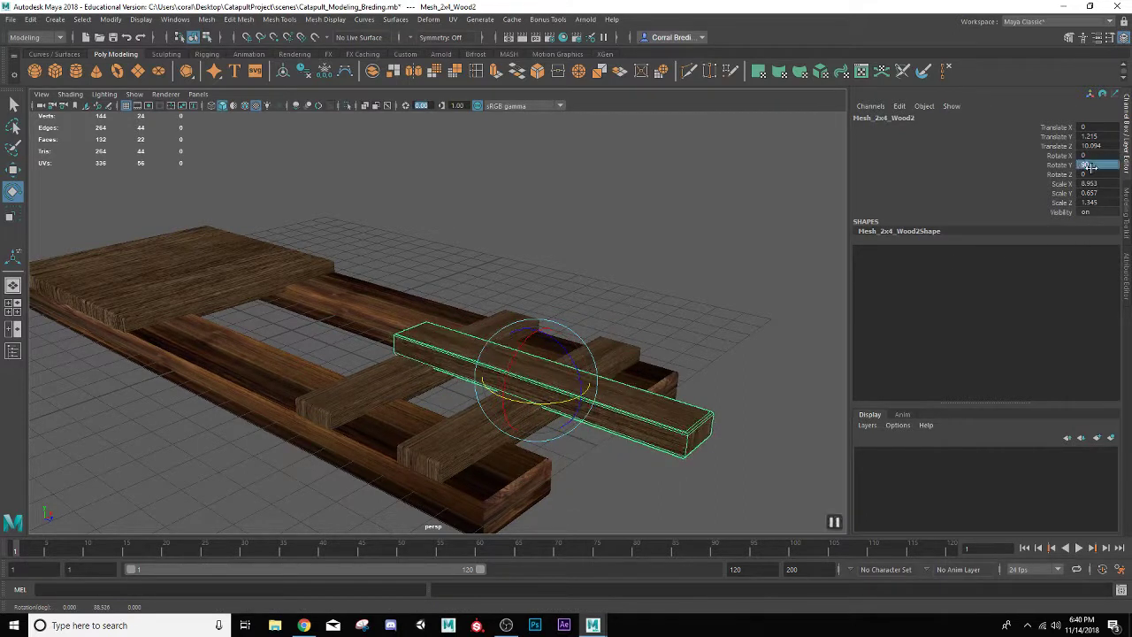
Position the rotated piece on top of the two crossbars at about -2.282 in X and 10.35 in Z, and deselect it
key(w)
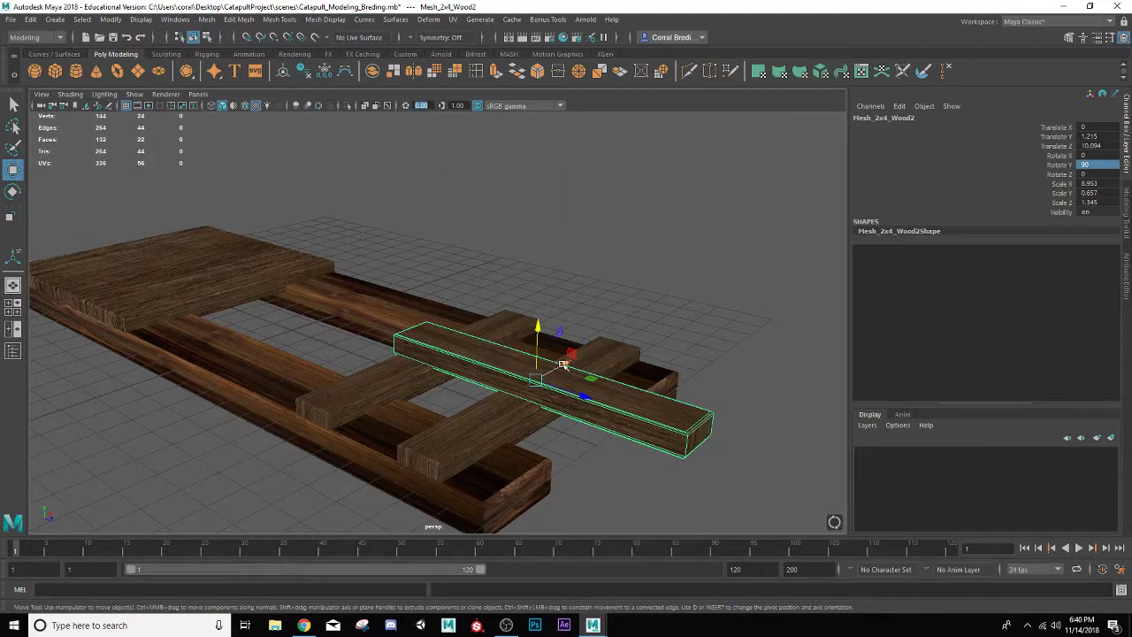
drag(568, 355, 536, 409)
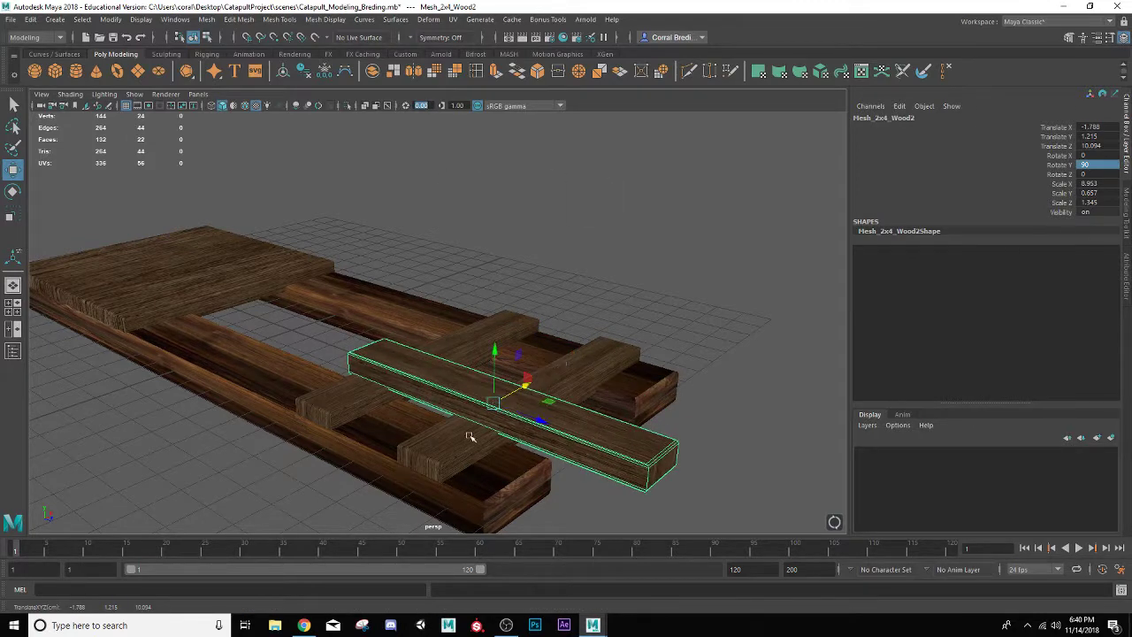
alt+drag(470, 434, 585, 427)
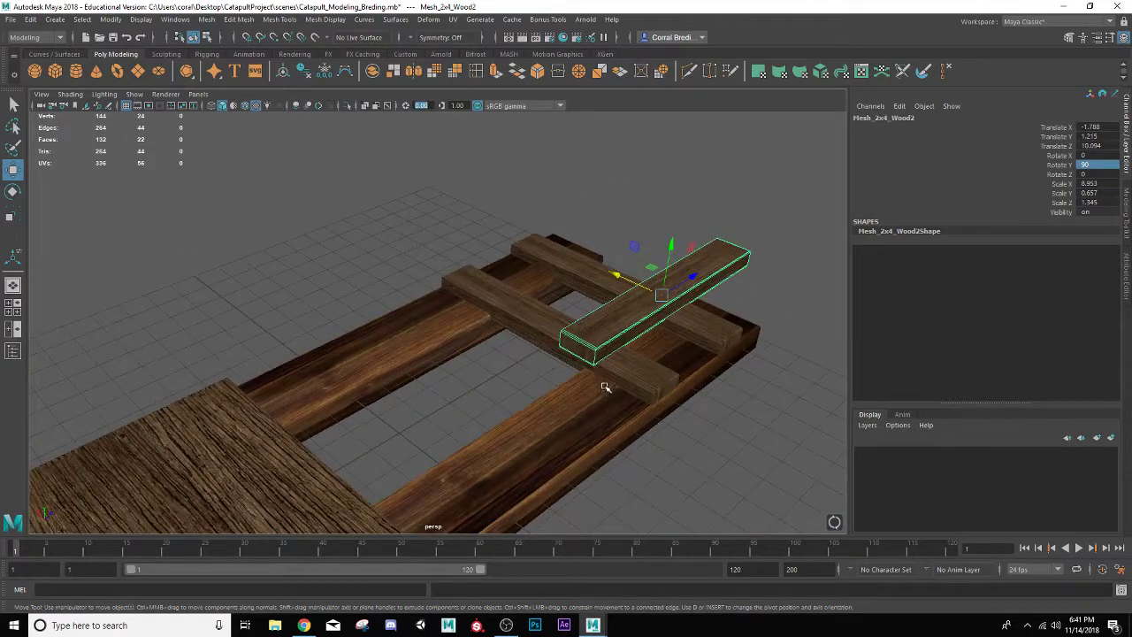
alt+drag(505, 290, 529, 328)
scroll(531, 328, up, 4)
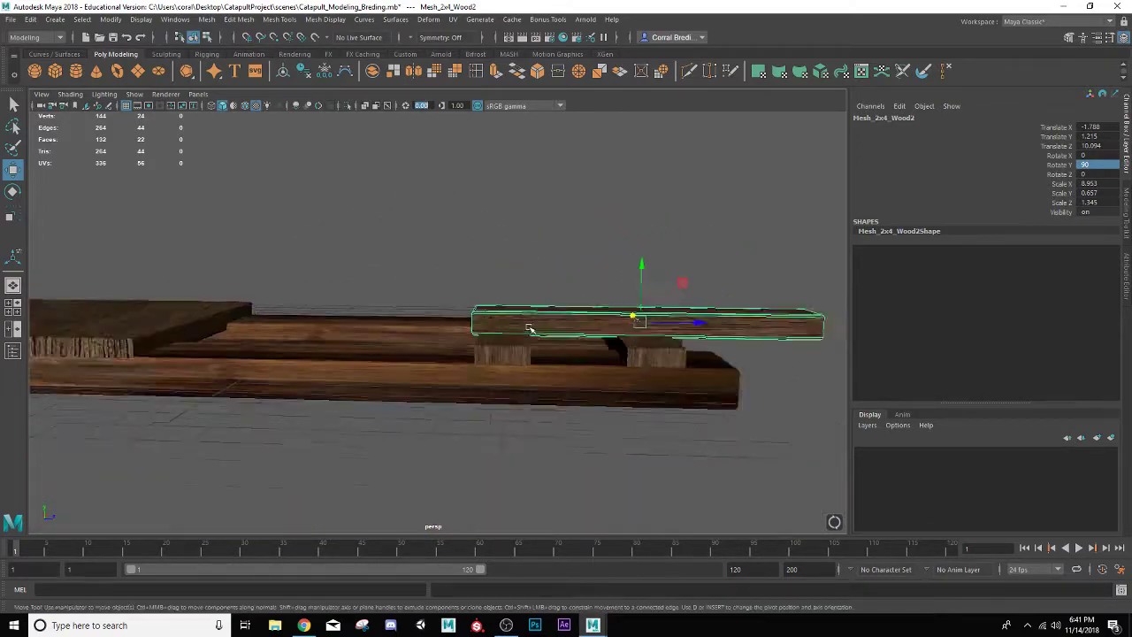
drag(748, 322, 675, 321)
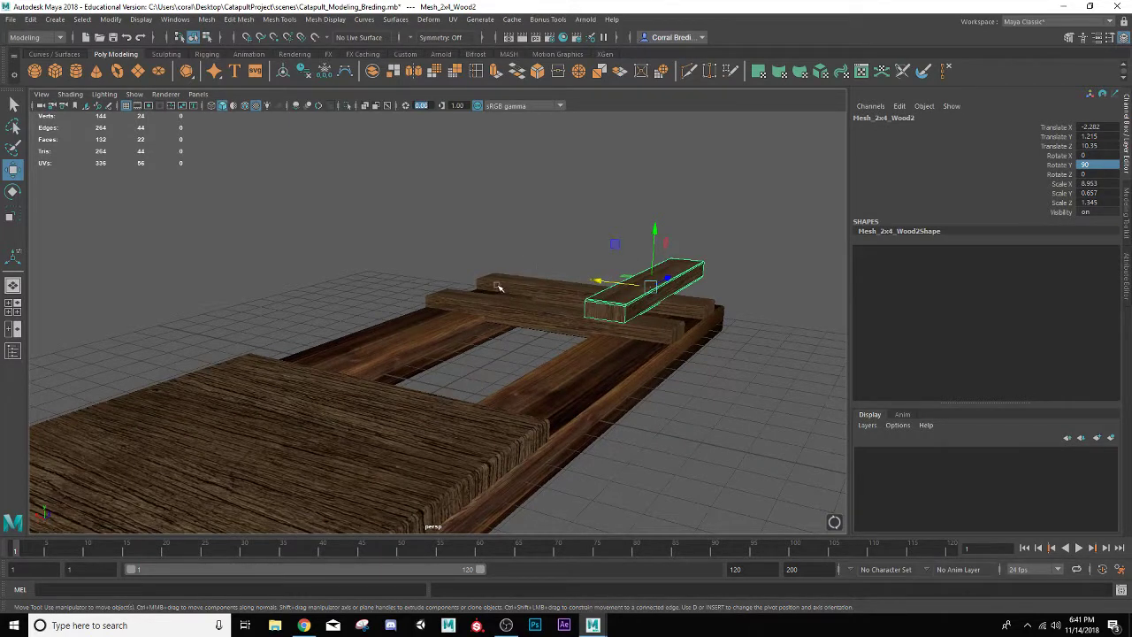
scroll(461, 312, up, 3)
scroll(461, 312, down, 5)
click(648, 423)
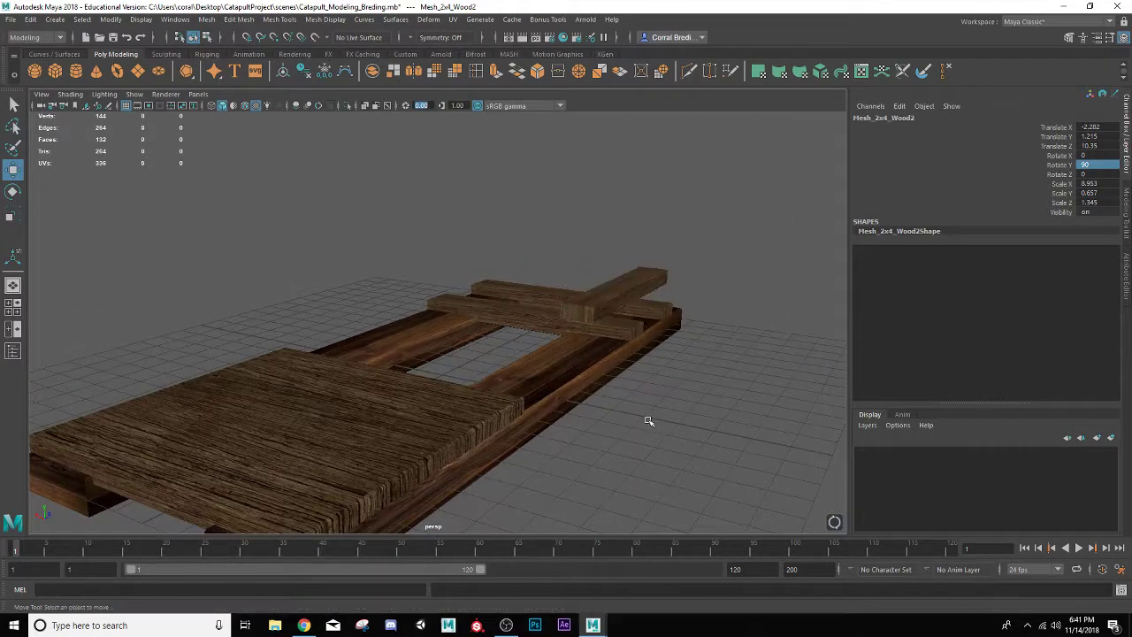
Create a polygon sphere and move it along X to about -0.536, beside the catapult frame
scroll(639, 422, down, 4)
alt+drag(635, 424, 635, 340)
scroll(521, 424, up, 4)
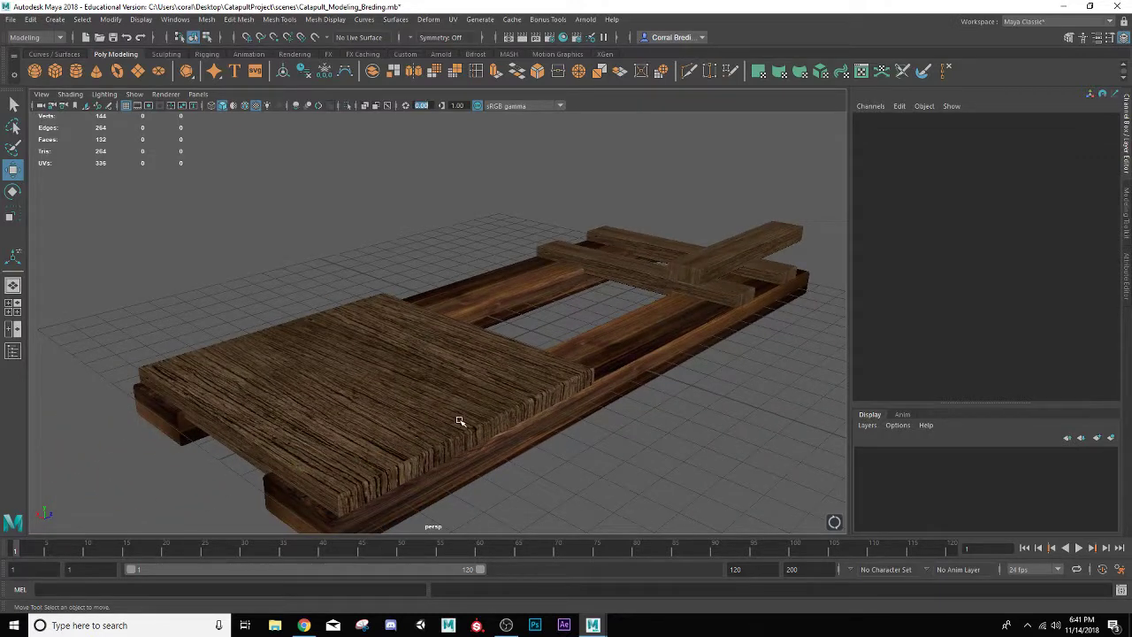
scroll(459, 421, down, 3)
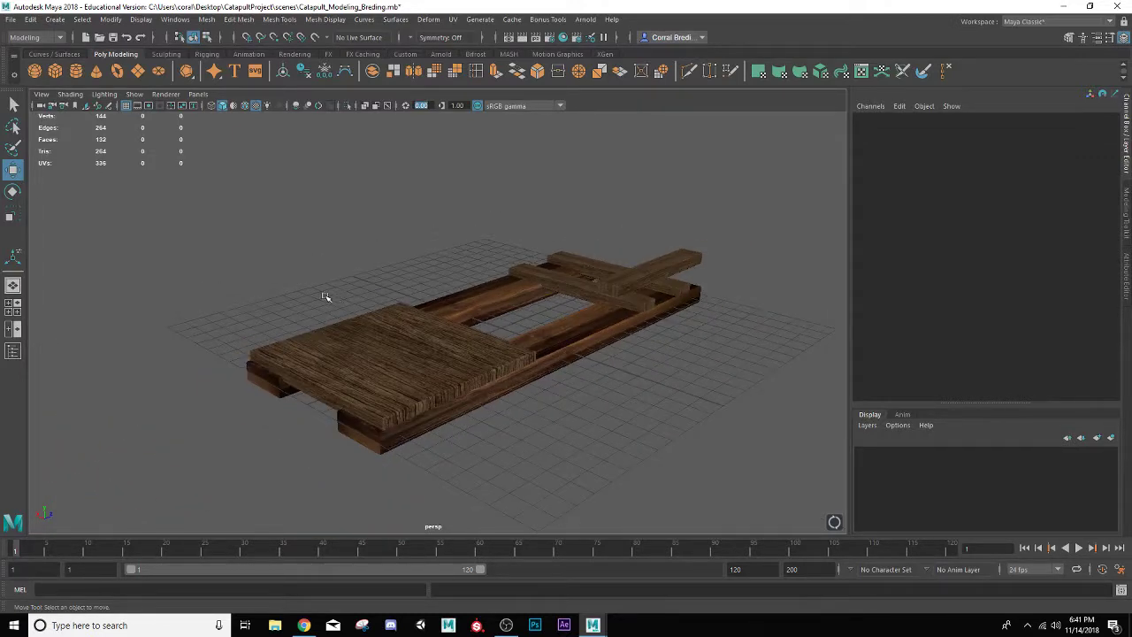
scroll(291, 250, up, 4)
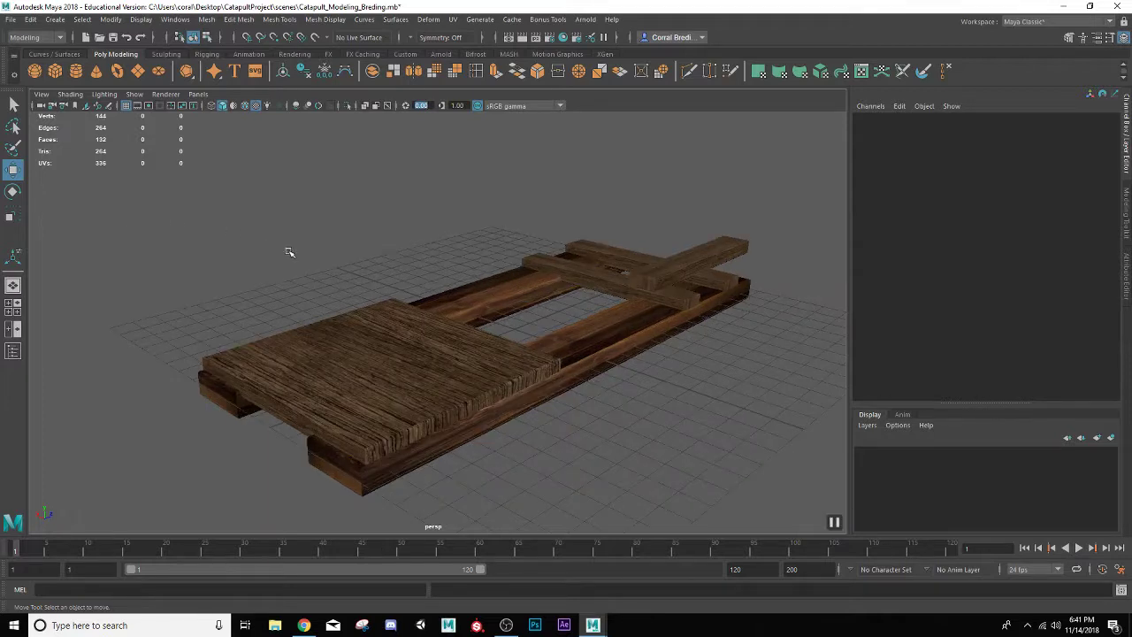
alt+middle_drag(261, 246, 232, 269)
alt+drag(229, 262, 229, 257)
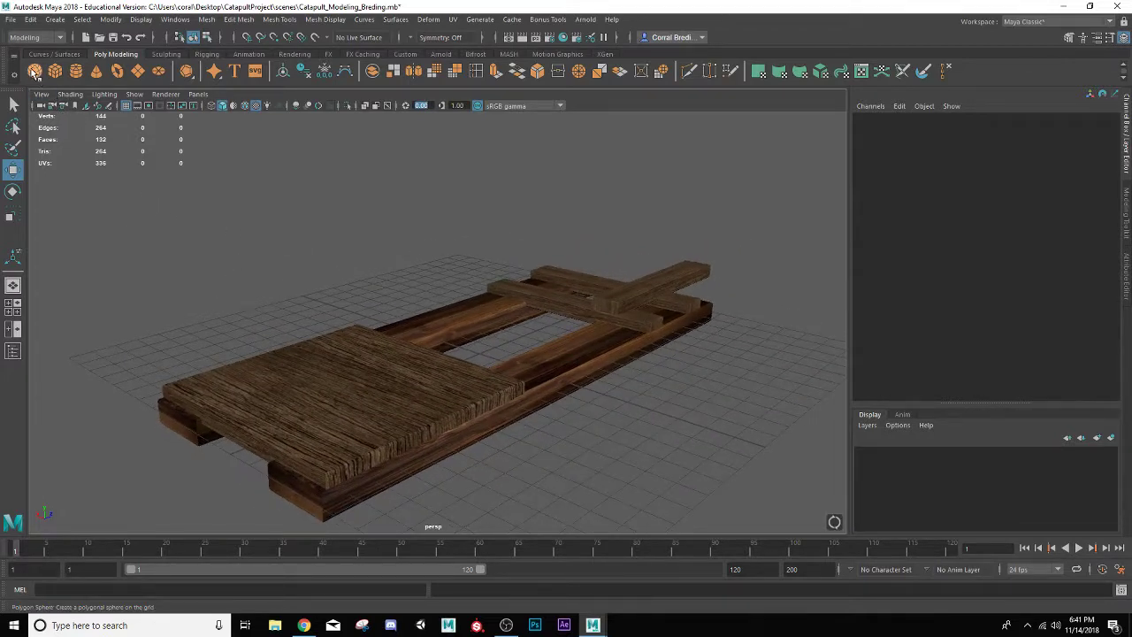
click(34, 73)
drag(442, 345, 606, 426)
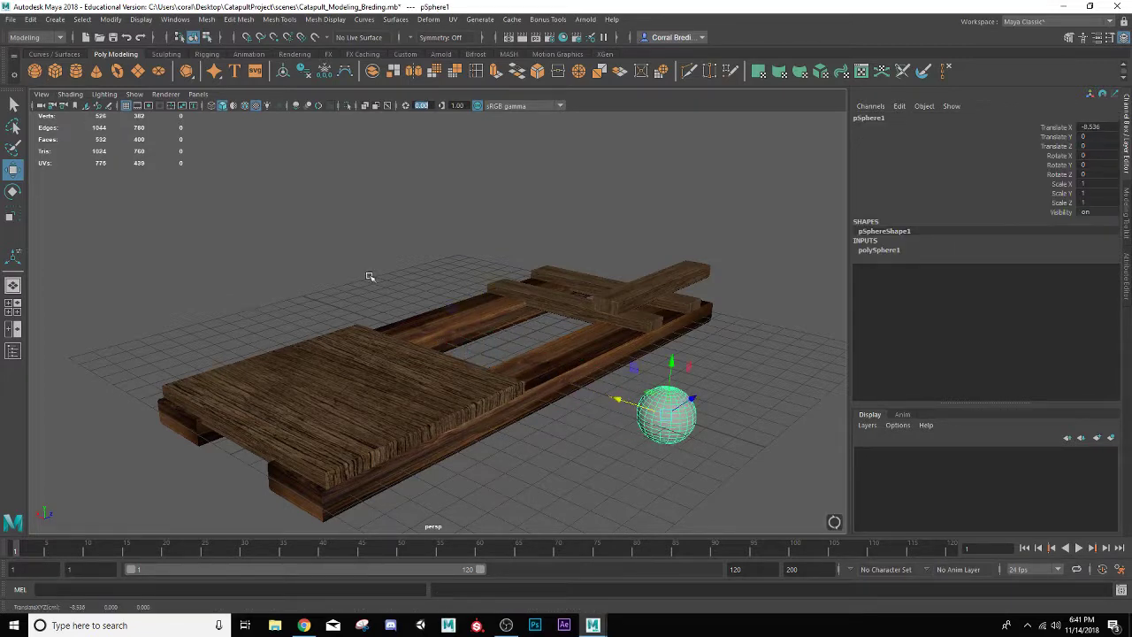
Create a polygon cube and move it into the sphere beside the catapult frame, at about -8.662 in X
click(55, 72)
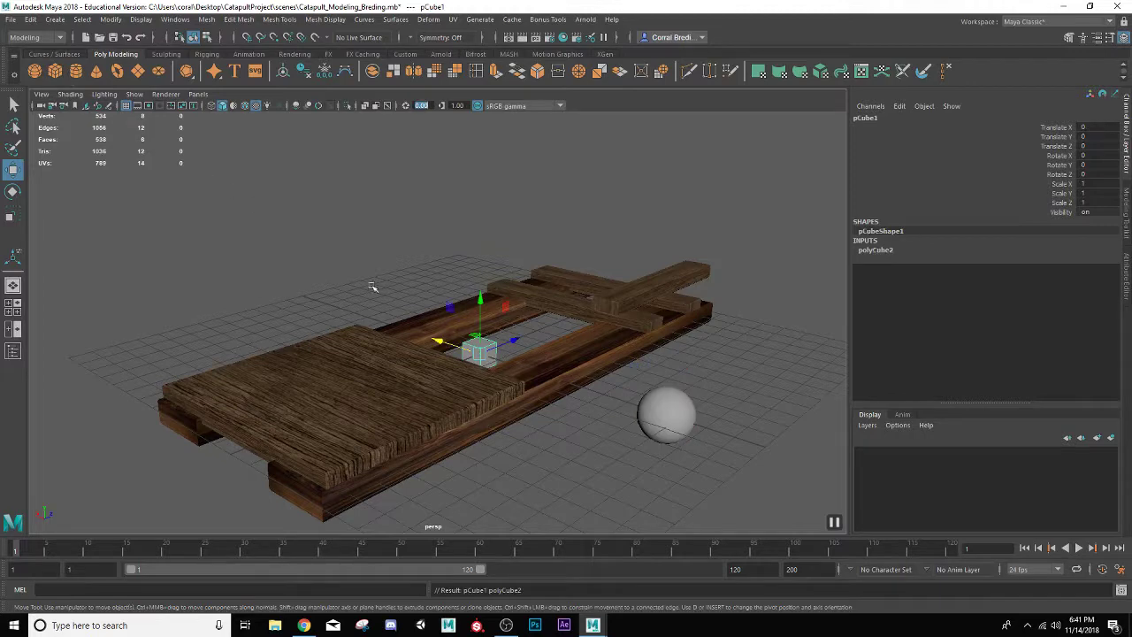
drag(443, 330, 575, 407)
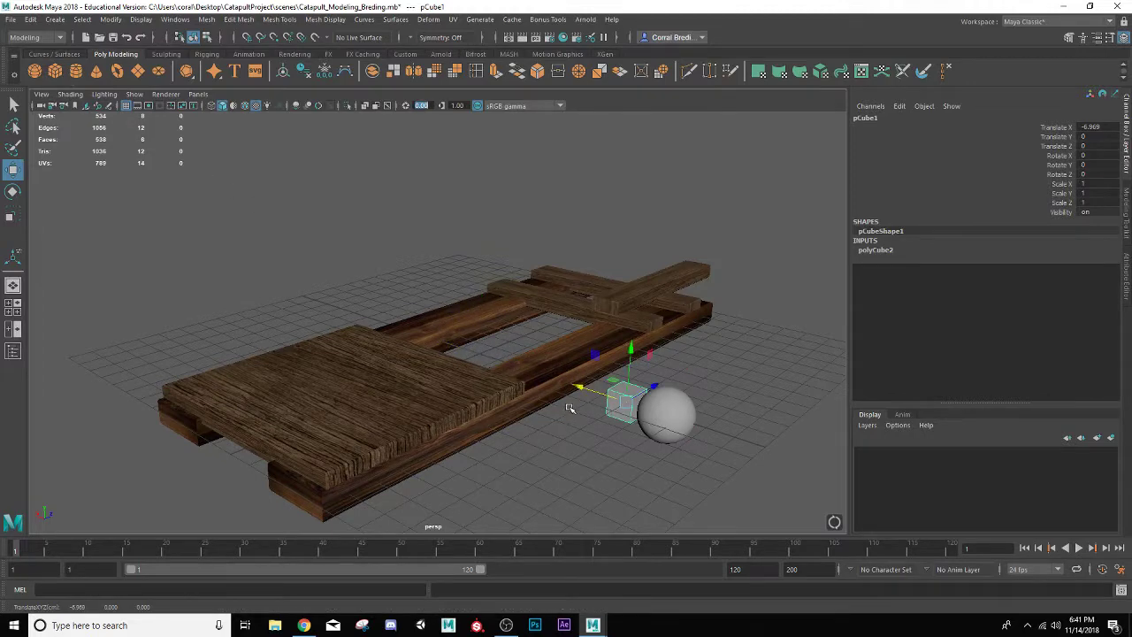
scroll(602, 391, up, 3)
scroll(601, 391, down, 4)
drag(405, 362, 451, 410)
drag(504, 347, 503, 286)
Scale the cube into a thin board, about 0.322 in X and 4.857 in Z, and place it at about 0.718 in Y
key(r)
scroll(503, 343, up, 4)
drag(523, 348, 779, 298)
key(w)
drag(569, 313, 570, 353)
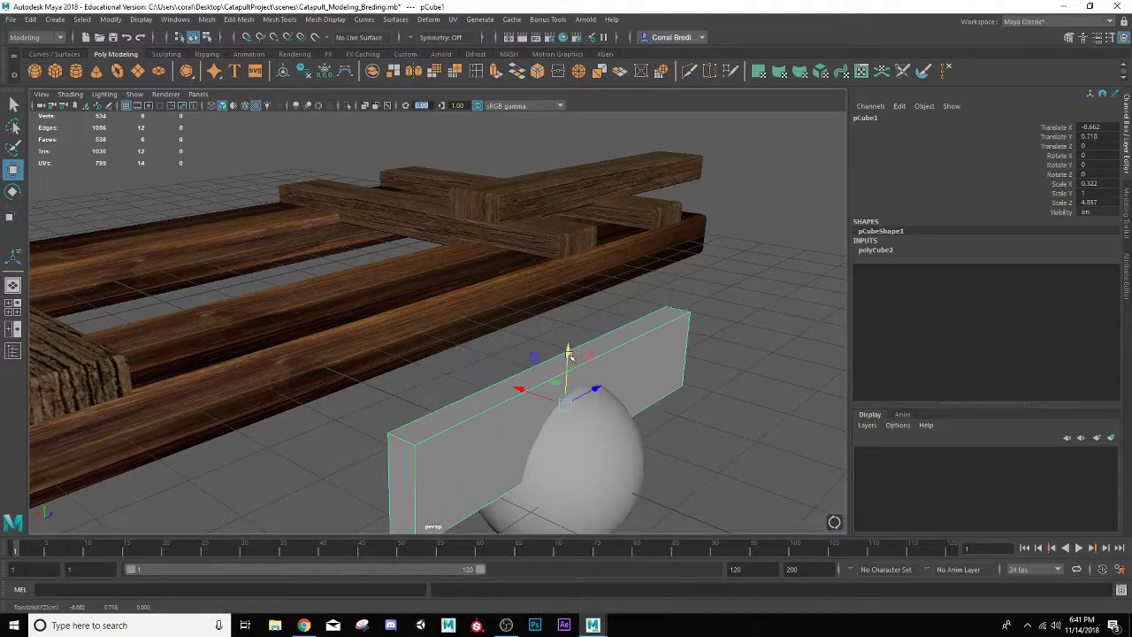
Align the sphere and the thin board with each other at about -8.641 in X
alt+drag(537, 409, 513, 461)
click(513, 461)
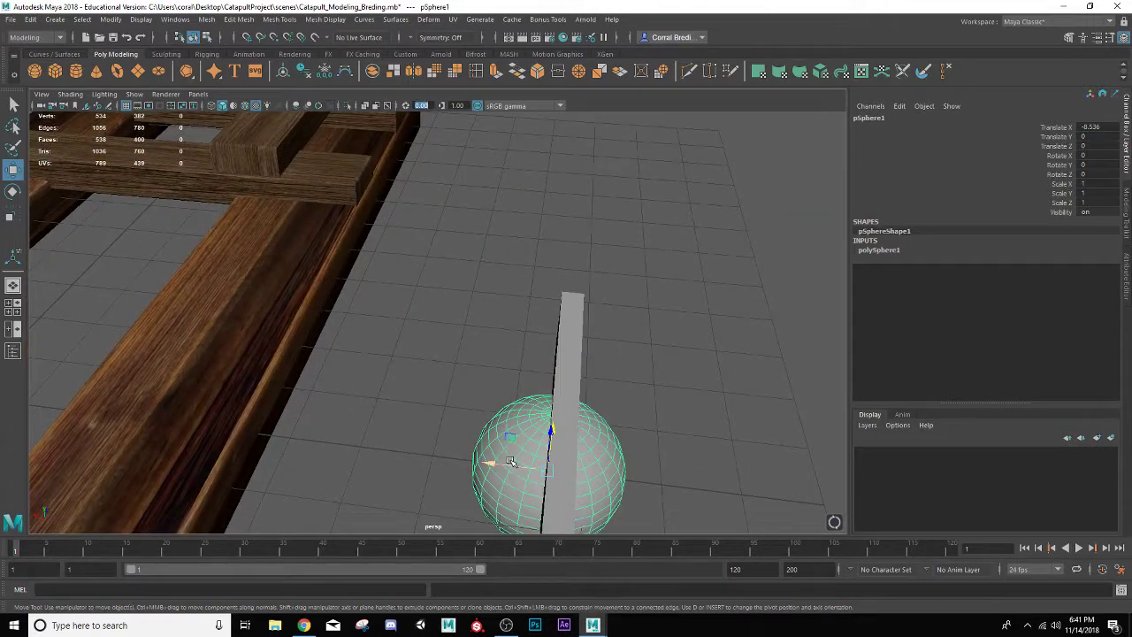
scroll(514, 461, up, 3)
alt+middle_drag(536, 461, 519, 413)
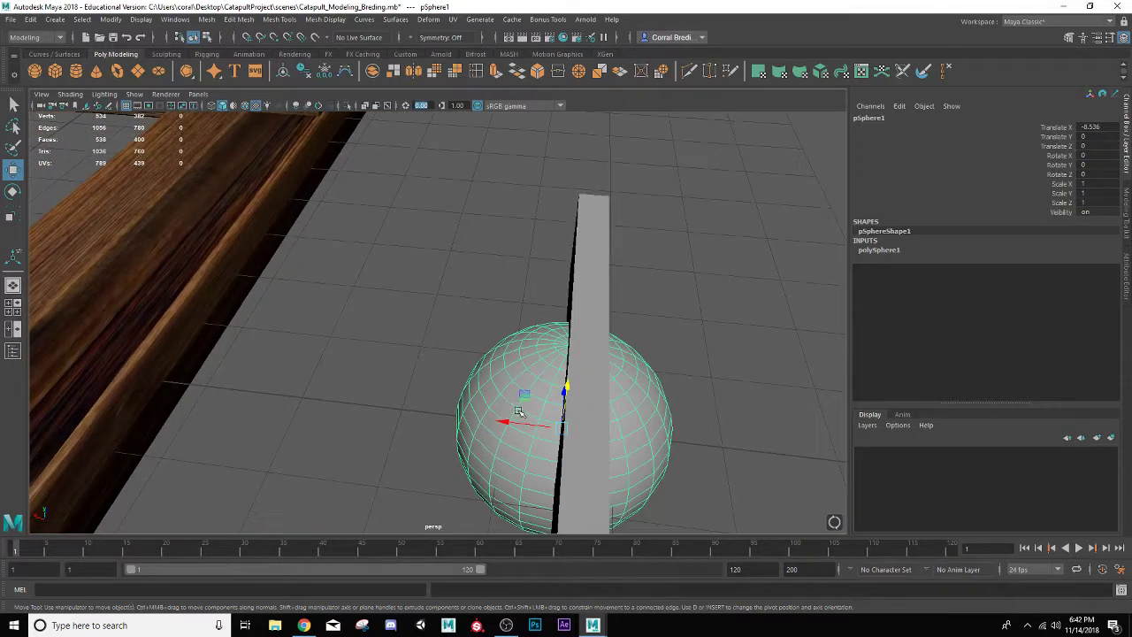
mouse_move(509, 423)
mouse_down()
mouse_move(495, 421)
mouse_move(517, 423)
mouse_up()
click(583, 358)
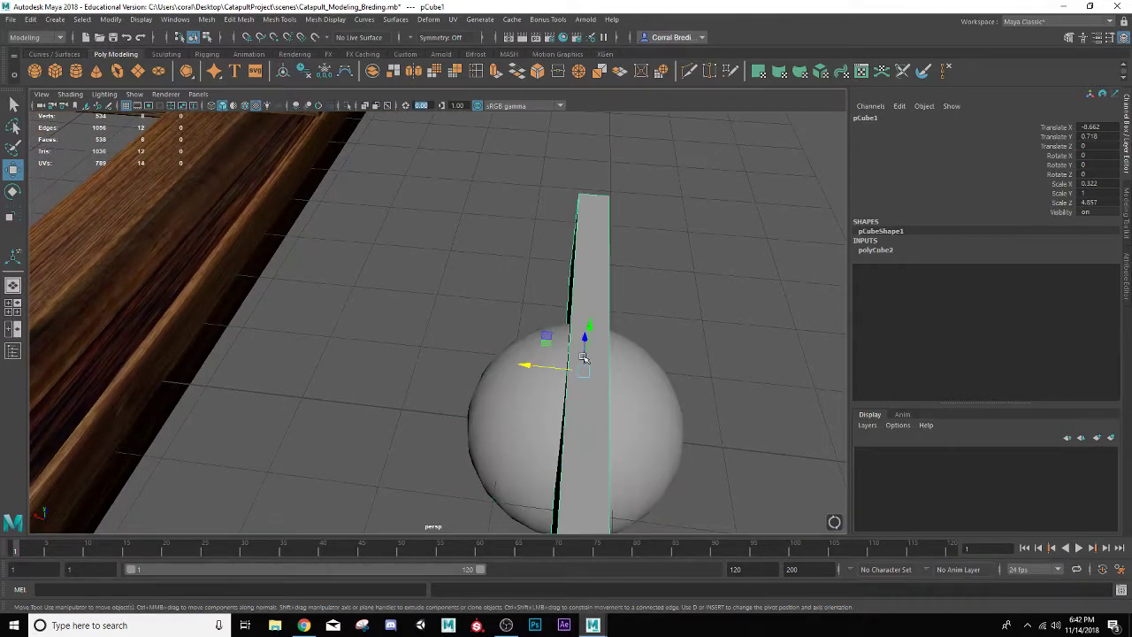
mouse_move(577, 363)
mouse_down()
mouse_move(593, 367)
mouse_move(581, 368)
mouse_up()
Position the board across the upper part of the sphere at about 0.92 in Y and -0.115 in Z
alt+middle_drag(581, 368, 472, 413)
alt+drag(566, 376, 526, 409)
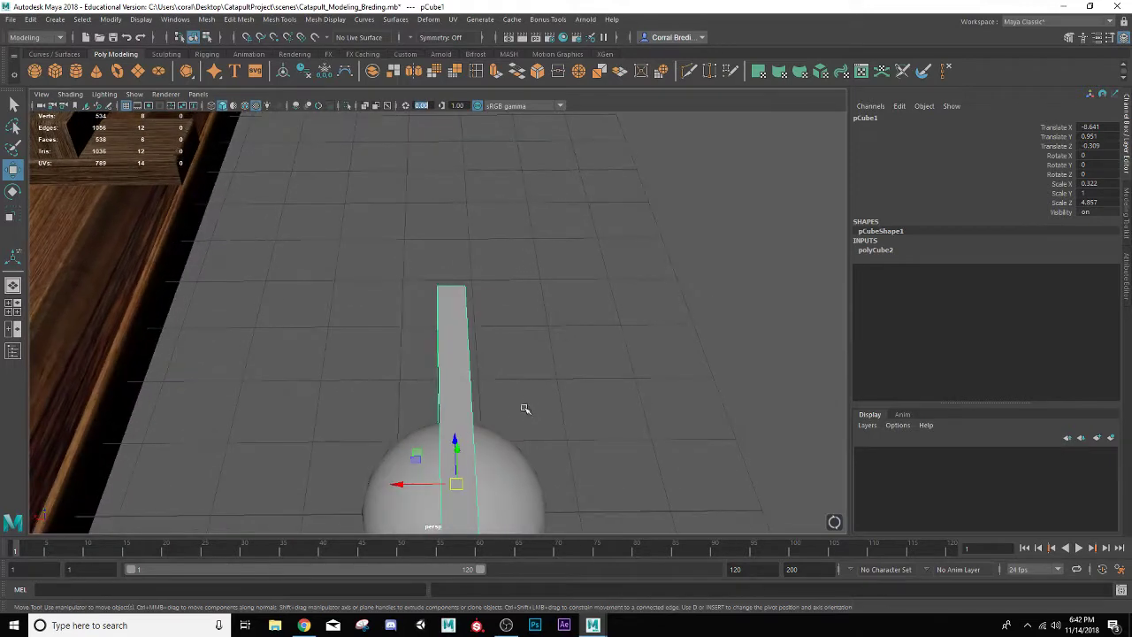
alt+drag(478, 444, 548, 417)
drag(702, 321, 520, 307)
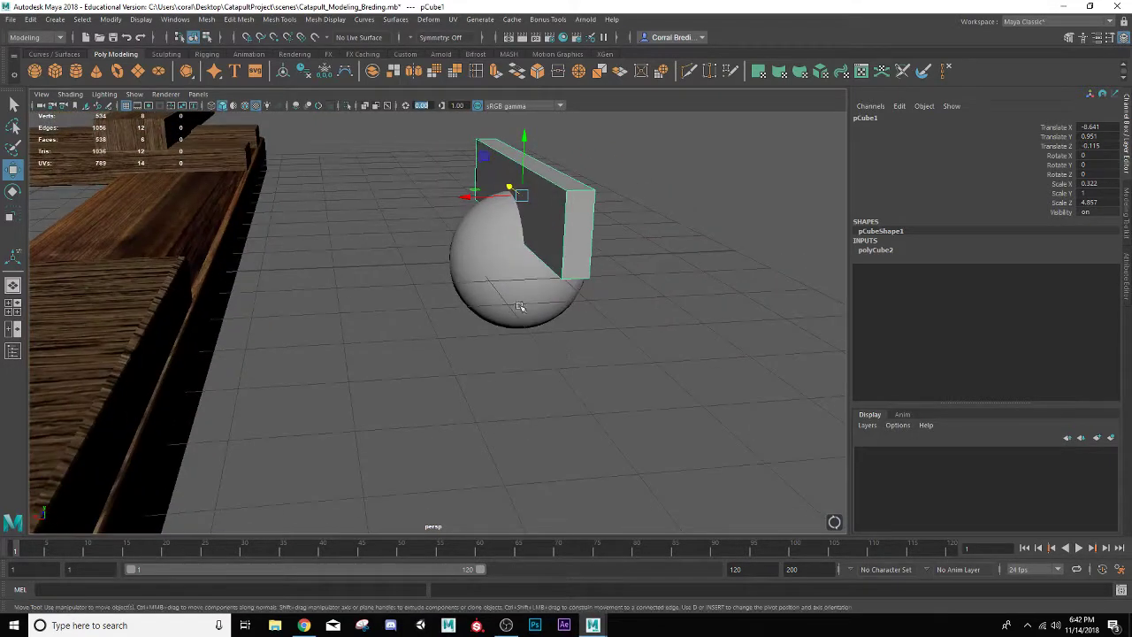
drag(524, 133, 588, 301)
Try to cut a slot through the top of the sphere by Boolean difference with the board, and undo it
click(489, 405)
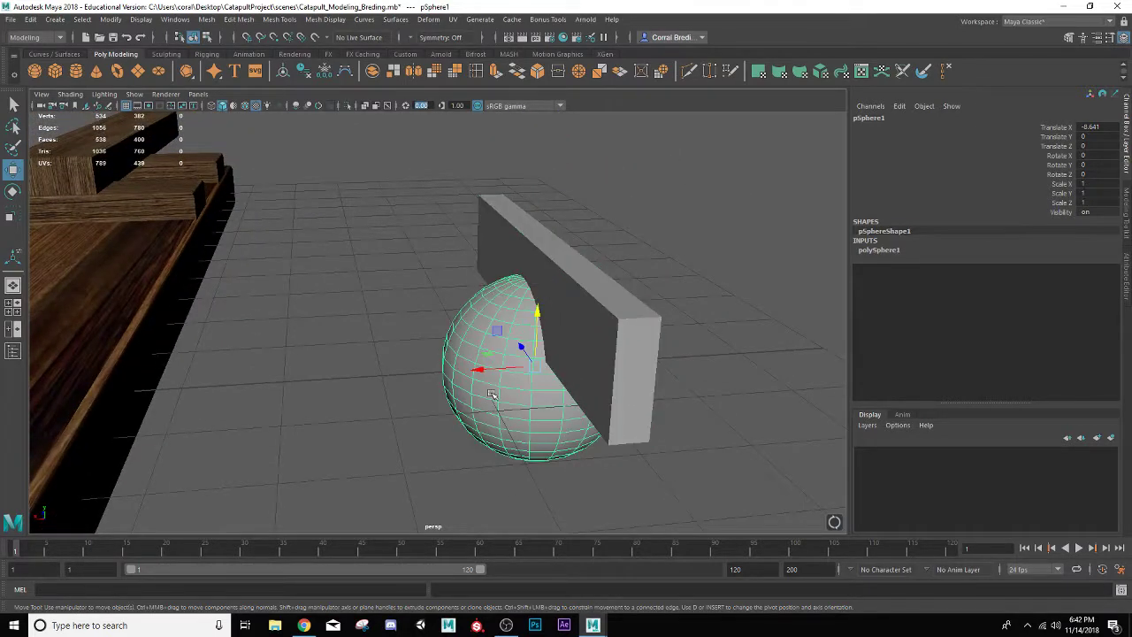
click(612, 307)
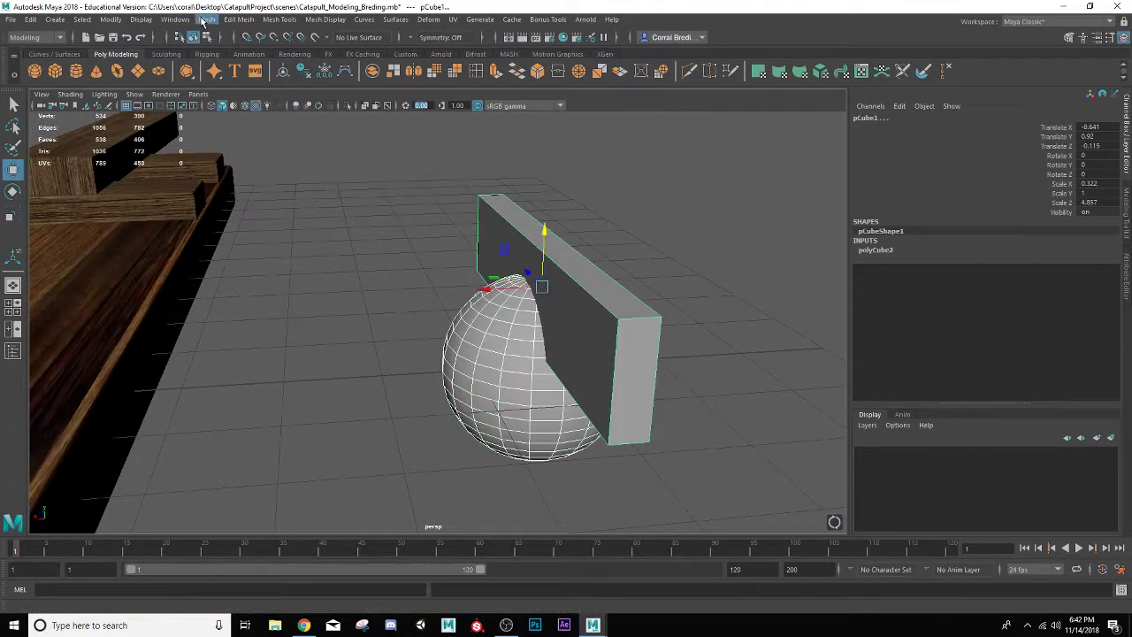
click(204, 20)
mouse_move(248, 48)
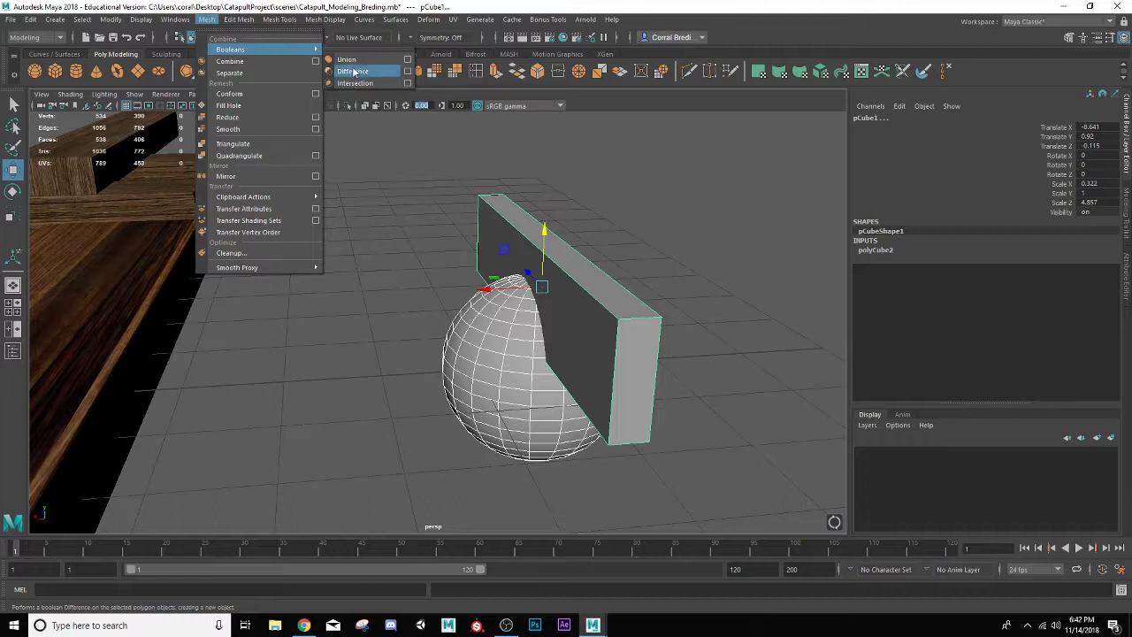
click(353, 71)
alt+drag(519, 256, 504, 309)
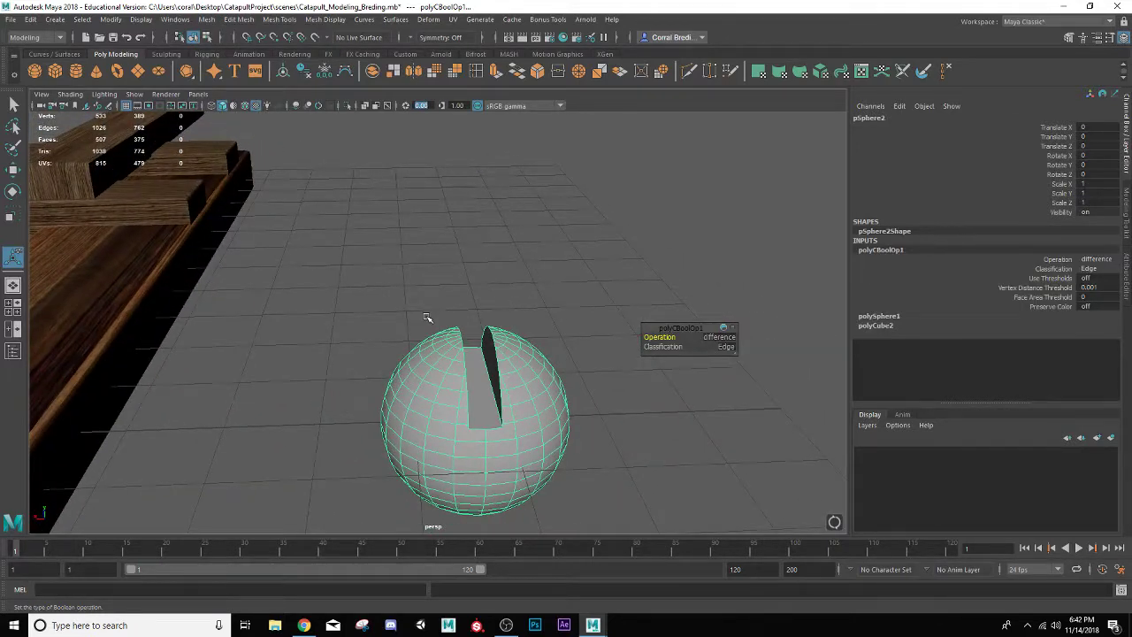
alt+drag(425, 316, 503, 277)
key(ctrl+z)
Duplicate the board and set the copy's Y rotation to 90 so the two boards cross over the sphere
click(533, 281)
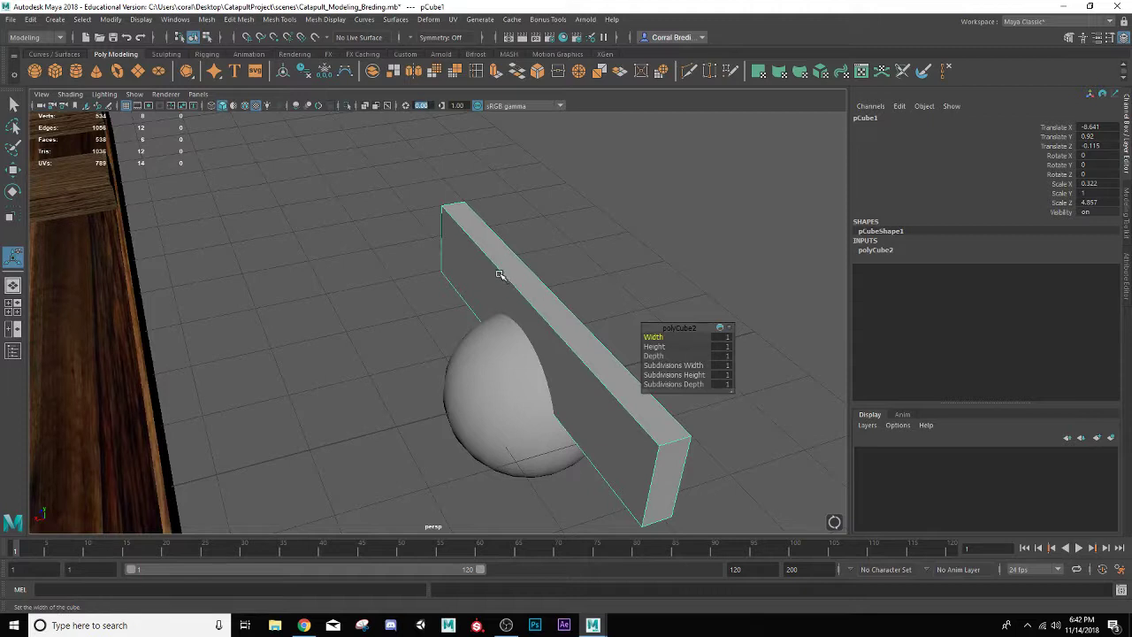
key(ctrl+d)
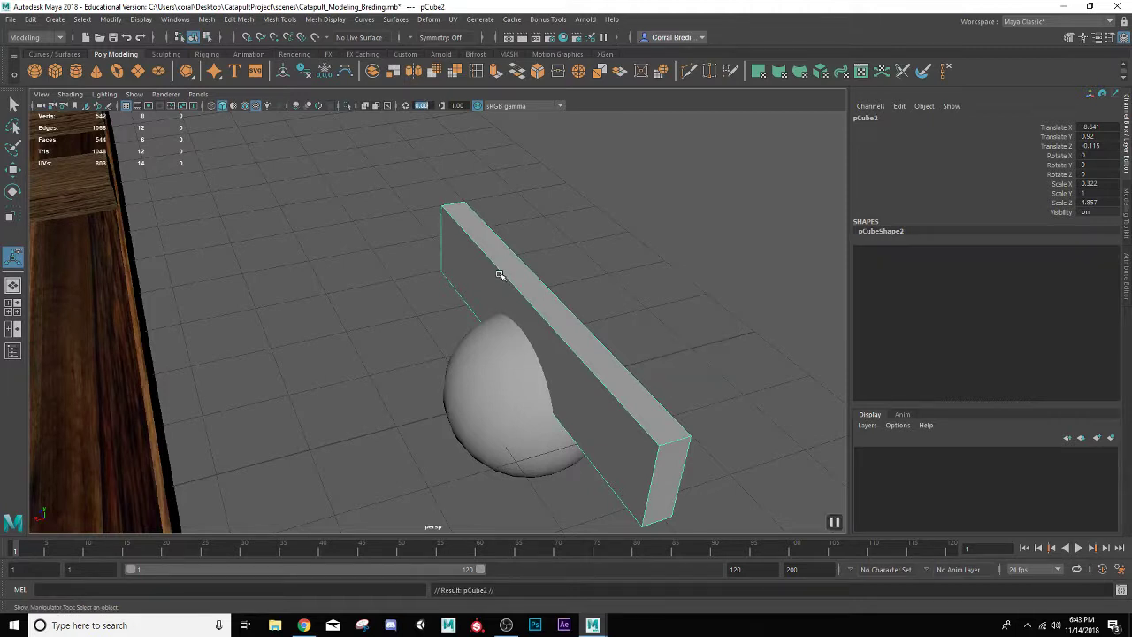
key(e)
drag(520, 358, 542, 358)
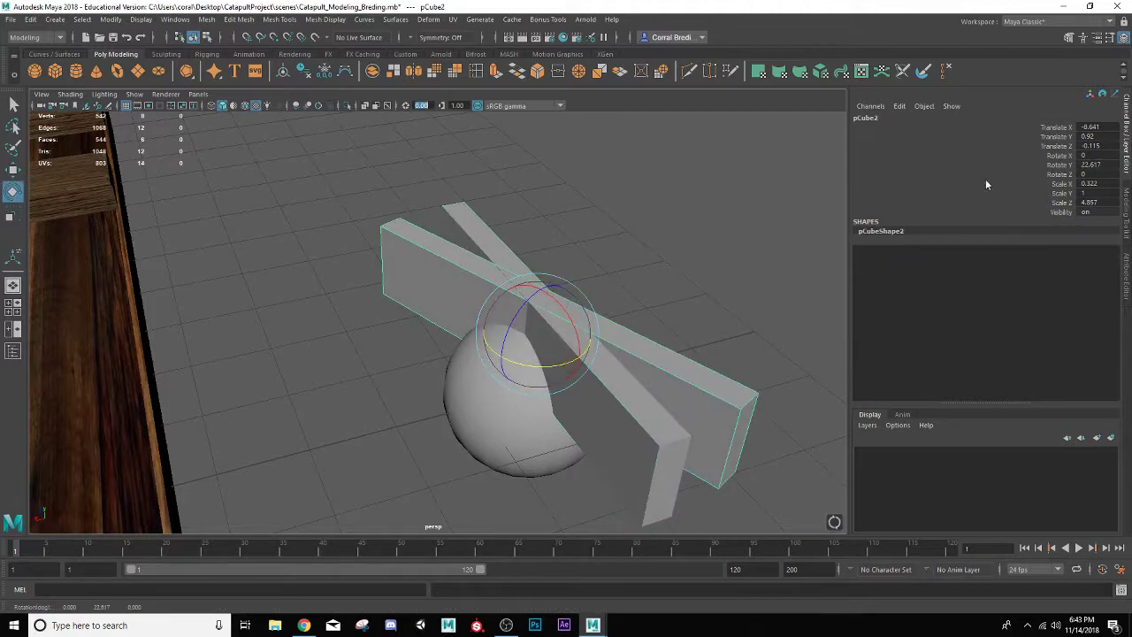
double_click(1099, 165)
key(Return)
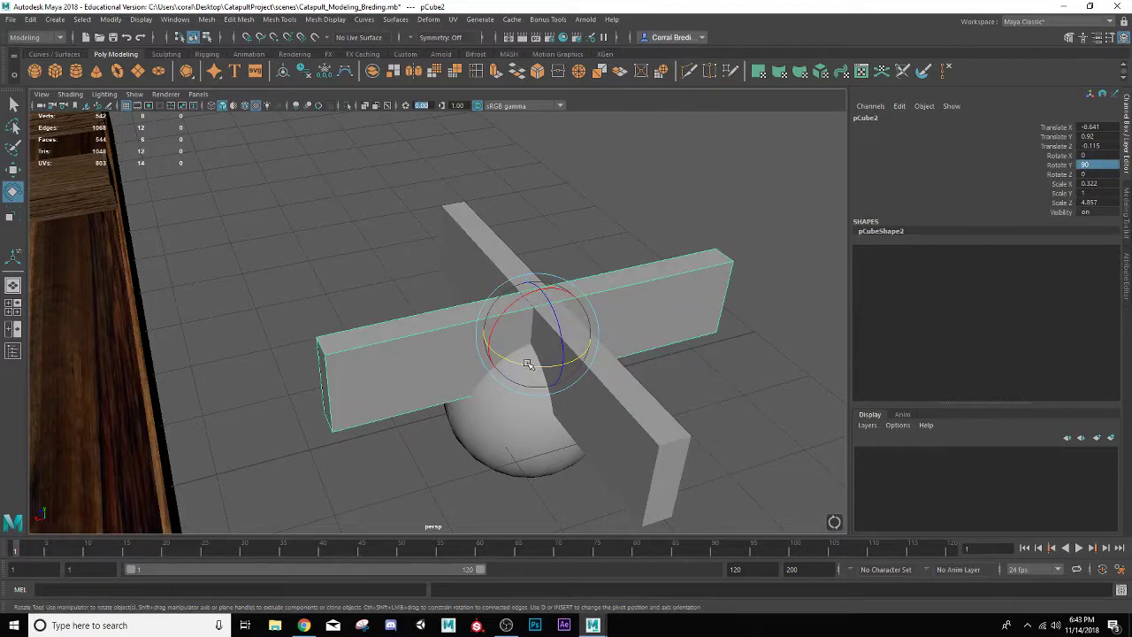
Combine the two crossed boards into one mesh and delete its history
alt+drag(540, 341, 532, 353)
scroll(532, 353, up, 3)
click(691, 307)
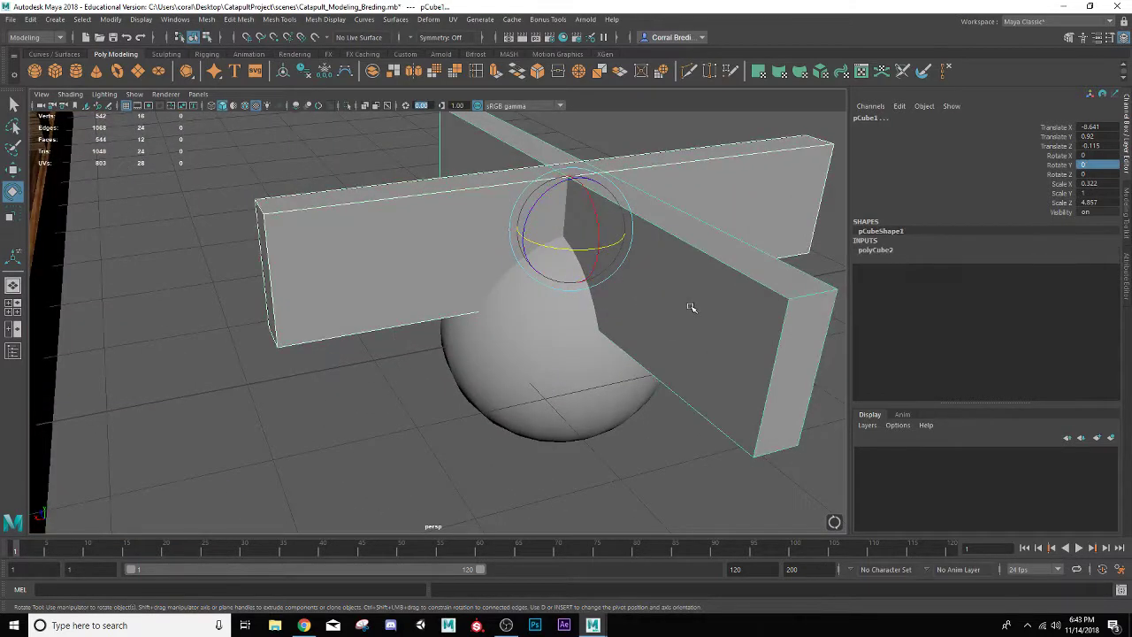
click(372, 71)
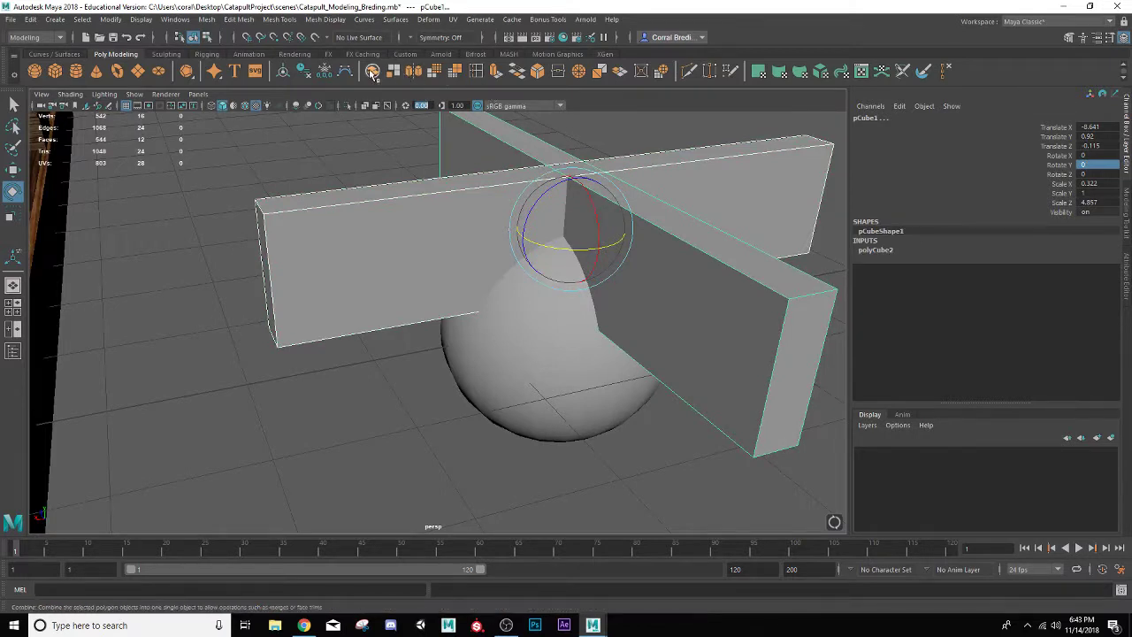
click(308, 77)
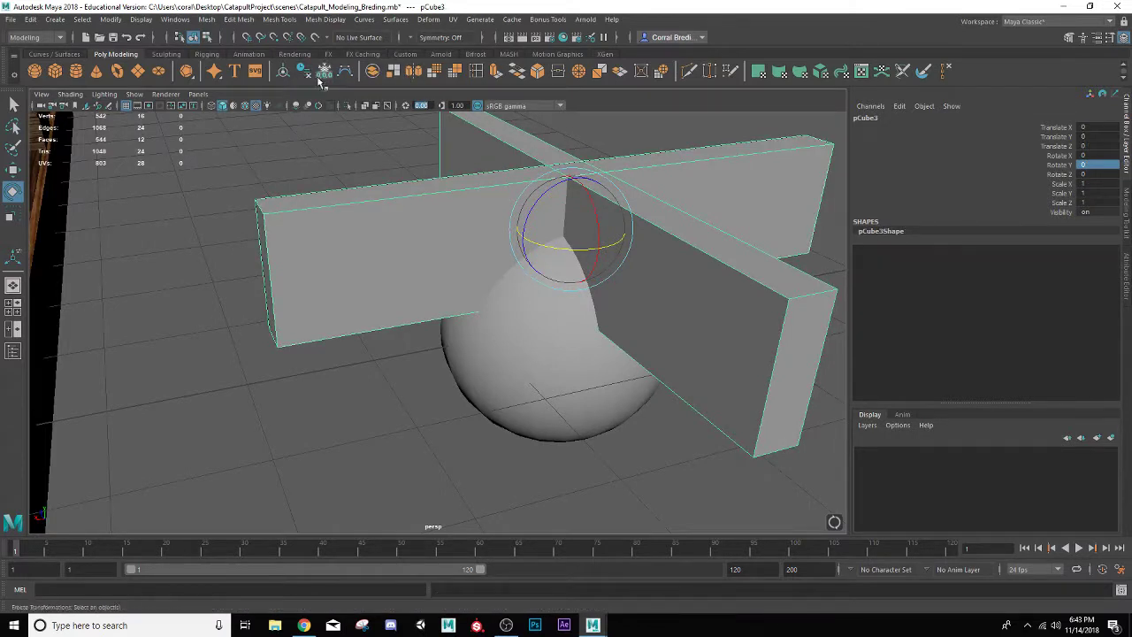
Try to subtract the combined cross from the sphere with a Boolean difference, and undo it
click(529, 355)
shift+click(430, 250)
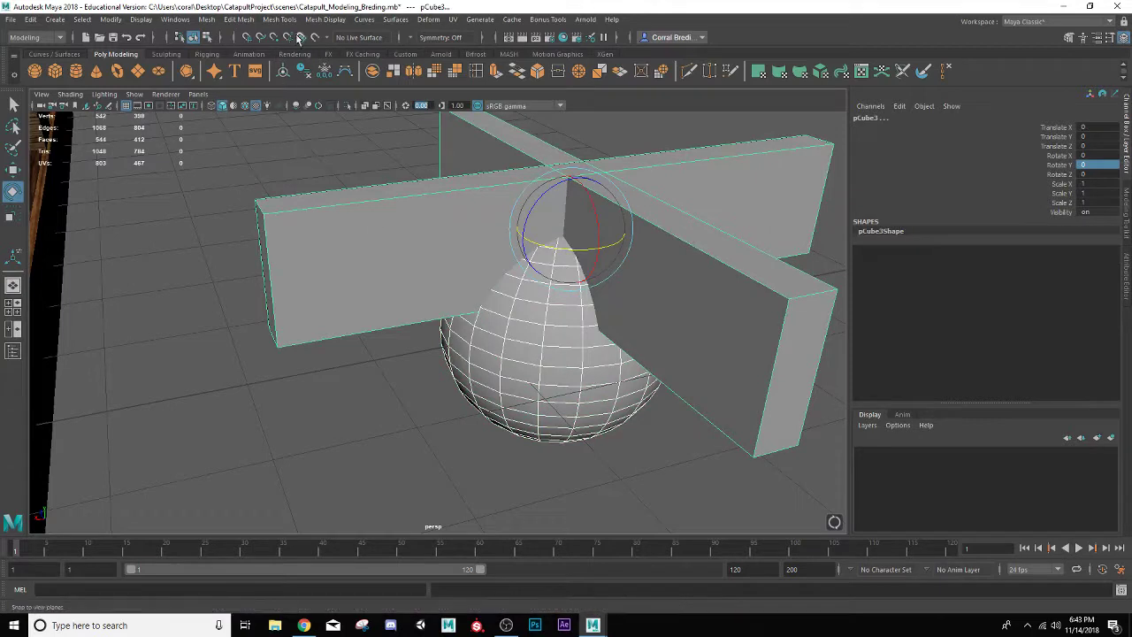
click(211, 21)
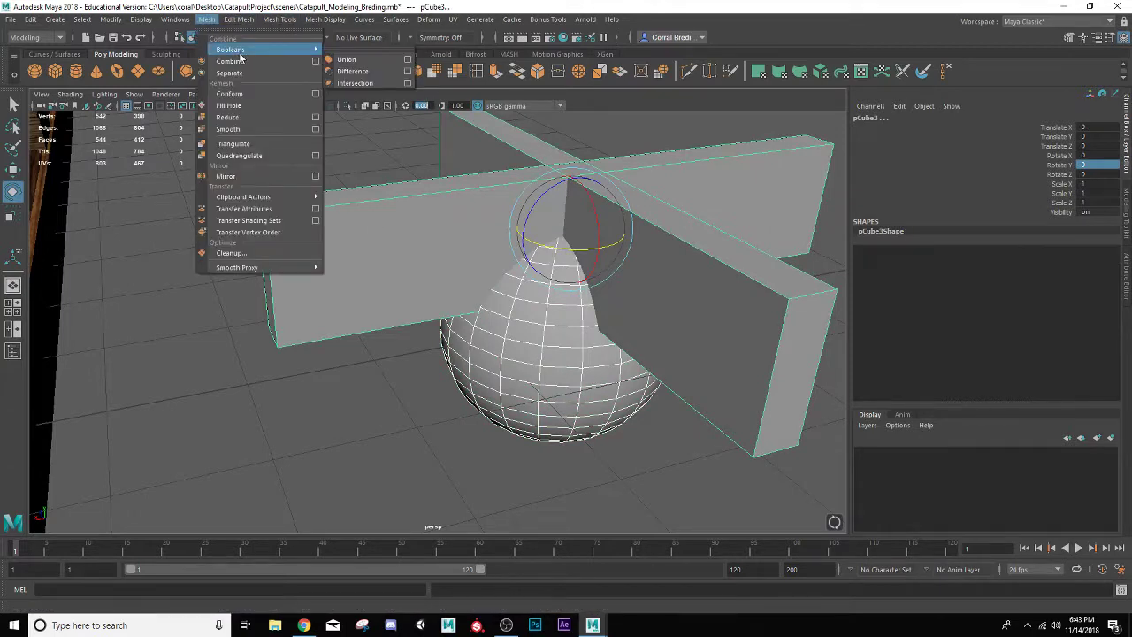
click(356, 71)
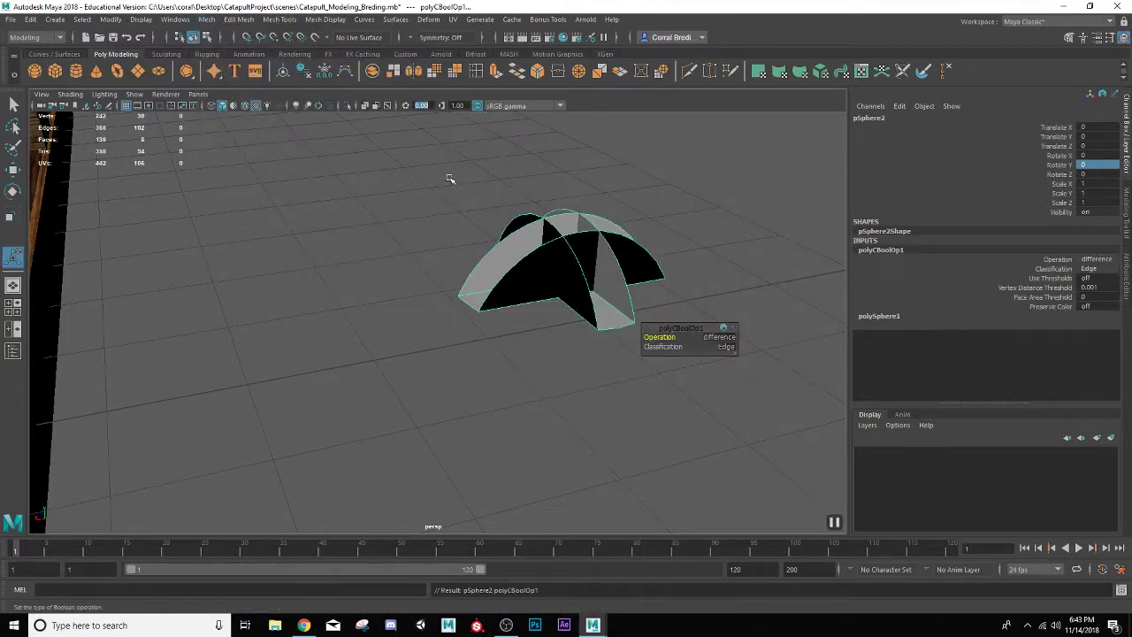
key(ctrl+z)
Retry the Boolean difference with the sphere selected first and the combined cross second, and undo it
click(513, 354)
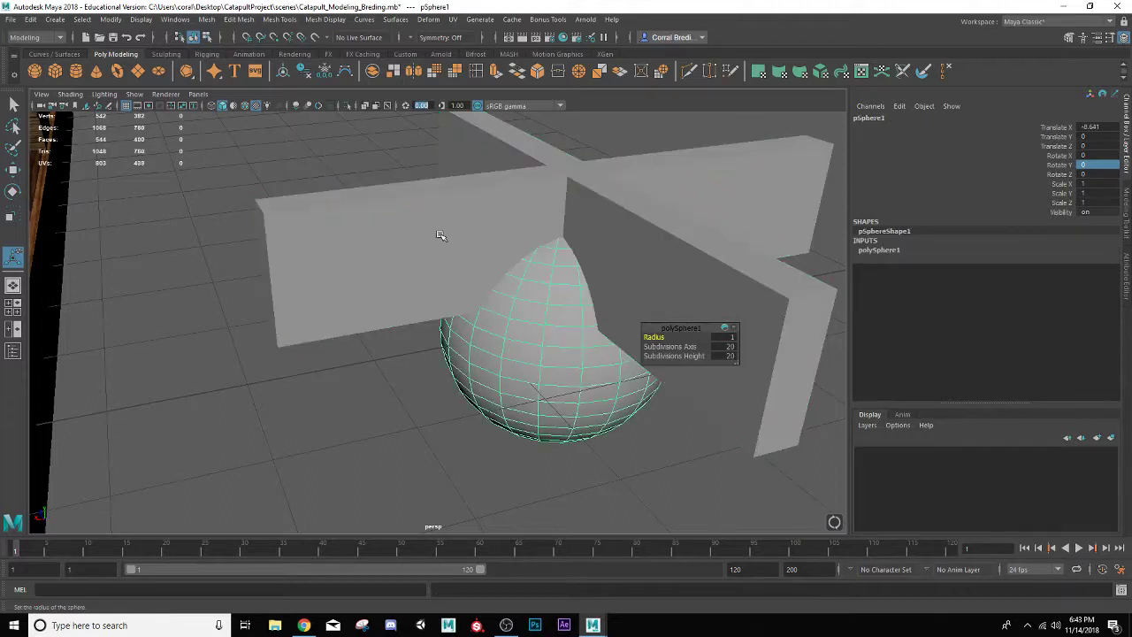
shift+click(439, 235)
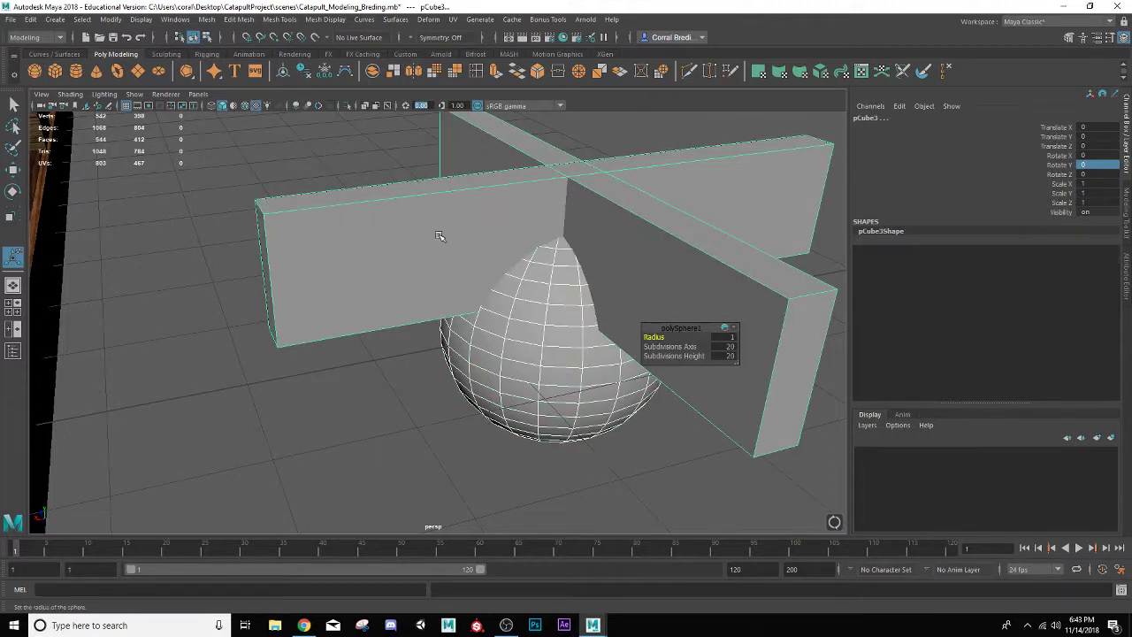
click(209, 20)
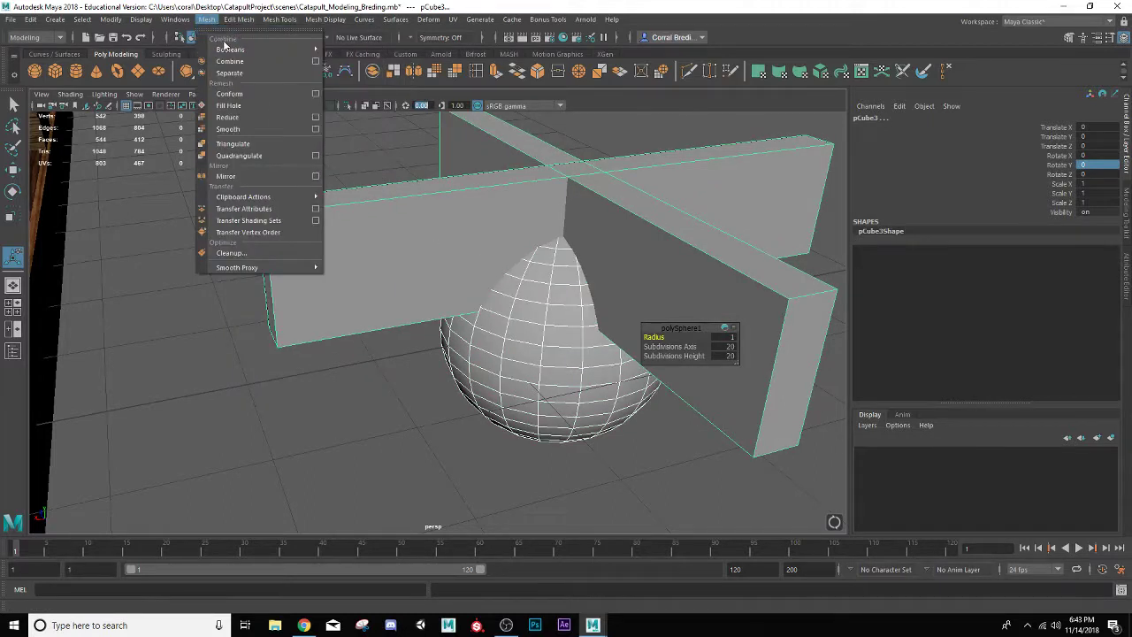
mouse_move(232, 48)
click(349, 72)
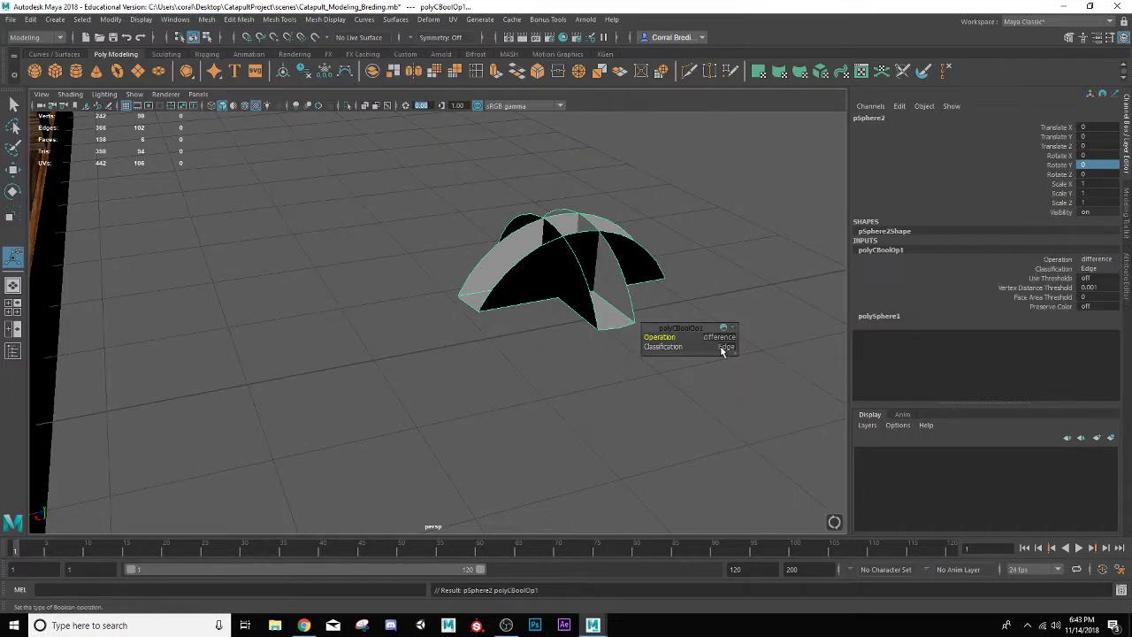
click(374, 220)
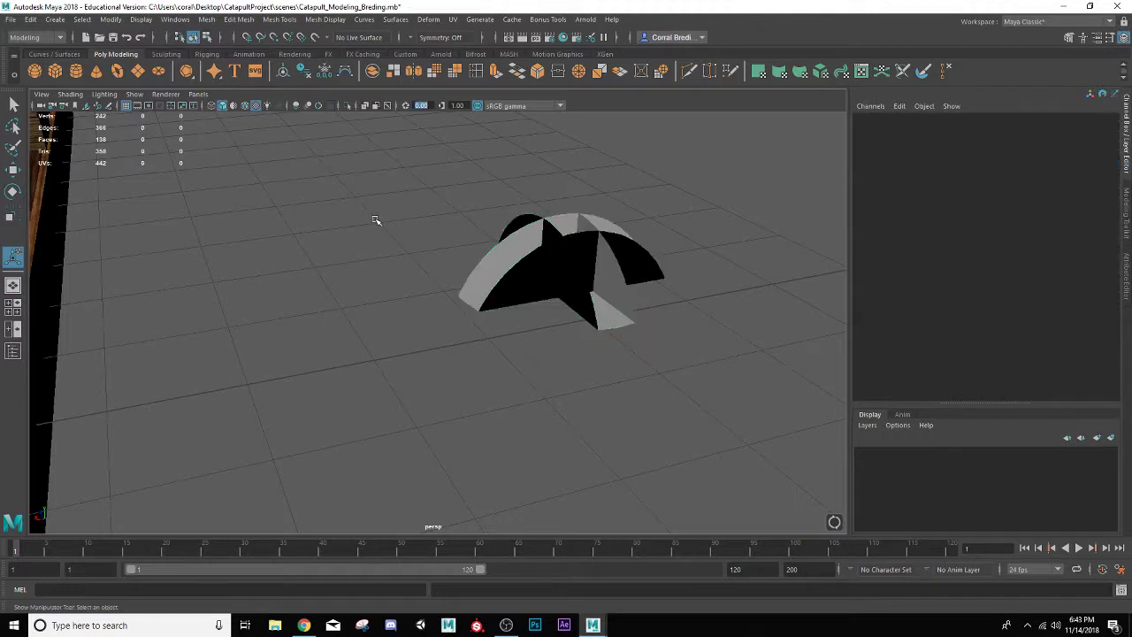
key(ctrl+z)
key(ctrl+z)
Try the Boolean difference in the reverse order, with the combined cross selected first and the sphere second, and undo it
click(503, 245)
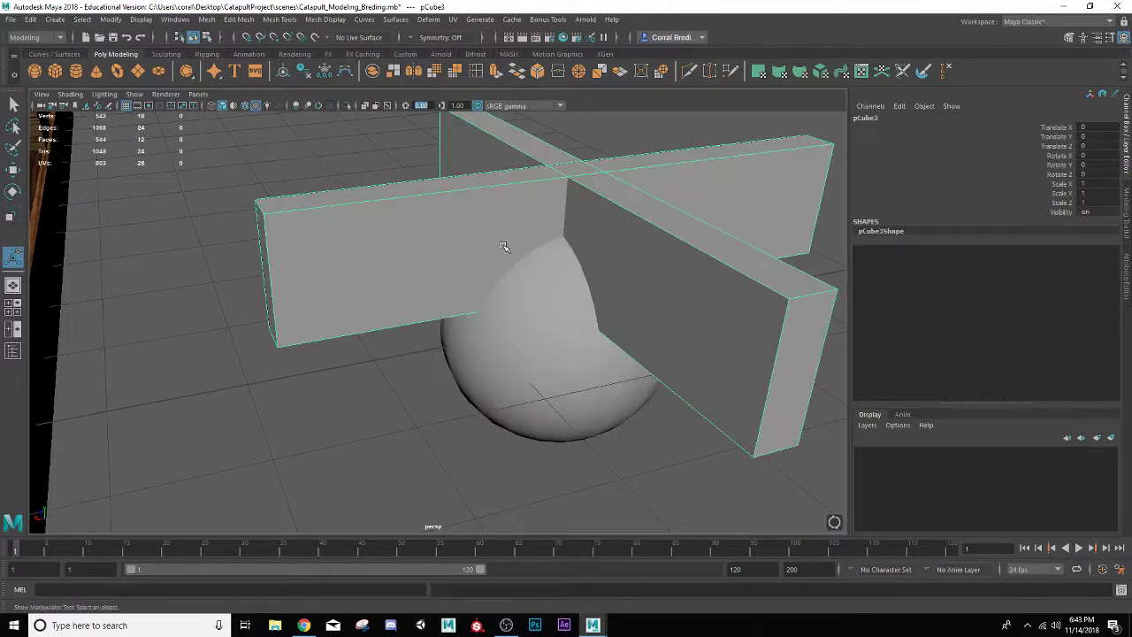
scroll(522, 322, down, 3)
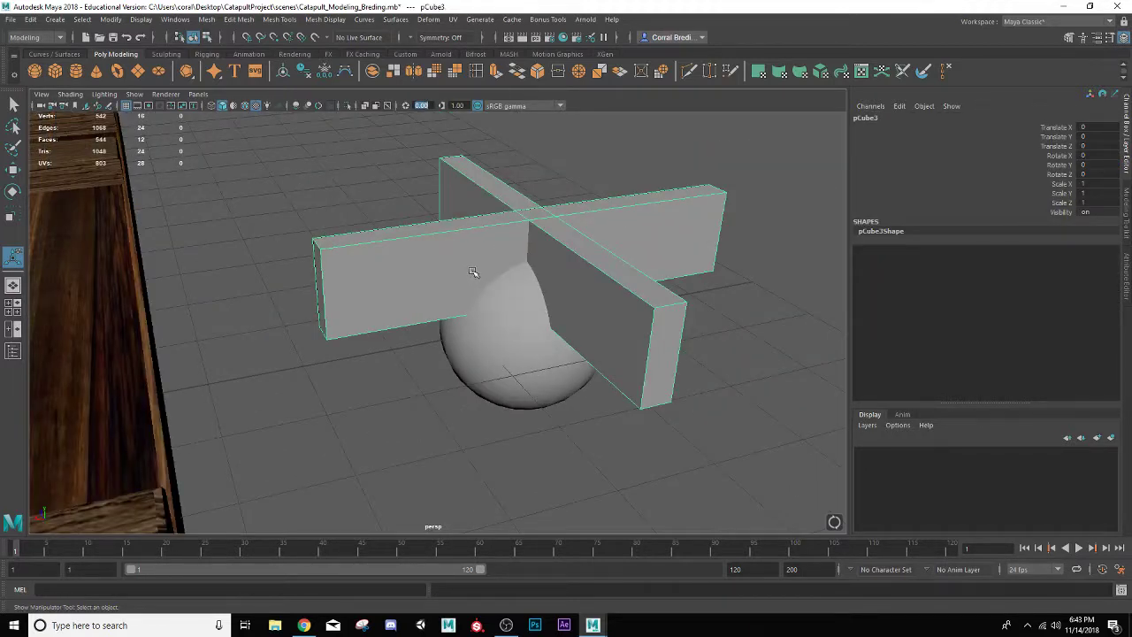
click(527, 327)
scroll(525, 324, up, 3)
alt+drag(525, 324, 529, 240)
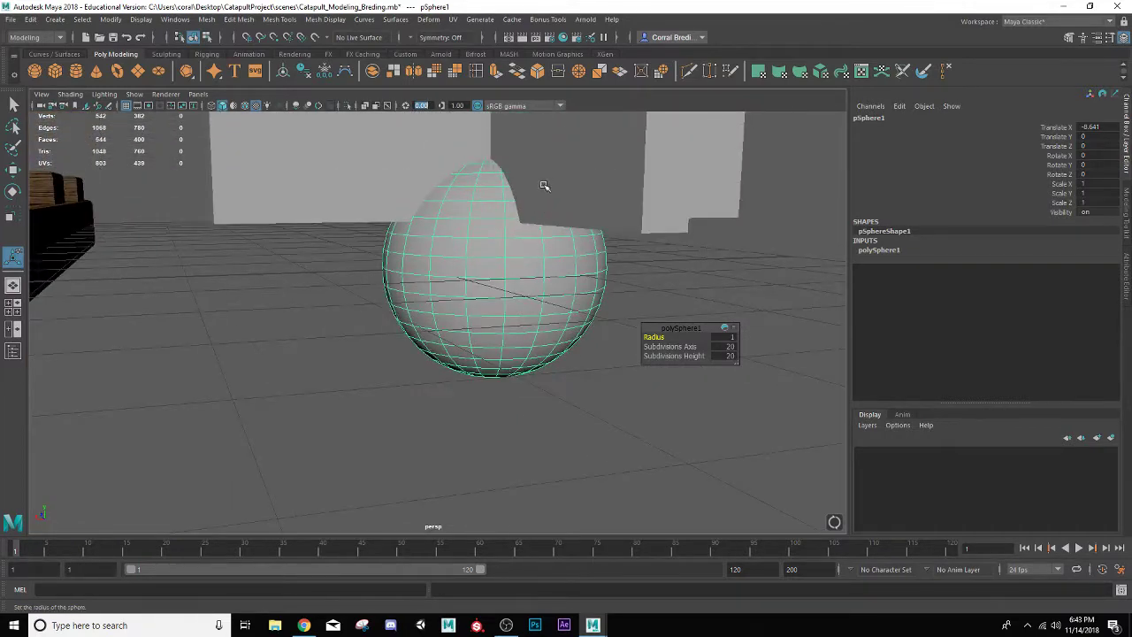
click(542, 196)
shift+click(505, 251)
click(206, 18)
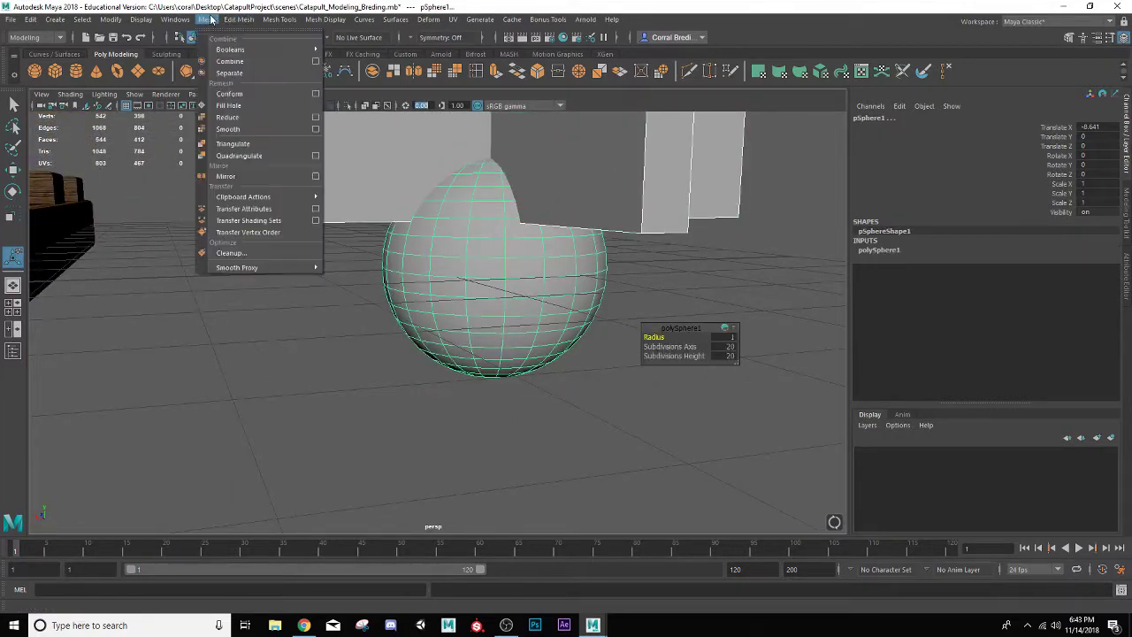
mouse_move(291, 50)
click(354, 72)
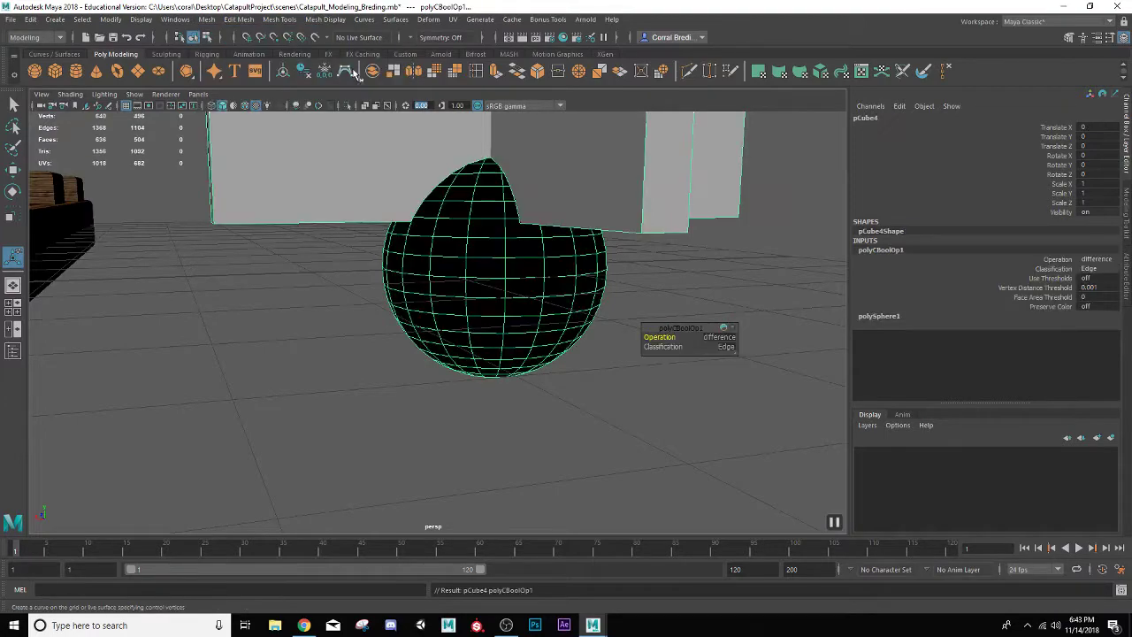
alt+drag(442, 227, 414, 317)
key(ctrl+z)
Undo the combining of the two crossed boards
key(ctrl+z)
key(shift+z)
key(ctrl+z)
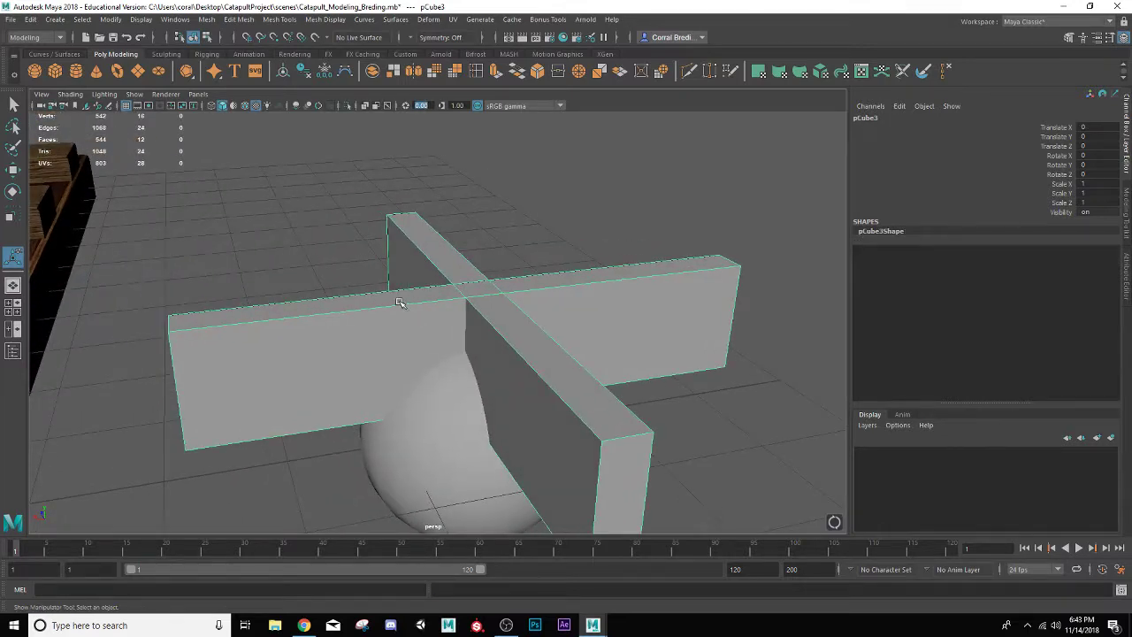
key(shift+z)
key(ctrl+z)
key(ctrl+z)
Delete the rotated copy of the board, keeping the original board across the sphere
click(384, 282)
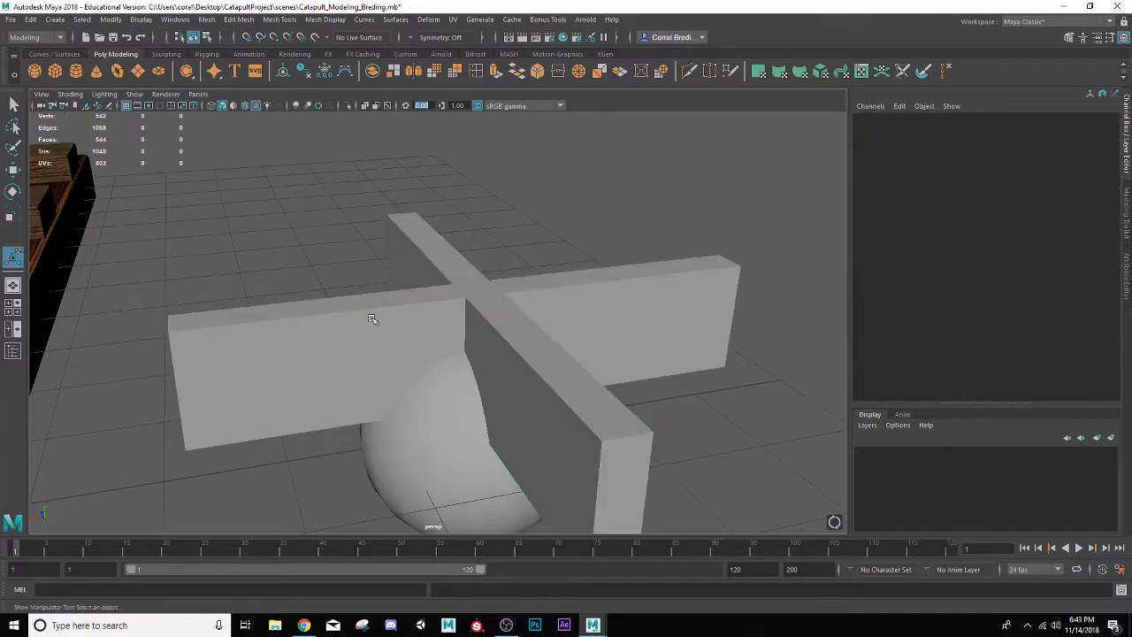
click(363, 324)
key(Delete)
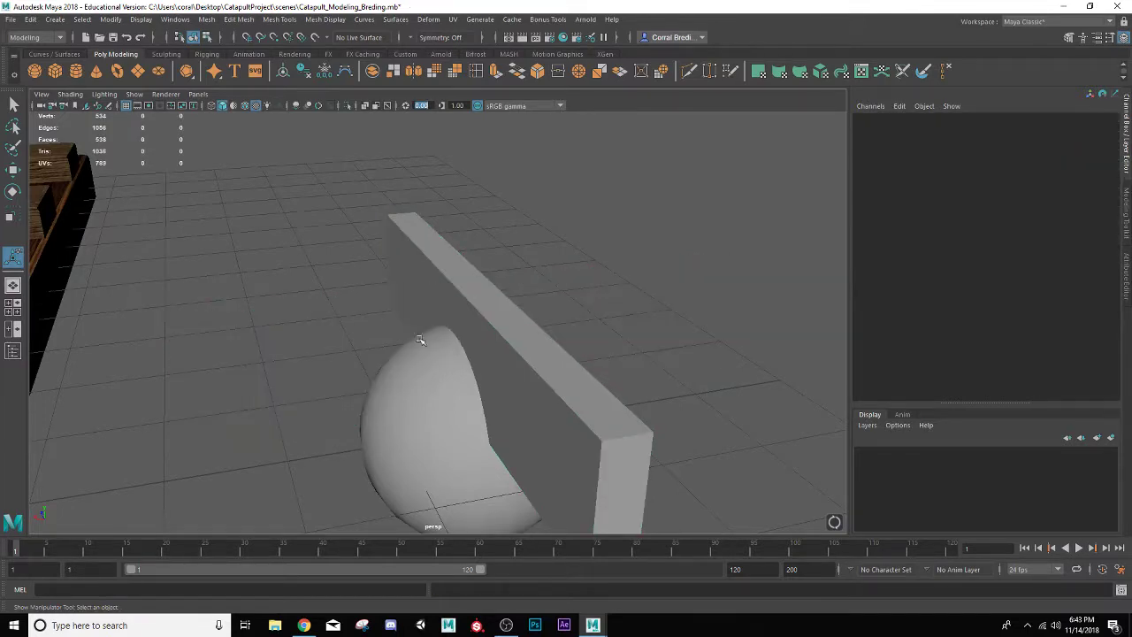
Cut a slot across the sphere's top using Boolean difference, with the sphere selected first and the board second
click(470, 401)
alt+drag(483, 384, 484, 332)
click(584, 158)
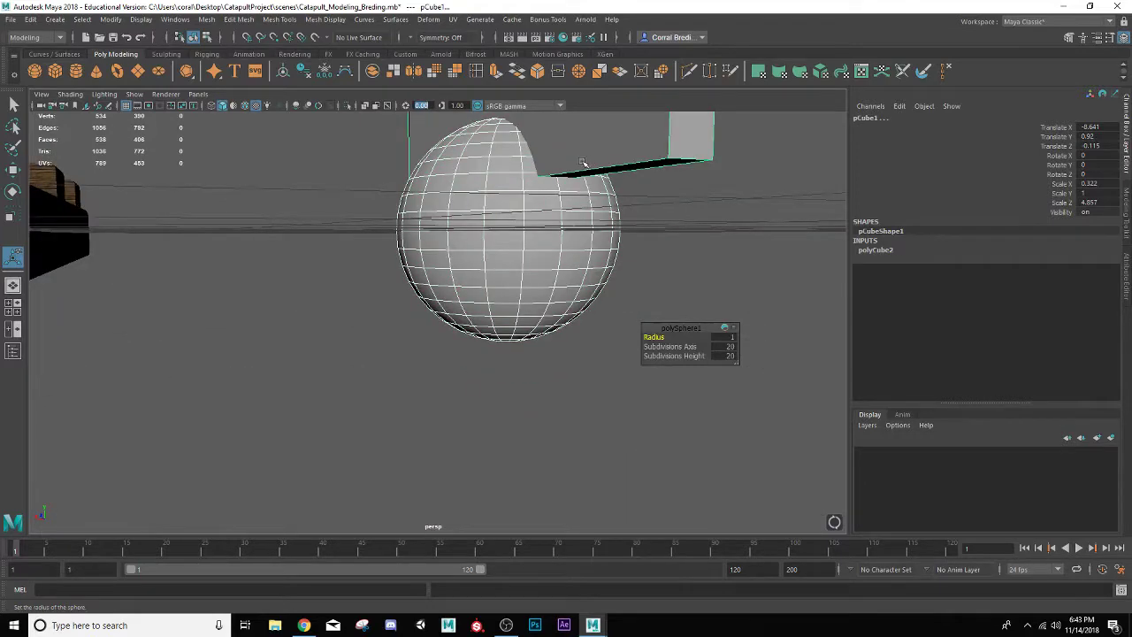
alt+drag(584, 158, 442, 113)
click(211, 19)
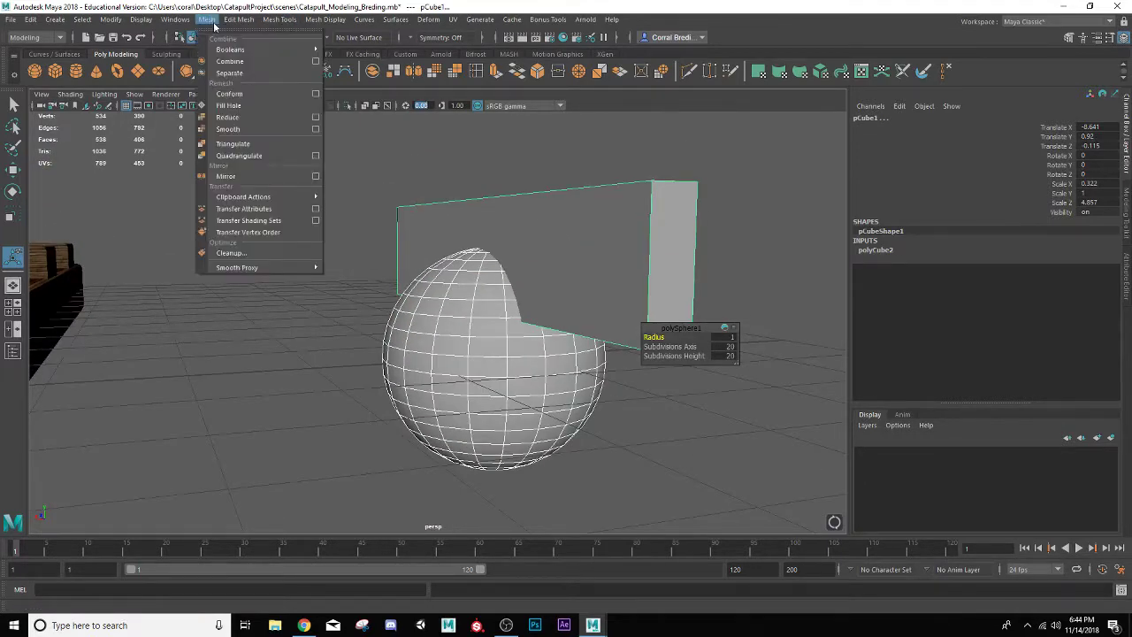
mouse_move(232, 50)
click(361, 71)
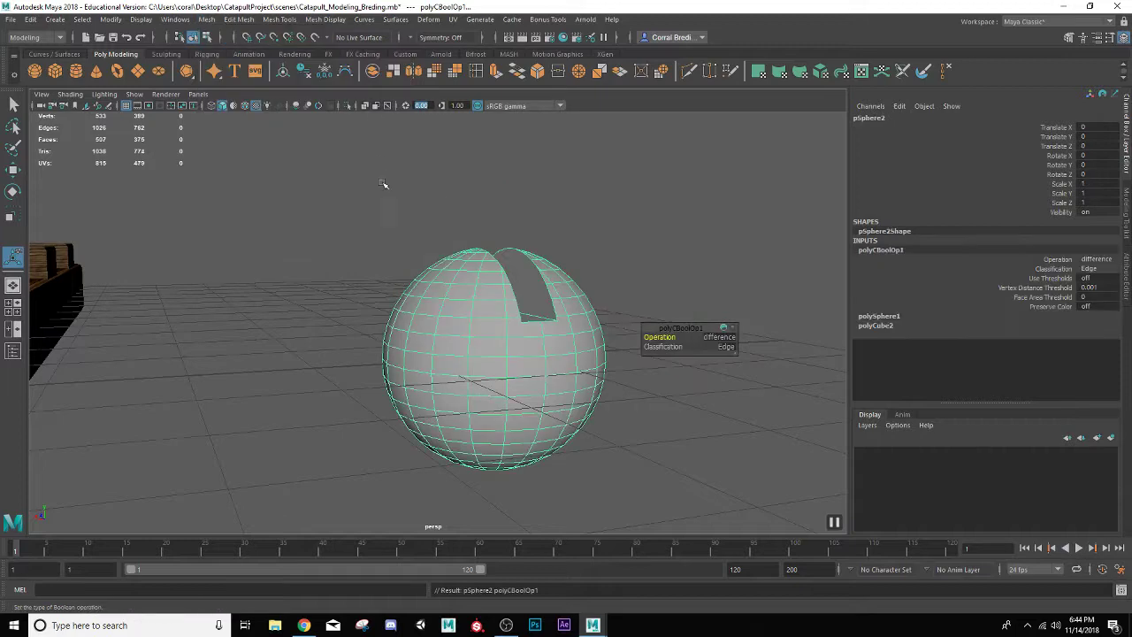
Delete the faces of the slotted sphere's lower half, keeping only the upper dome
scroll(375, 256, down, 4)
alt+drag(375, 257, 317, 230)
scroll(343, 240, up, 4)
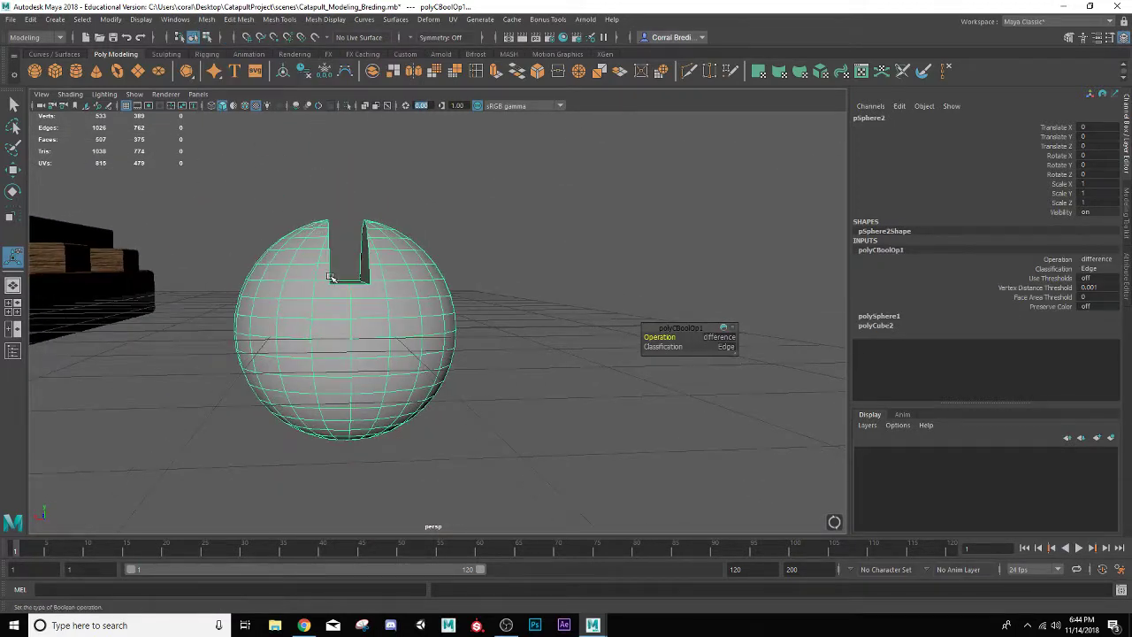
right_drag(327, 277, 327, 308)
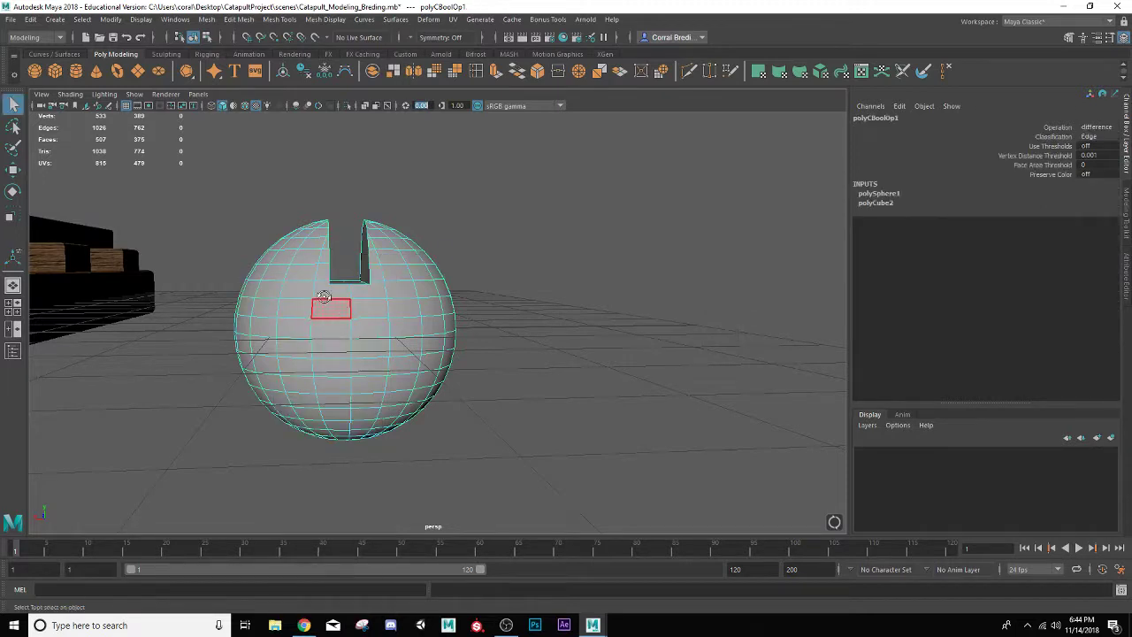
alt+drag(327, 309, 568, 442)
key(Delete)
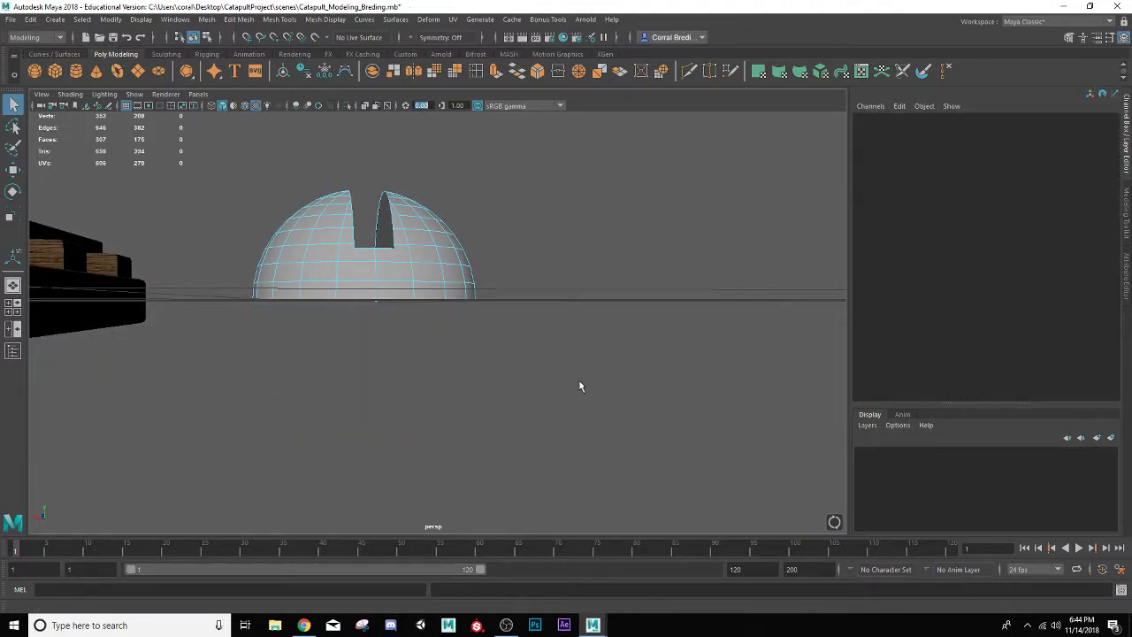
Apply an Automatic UV projection to the whole slotted dome
alt+drag(410, 303, 321, 218)
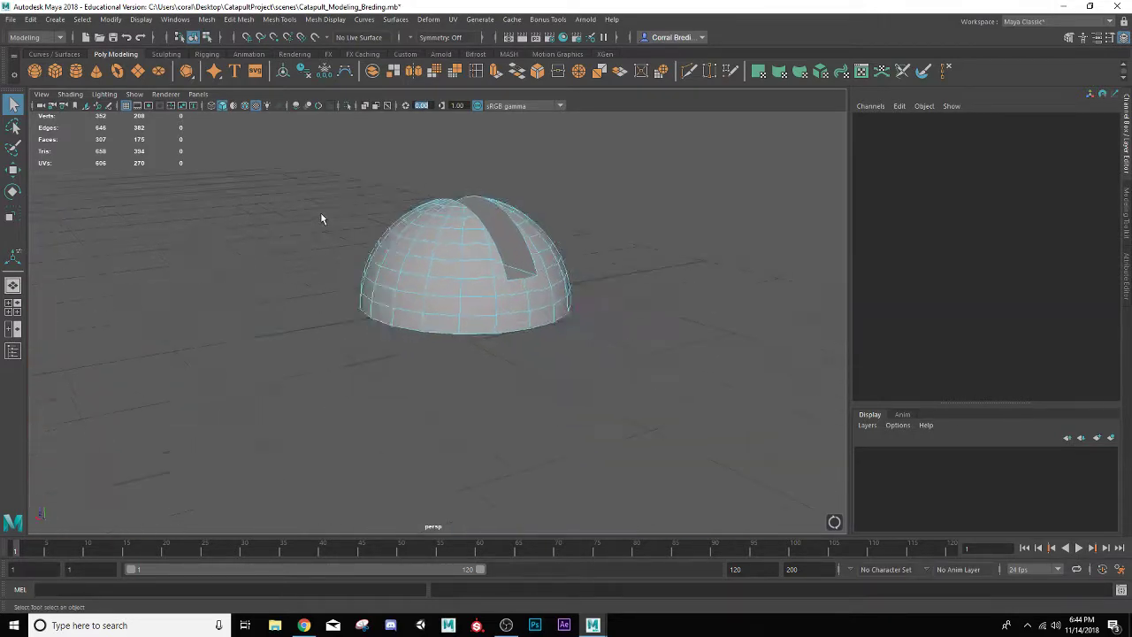
scroll(323, 217, down, 4)
alt+drag(402, 298, 404, 317)
scroll(425, 344, up, 2)
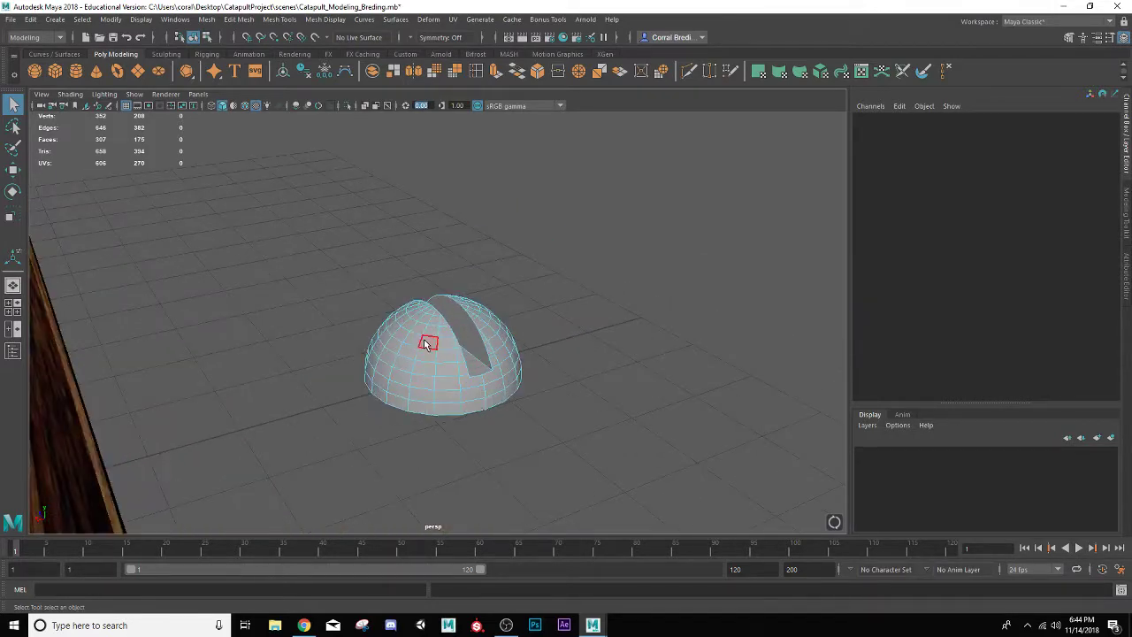
right_drag(427, 343, 468, 265)
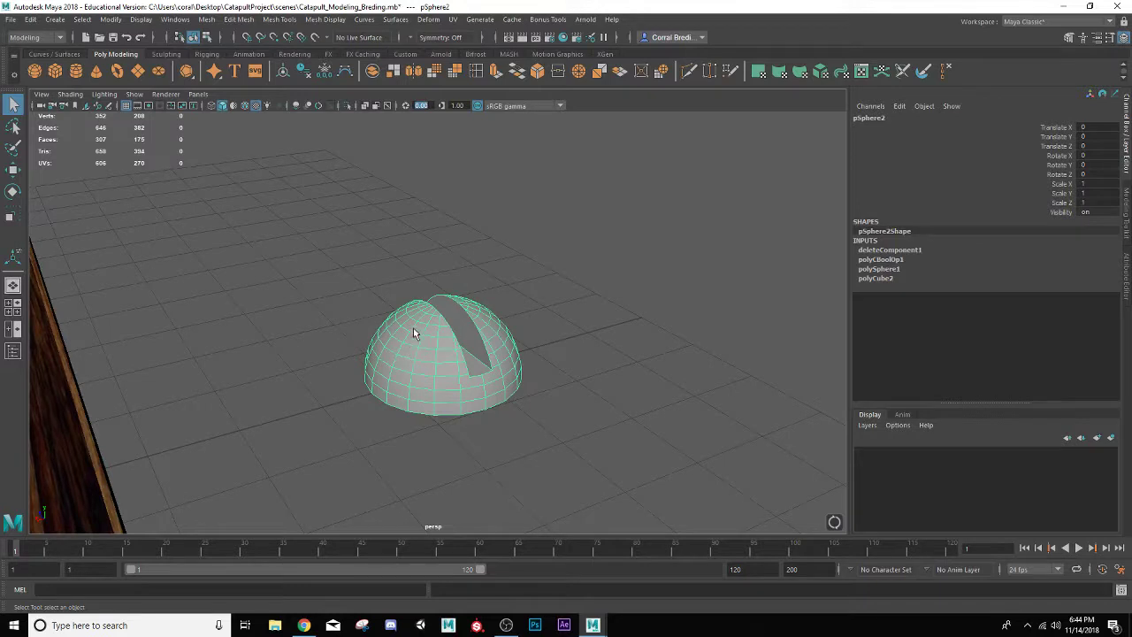
click(460, 19)
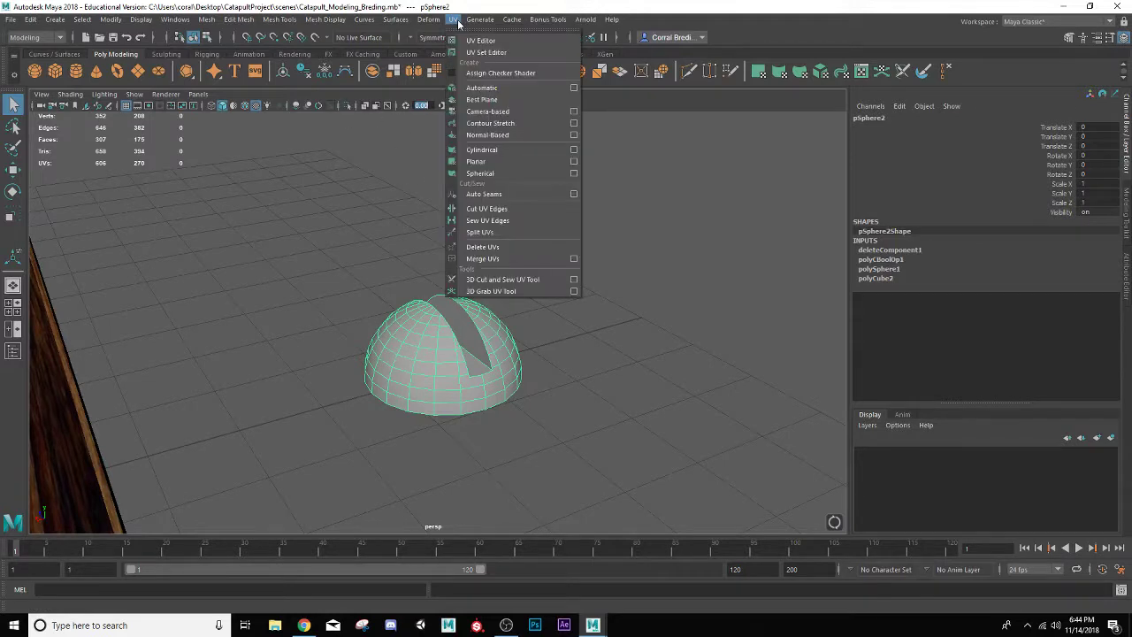
click(482, 100)
right_drag(429, 347, 469, 270)
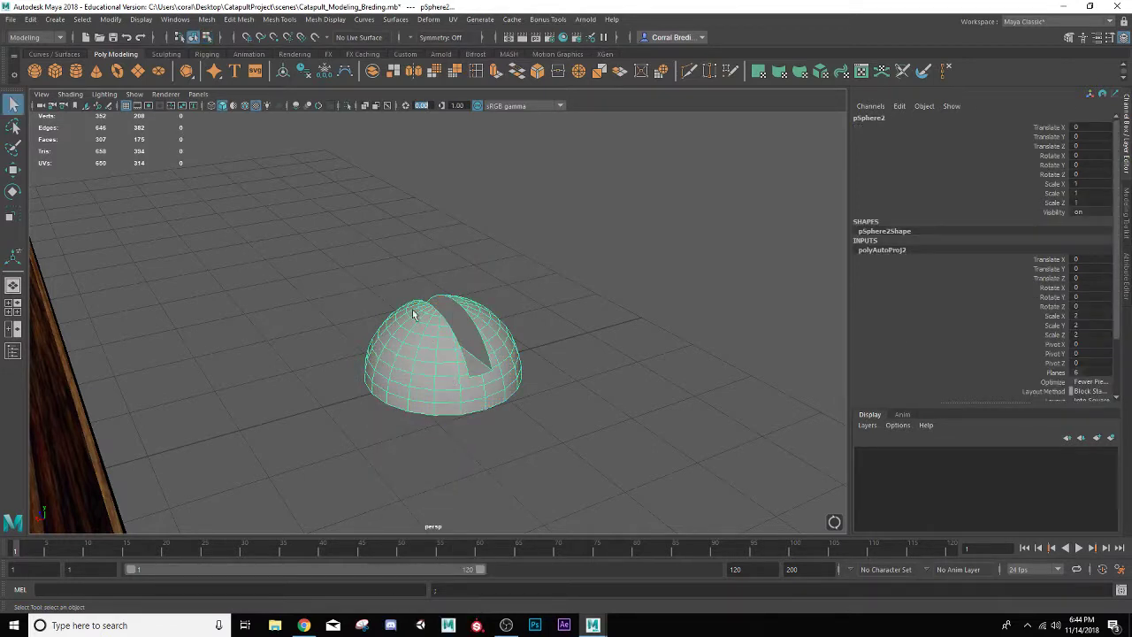
Assign the existing material Catapult_Texture_lambert to the slotted dome and deselect it
right_click(422, 316)
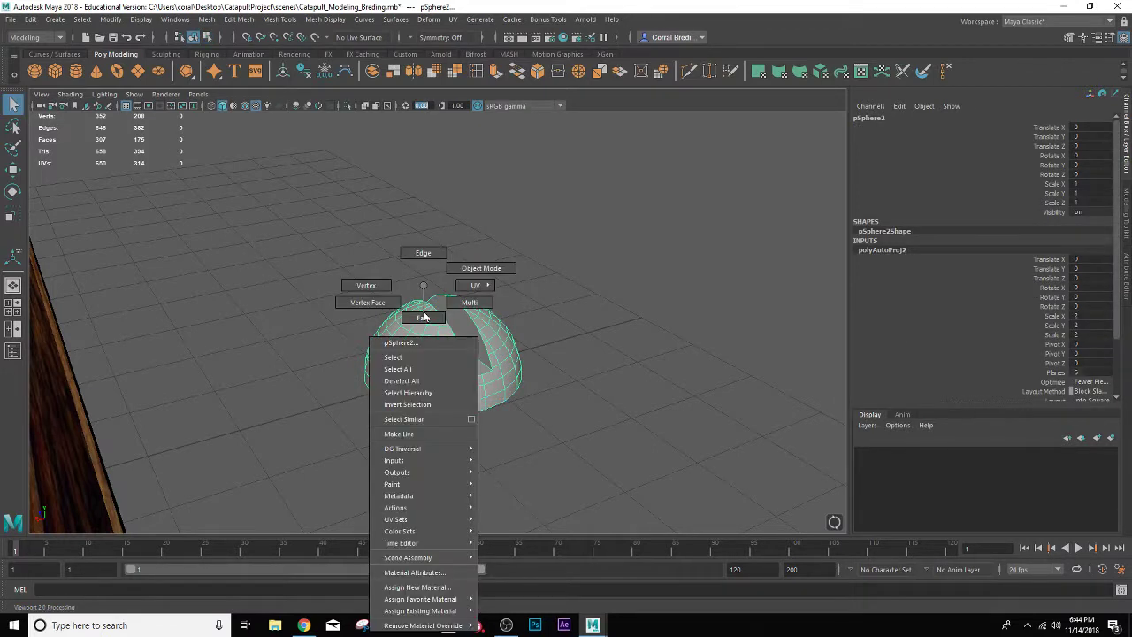
mouse_move(454, 612)
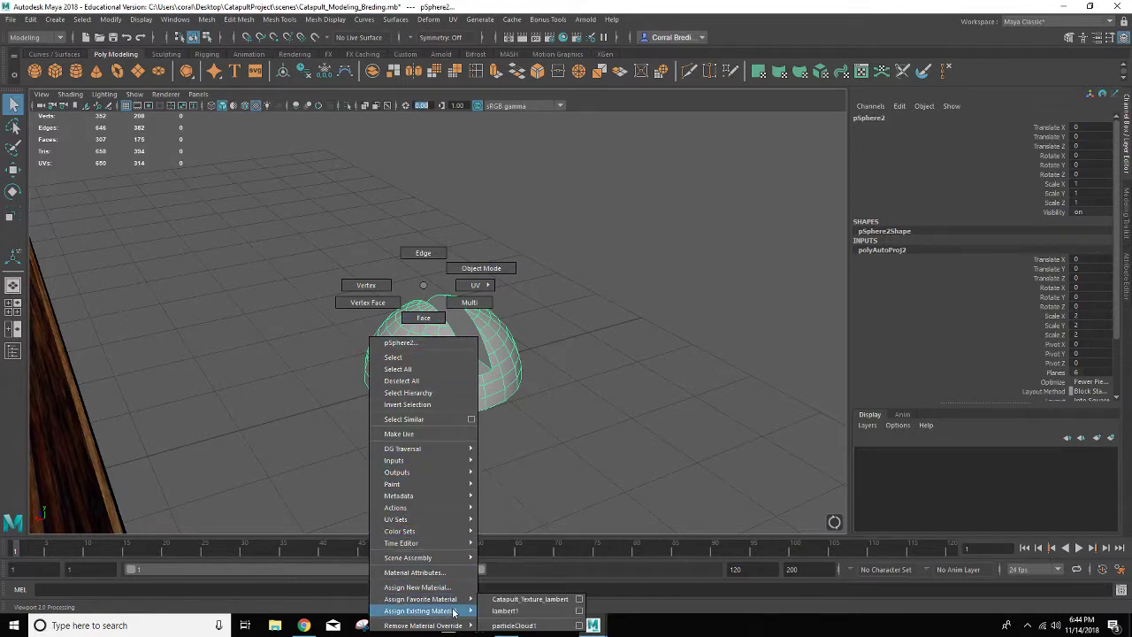
click(517, 600)
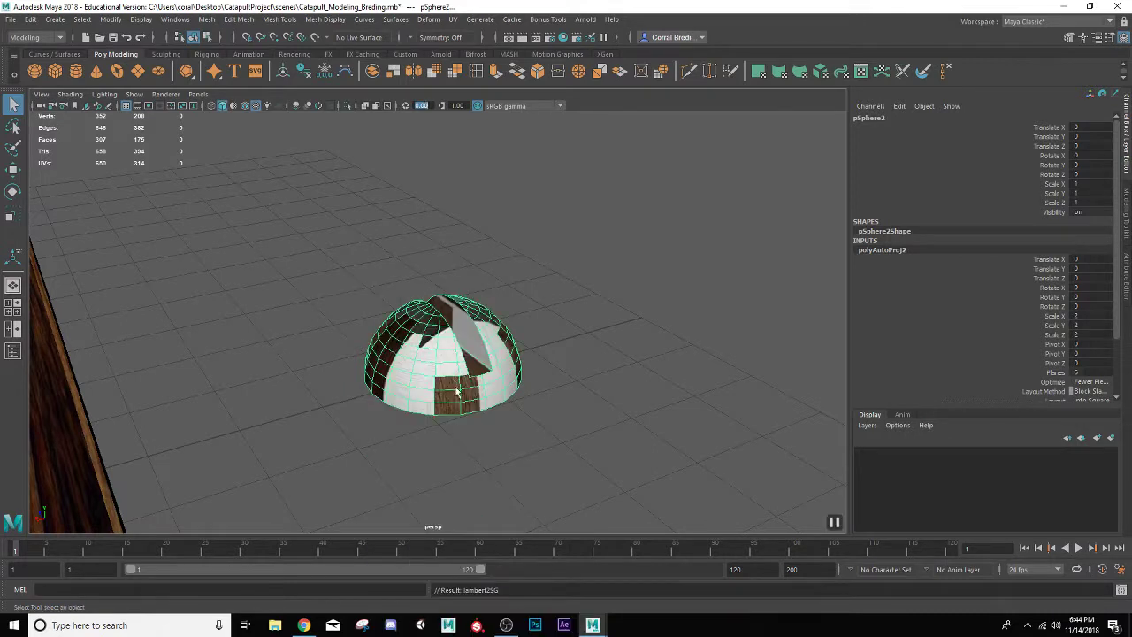
click(363, 318)
Set up a two-pane layout with the UV Editor beside the perspective view and show the dome's UVs
scroll(363, 318, down, 3)
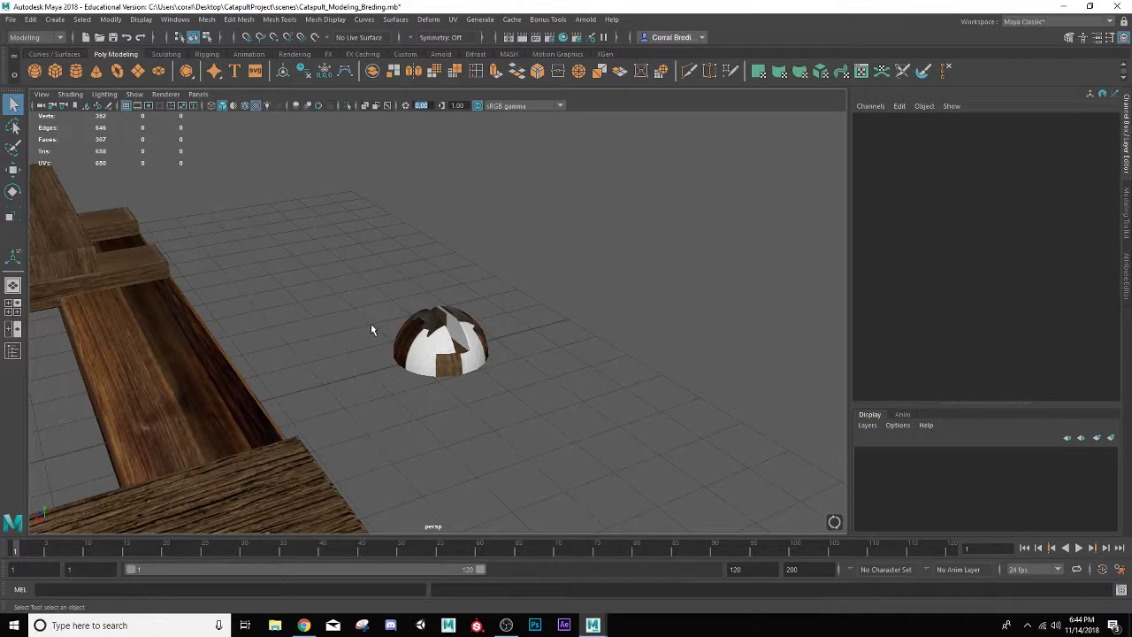
mouse_move(362, 320)
alt+mouse_down()
mouse_move(330, 317)
mouse_move(383, 321)
alt+mouse_up()
click(416, 355)
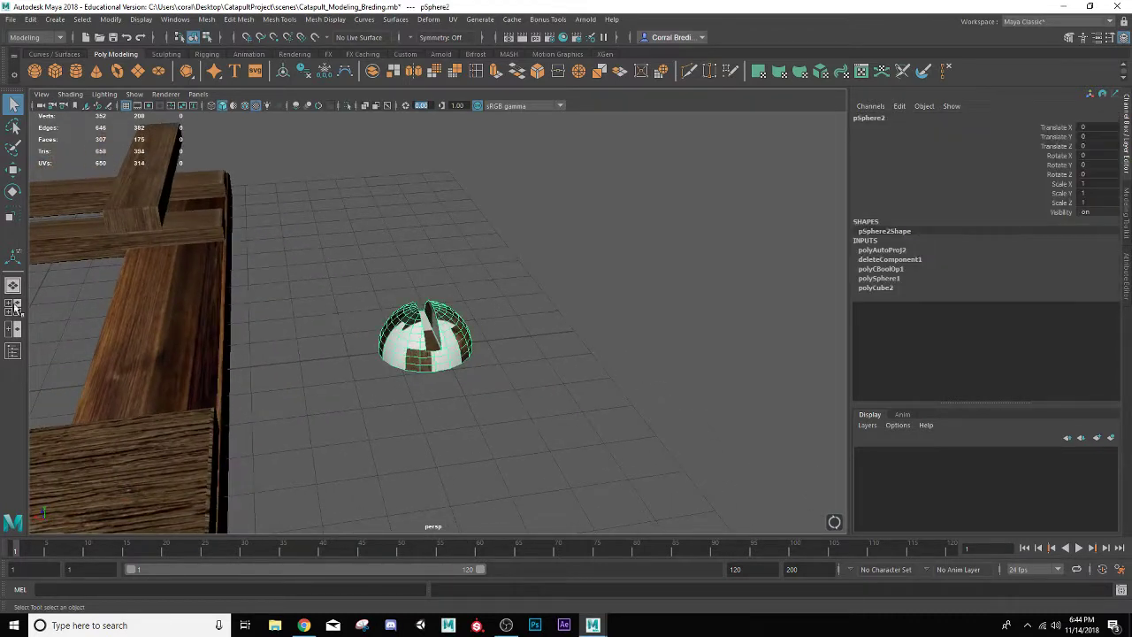
click(12, 328)
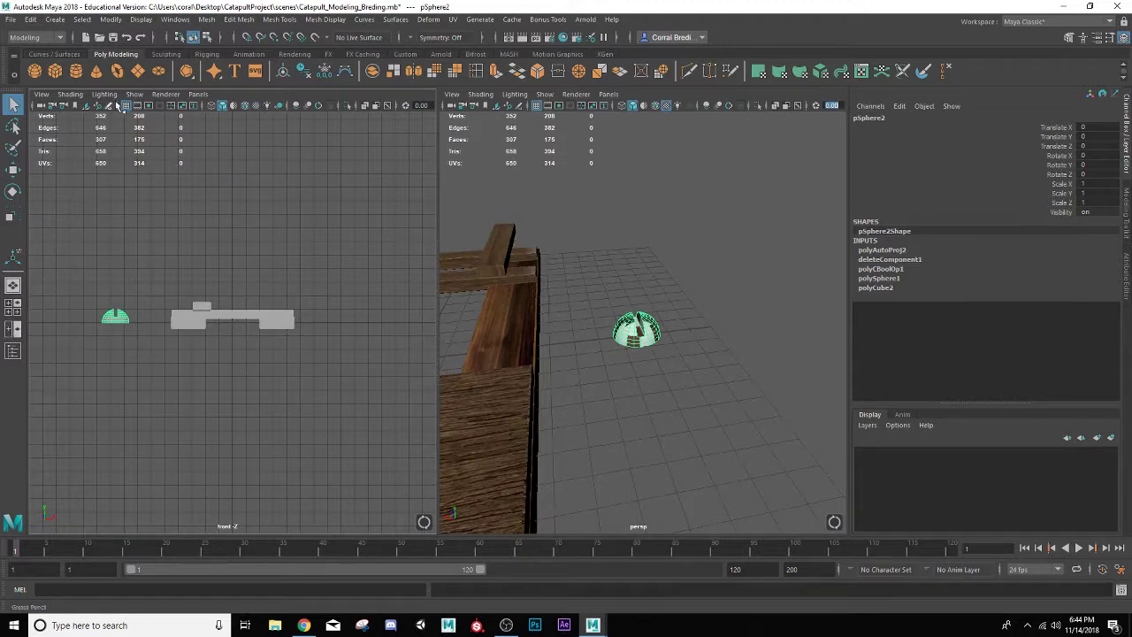
click(198, 94)
mouse_move(260, 156)
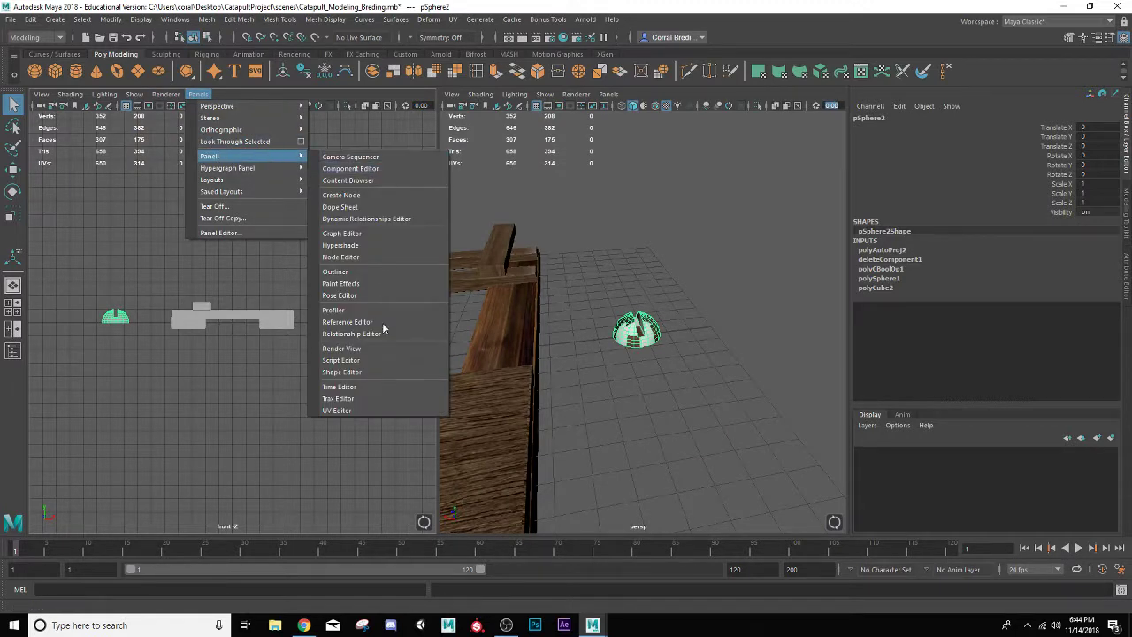
click(365, 408)
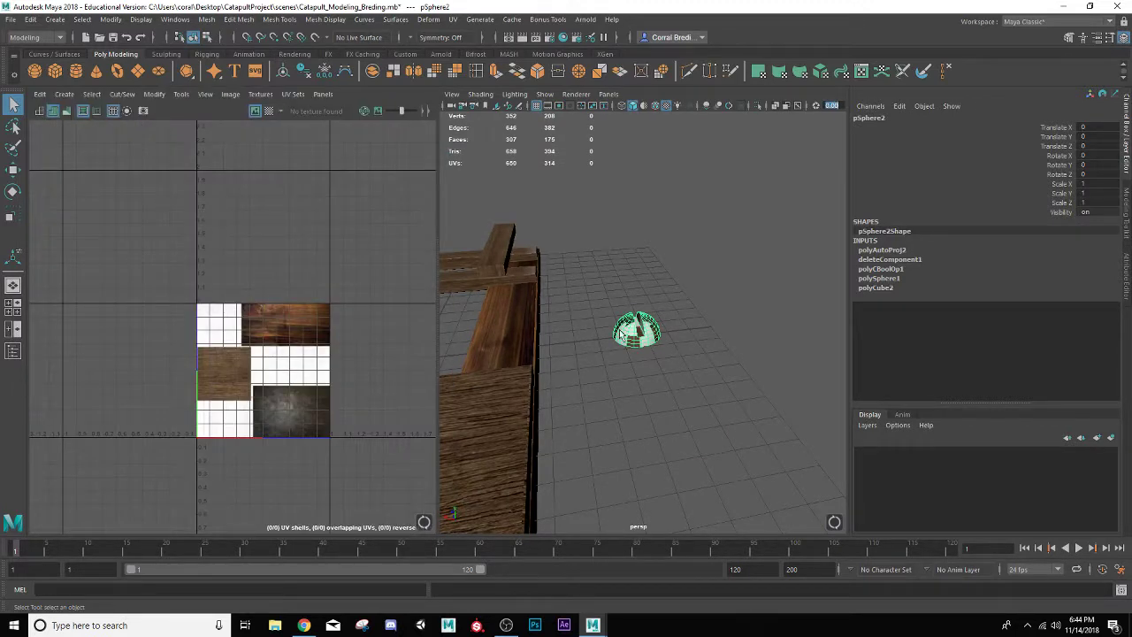
click(635, 331)
scroll(260, 359, up, 3)
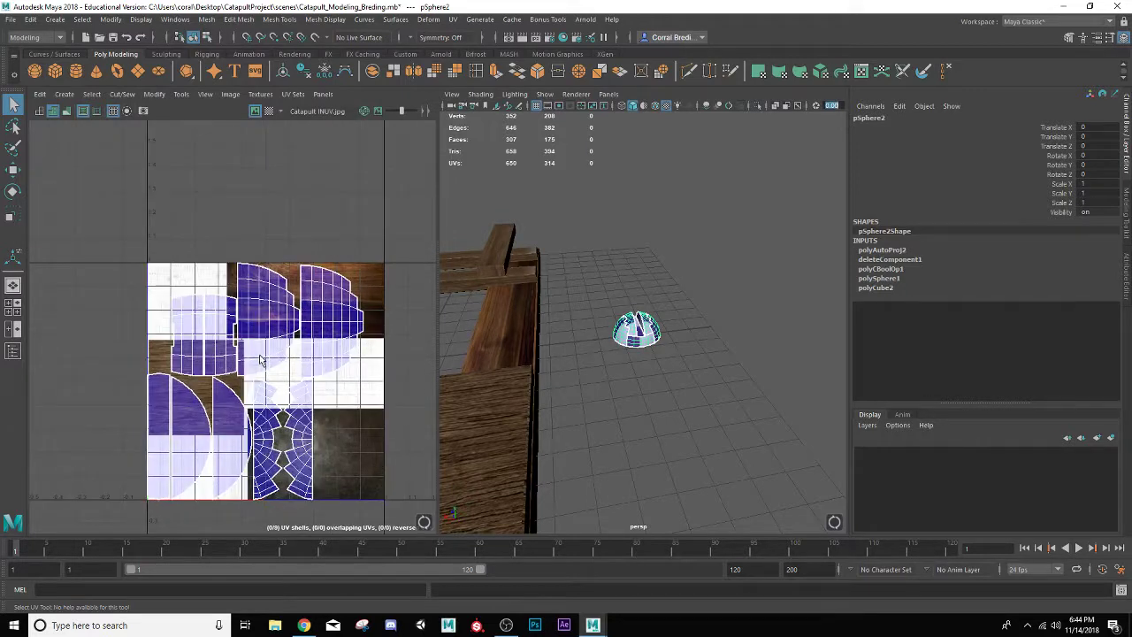
Move the slot's three UV shells out of the texture square, just beyond its left edge
right_drag(192, 416, 138, 400)
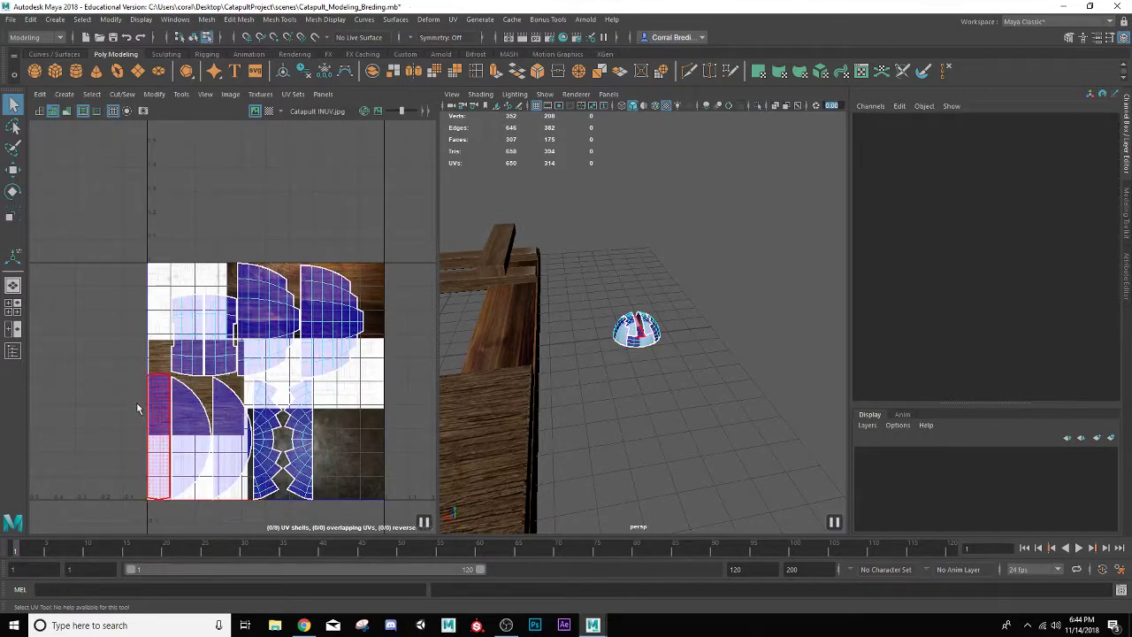
drag(131, 394, 94, 435)
key(w)
alt+middle_drag(210, 361, 256, 319)
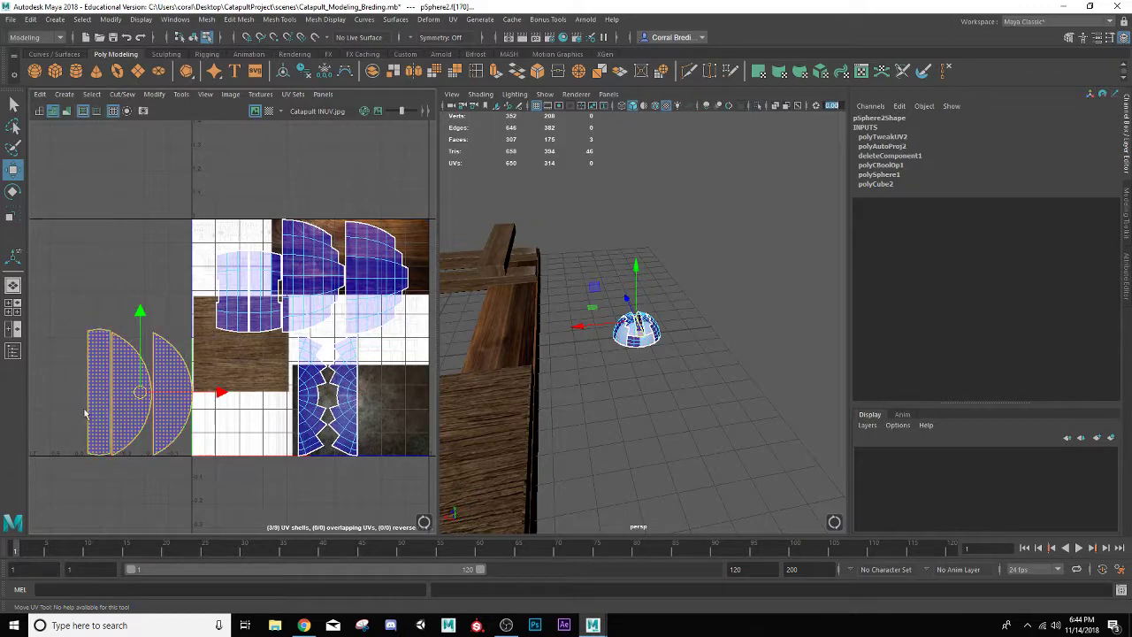
scroll(177, 380, up, 2)
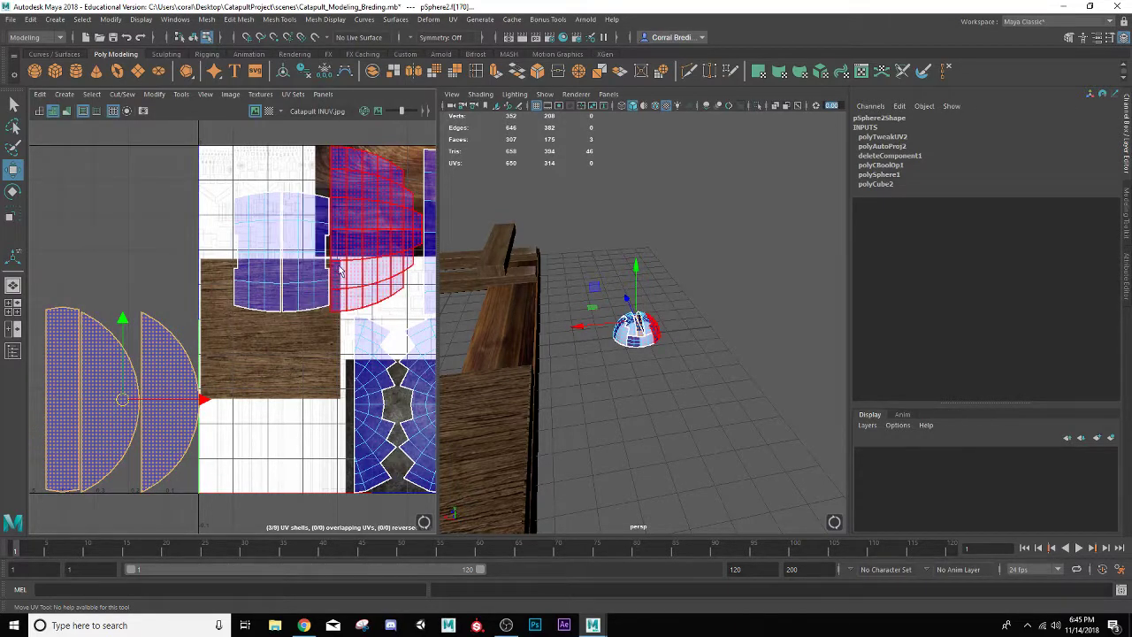
Join the dome's outer-surface UV shells with Move and Sew, excluding the edges of the slot's three shells
right_drag(339, 266, 337, 241)
scroll(334, 243, down, 3)
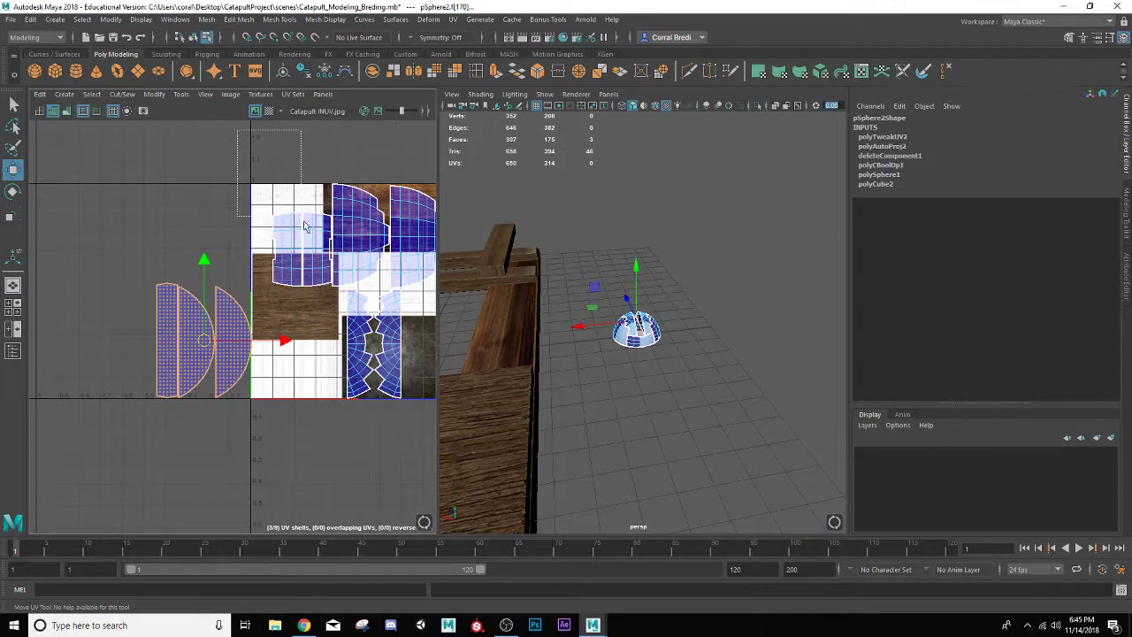
drag(304, 226, 481, 443)
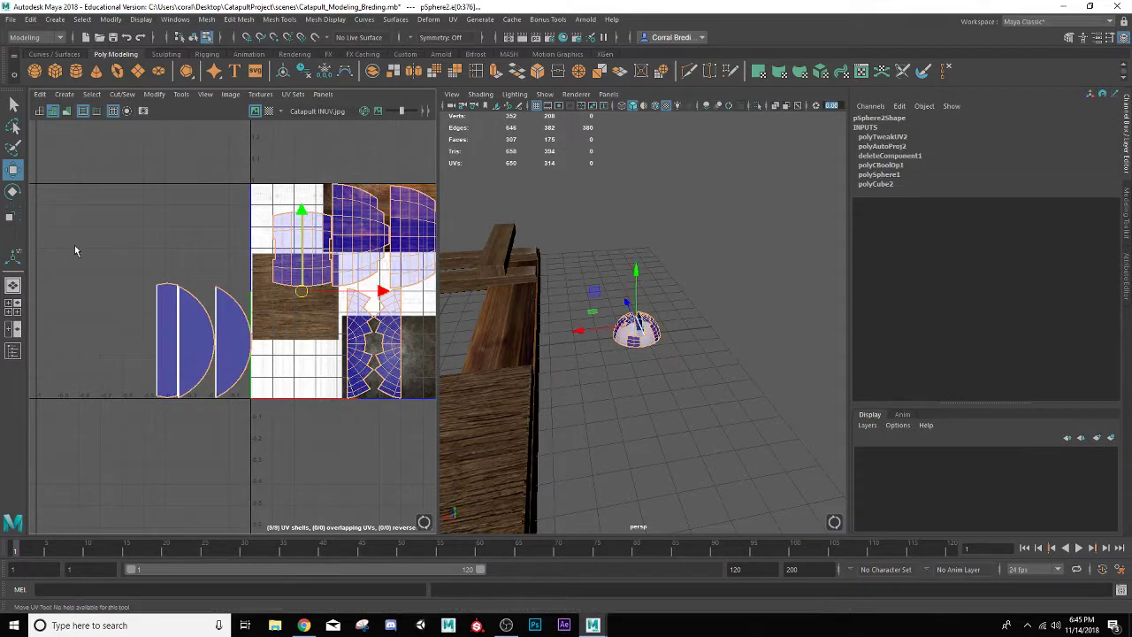
ctrl+drag(75, 250, 250, 452)
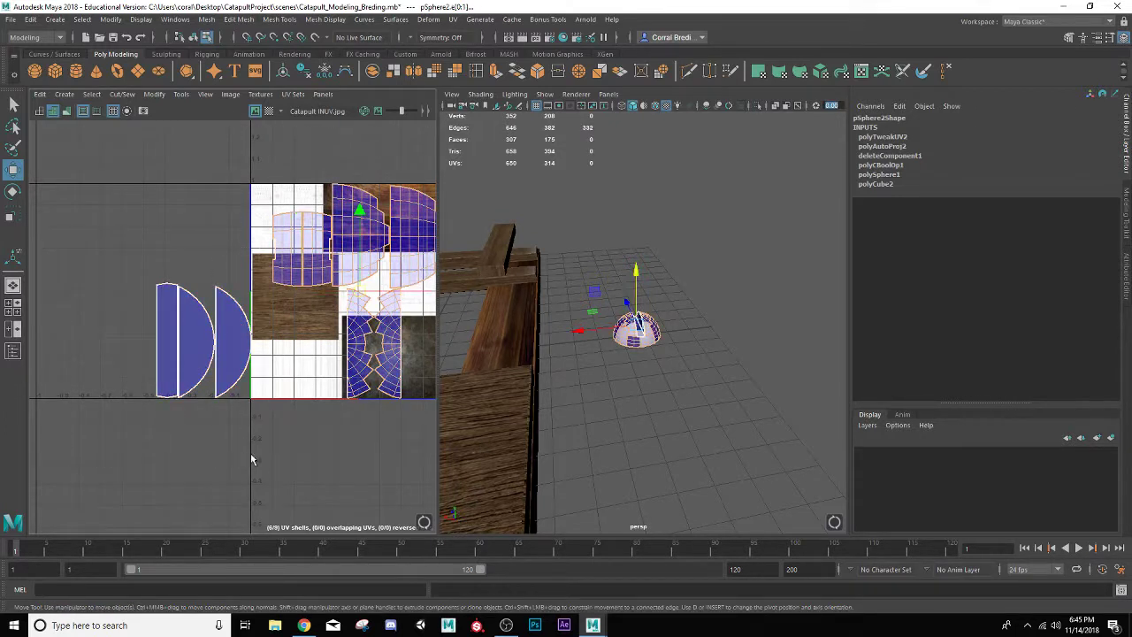
click(124, 93)
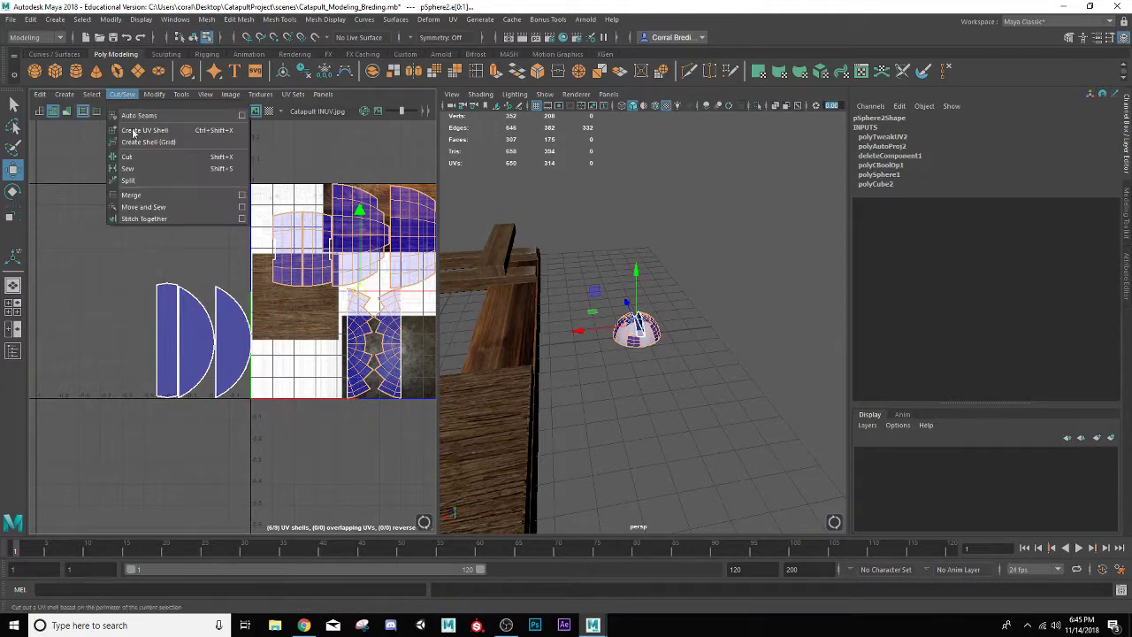
click(150, 207)
Unfold the dome's sewn outer UV shell into a flat, round layout
alt+middle_drag(311, 303, 257, 245)
scroll(274, 265, up, 4)
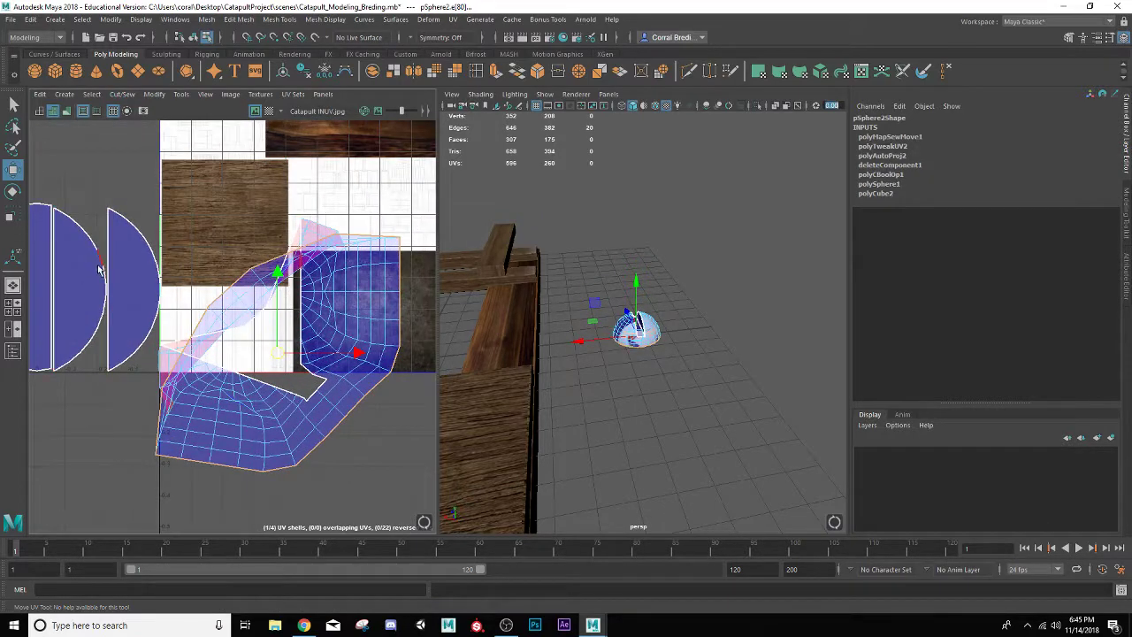
alt+middle_drag(107, 265, 122, 262)
alt+middle_drag(198, 267, 177, 270)
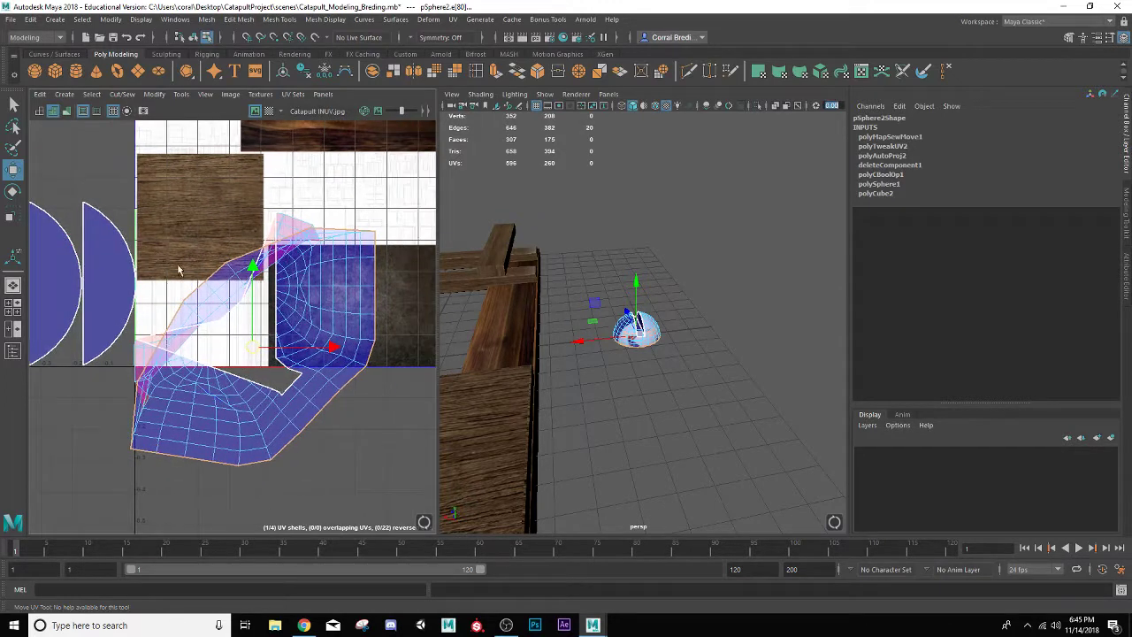
right_drag(324, 283, 268, 265)
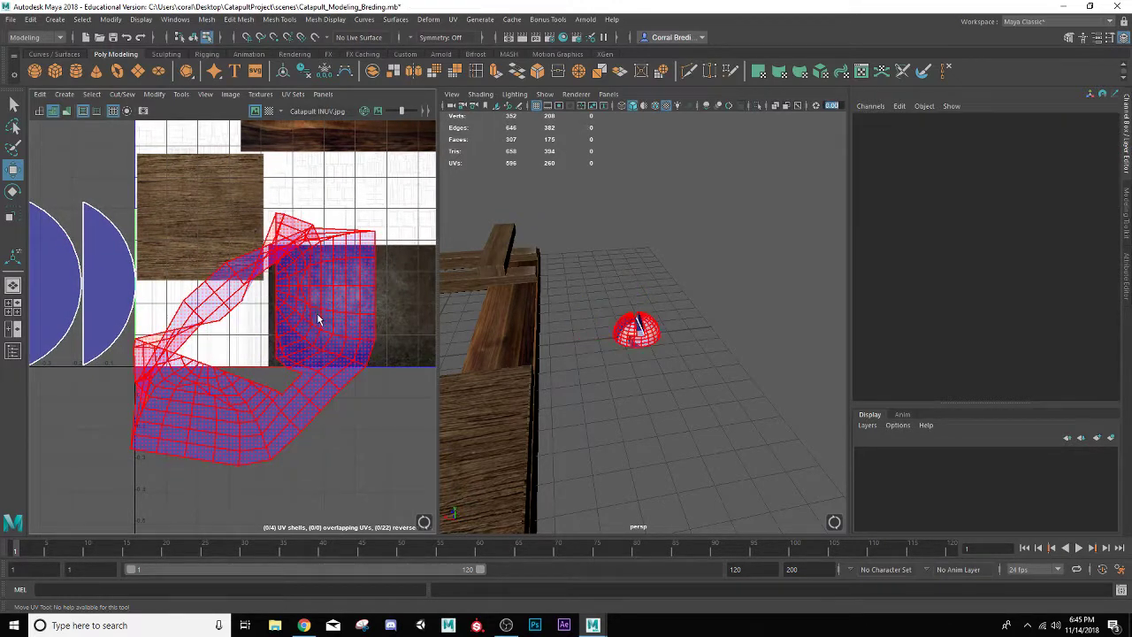
click(318, 315)
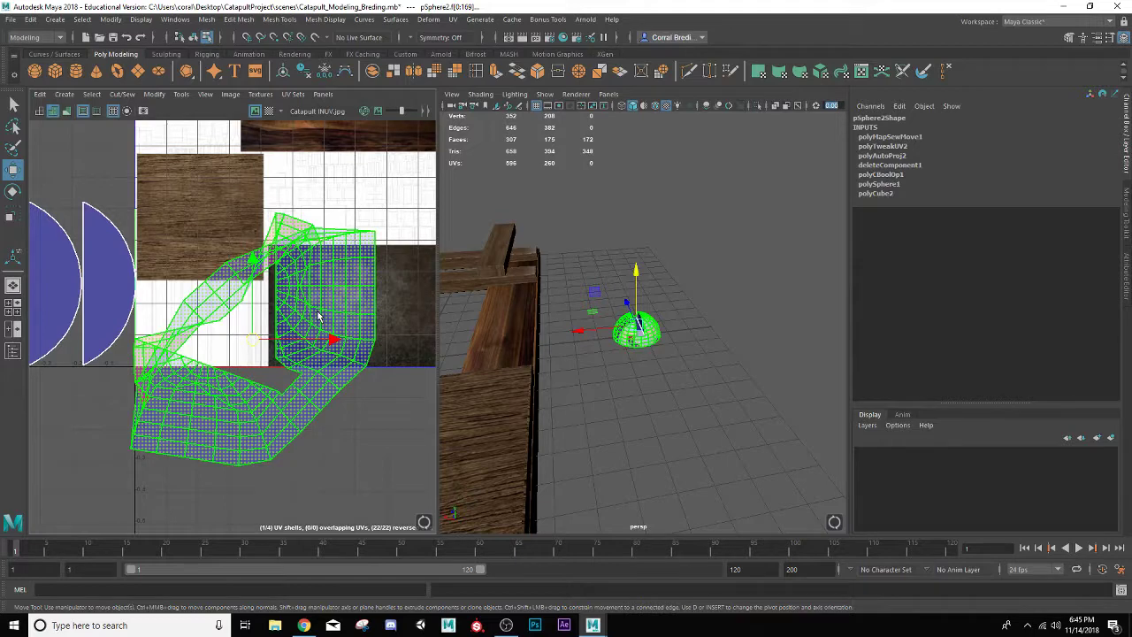
key(ctrl+u)
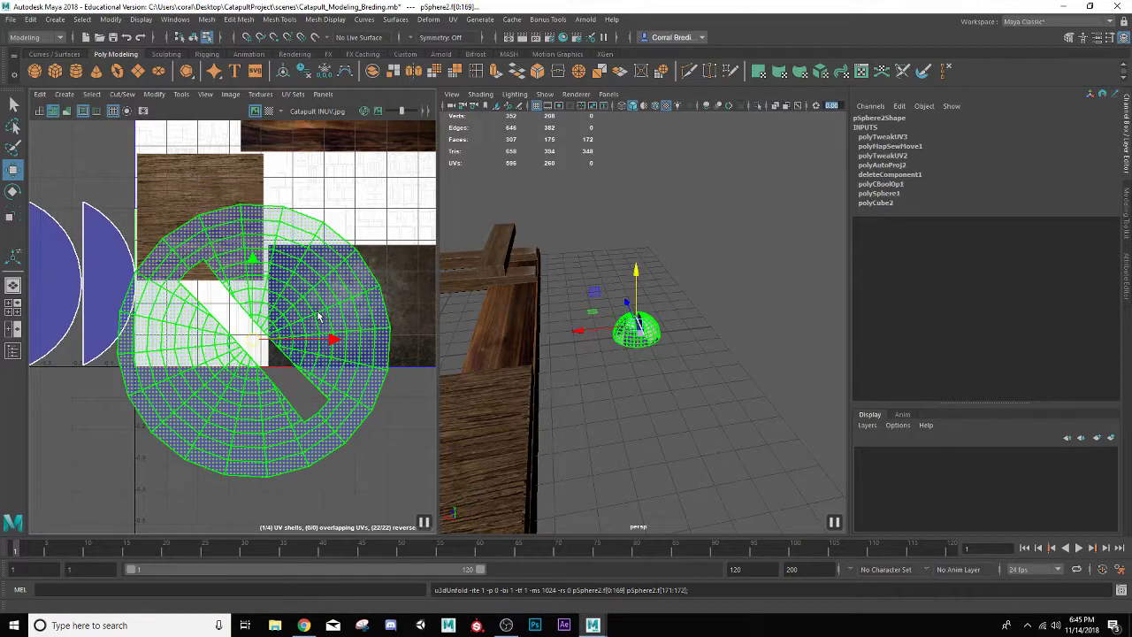
Scale down the round dome UV shell and place it within the dark metal area of the texture
mouse_move(258, 328)
mouse_down()
mouse_move(361, 321)
mouse_move(308, 339)
mouse_move(367, 309)
mouse_move(349, 306)
mouse_up()
key(r)
key(w)
key(r)
key(w)
scroll(266, 300, down, 4)
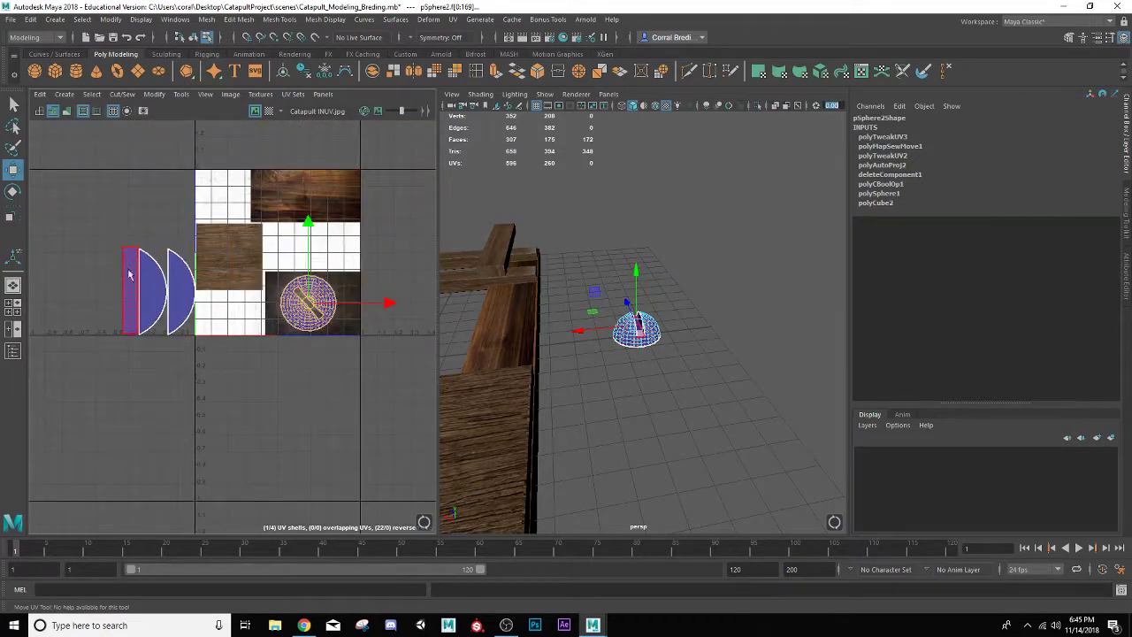
Move the slot's three UV shells onto the dark metal area, scale them to fit, and return to object selection
drag(212, 320, 215, 322)
drag(159, 293, 283, 305)
key(r)
scroll(362, 327, up, 2)
key(f)
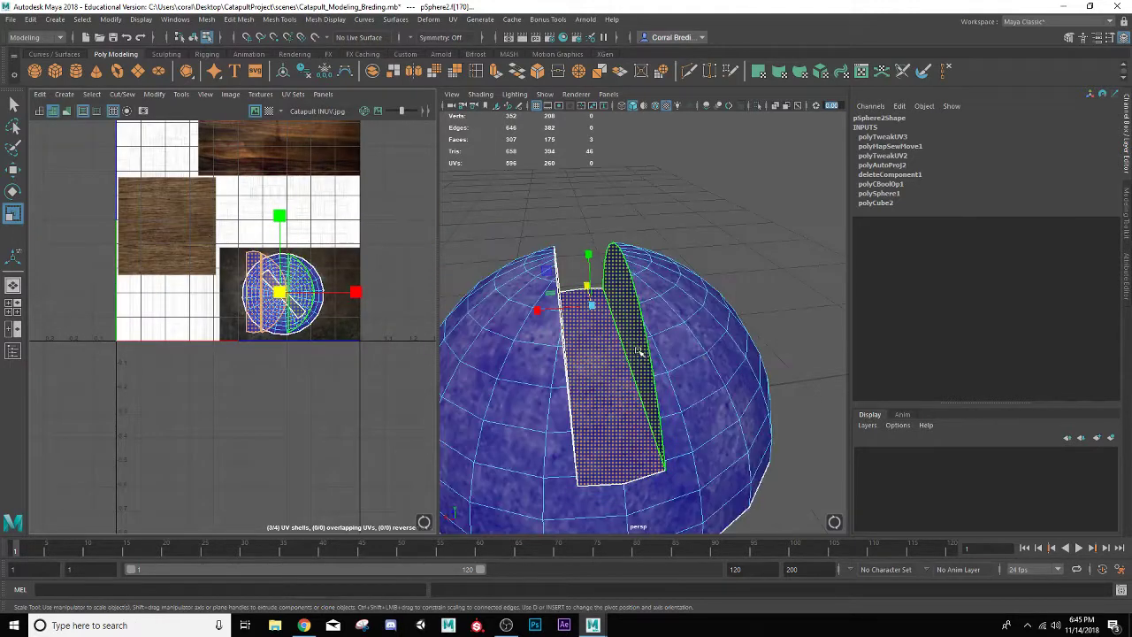
right_drag(688, 359, 736, 267)
scroll(725, 271, down, 5)
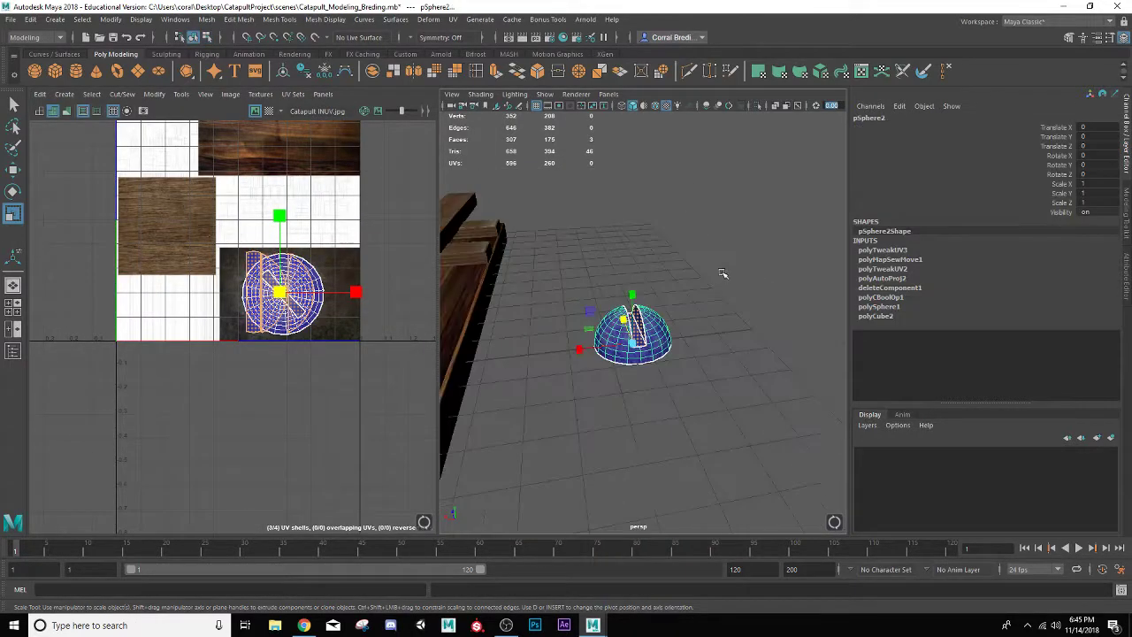
Switch to a single enlarged perspective view and scale the slotted half sphere down uniformly to about 0.258
click(695, 287)
alt+drag(650, 332, 747, 354)
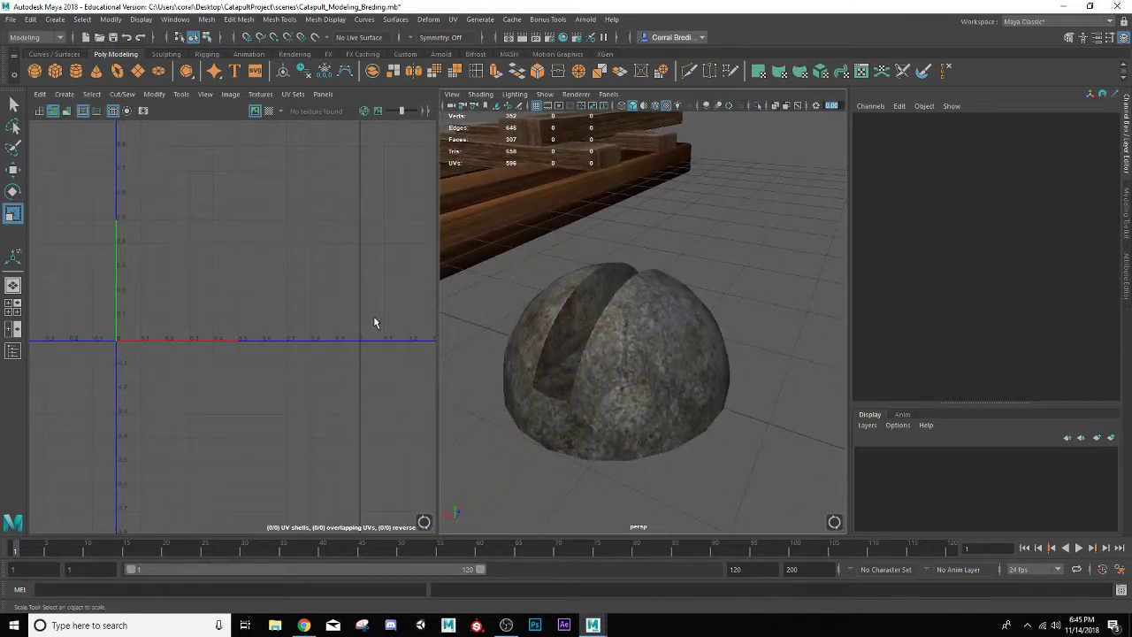
click(13, 285)
scroll(417, 348, down, 3)
click(419, 347)
scroll(491, 341, up, 3)
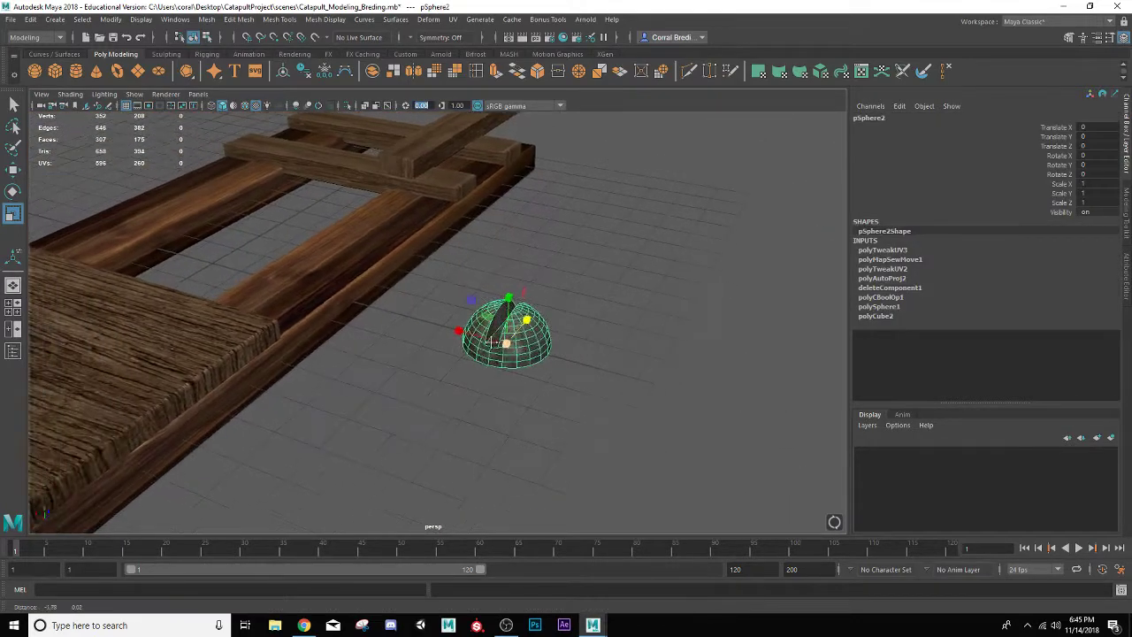
alt+drag(491, 341, 470, 374)
Move the small half sphere onto the plank platform's inner corner as a bolt head, at about X 4.88, Y 0.97, Z -4.03
key(w)
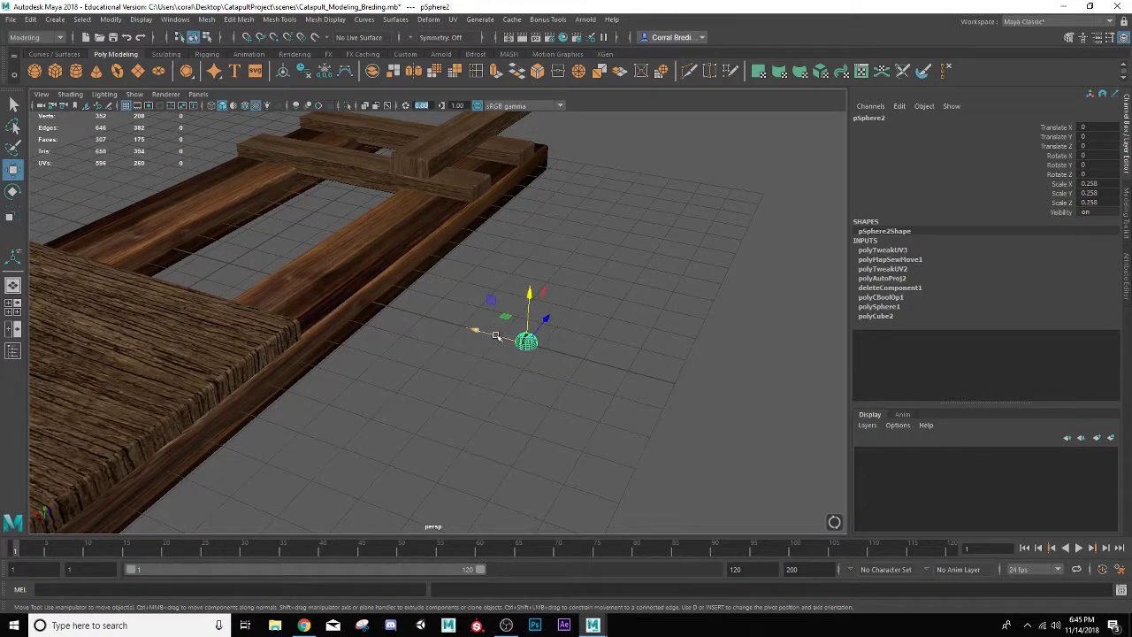
drag(496, 336, 318, 310)
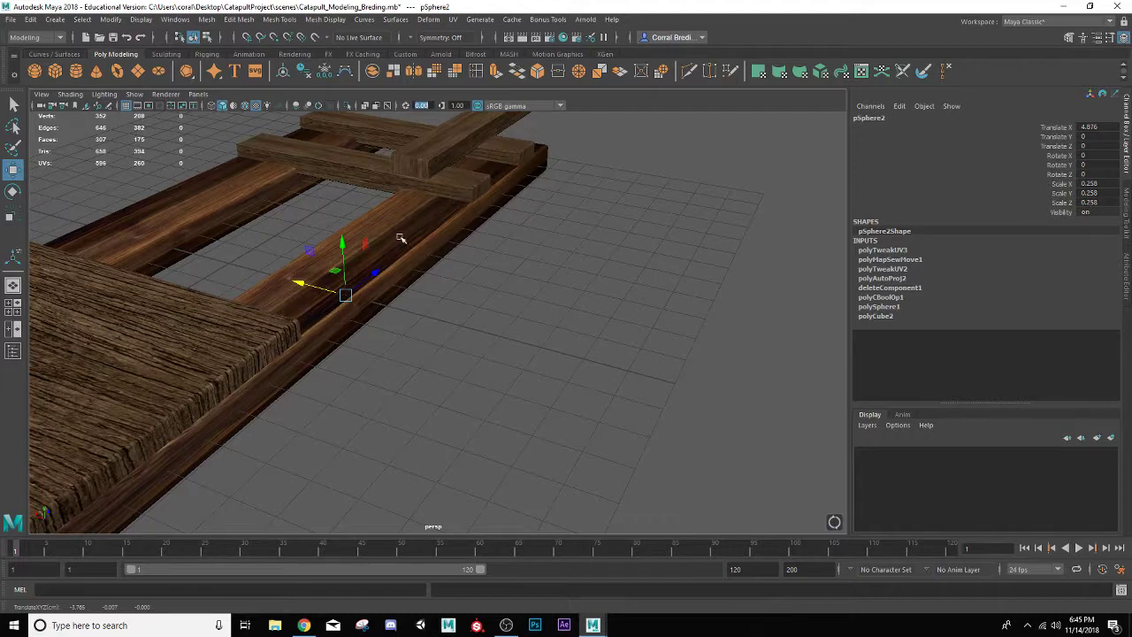
drag(369, 277, 307, 274)
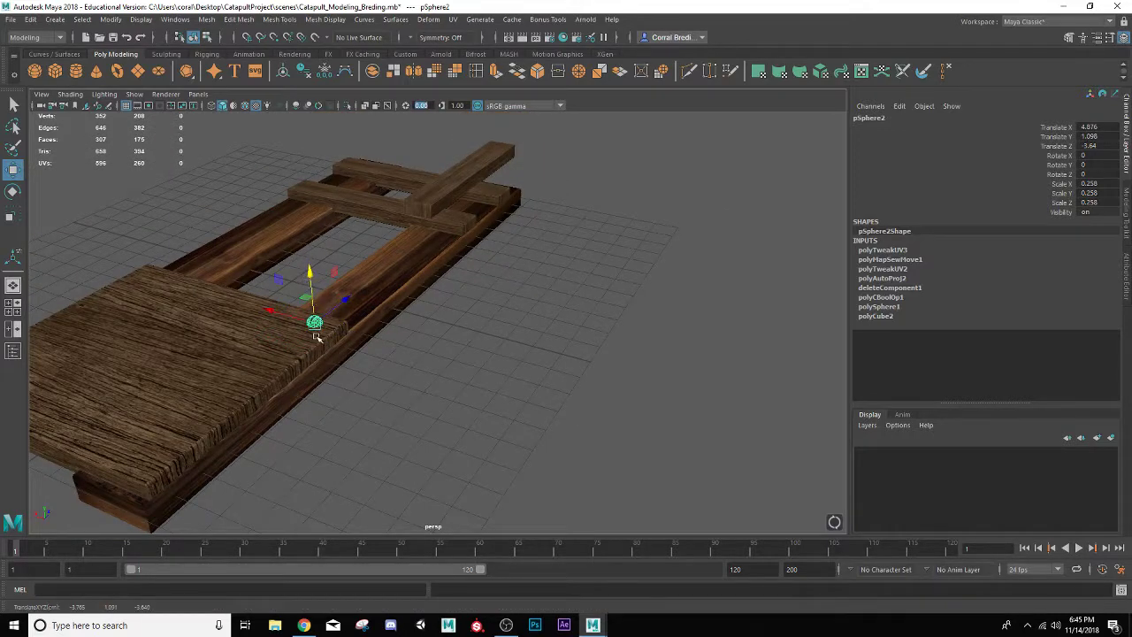
alt+drag(317, 337, 261, 319)
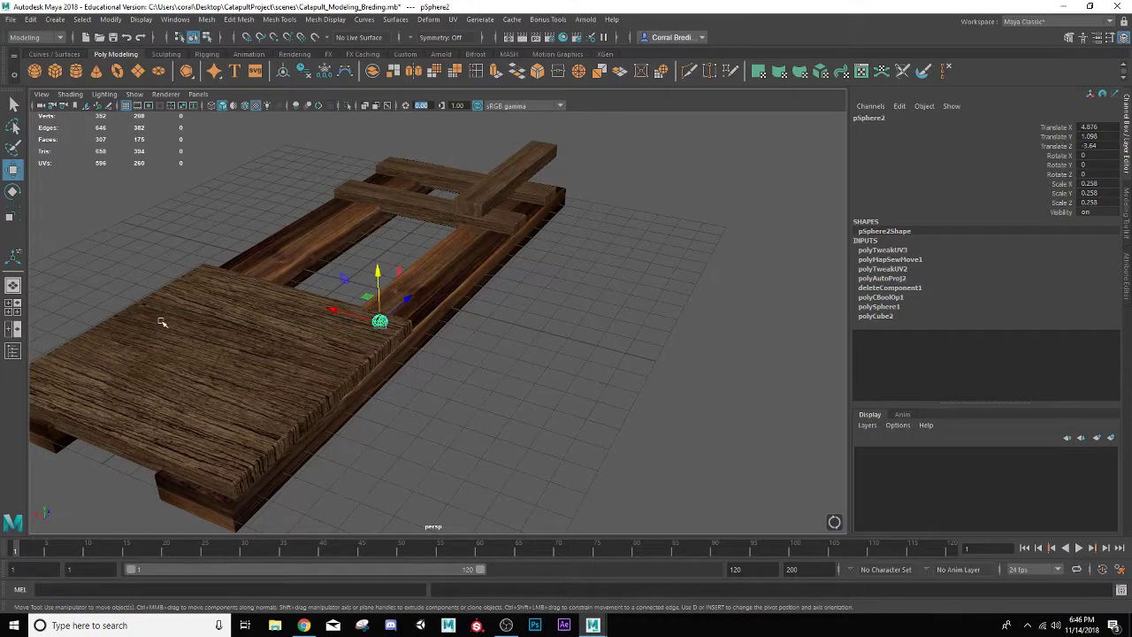
alt+drag(162, 323, 410, 296)
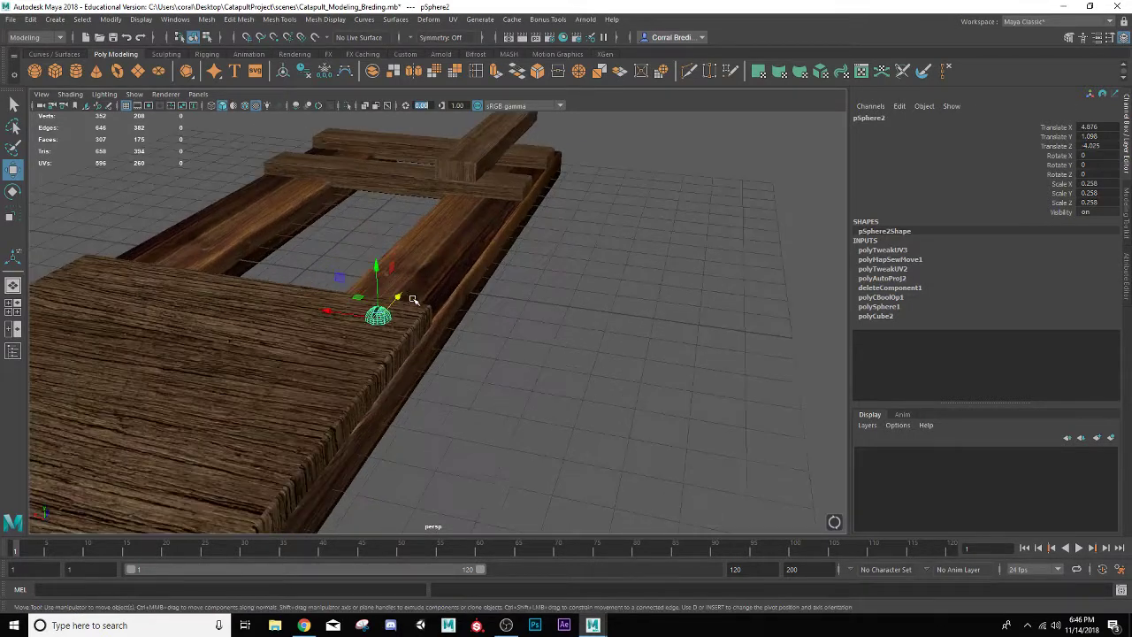
alt+middle_drag(412, 298, 411, 304)
alt+drag(409, 304, 330, 264)
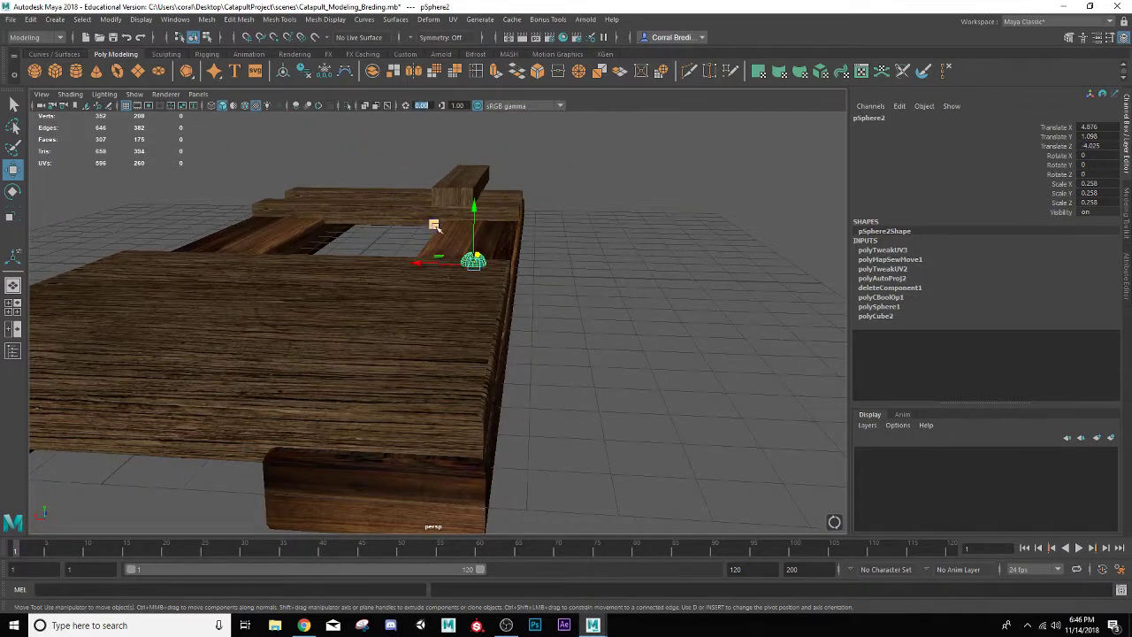
drag(473, 207, 475, 213)
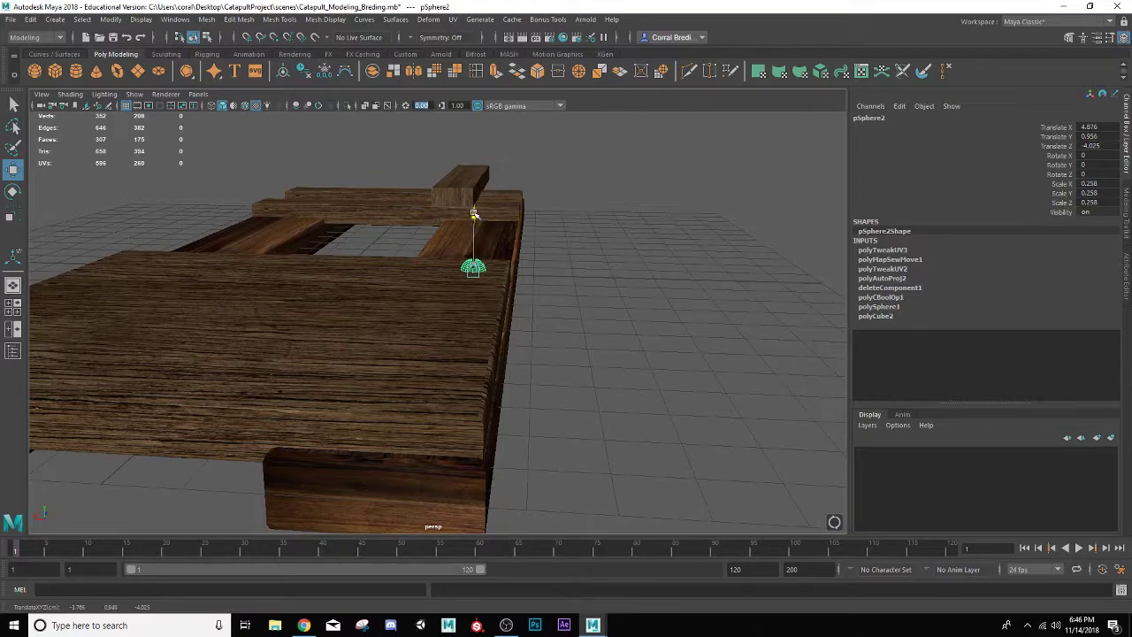
alt+drag(460, 275, 207, 435)
Duplicate the bolt head, move the copy to the platform's outer corner at about Z -11.32, and rotate it about 60.5 degrees in Y
key(ctrl+d)
key(e)
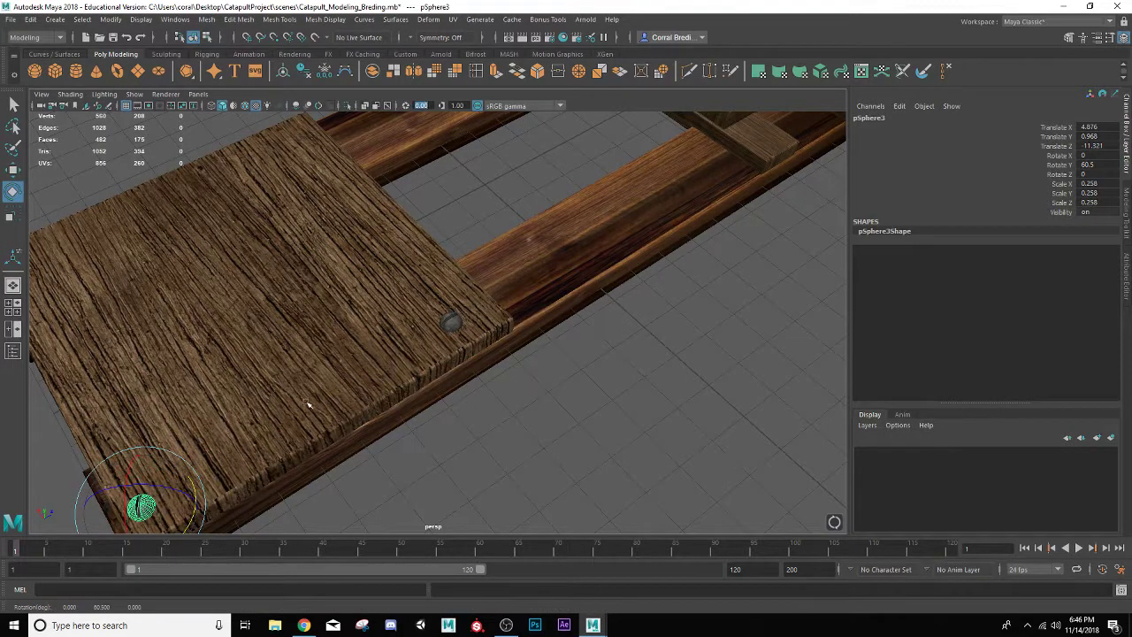
alt+drag(493, 401, 420, 397)
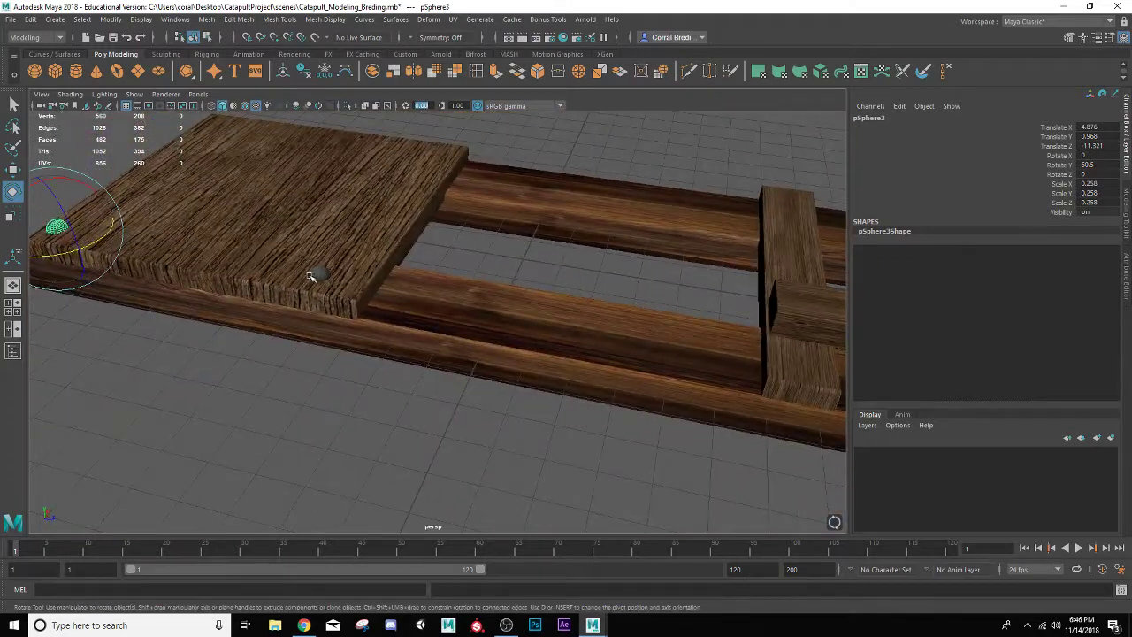
Duplicate the platform's inner bolt head and place rotated copies on the near ends of the two crossbeams
click(310, 277)
alt+drag(313, 296, 292, 297)
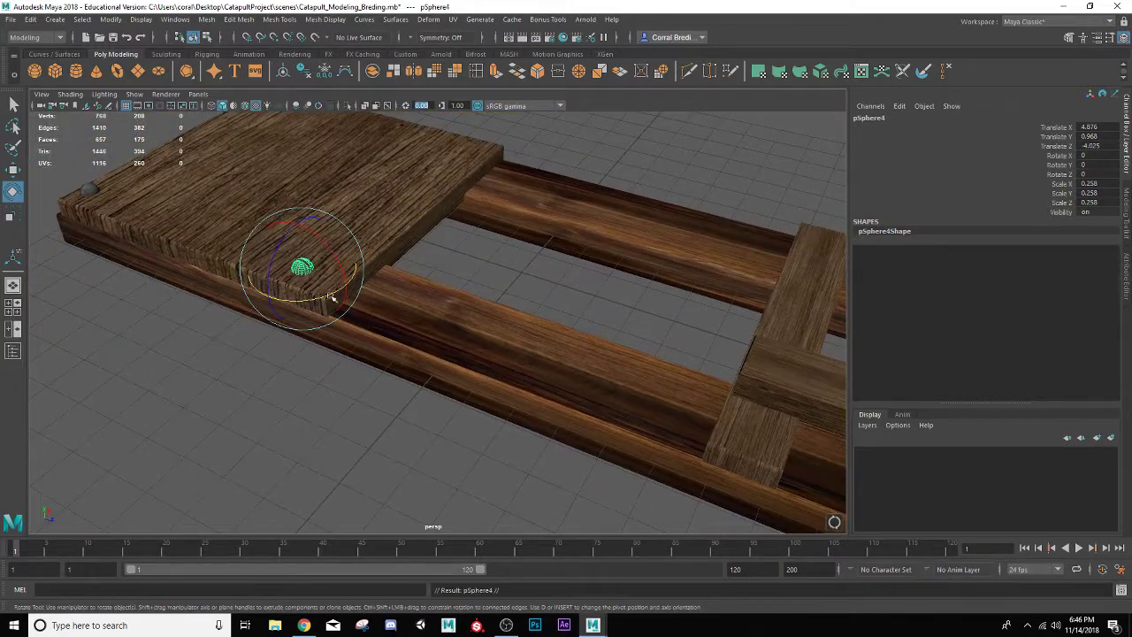
key(w)
drag(358, 291, 554, 390)
drag(624, 398, 581, 387)
key(e)
click(487, 204)
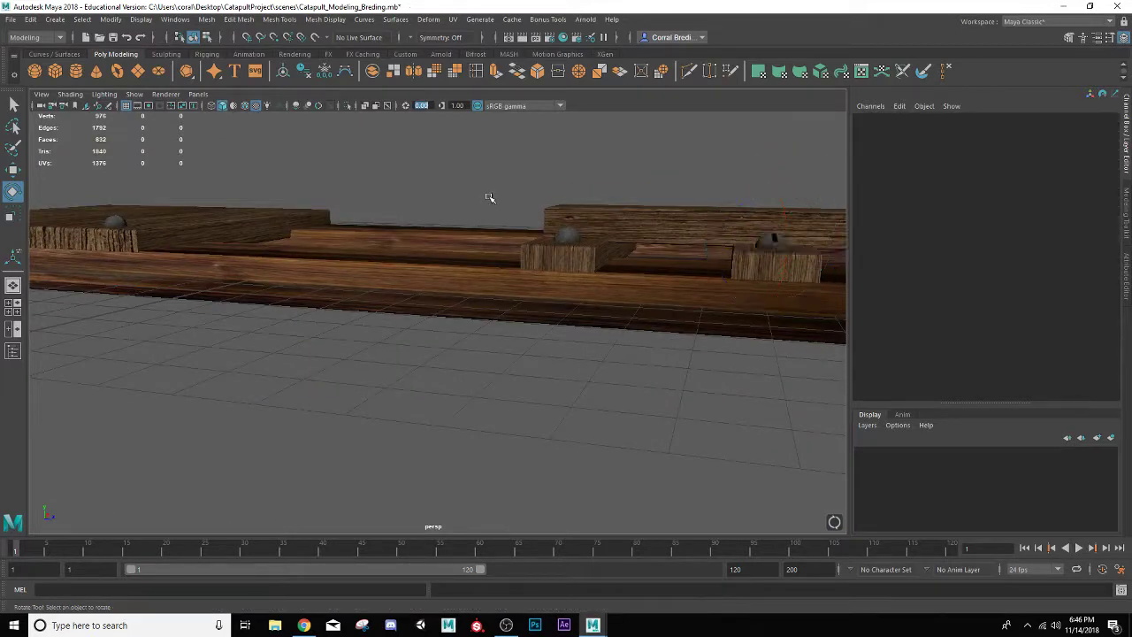
alt+drag(489, 198, 601, 236)
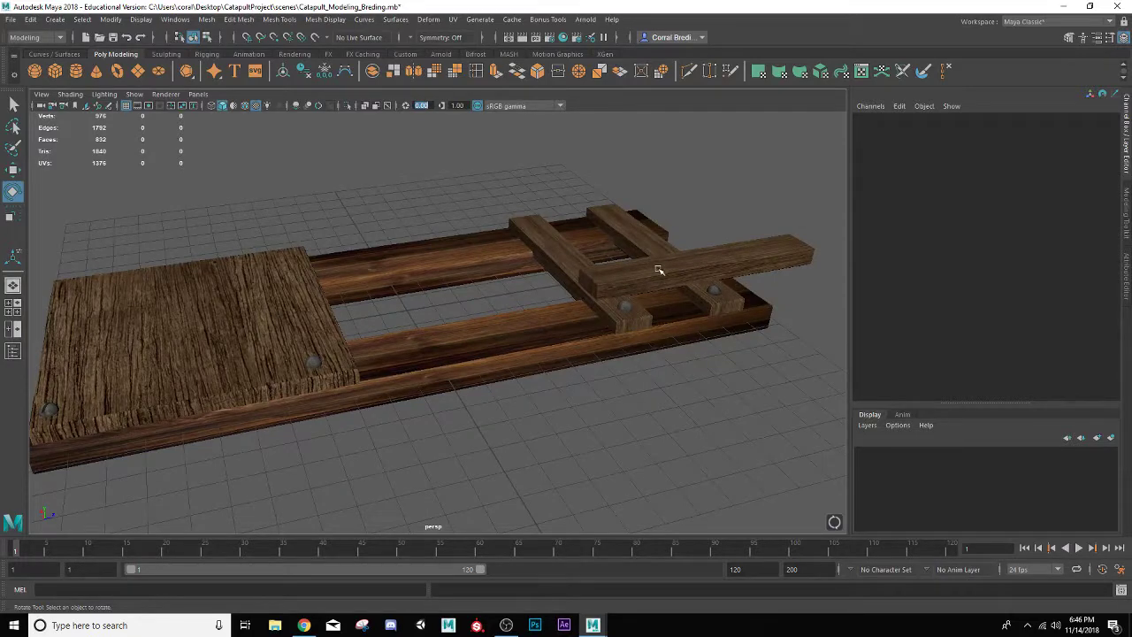
alt+drag(555, 367, 689, 334)
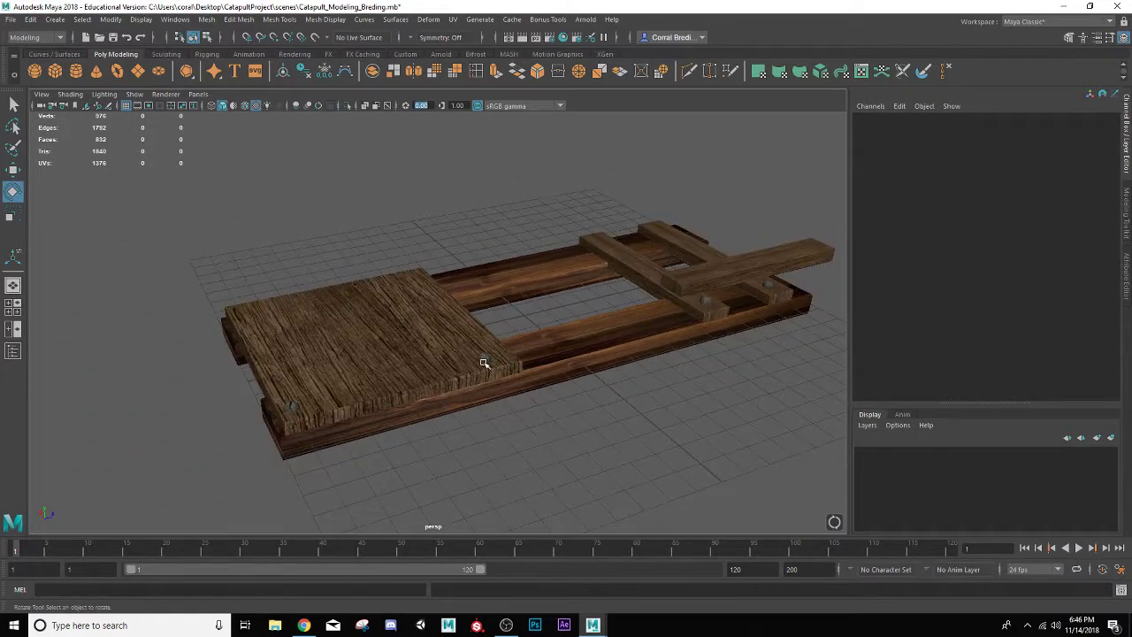
mouse_move(484, 363)
alt+mouse_down()
mouse_move(470, 387)
mouse_move(505, 374)
mouse_move(503, 356)
mouse_move(463, 348)
mouse_move(481, 353)
alt+mouse_up()
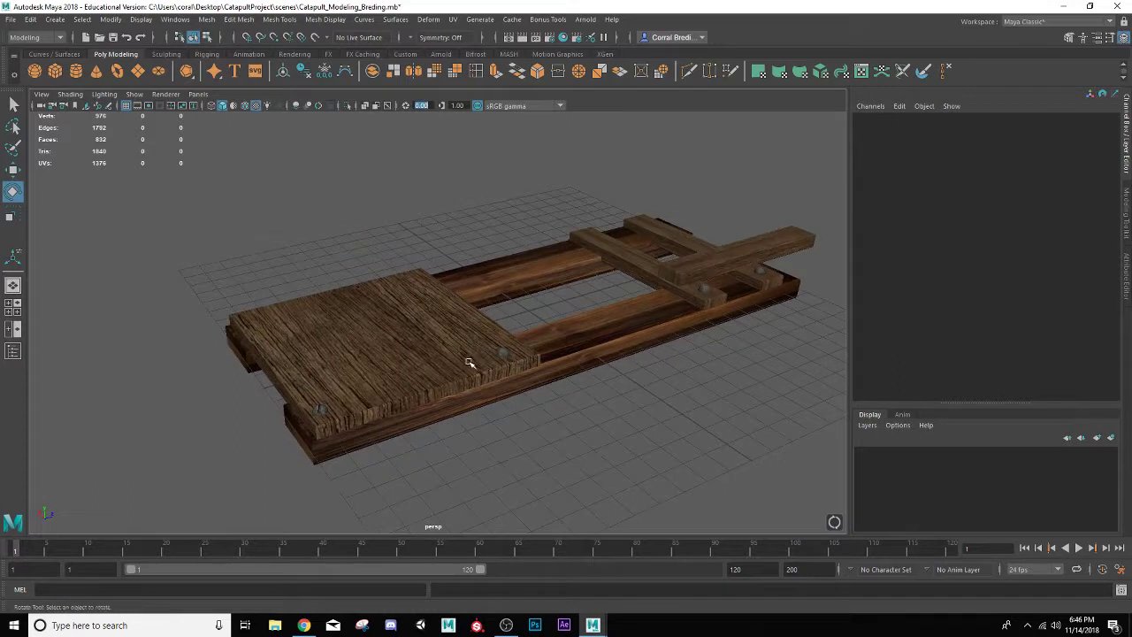
scroll(463, 363, up, 2)
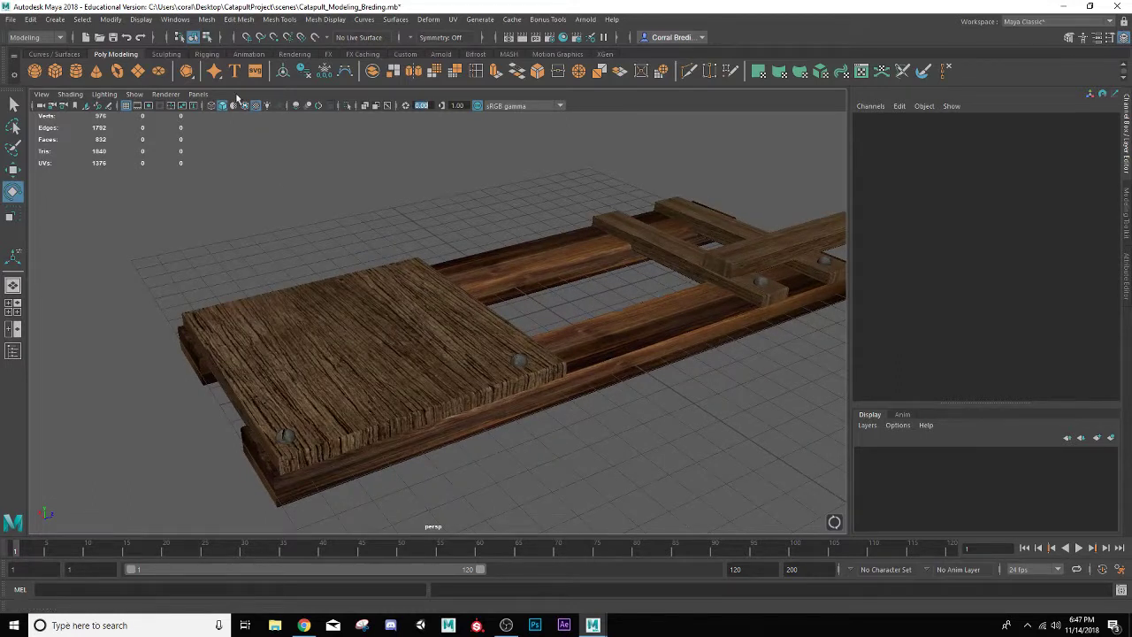
Create a polygon cube, raise it above the catapult to about Y 4.65, and stretch it to about 3.65 in Z
click(55, 72)
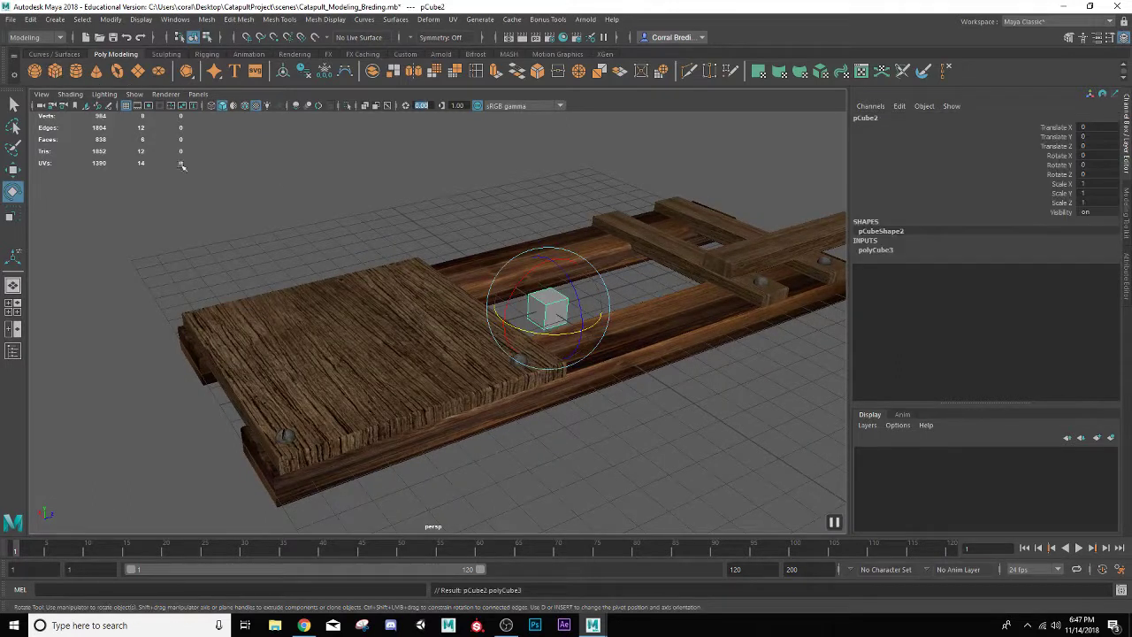
key(w)
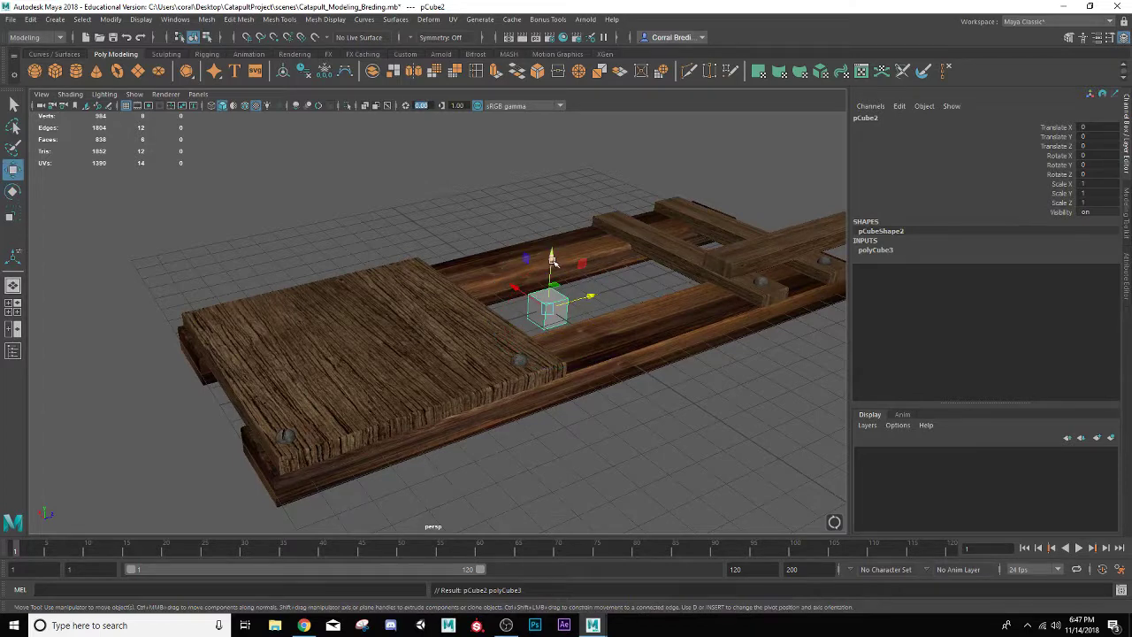
drag(552, 259, 699, 306)
key(r)
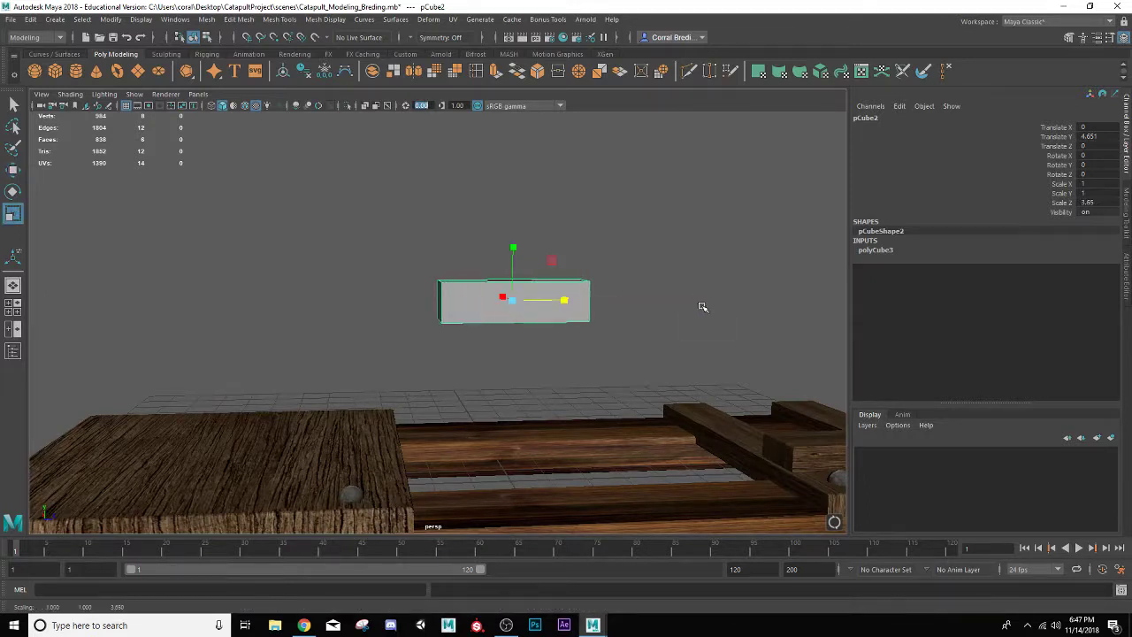
Select the stretched cube's two end faces and extrude them outward by about 0.98
scroll(562, 331, up, 3)
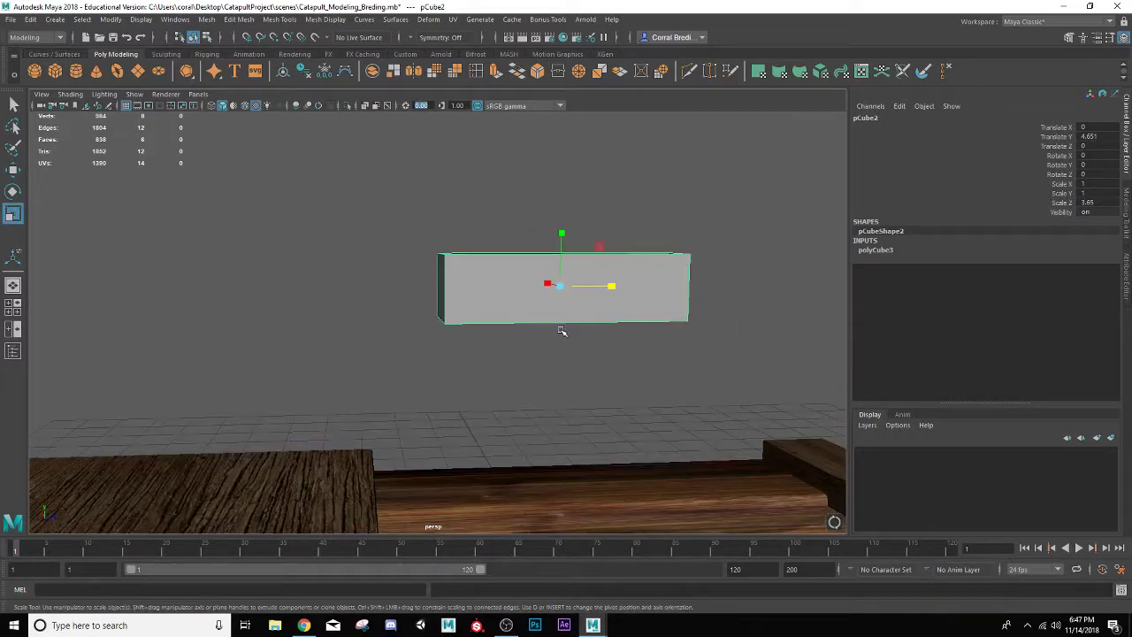
right_click(495, 272)
right_drag(496, 283, 497, 301)
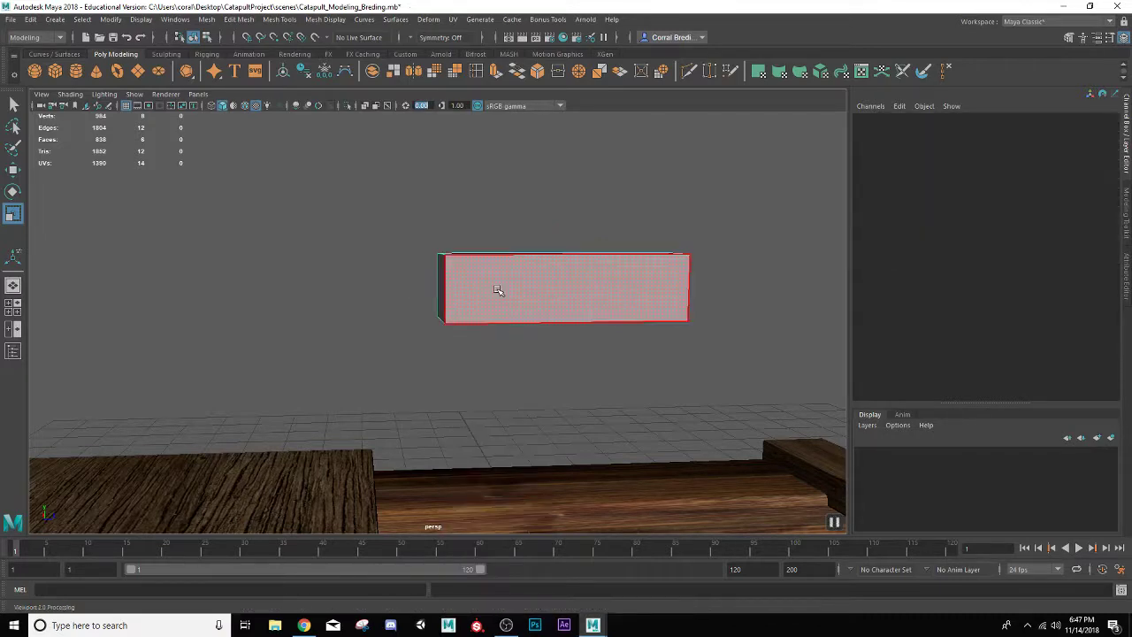
click(441, 299)
alt+drag(477, 322, 418, 360)
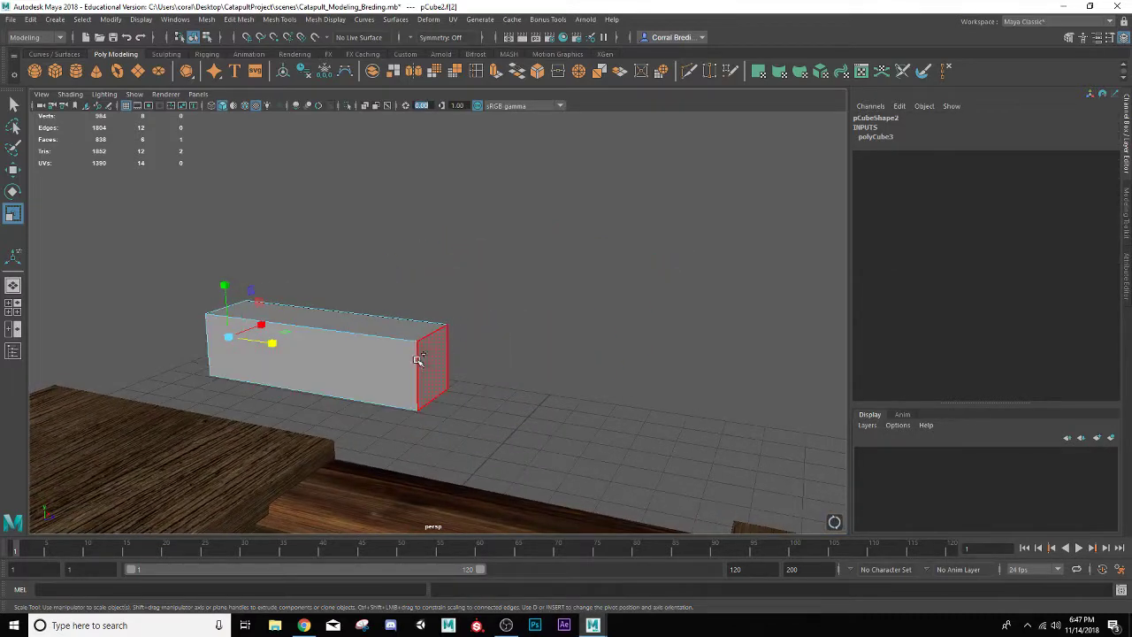
shift+click(336, 367)
alt+drag(330, 371, 569, 435)
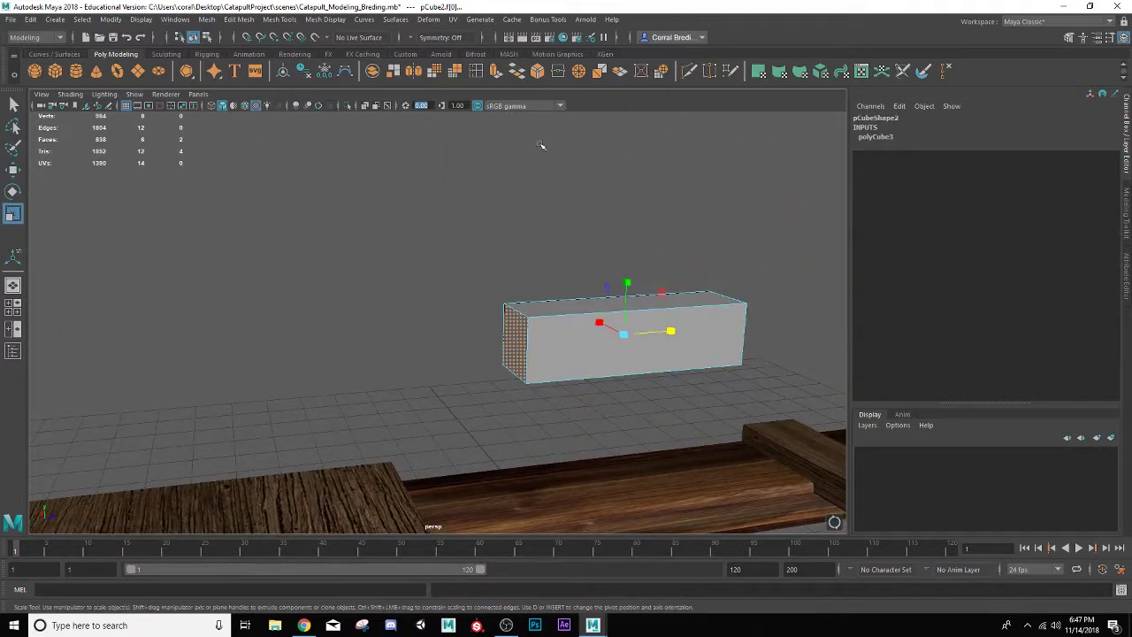
click(496, 70)
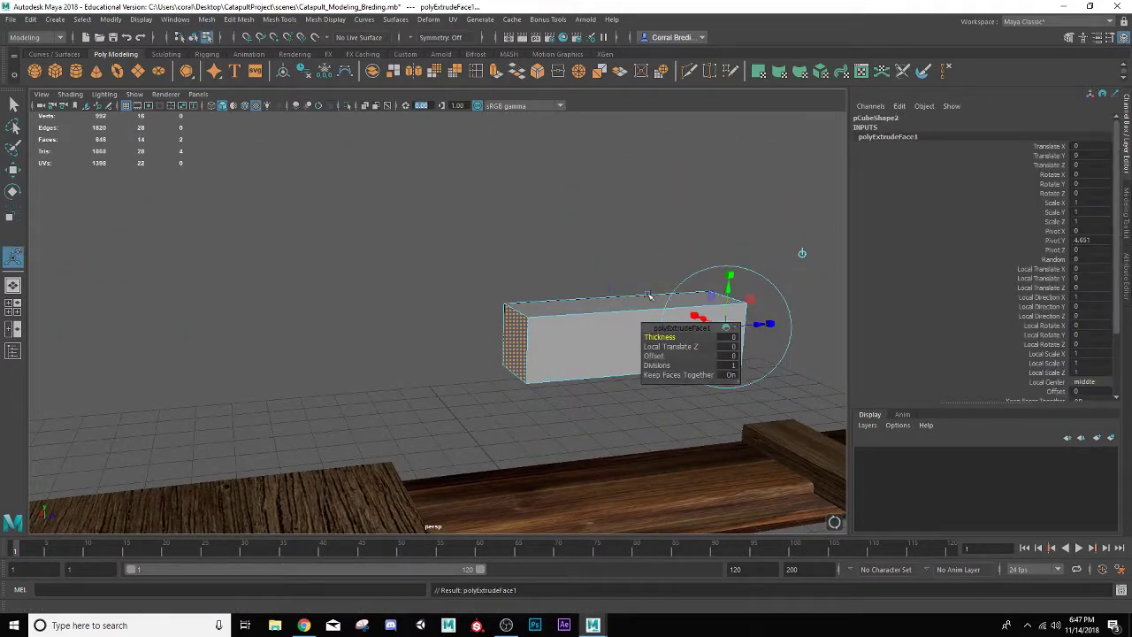
alt+drag(619, 283, 574, 278)
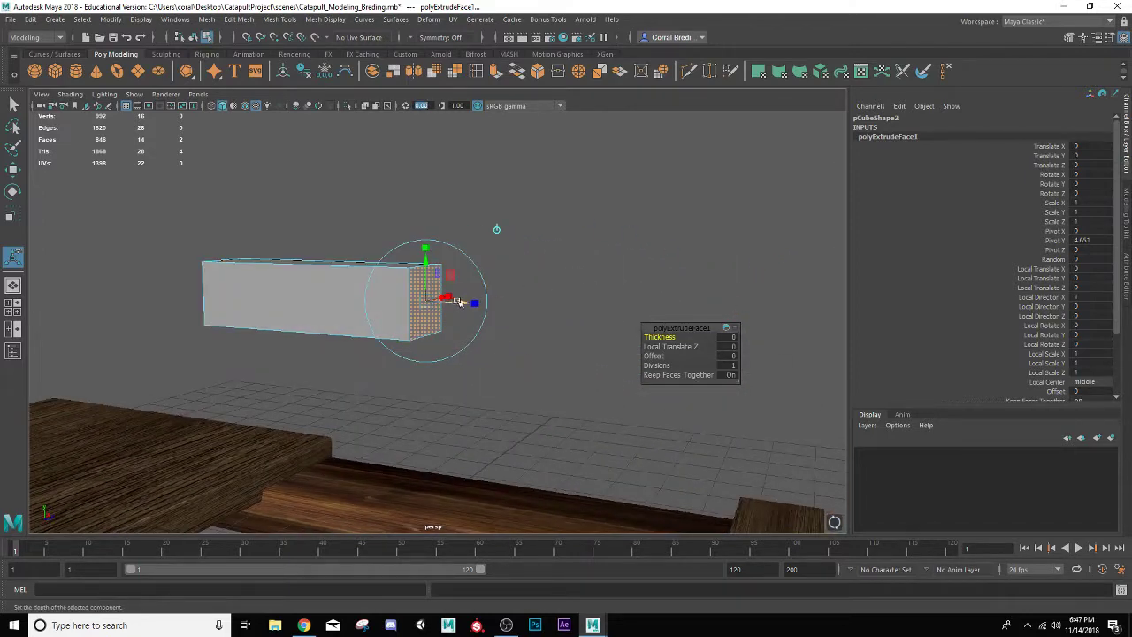
drag(459, 302, 473, 321)
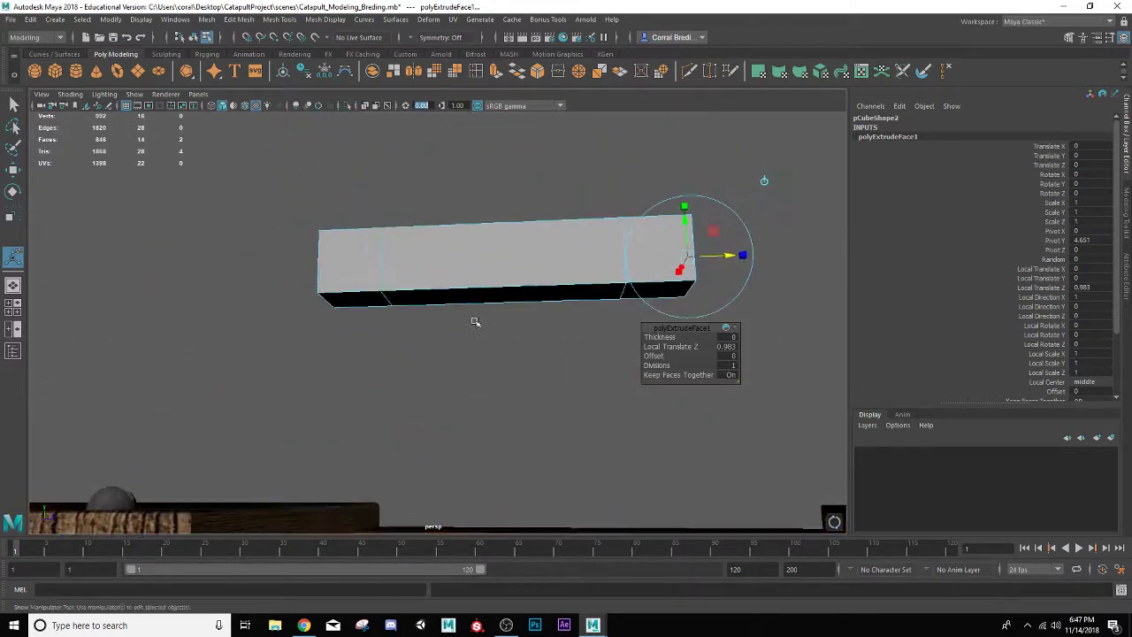
Extrude the undersides of the beam's two end segments downward by about 3.15 to form legs
click(375, 299)
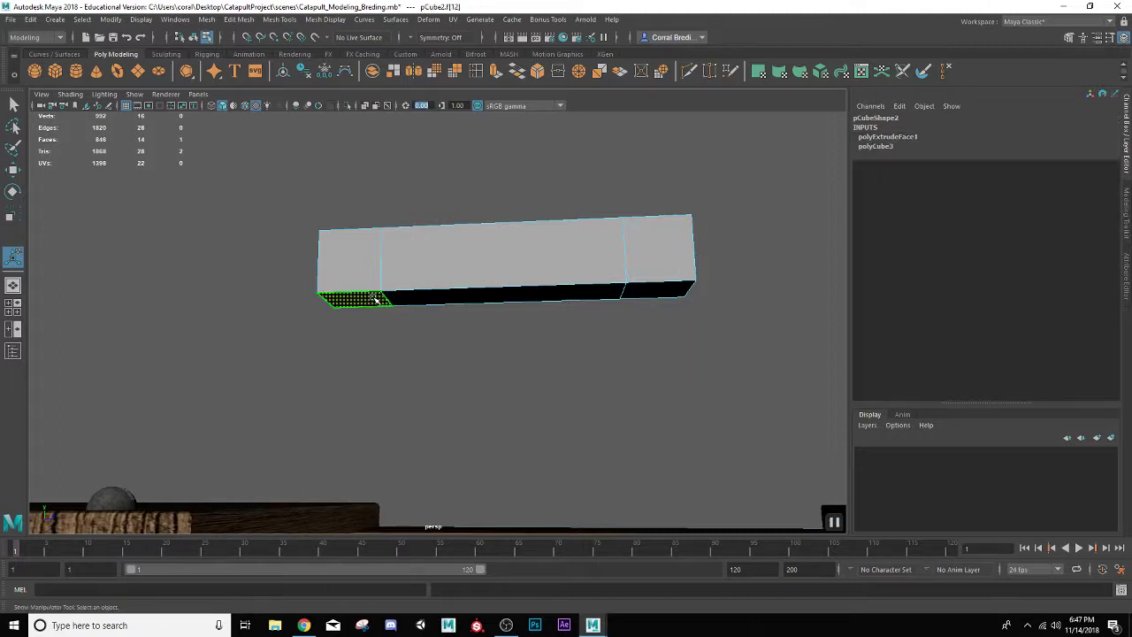
shift+click(662, 292)
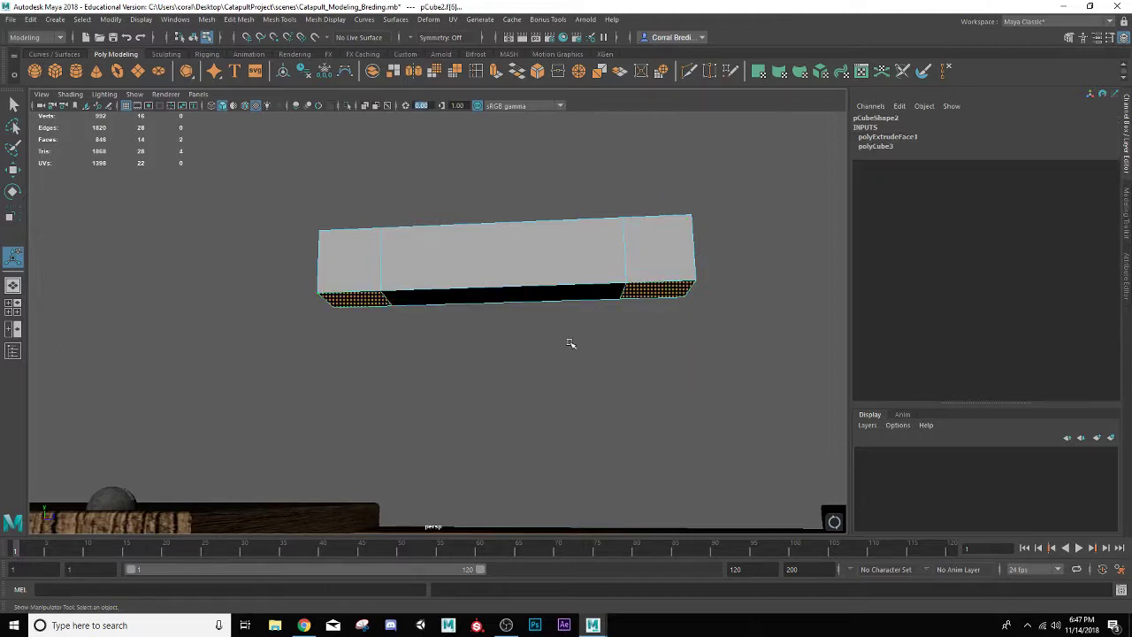
alt+drag(570, 344, 529, 298)
click(496, 72)
drag(546, 367, 541, 470)
Extrude the bottom faces of both legs down a further 0.98 or so as separate end segments
scroll(534, 432, up, 2)
alt+drag(508, 379, 488, 315)
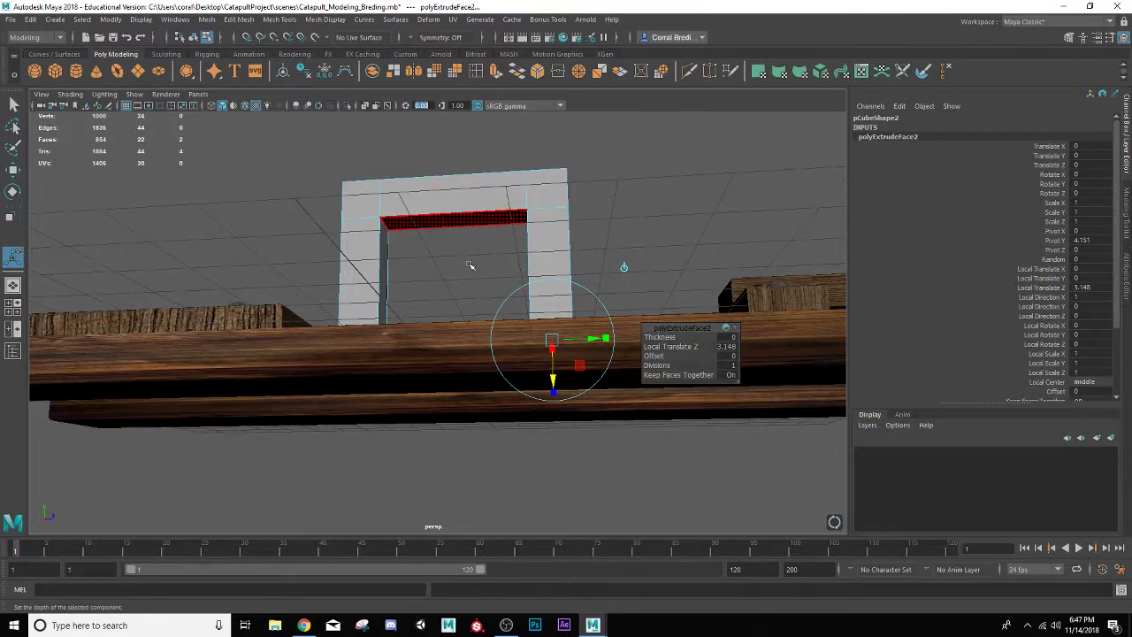
alt+drag(470, 265, 468, 237)
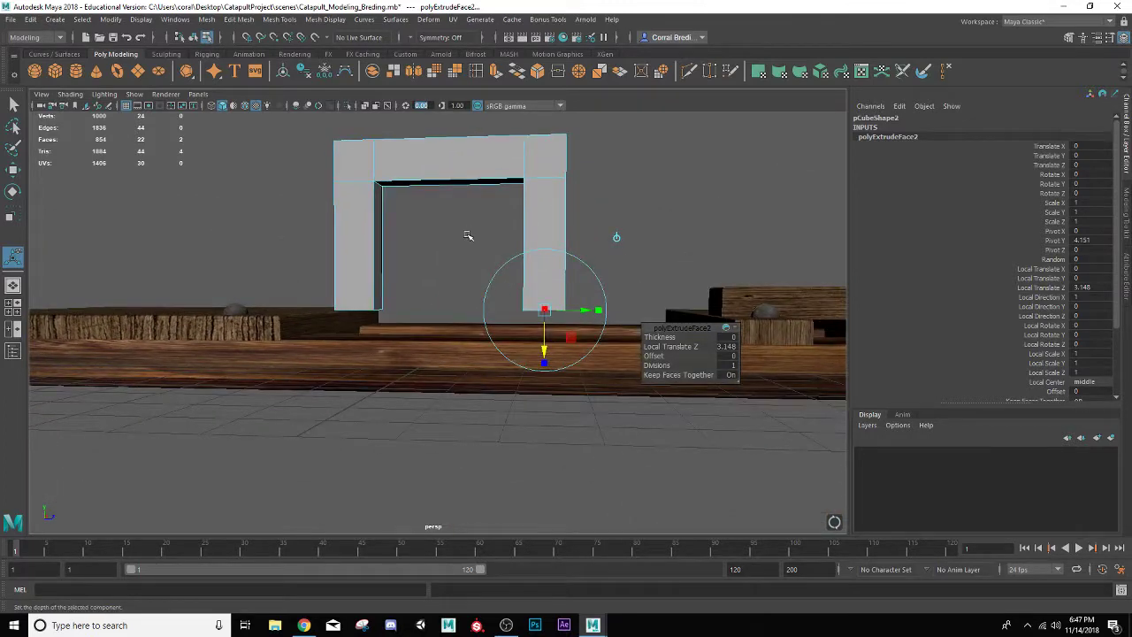
key(ctrl+e)
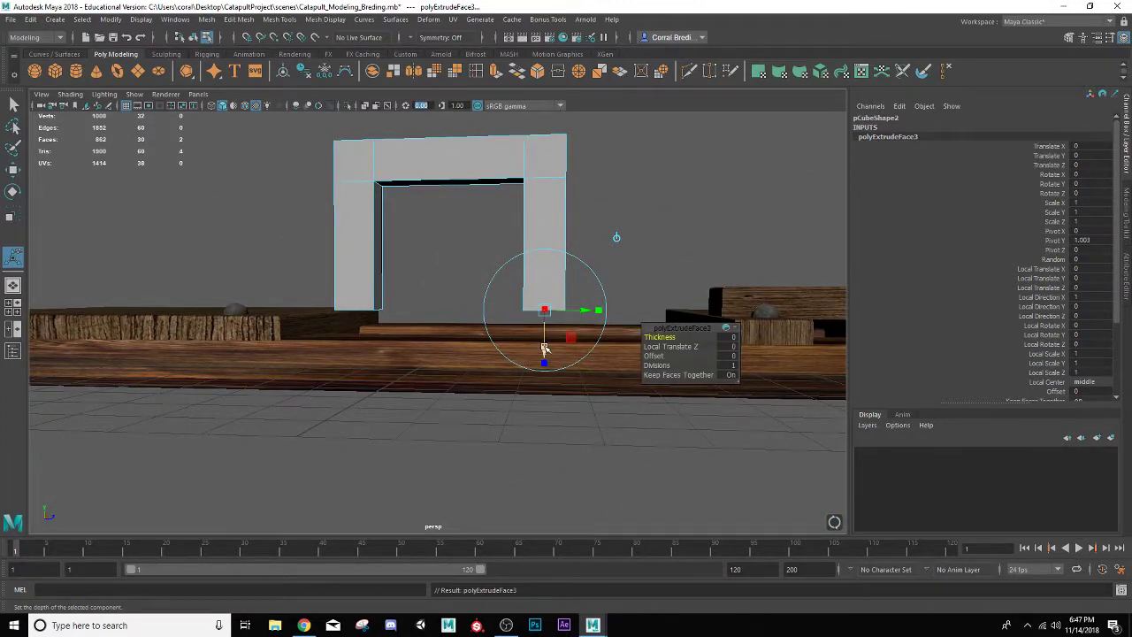
drag(543, 348, 543, 387)
alt+drag(509, 348, 485, 362)
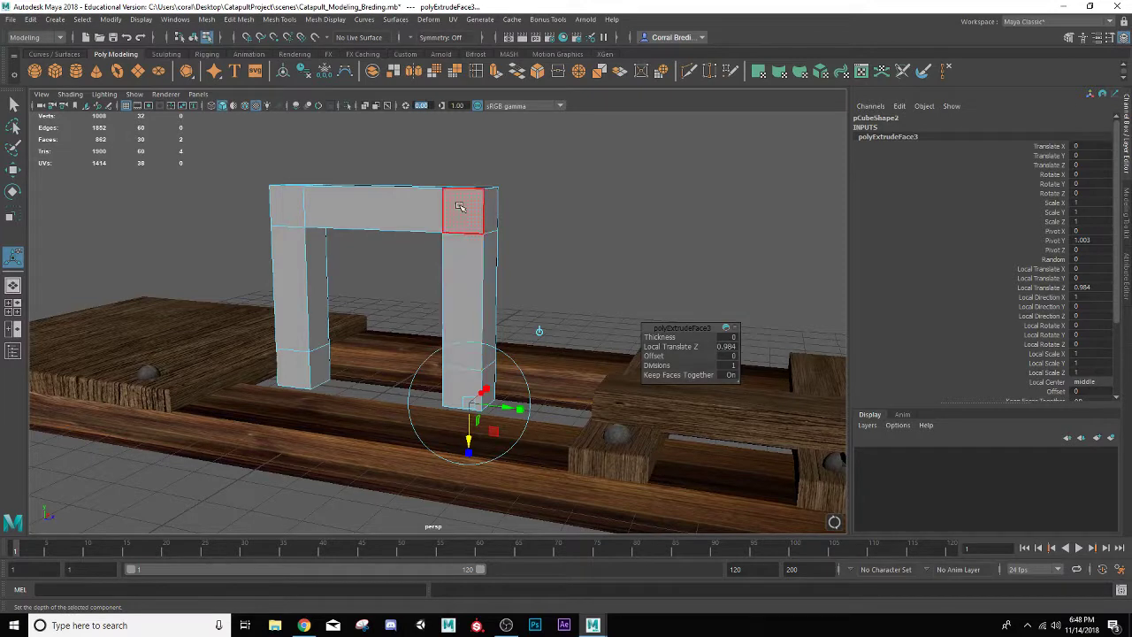
Return to object selection and raise the U-shaped frame higher above the catapult base
right_drag(459, 207, 511, 189)
alt+drag(458, 207, 491, 250)
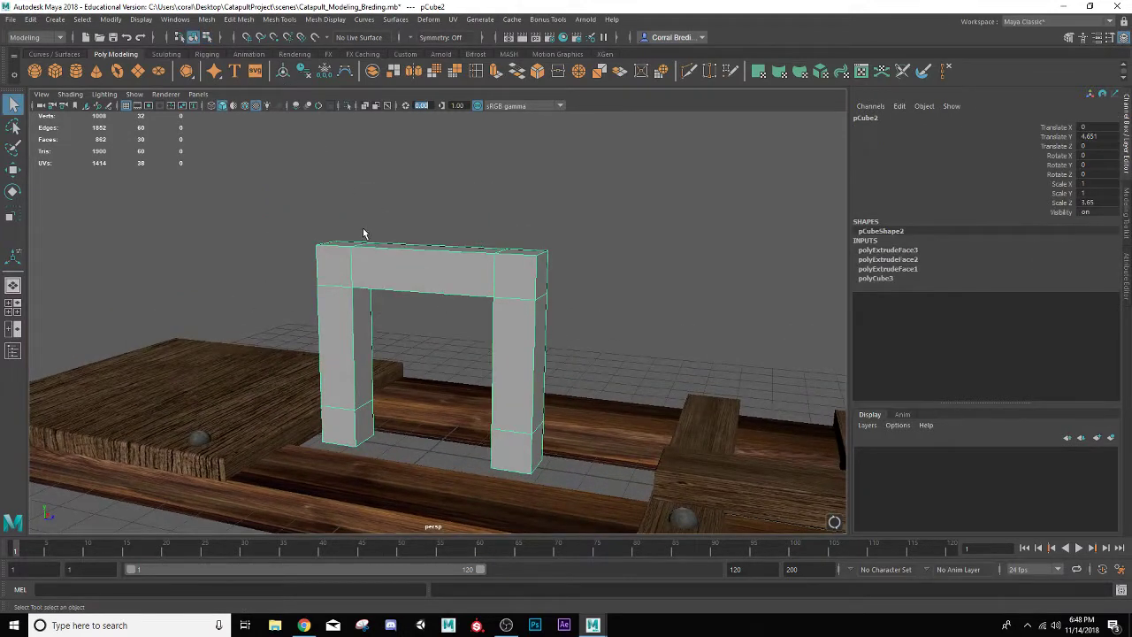
key(w)
drag(433, 296, 433, 189)
scroll(427, 214, up, 3)
scroll(427, 214, down, 3)
Extrude the outer side faces of both legs' lowest segments outward by about 1.129 to form feet
alt+drag(383, 230, 505, 271)
right_drag(592, 351, 589, 318)
click(579, 389)
alt+drag(579, 389, 457, 368)
shift+click(459, 362)
alt+drag(363, 340, 420, 323)
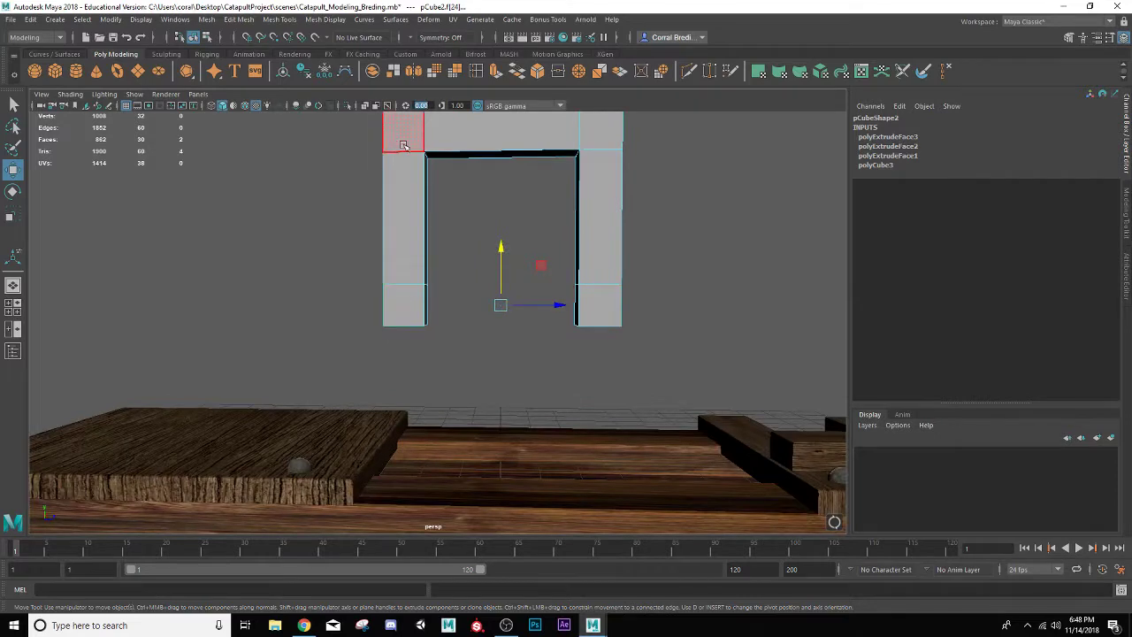
click(501, 75)
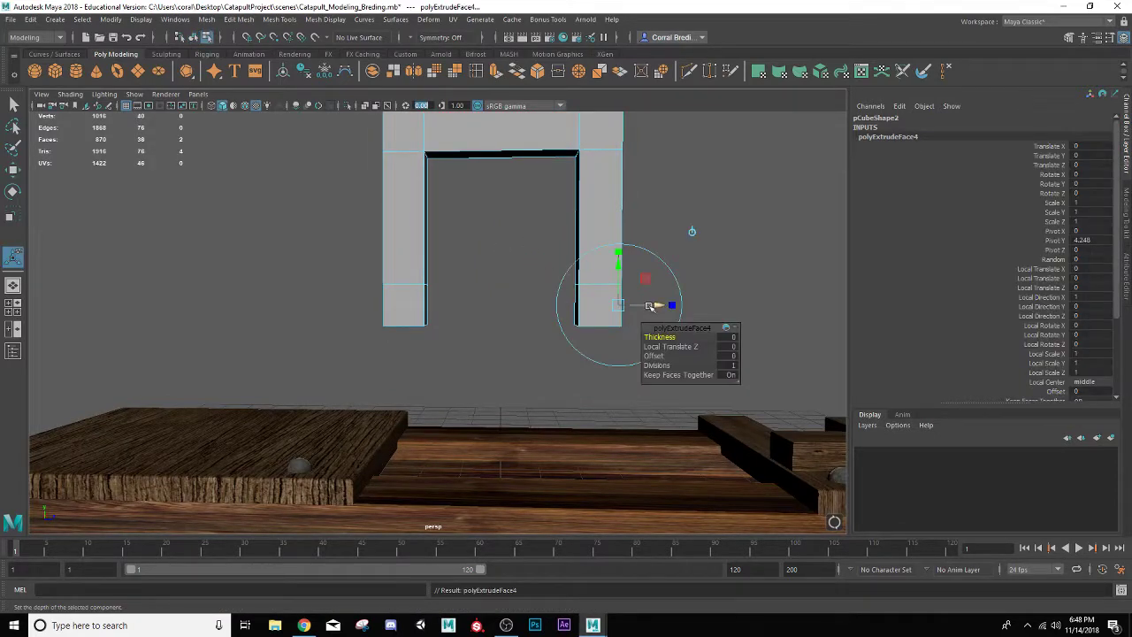
drag(650, 306, 706, 305)
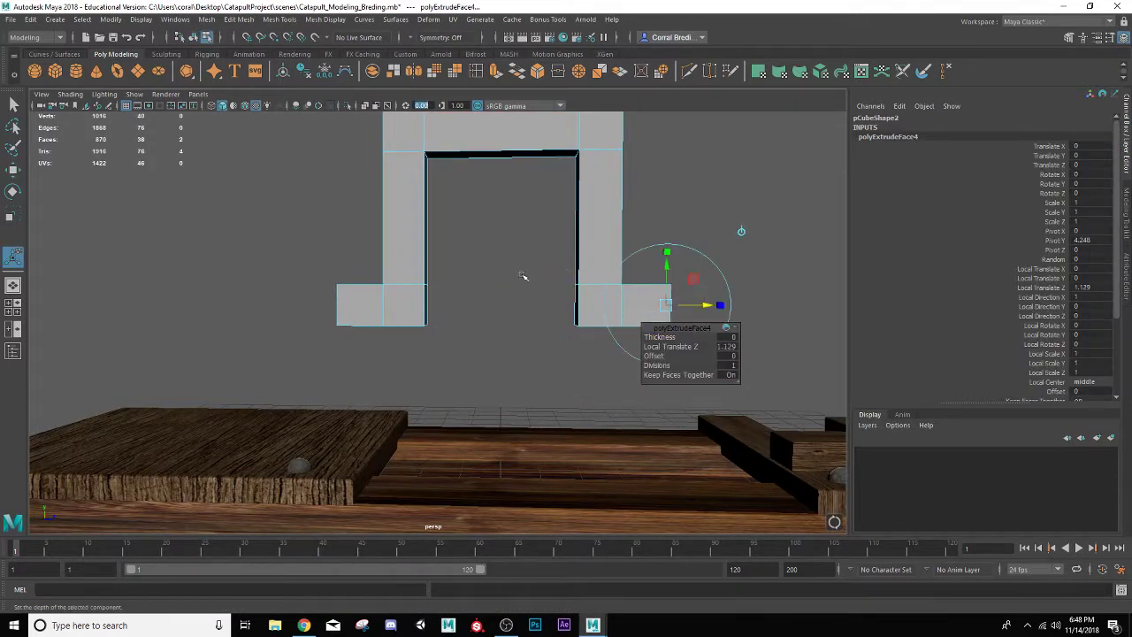
alt+drag(522, 276, 546, 162)
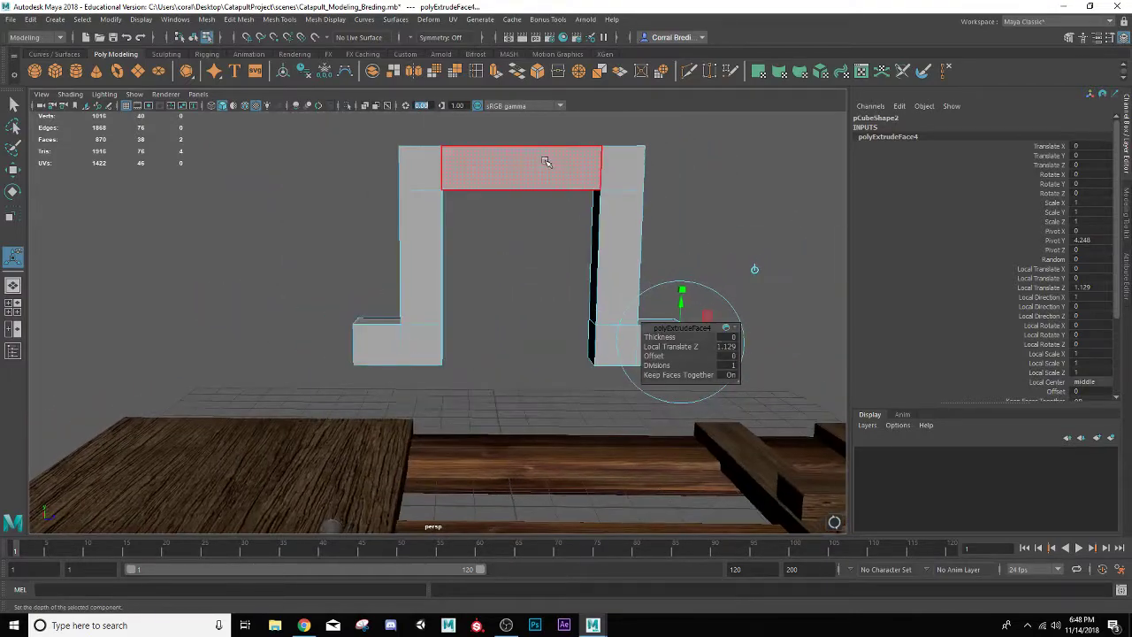
Return to object selection and rename the footed frame Mesh_Bracket
right_drag(545, 162, 573, 139)
scroll(572, 140, down, 3)
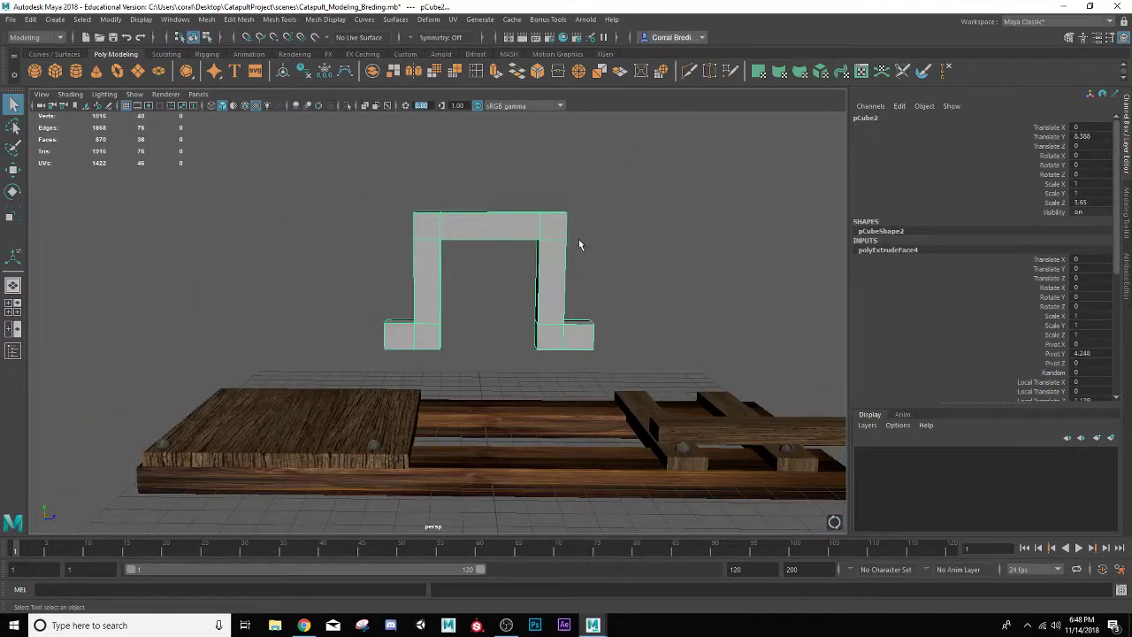
click(550, 249)
double_click(872, 119)
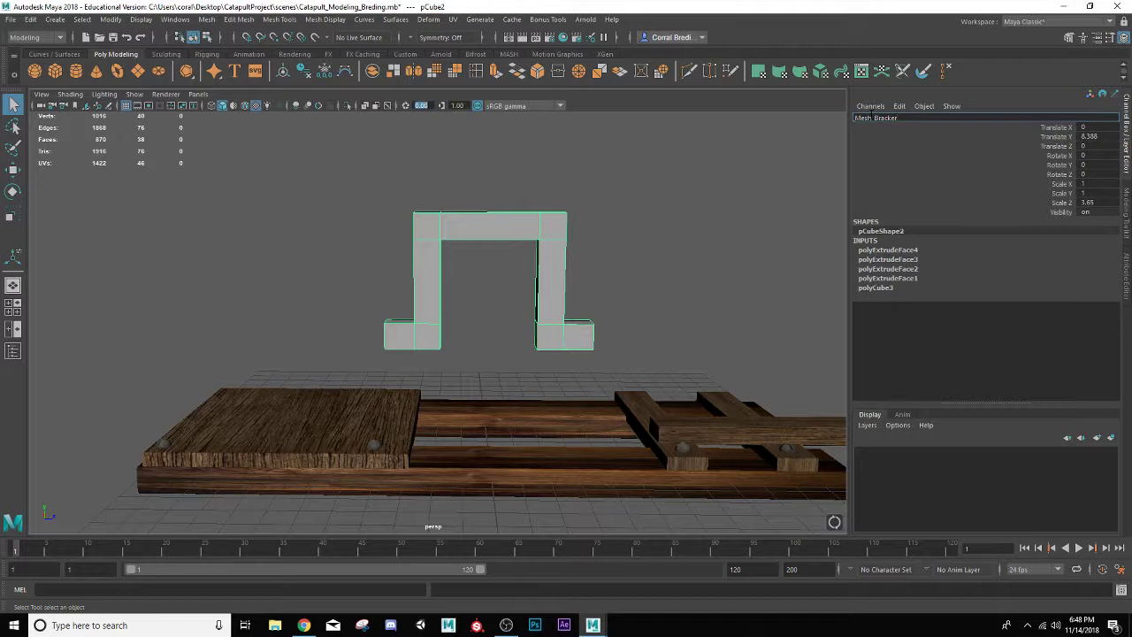
key(Return)
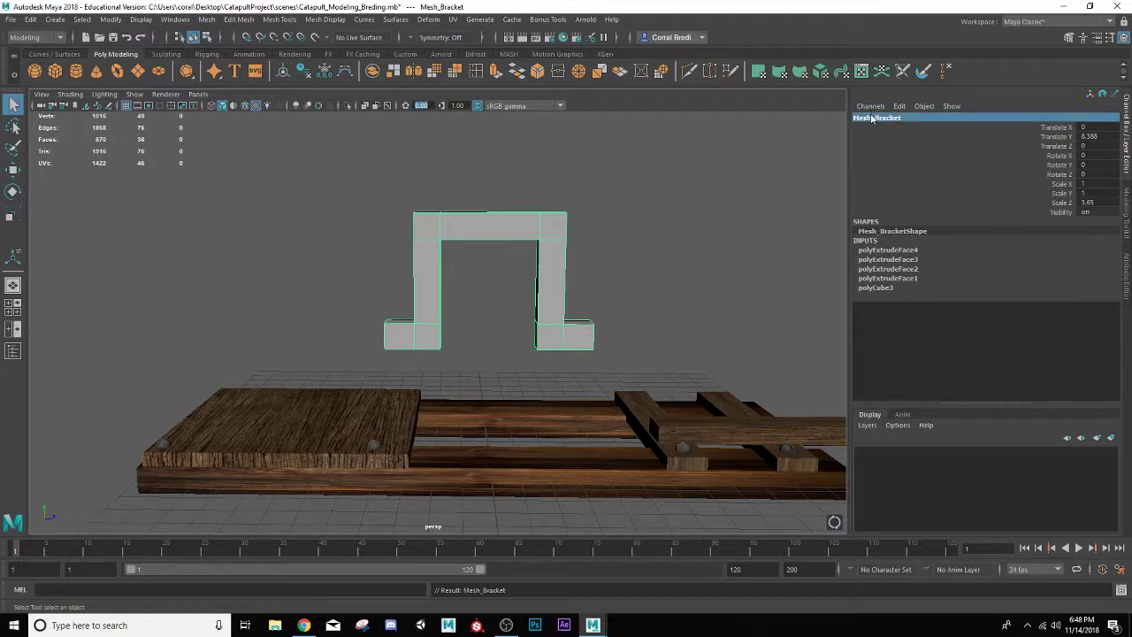
Freeze the bracket's transformations and delete its construction history
click(324, 76)
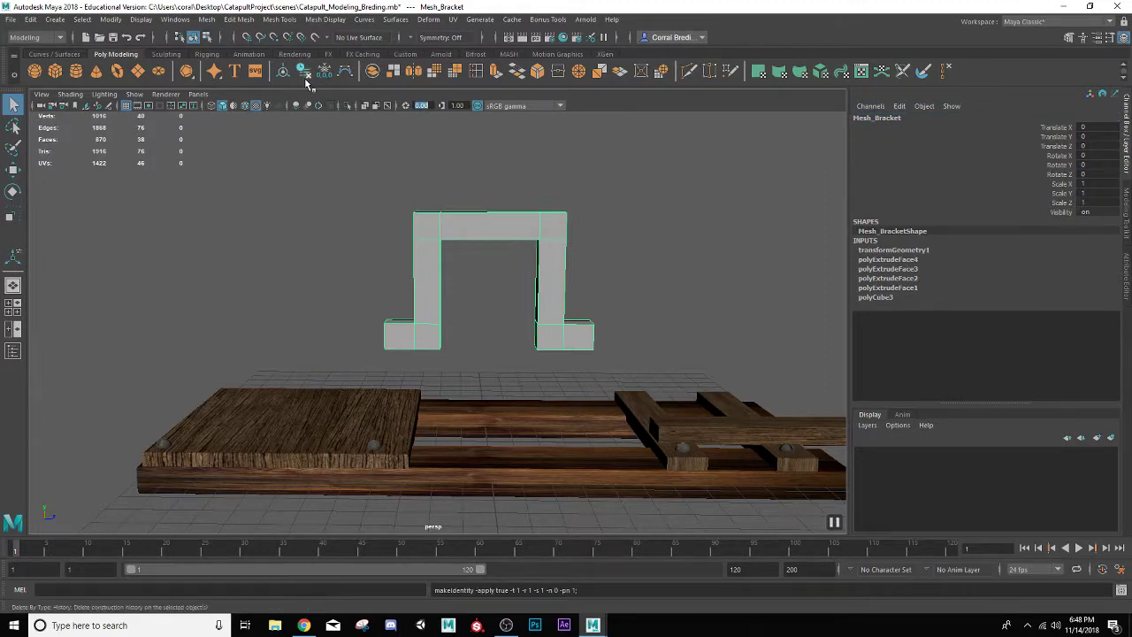
click(306, 80)
Assign the existing lambert2 catapult texture material to the bracket
alt+drag(470, 213, 562, 235)
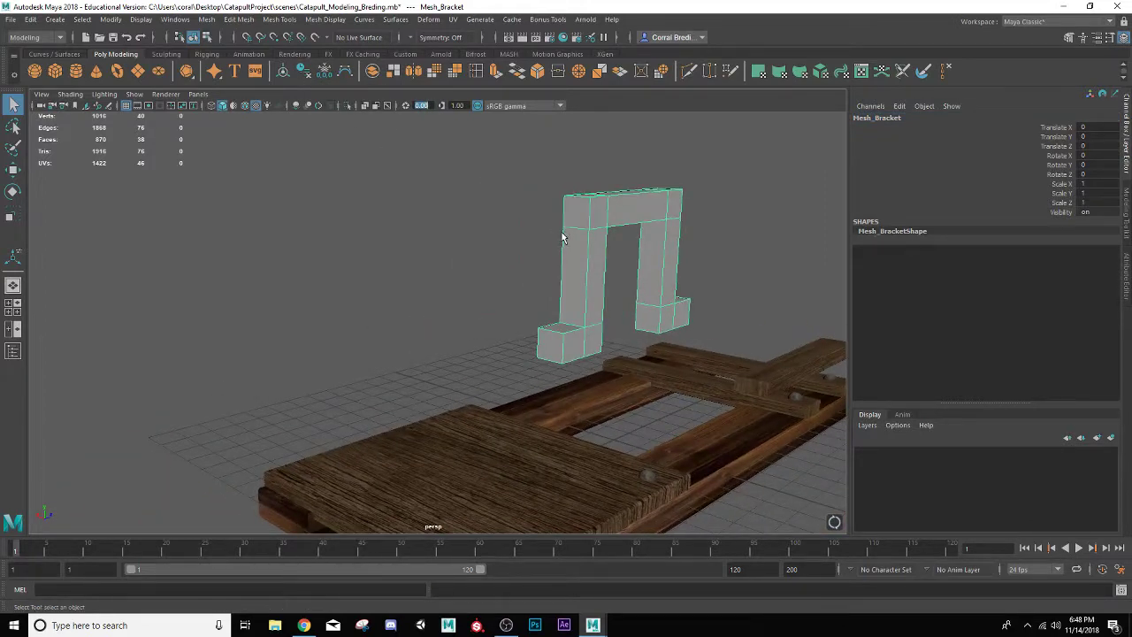
scroll(560, 237, up, 2)
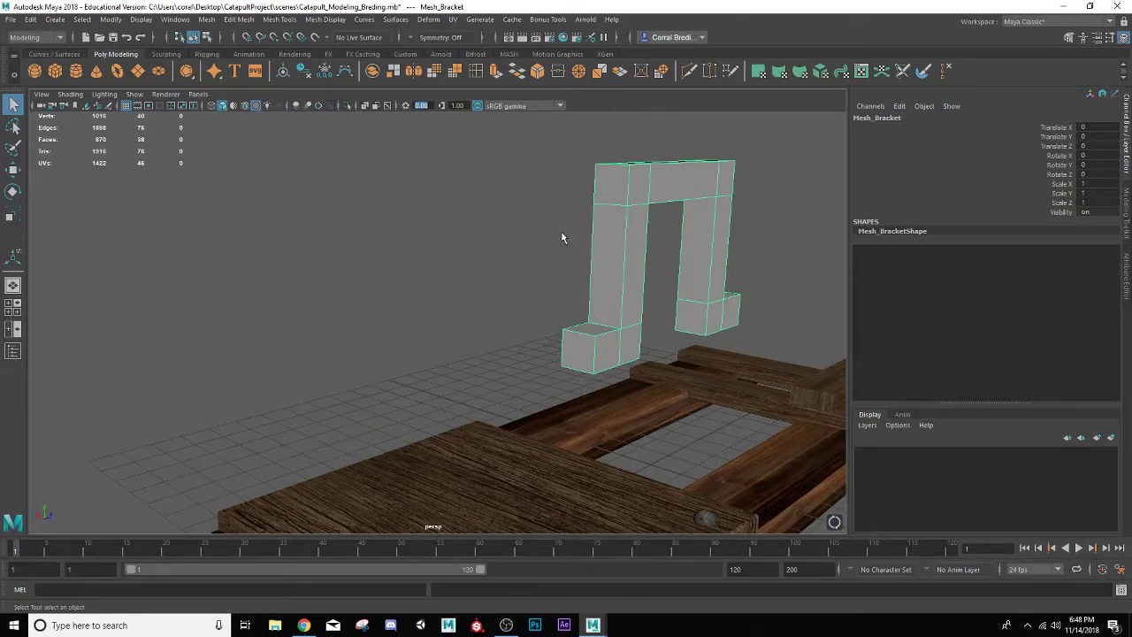
alt+drag(560, 235, 643, 377)
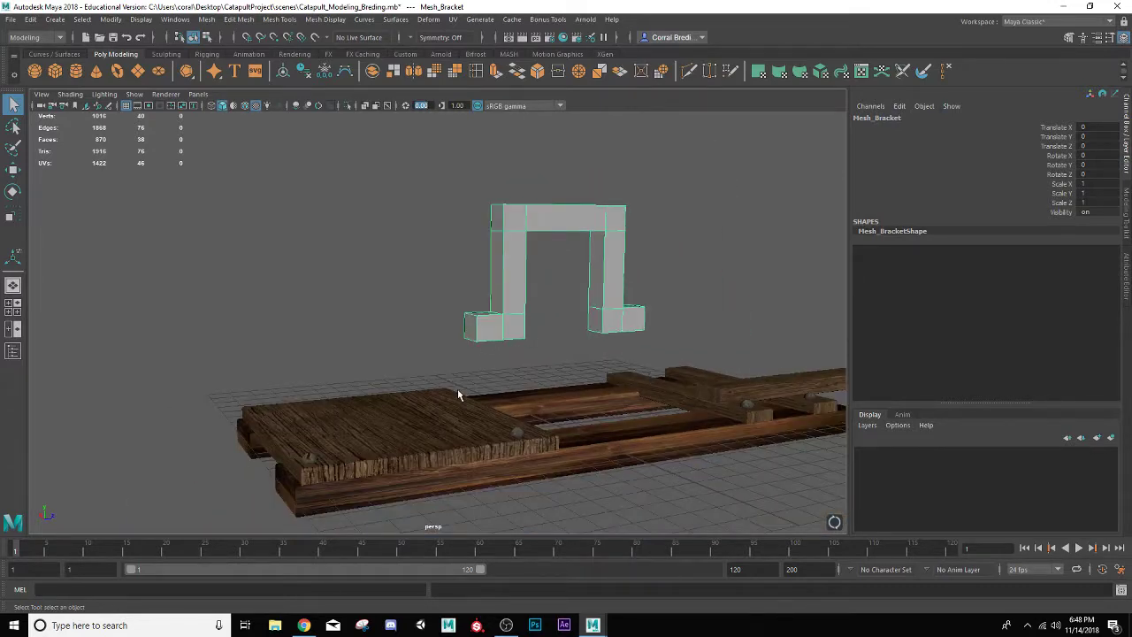
scroll(475, 362, up, 2)
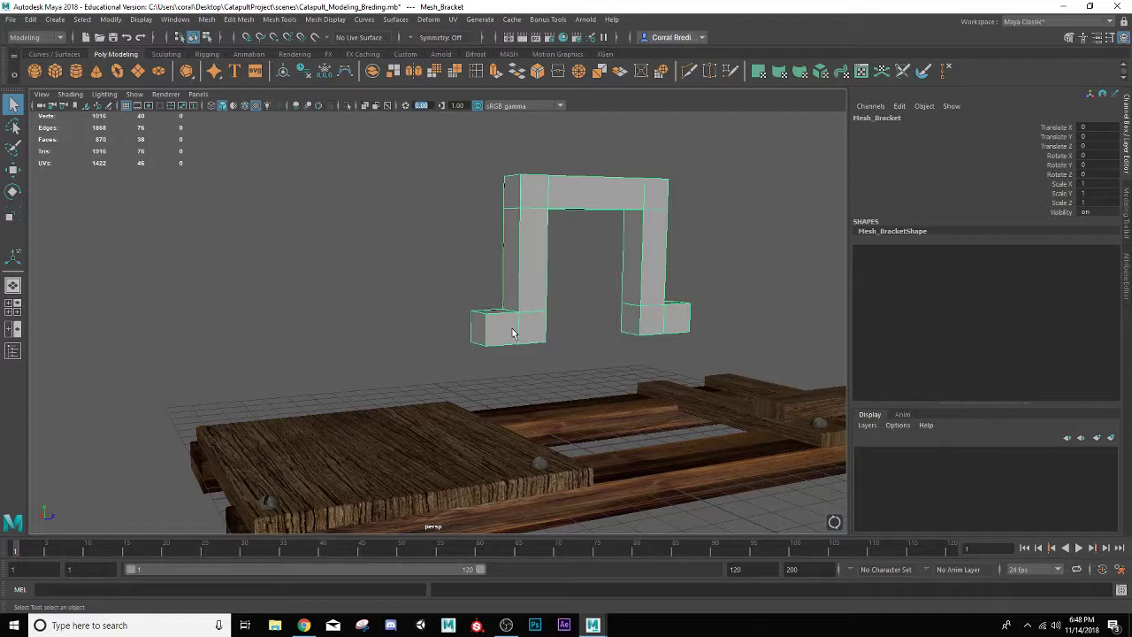
alt+middle_drag(558, 316, 487, 341)
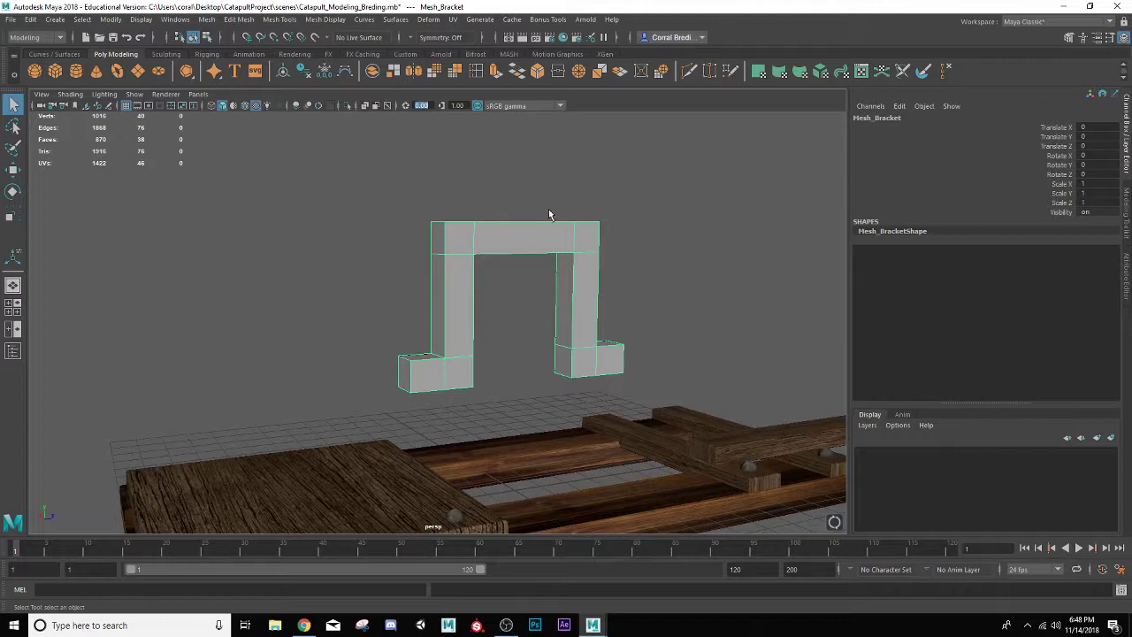
scroll(570, 247, up, 2)
right_drag(576, 230, 658, 556)
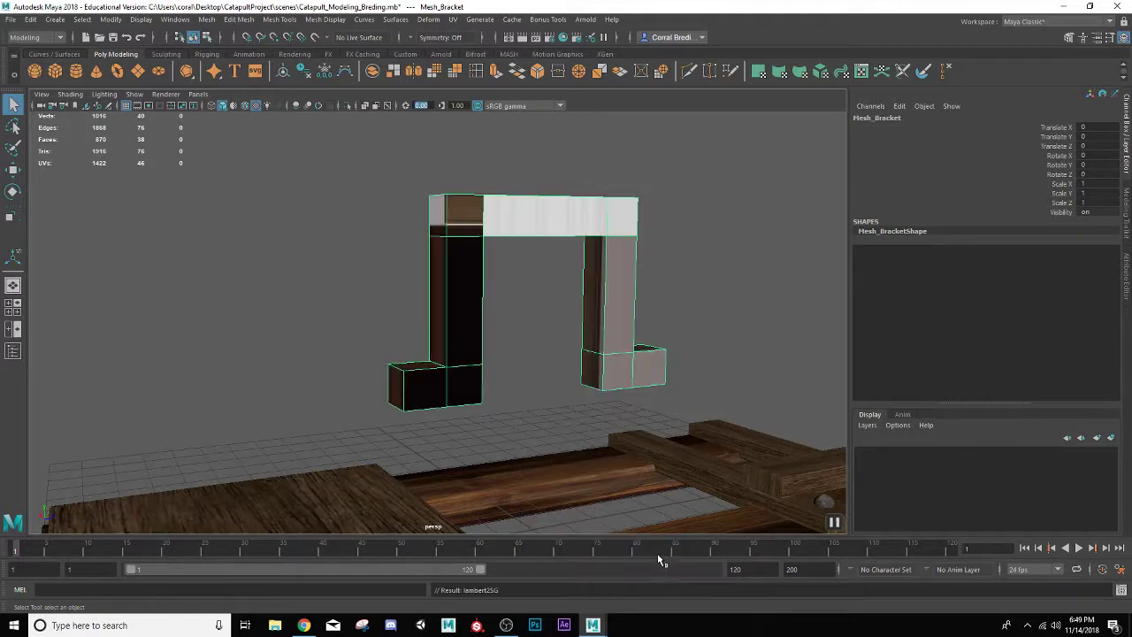
Switch to a two-pane layout and show the UV Editor beside the perspective view
scroll(462, 375, down, 5)
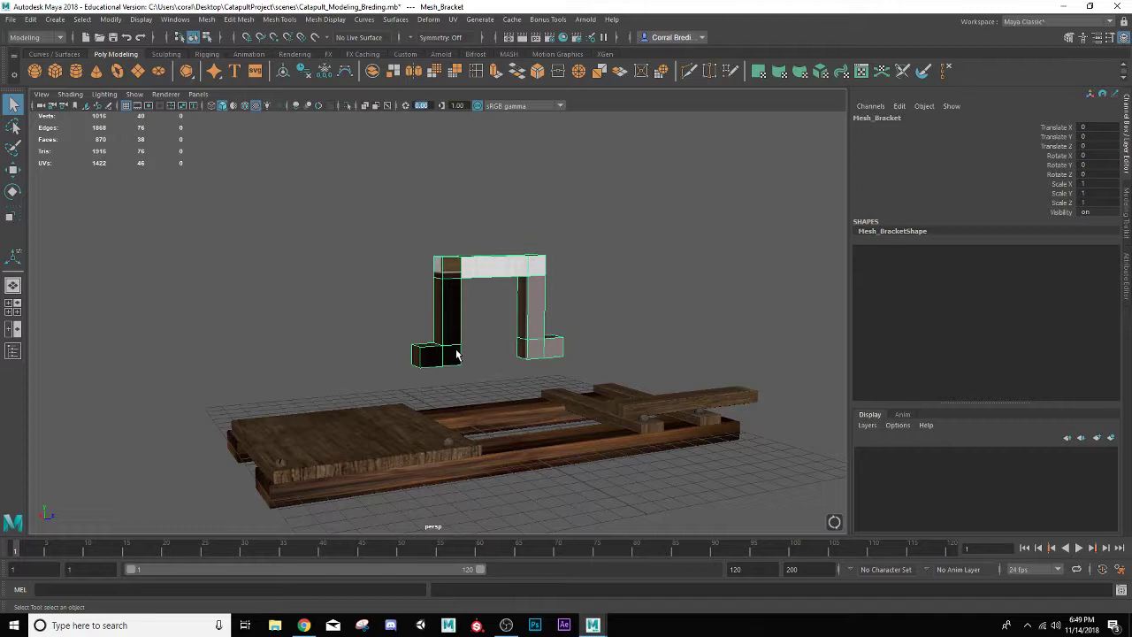
click(13, 330)
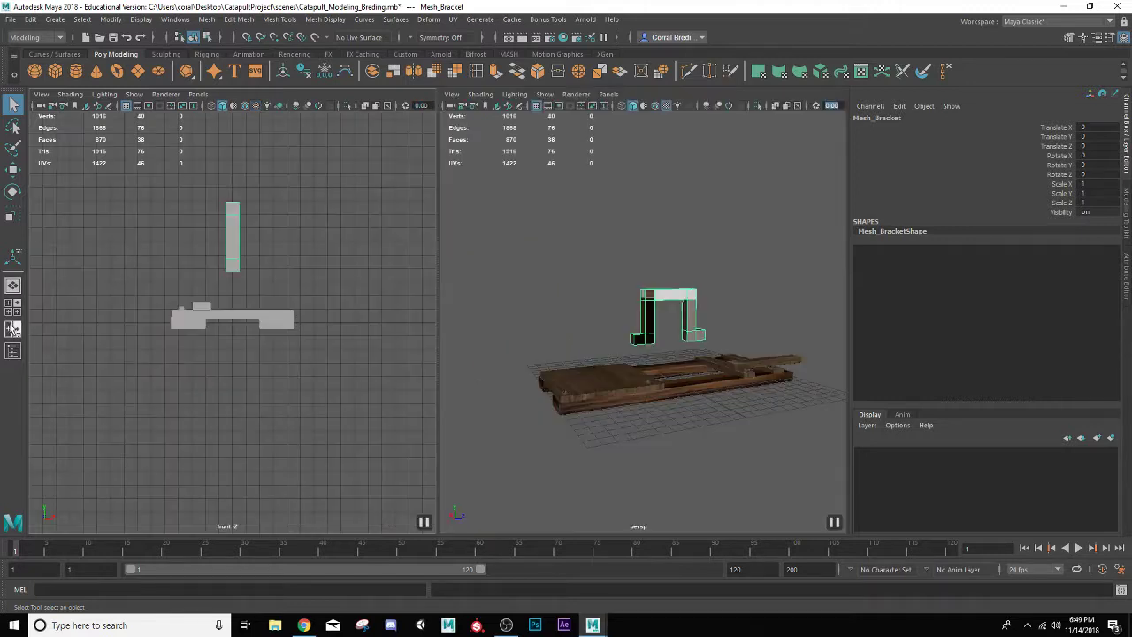
click(198, 94)
mouse_move(251, 162)
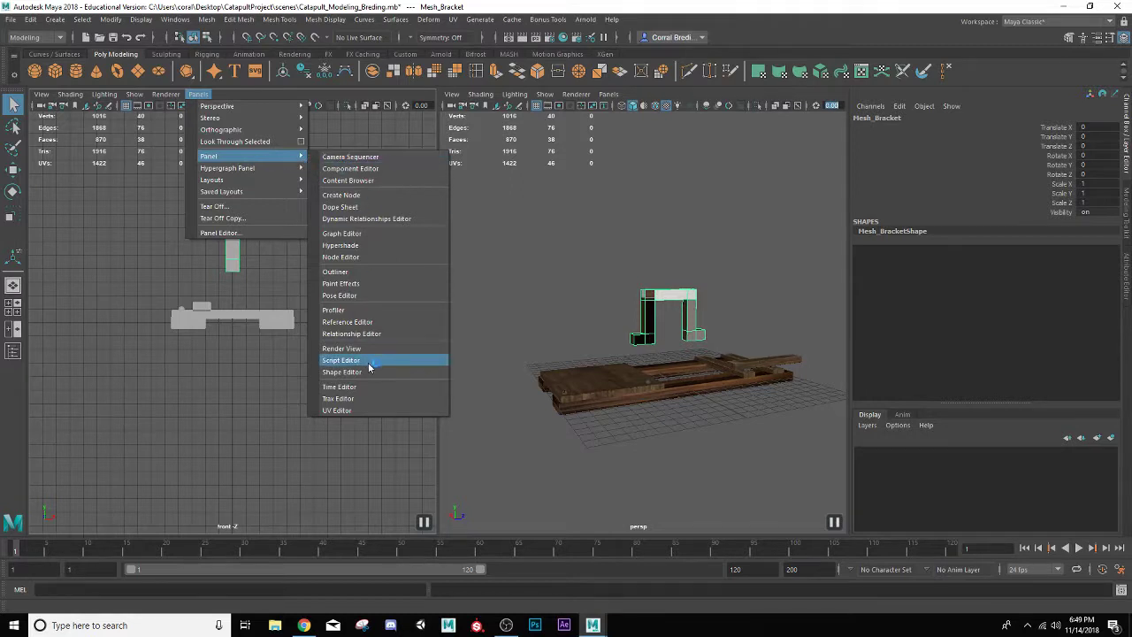
click(357, 411)
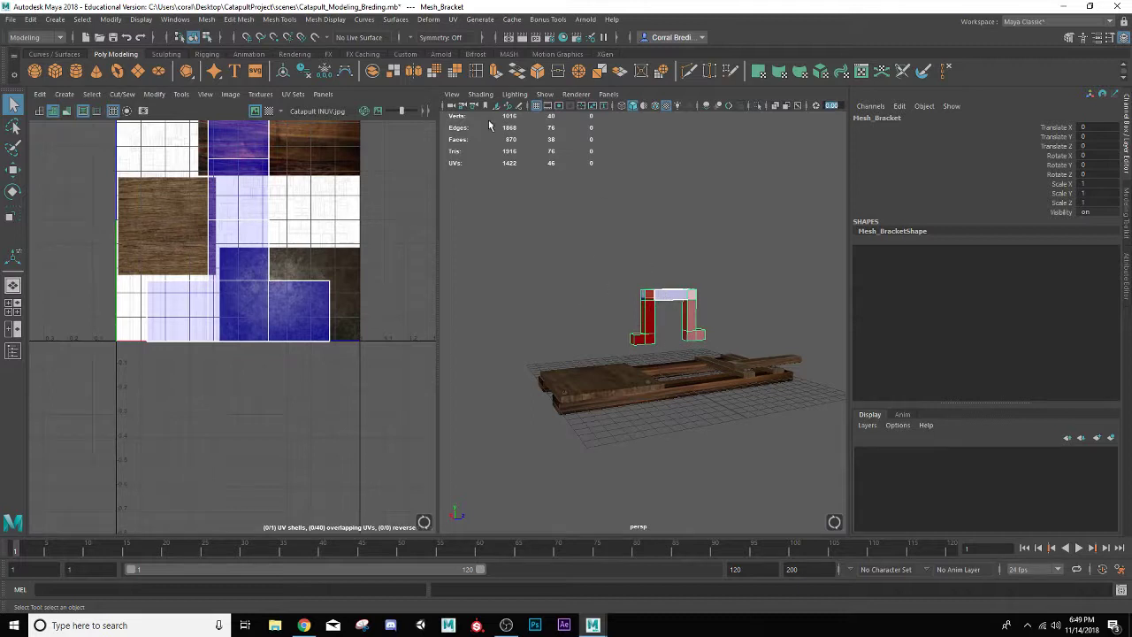
Apply an automatic UV projection to the bracket
click(453, 19)
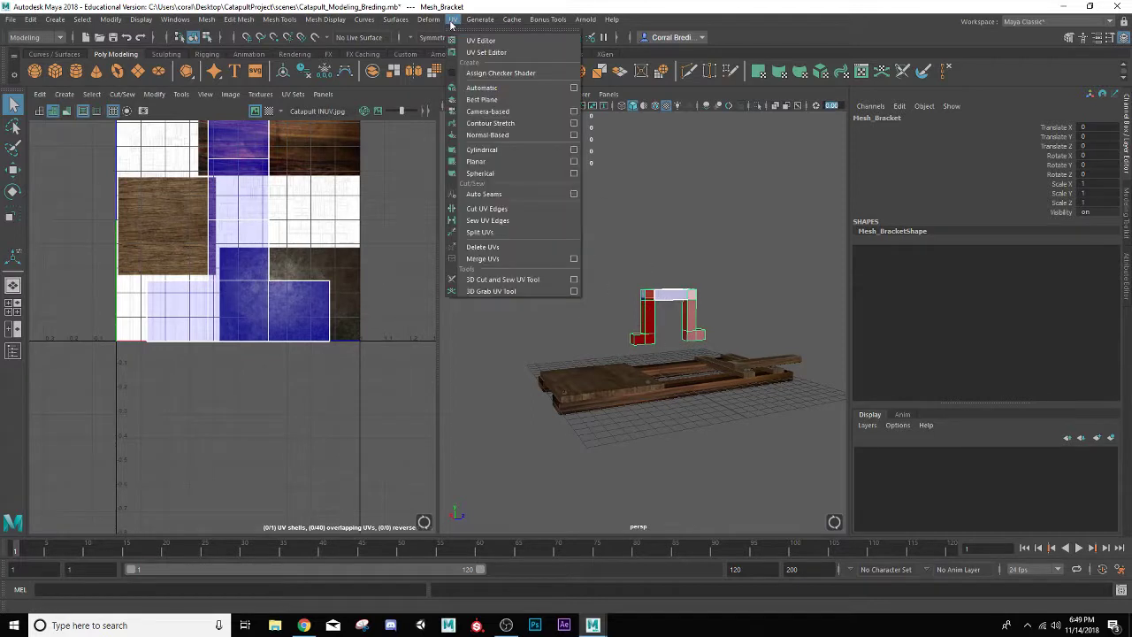
click(473, 90)
alt+middle_drag(305, 251, 295, 298)
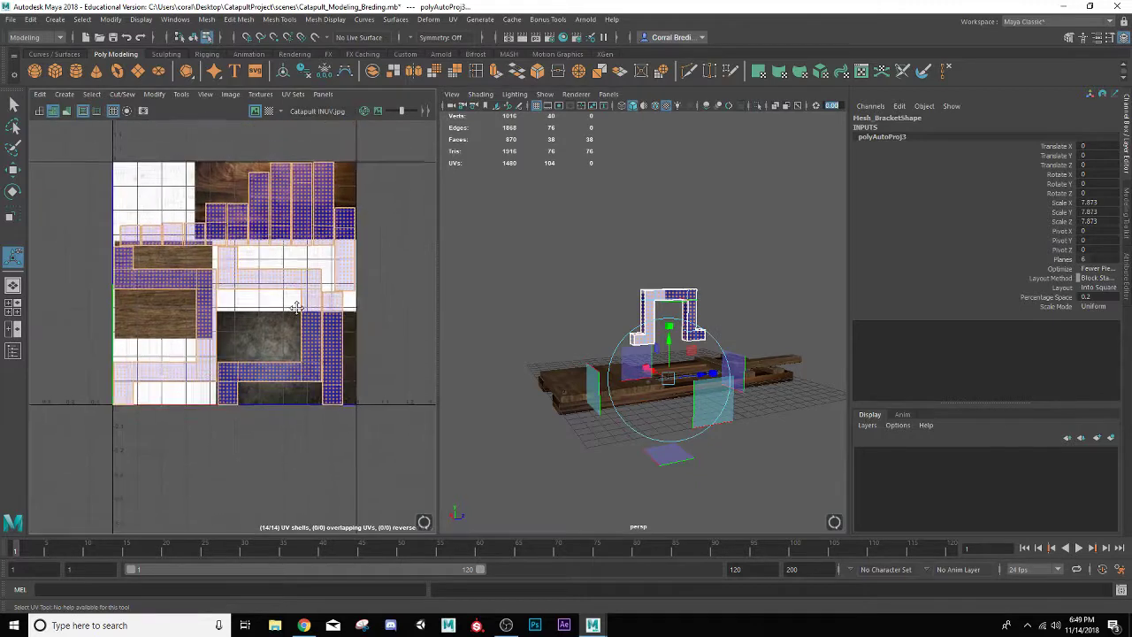
scroll(296, 295, up, 2)
scroll(296, 294, up, 1)
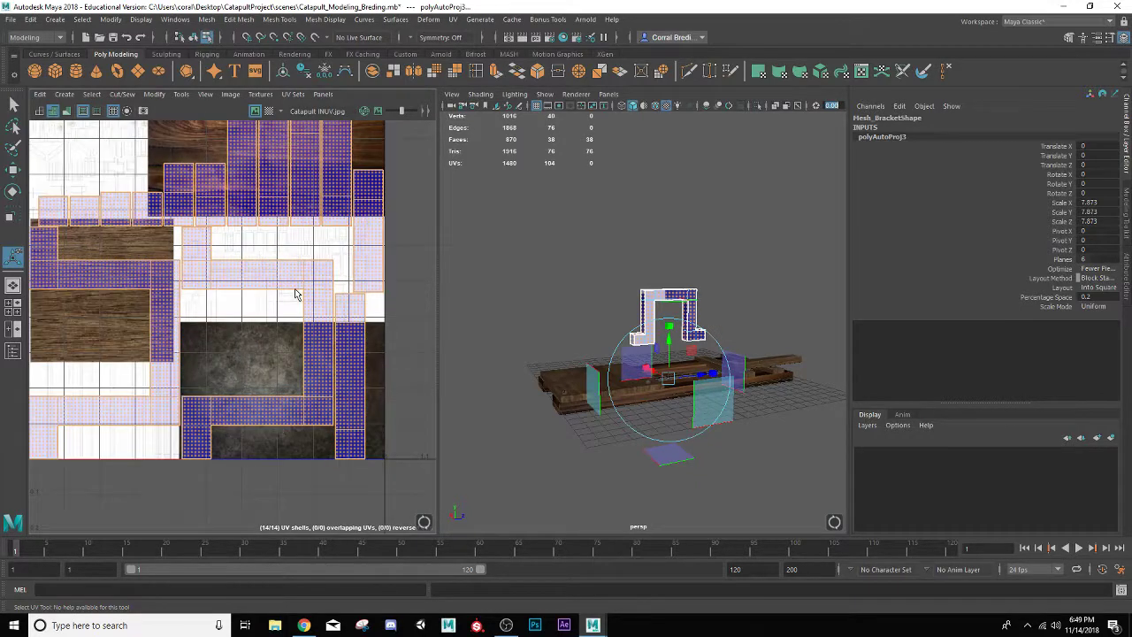
Select all of the bracket's UV shells, scale them down and position them over the dark metal area of the texture
right_drag(222, 294, 197, 278)
scroll(197, 278, down, 3)
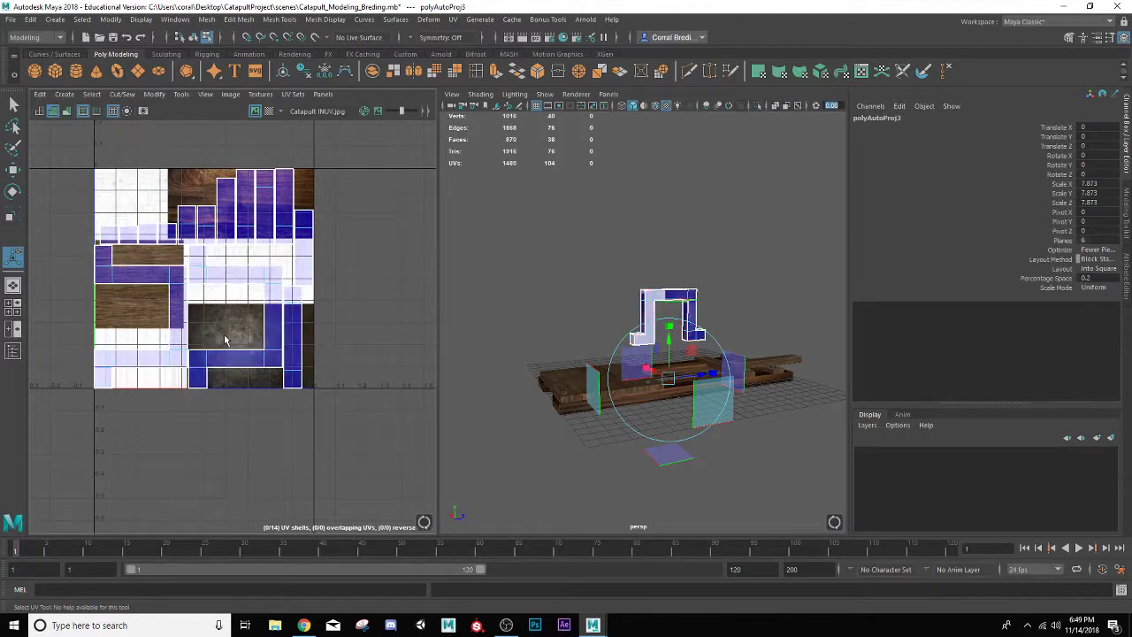
scroll(200, 302, down, 2)
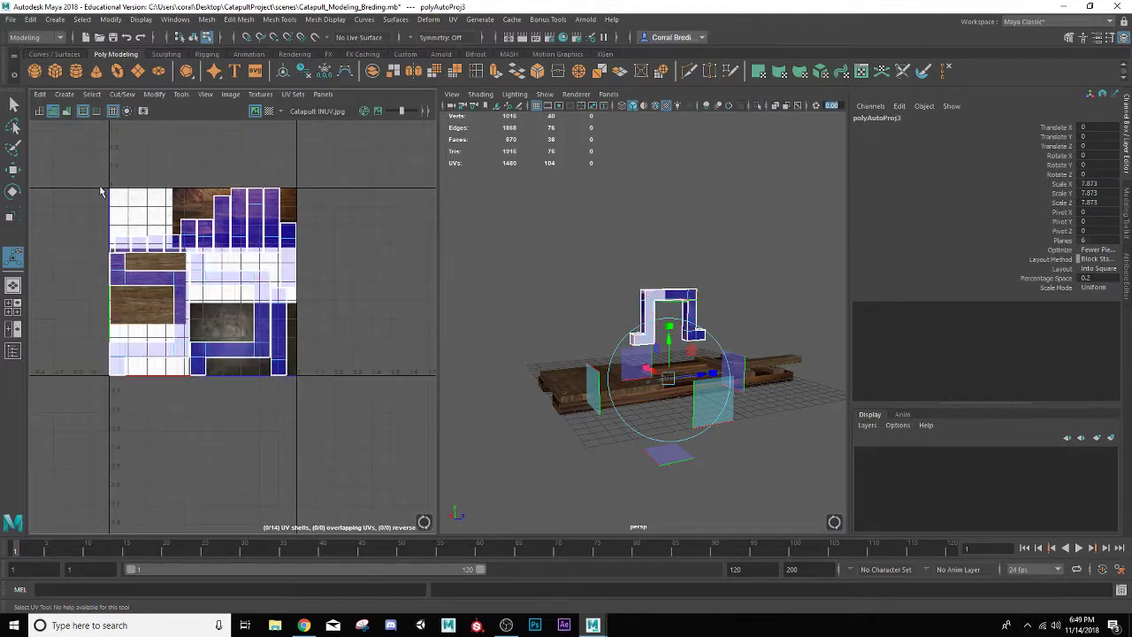
drag(100, 182, 306, 349)
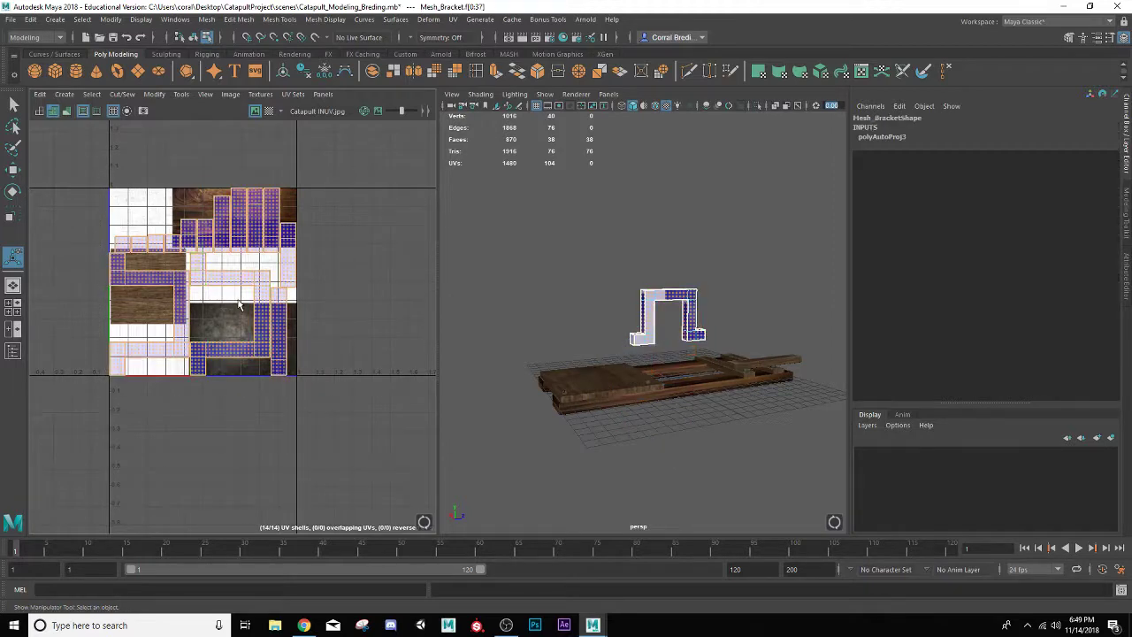
key(w)
drag(200, 283, 252, 330)
scroll(279, 321, up, 4)
key(r)
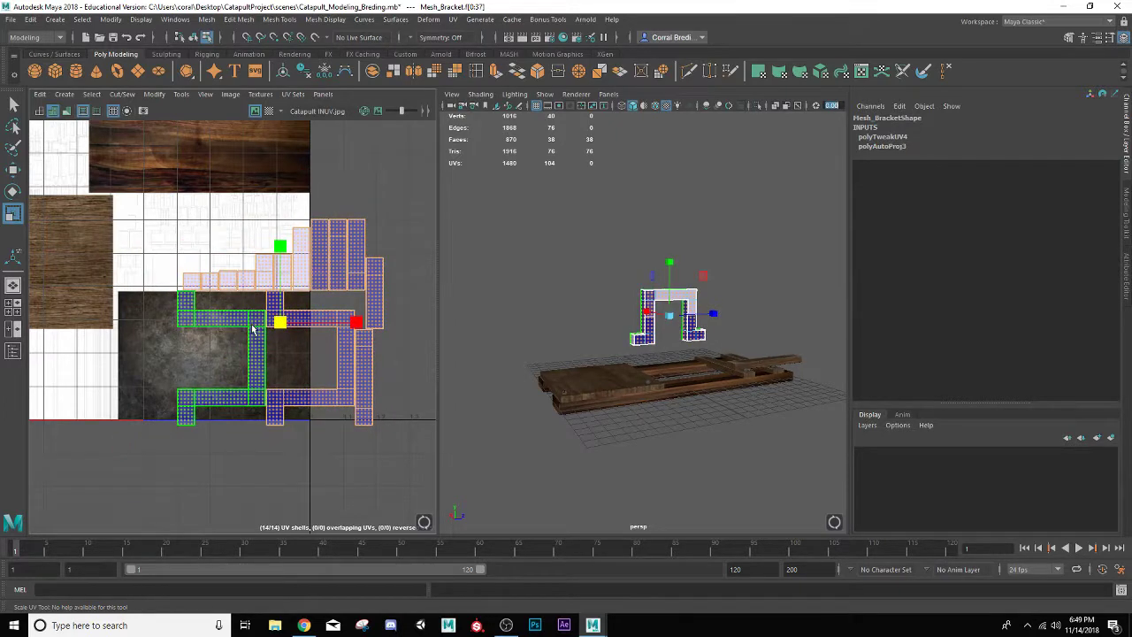
key(w)
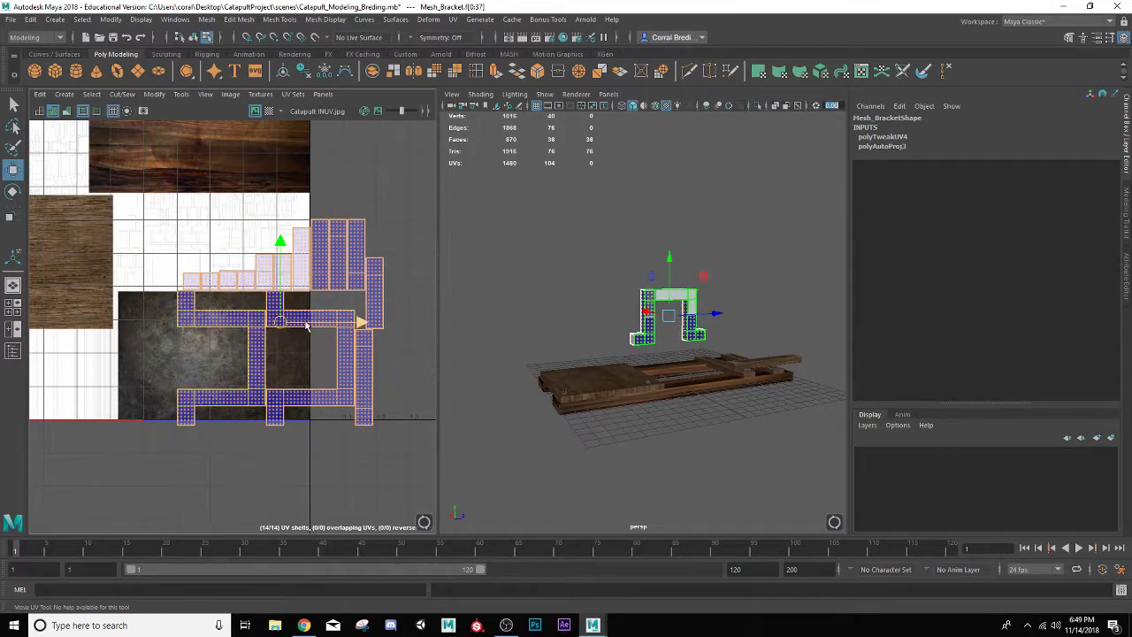
drag(306, 324, 221, 330)
key(r)
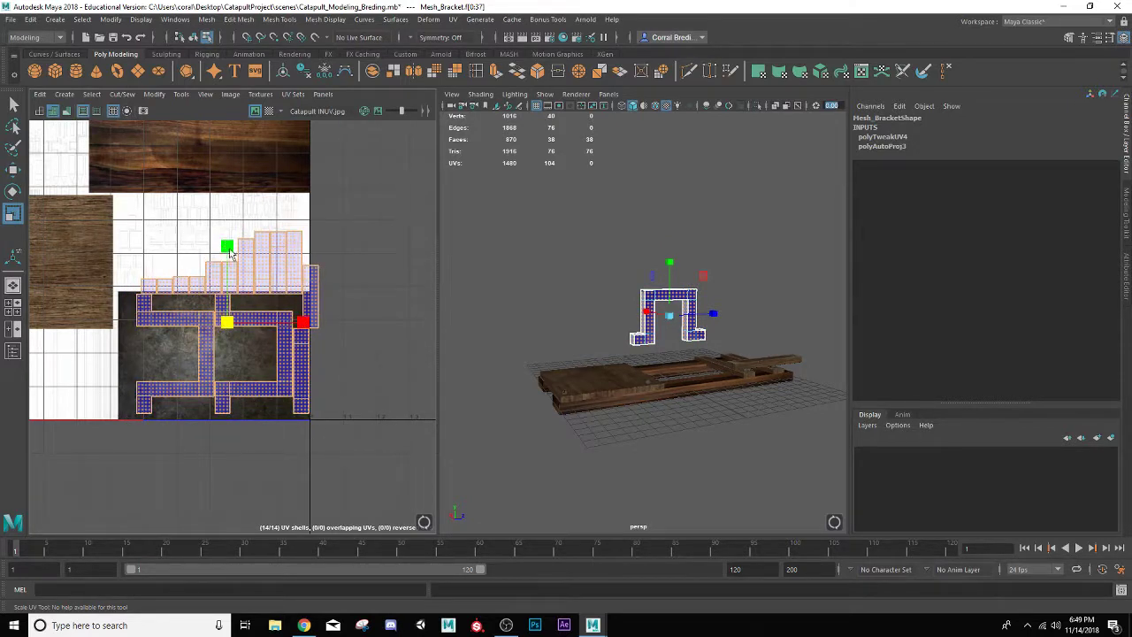
Move the rectangular strip shells off the texture into the empty UV space, keeping the two U-shaped shells on the metal
drag(312, 209, 345, 286)
key(w)
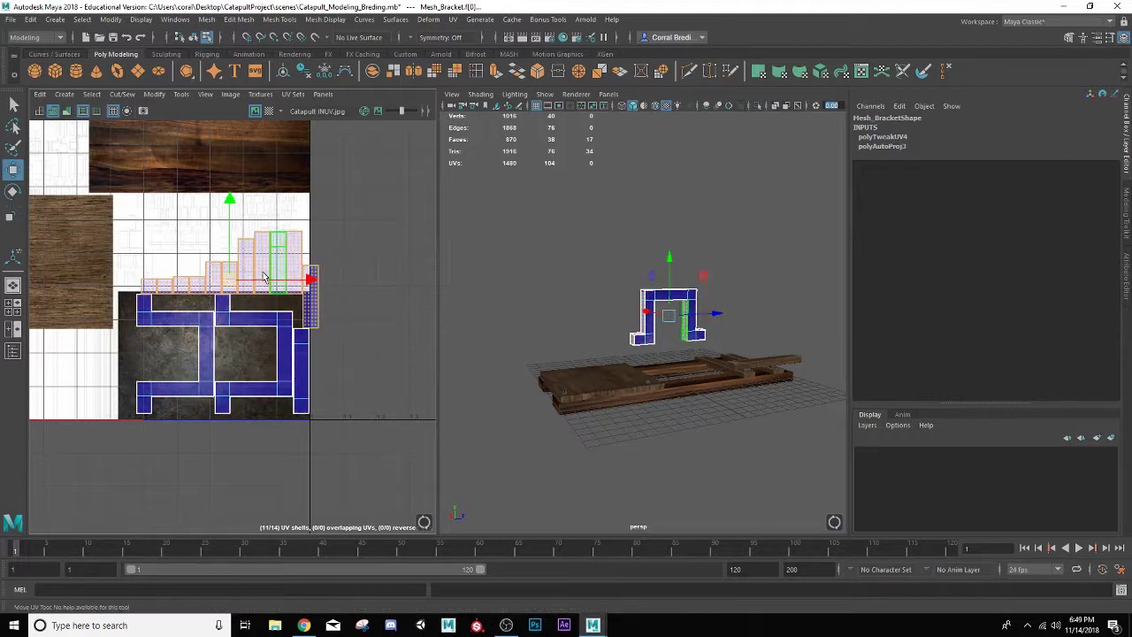
drag(229, 285, 408, 292)
click(303, 369)
drag(304, 370, 361, 360)
Move and sew the upper end edge of the isolated long UV strip to its matching shell, and repeat for the next connecting edge
scroll(680, 358, up, 5)
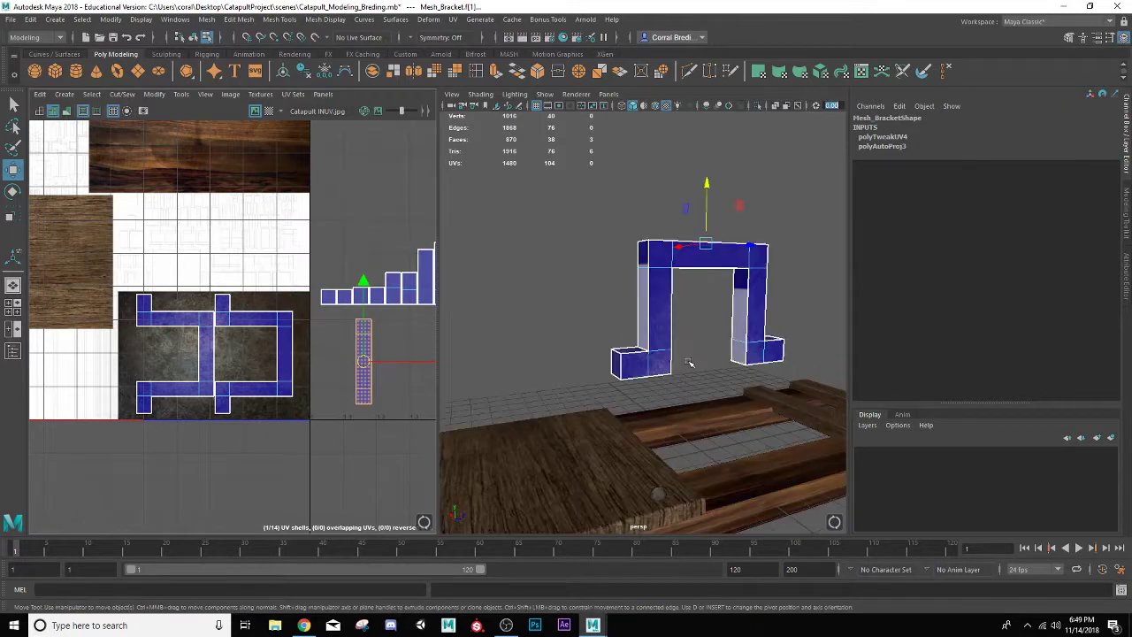
alt+drag(689, 362, 626, 355)
scroll(390, 354, up, 2)
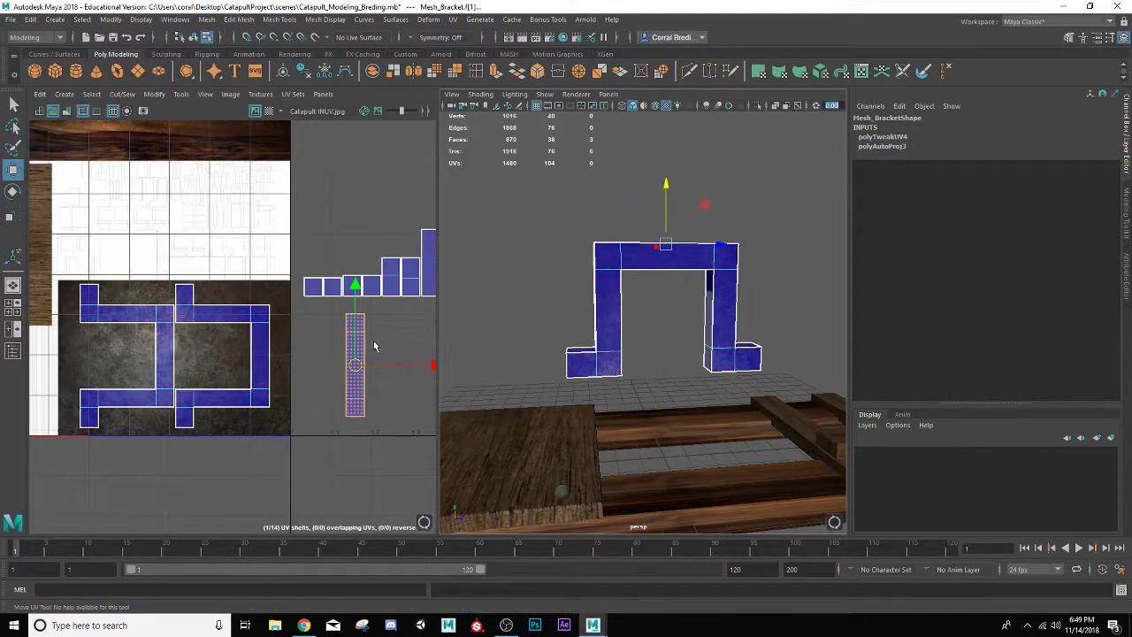
right_drag(358, 337, 357, 307)
click(358, 311)
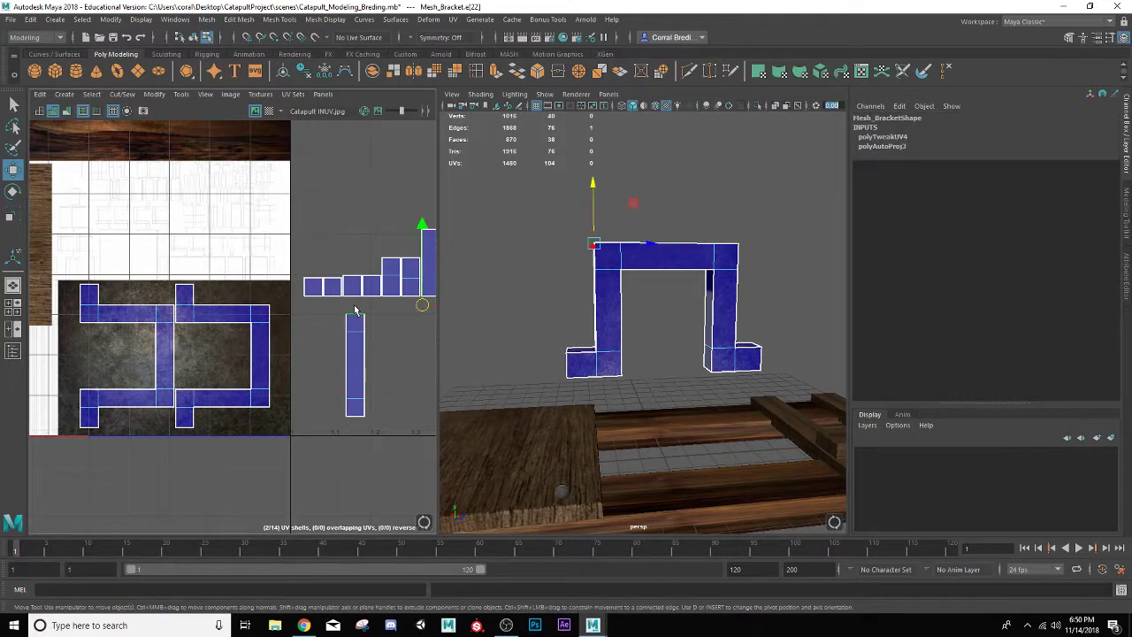
alt+middle_drag(330, 337, 311, 353)
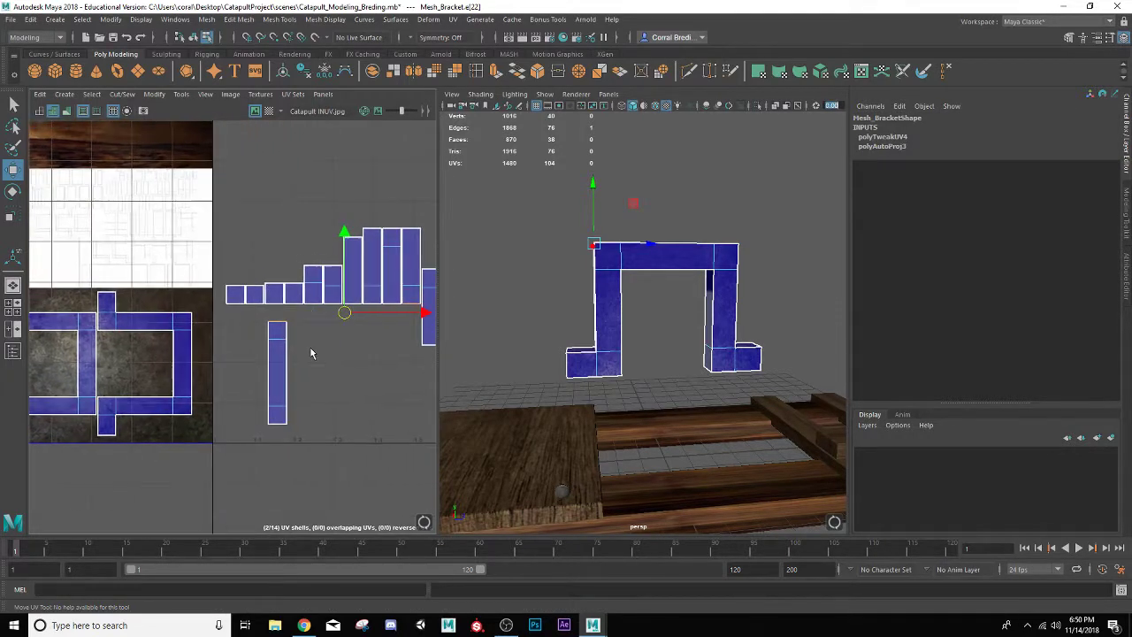
alt+drag(535, 341, 518, 304)
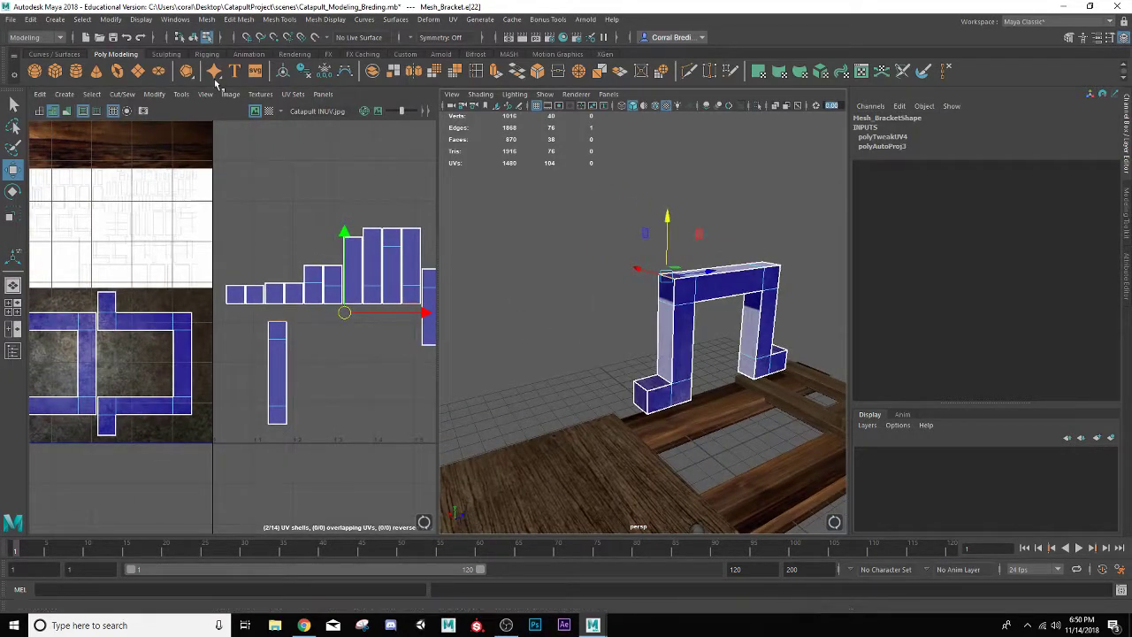
click(122, 96)
click(163, 205)
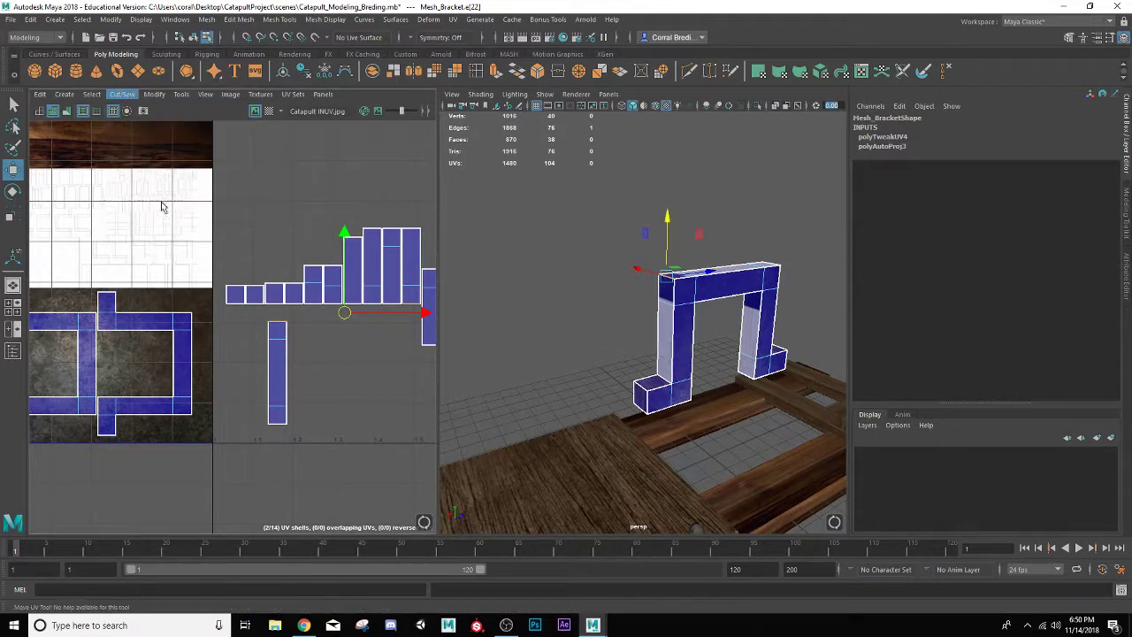
key(g)
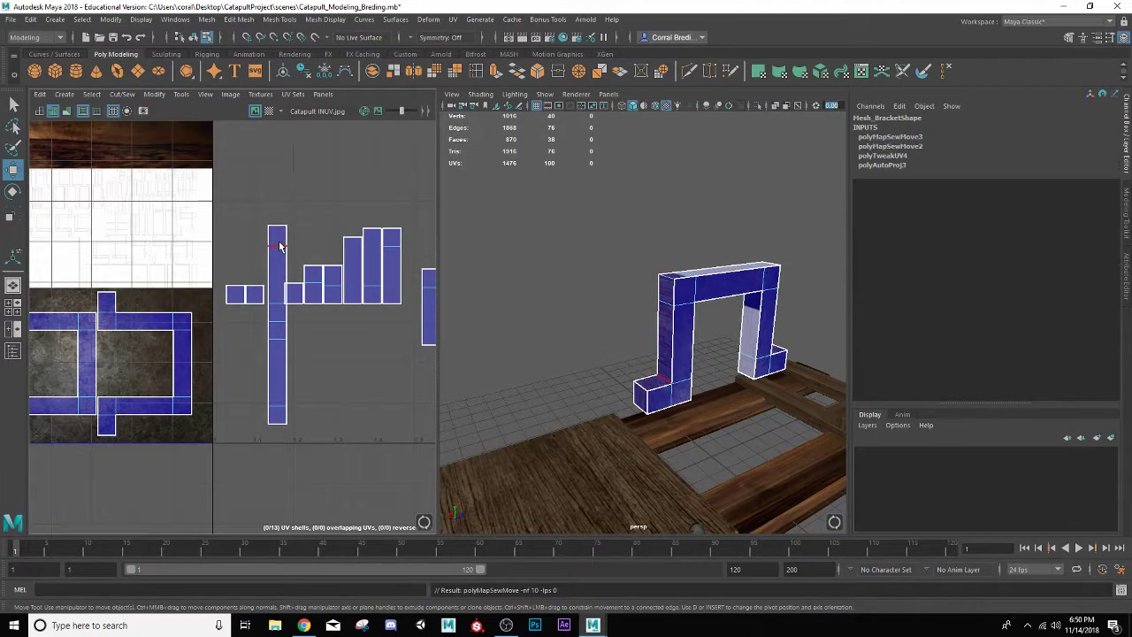
Move and sew the matching pieces onto the upper and lower end edges of the long UV strip
click(279, 227)
key(g)
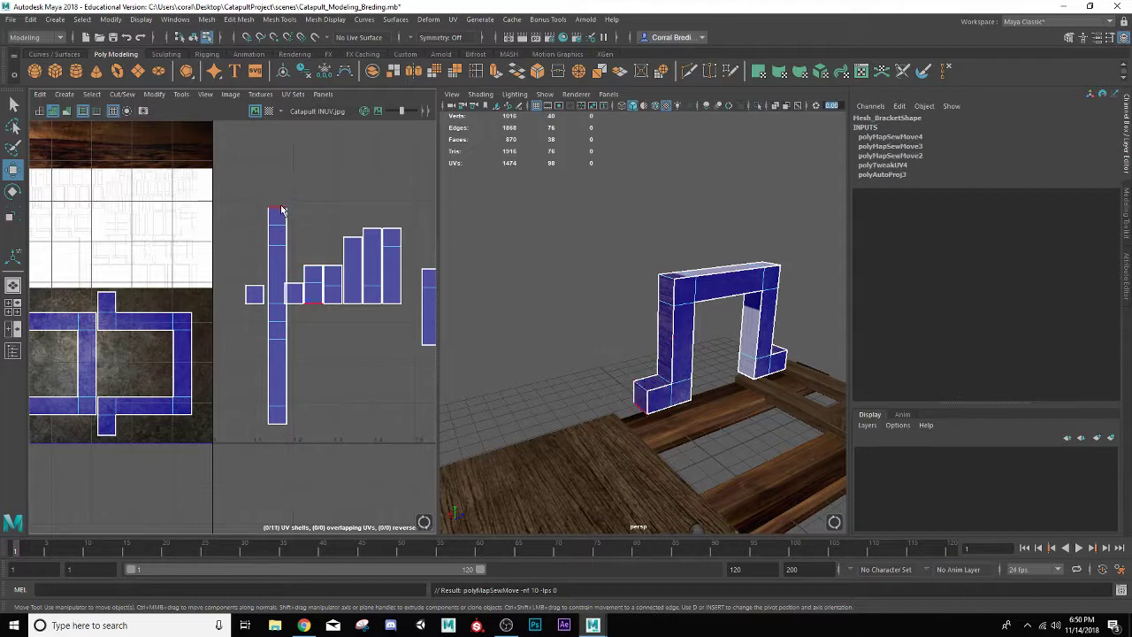
key(g)
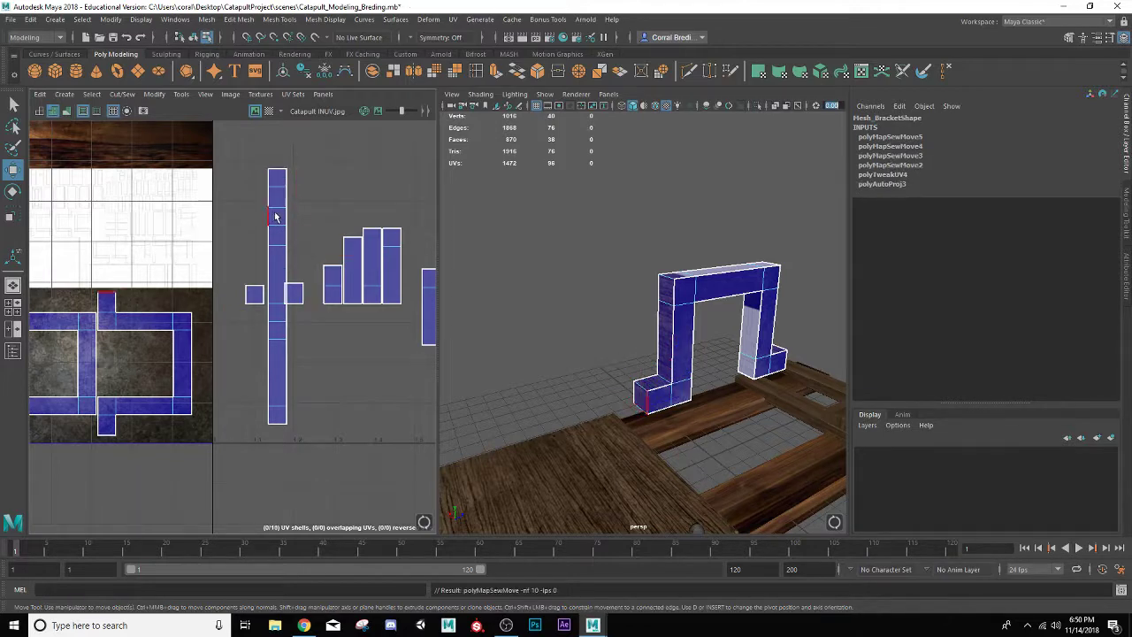
click(275, 424)
click(364, 308)
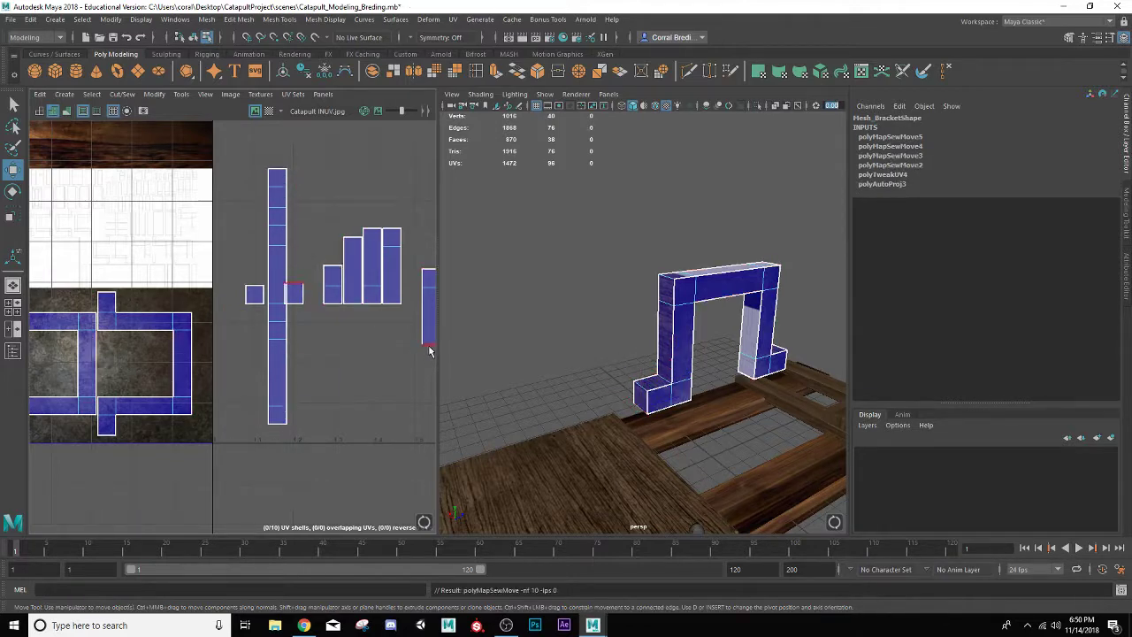
key(g)
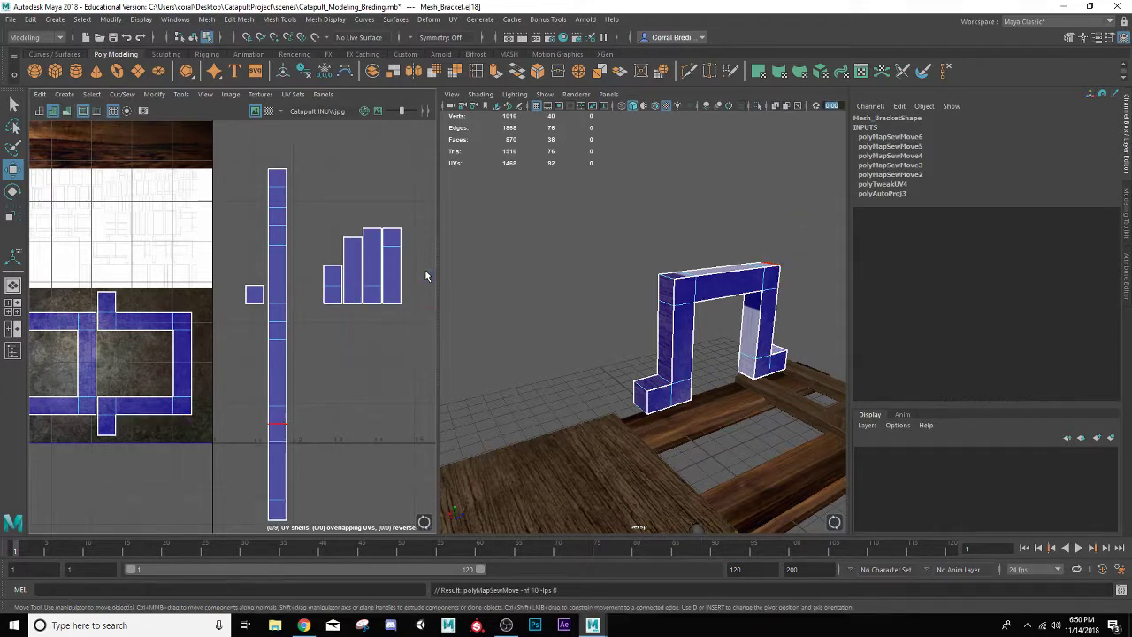
Move and sew the remaining rectangular UV shells into a second strip, and join both strips into one continuous strip
key(g)
click(324, 308)
key(g)
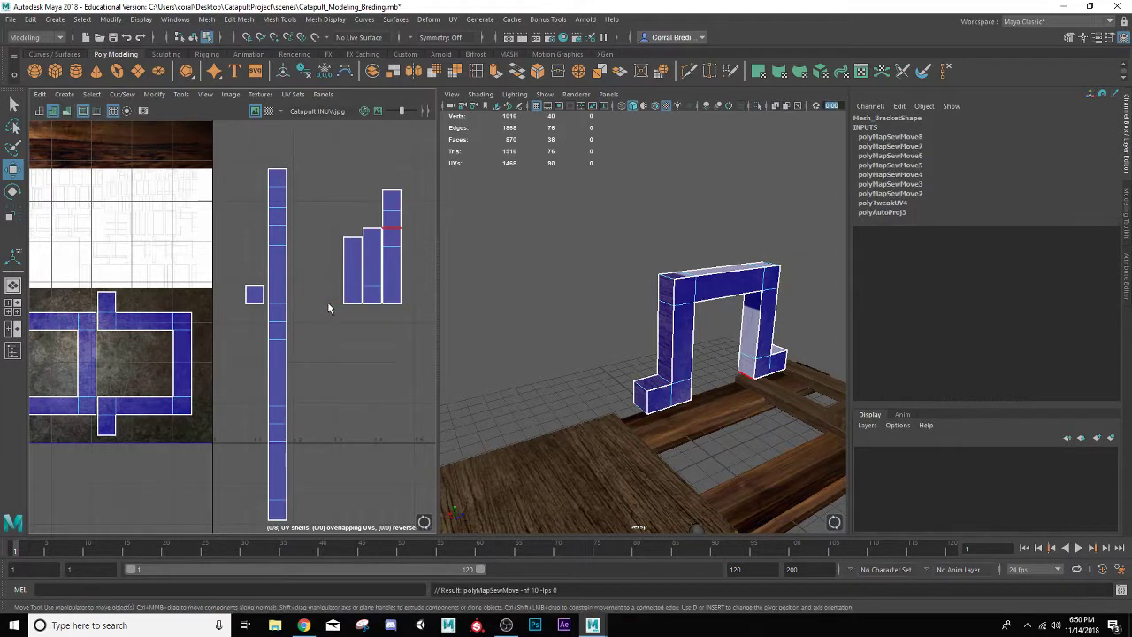
click(371, 228)
key(g)
key(g)
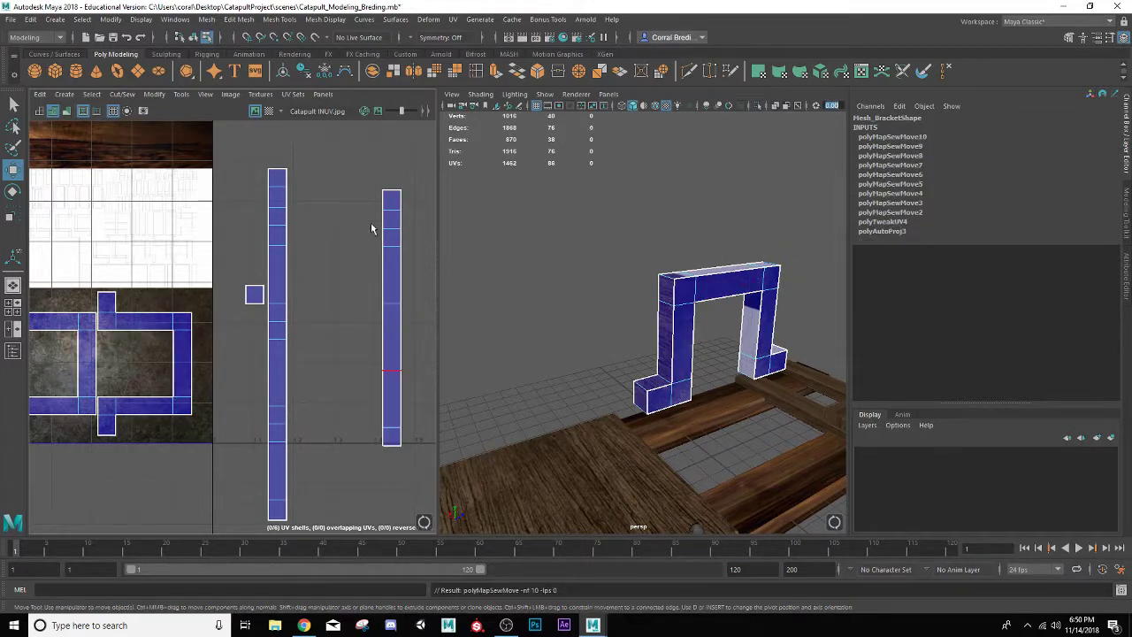
key(g)
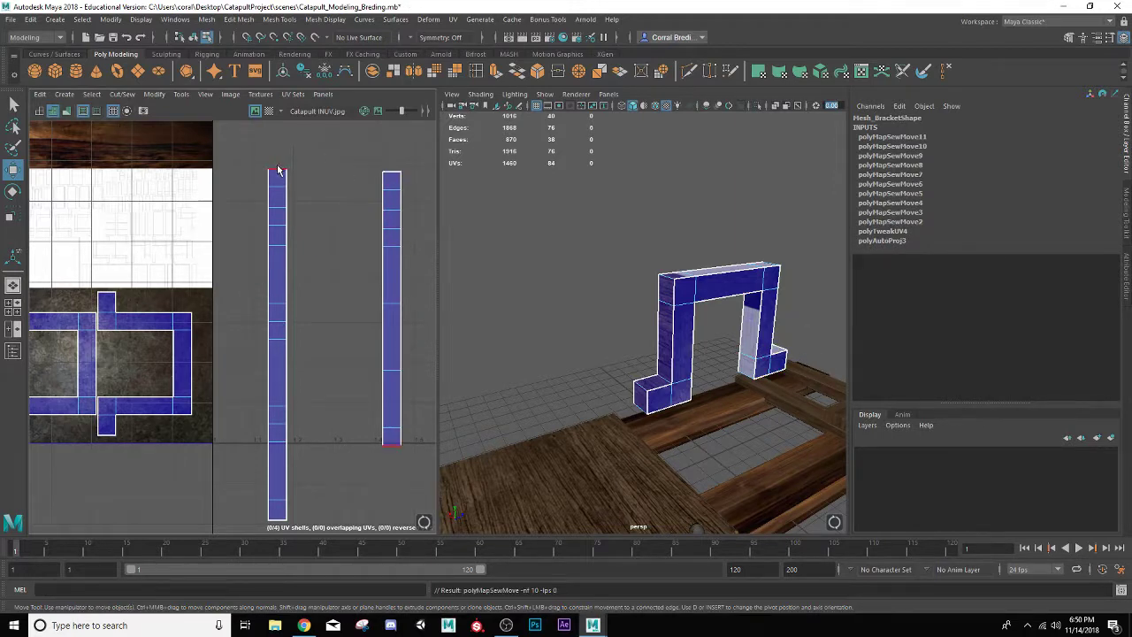
key(g)
Select the full UV strip shell, rotate it about 90 degrees to horizontal, and start it at the metal texture's inner edge
scroll(283, 252, down, 4)
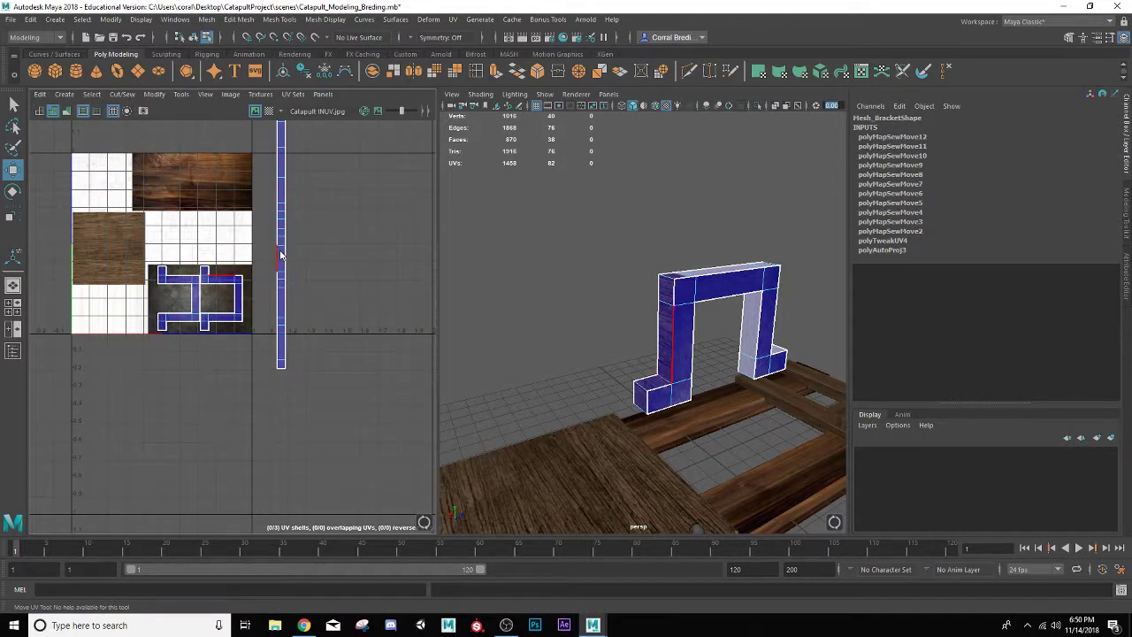
right_drag(280, 252, 265, 239)
click(283, 245)
drag(280, 234, 250, 326)
key(e)
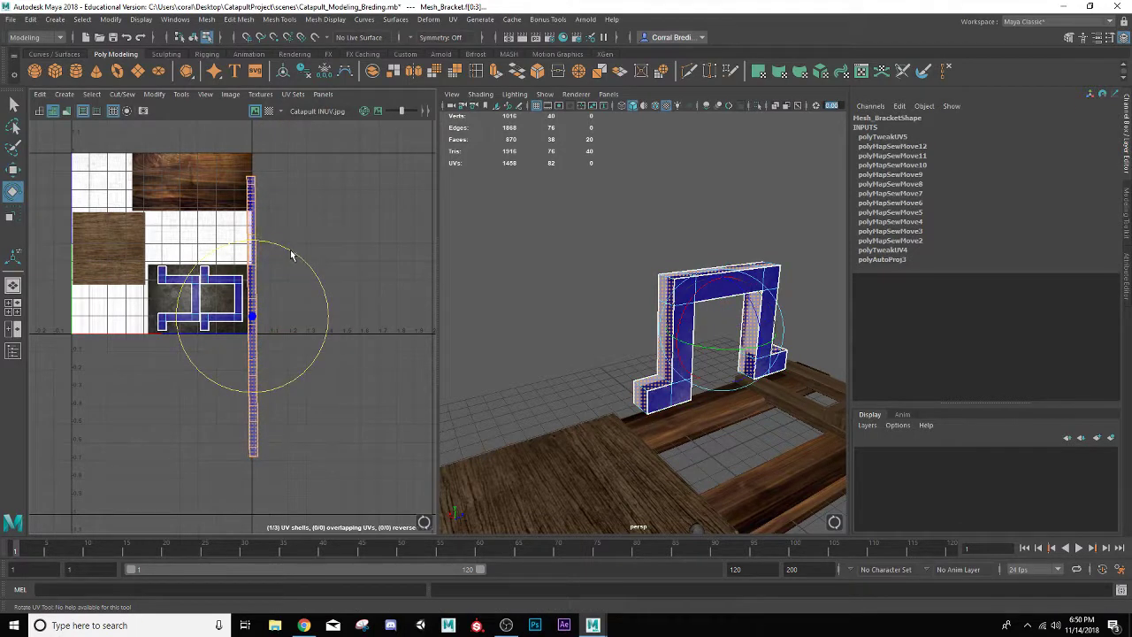
drag(292, 256, 175, 270)
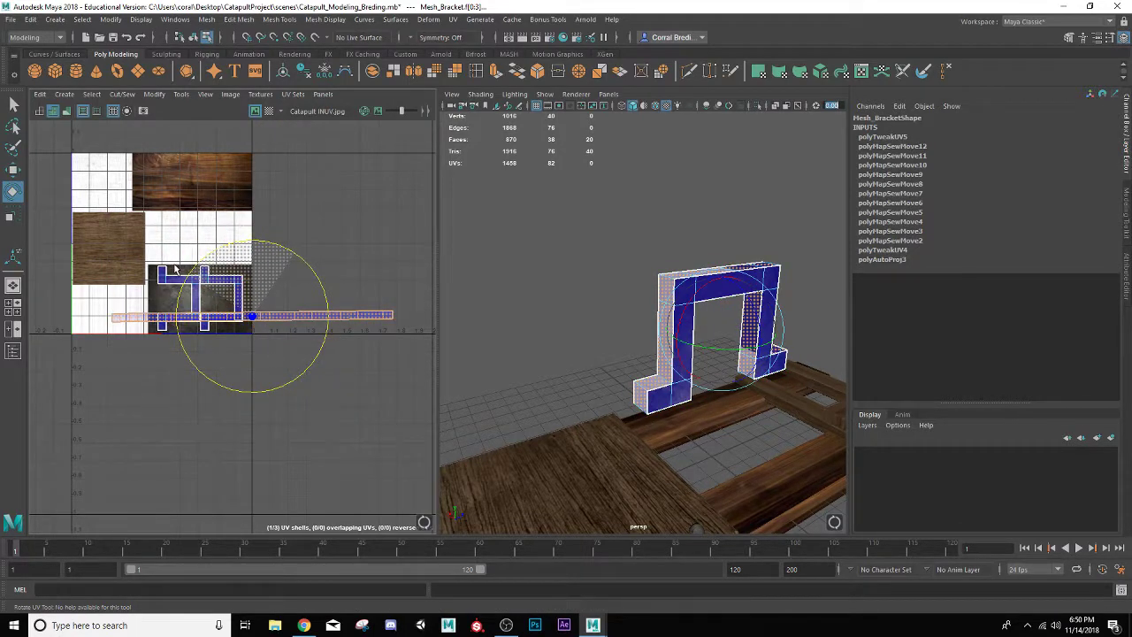
key(w)
drag(253, 313, 291, 311)
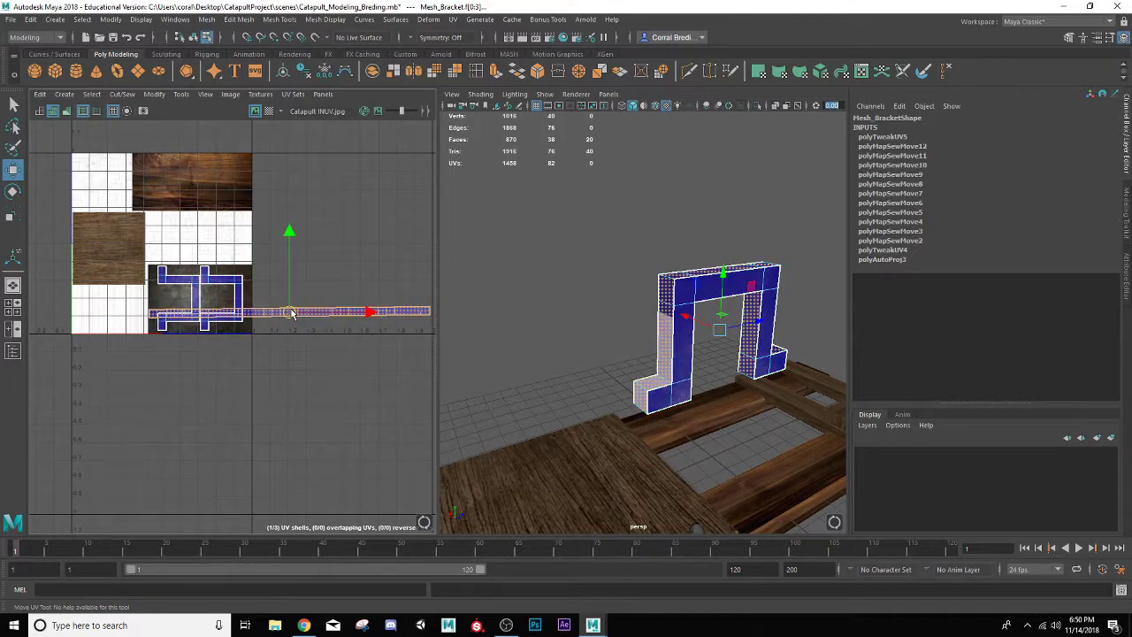
Cut the horizontal UV strip at the cross edge just inside the metal texture's outer border
scroll(291, 311, up, 3)
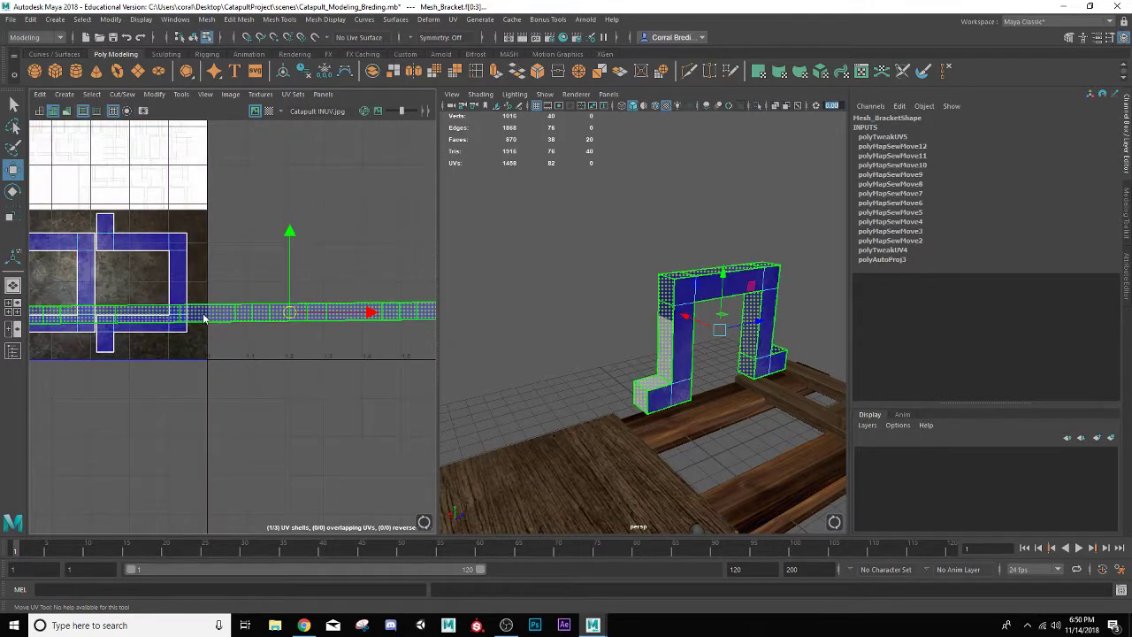
right_drag(202, 318, 183, 318)
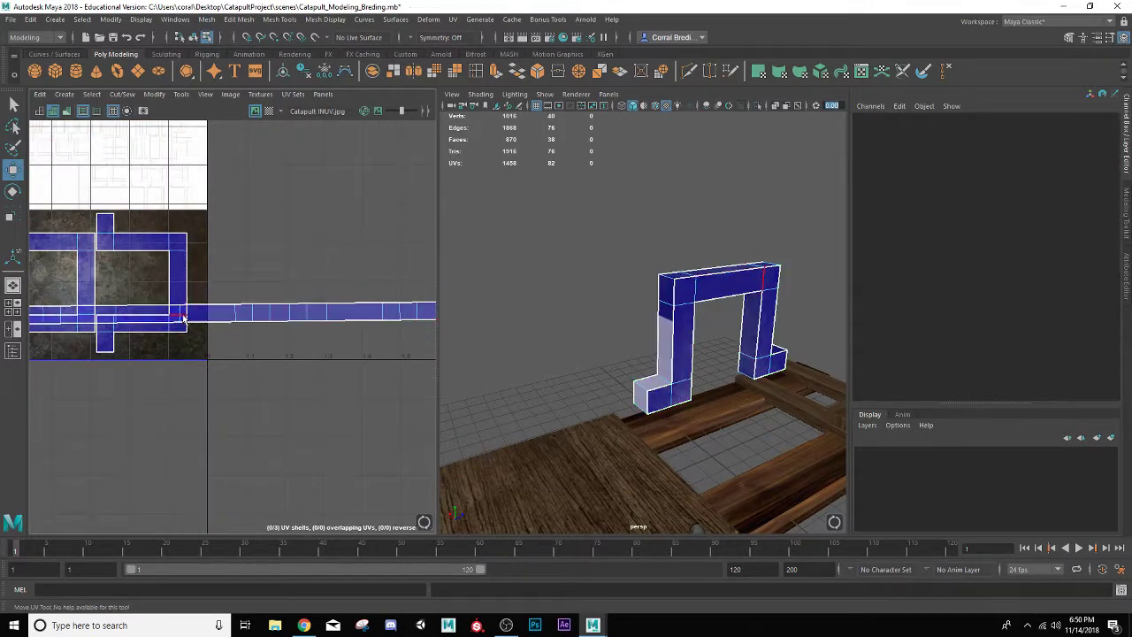
click(181, 312)
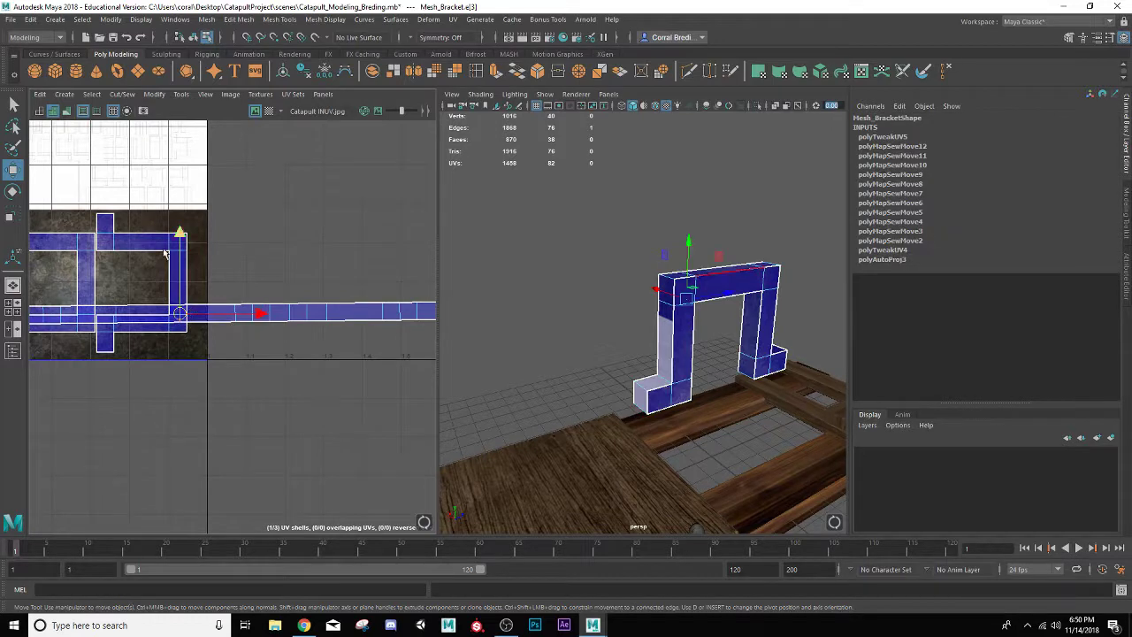
click(123, 93)
click(147, 157)
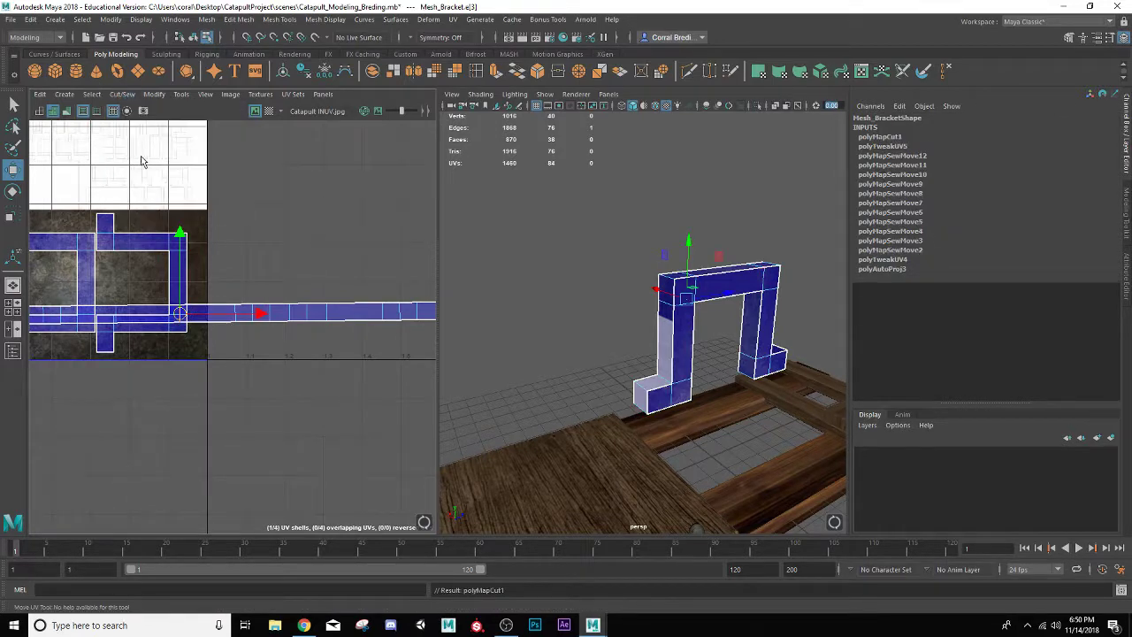
Move the cut-off UV strip back over the metal area and cut it at the edge on the texture border
right_drag(297, 297, 292, 306)
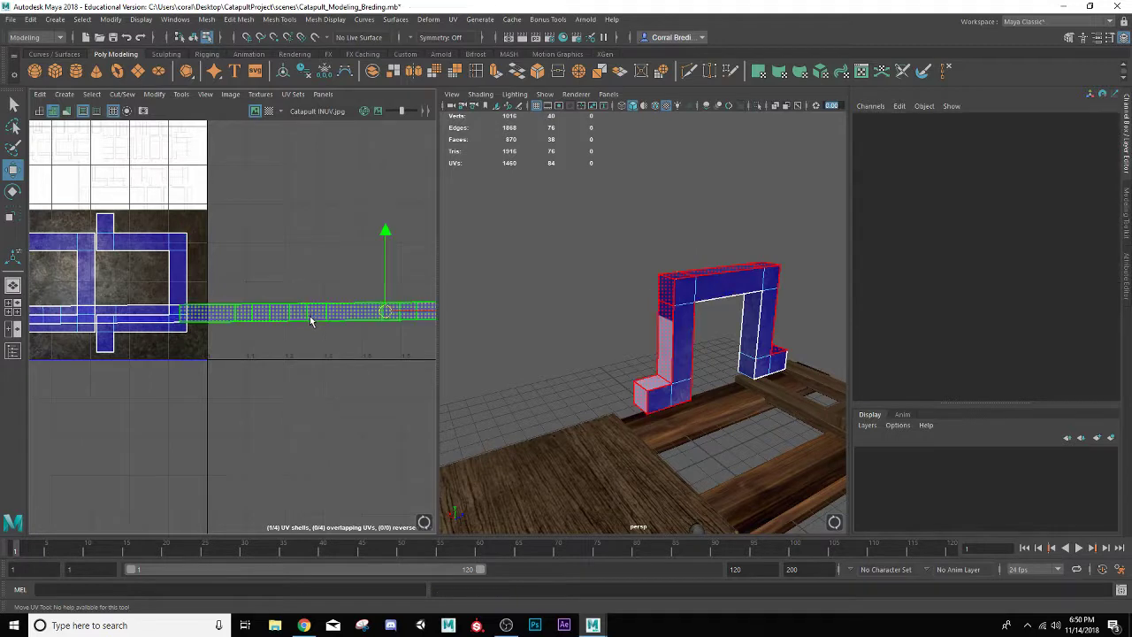
drag(334, 313, 251, 318)
scroll(252, 319, up, 3)
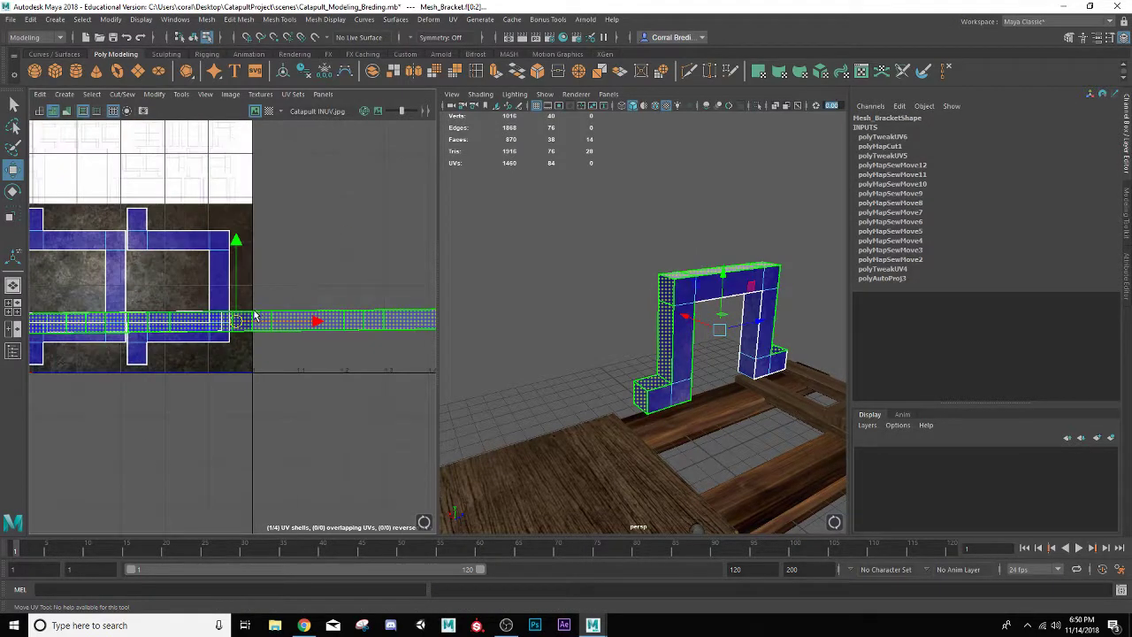
right_drag(254, 311, 258, 278)
click(252, 325)
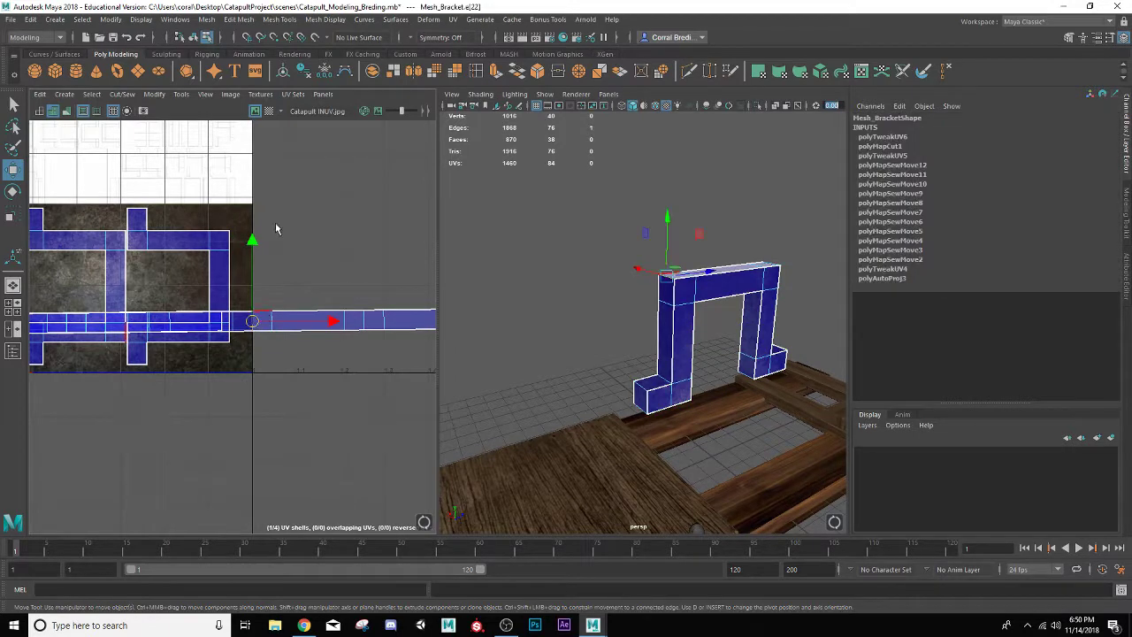
click(122, 93)
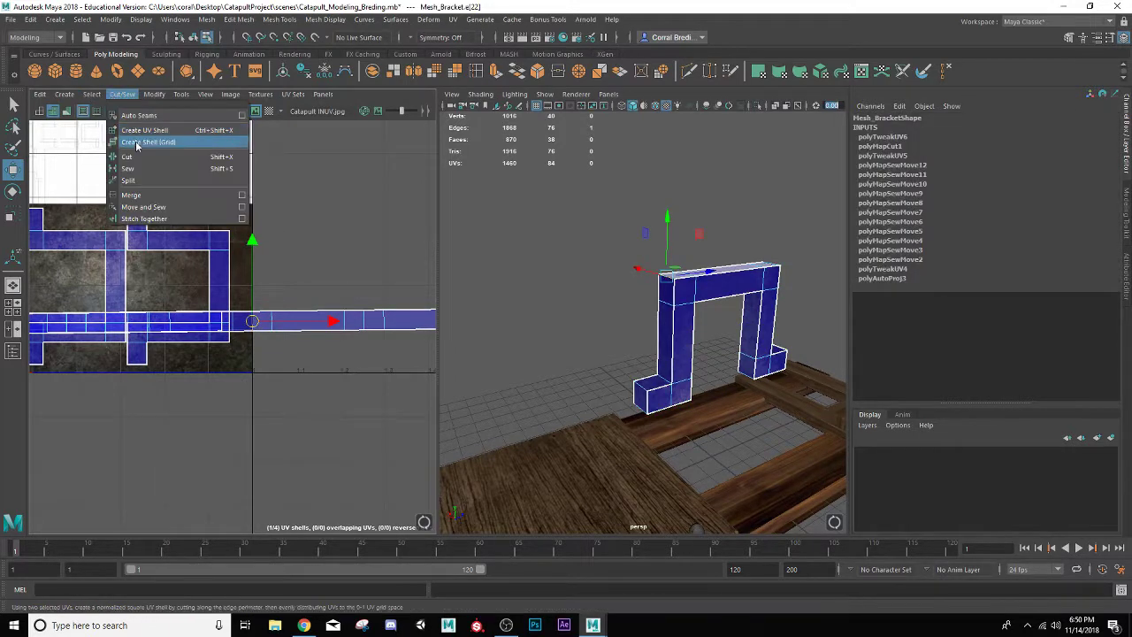
click(131, 158)
Select the remaining overhanging UV strip and stack it over the other strips on the metal texture
right_drag(396, 318, 374, 309)
click(384, 328)
scroll(375, 320, down, 3)
scroll(375, 320, down, 1)
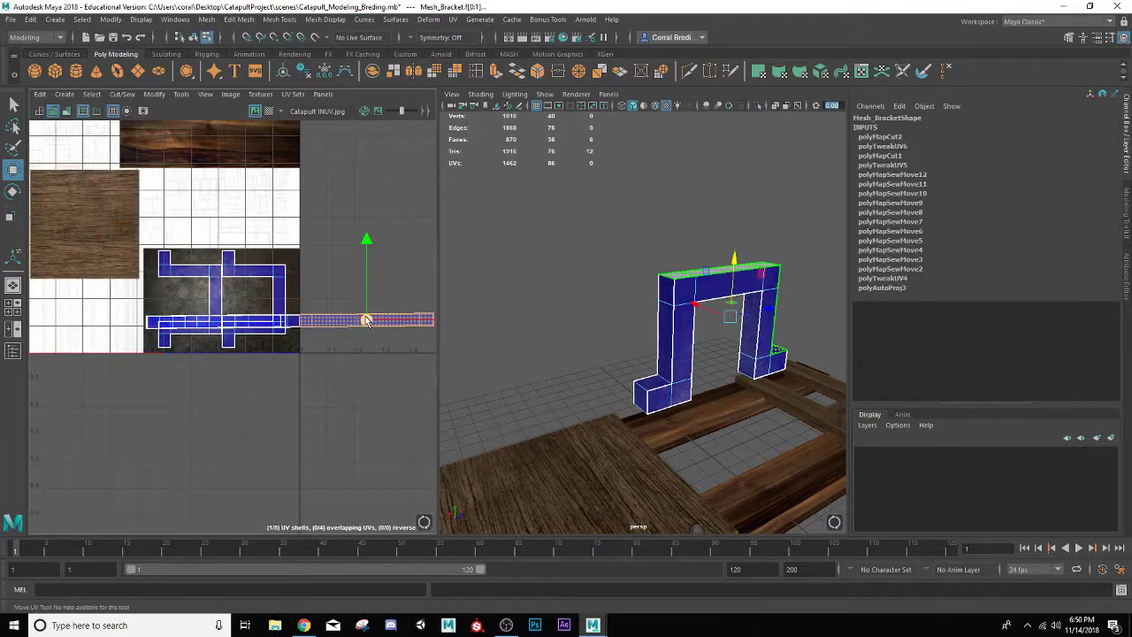
drag(371, 320, 227, 322)
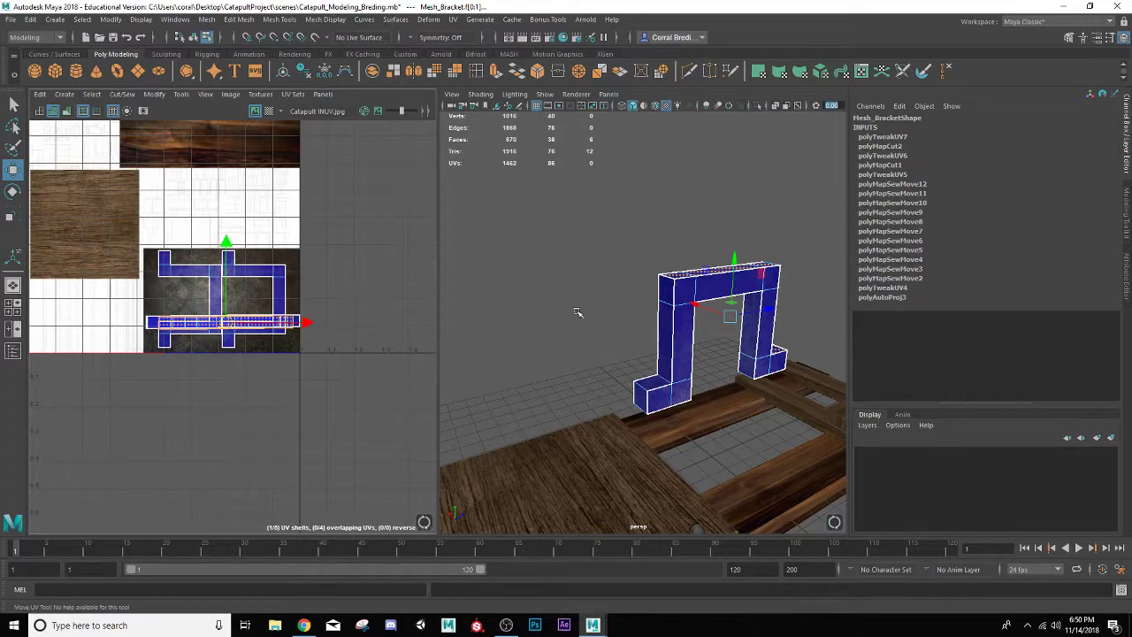
Return to object selection, show only the perspective view, and delete the bracket's construction history
right_drag(674, 289, 695, 261)
click(656, 214)
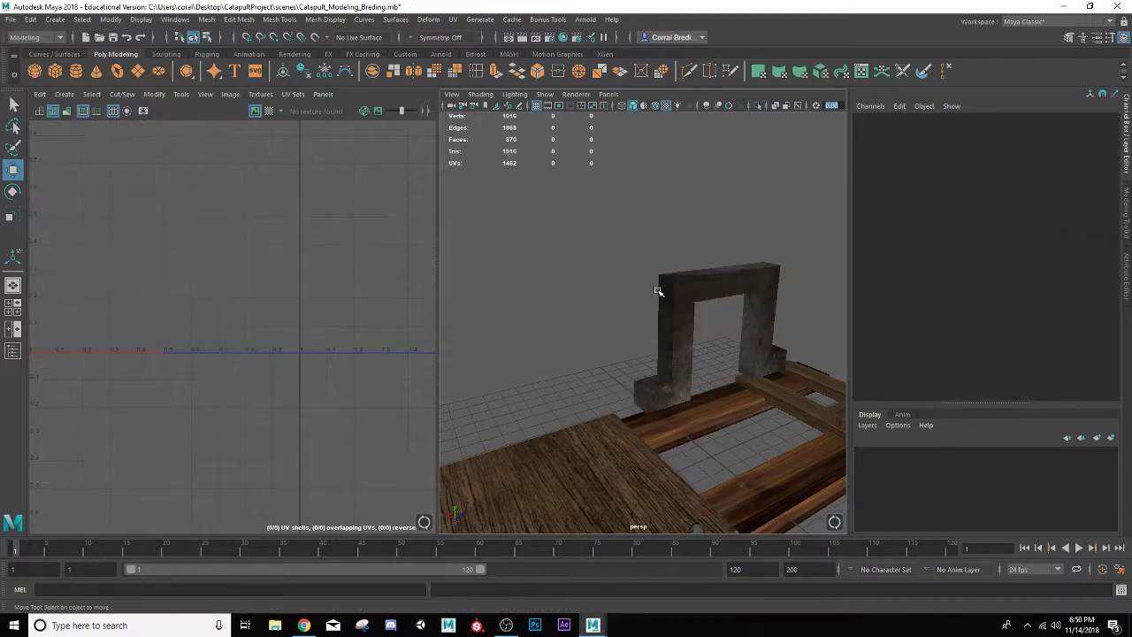
alt+drag(673, 321, 637, 283)
click(610, 280)
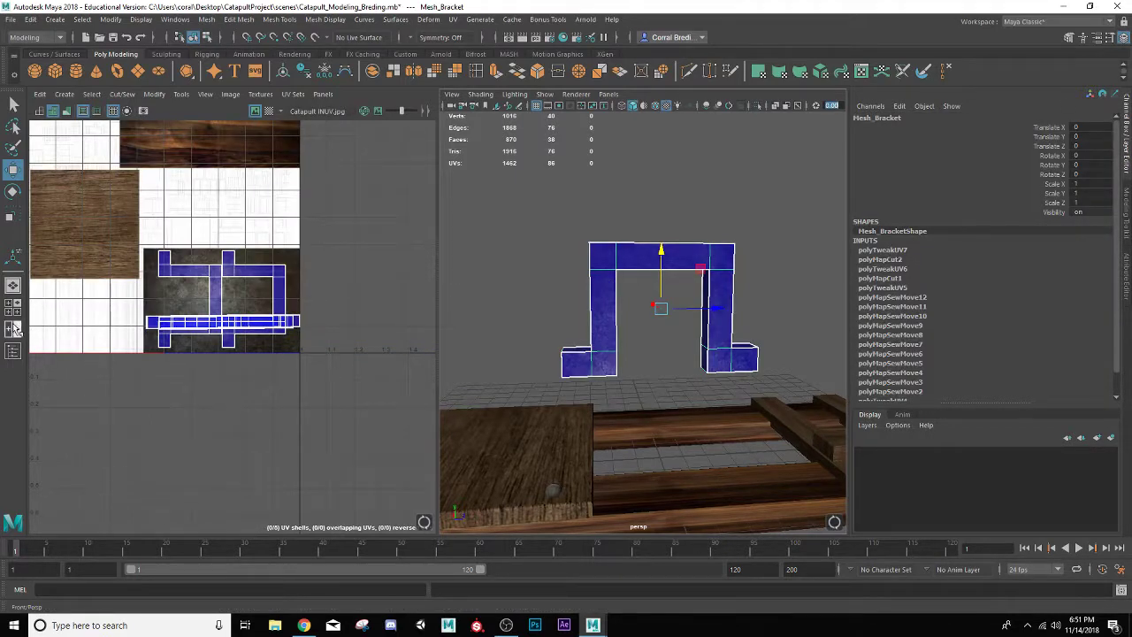
click(12, 285)
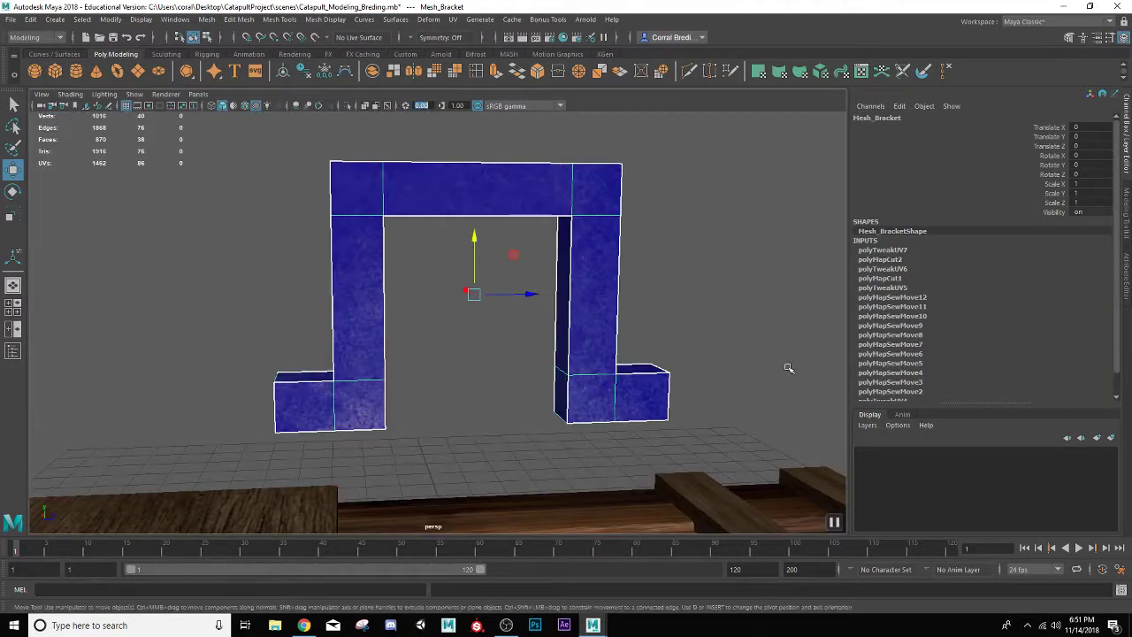
click(307, 76)
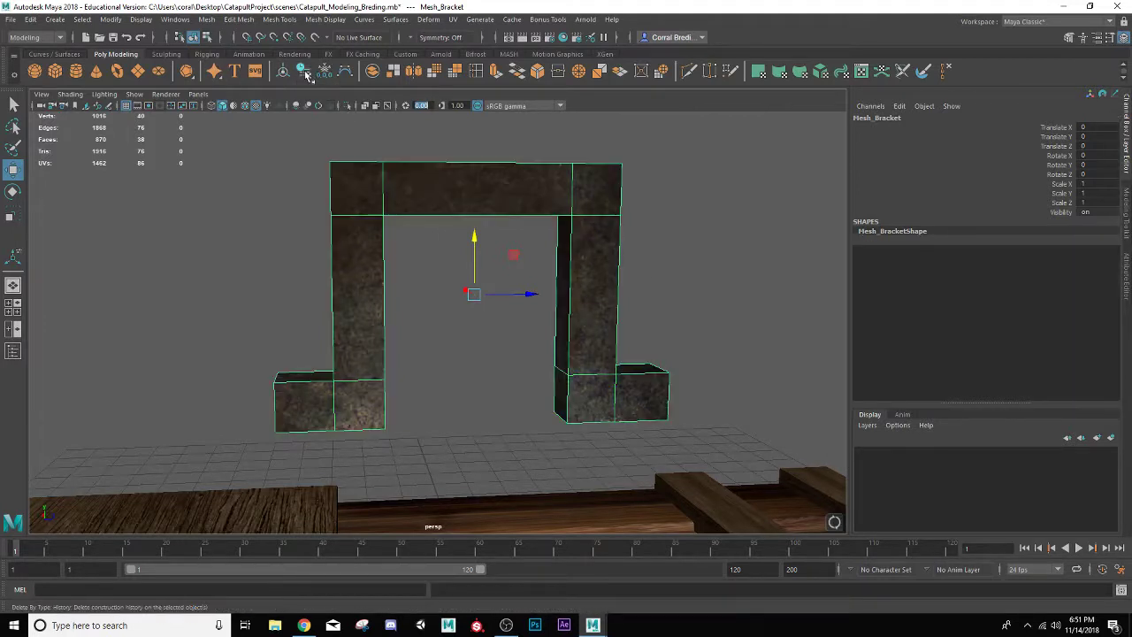
Lower the bracket from above the catapult toward the wooden plank platform
scroll(370, 188, down, 5)
right_drag(407, 267, 432, 254)
scroll(412, 272, up, 2)
scroll(411, 273, down, 4)
alt+drag(405, 289, 541, 357)
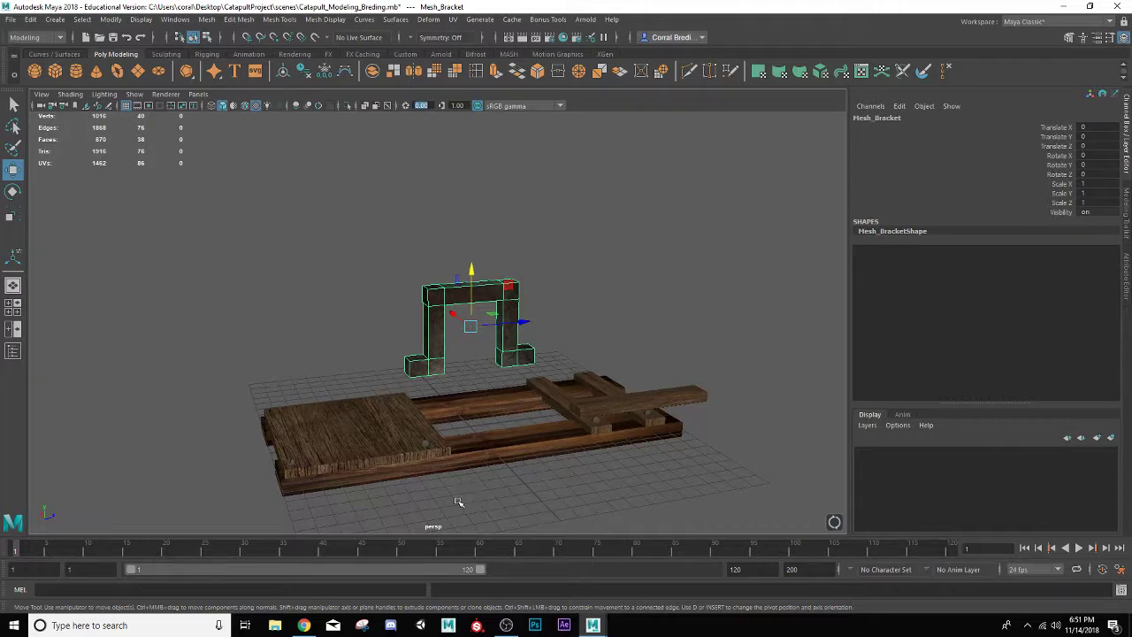
alt+drag(458, 502, 470, 473)
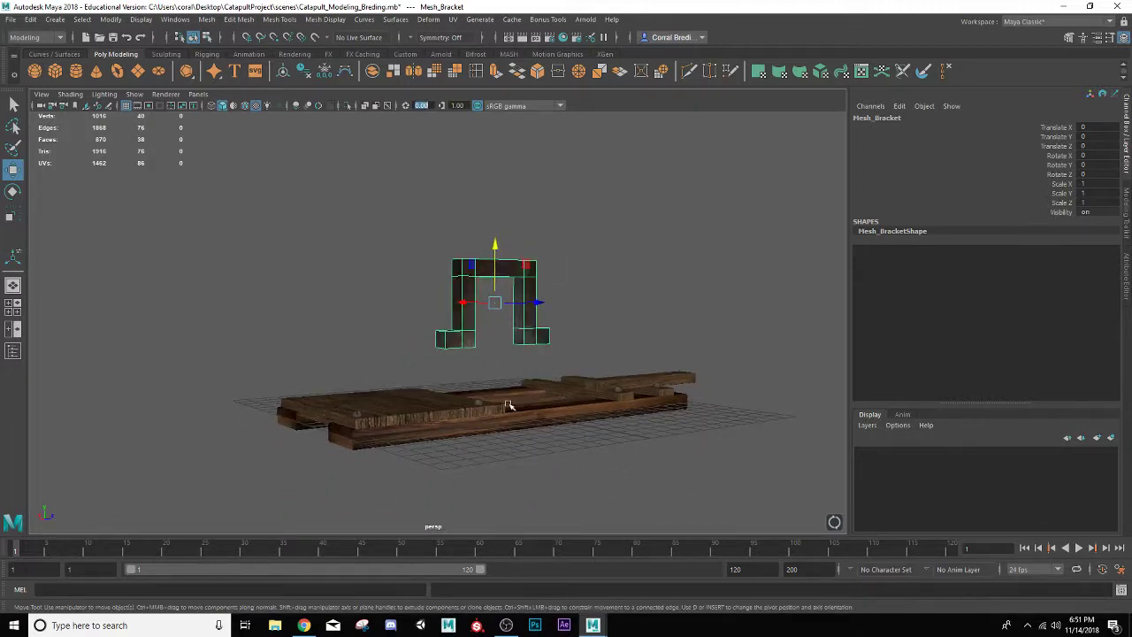
scroll(520, 403, up, 3)
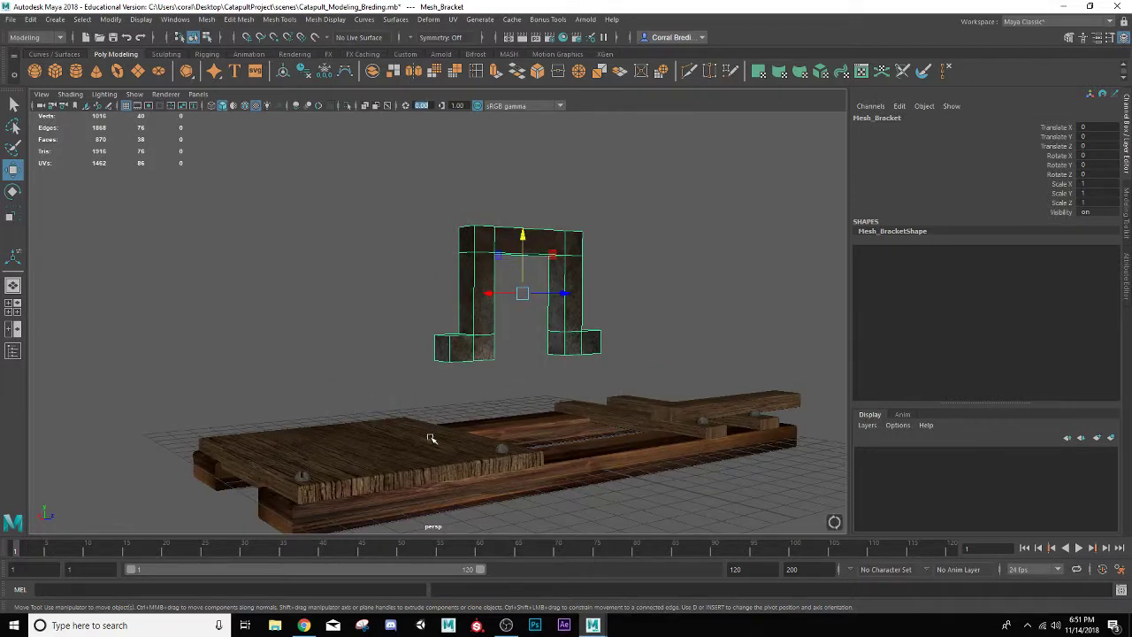
alt+drag(425, 505, 506, 499)
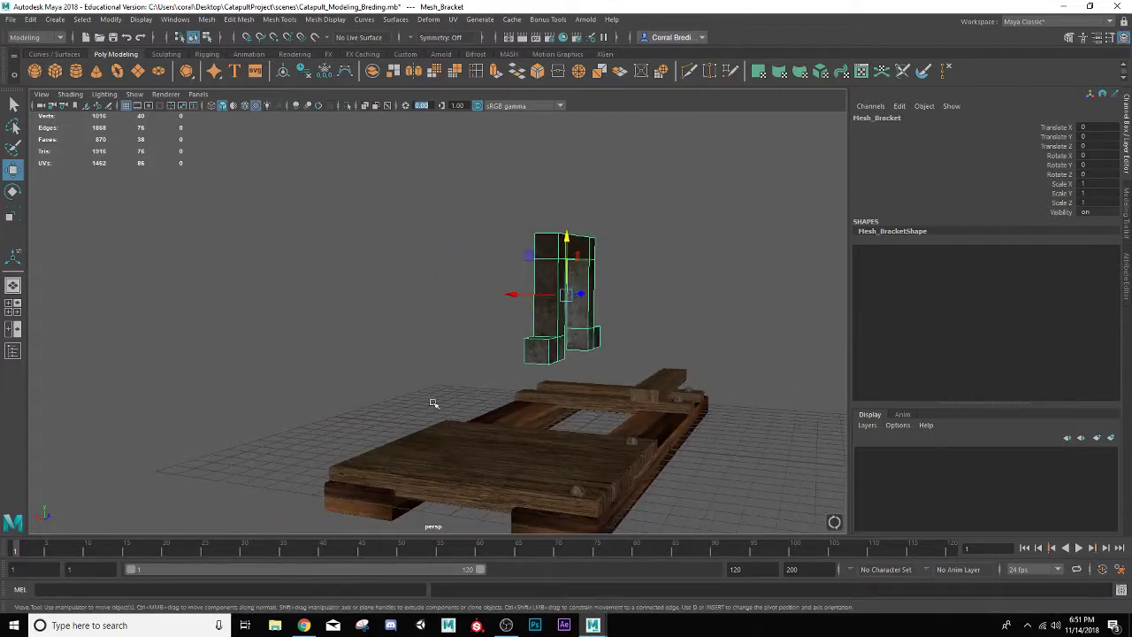
drag(566, 232, 399, 443)
Scale the bracket uniformly to 0.442 and place it on the plank platform at X -2.228, Y -4.332, Z -8.22
alt+middle_drag(418, 408, 436, 351)
scroll(435, 351, up, 4)
alt+drag(435, 351, 323, 423)
key(r)
key(w)
drag(456, 302, 355, 275)
Duplicate the bracket and place the copy on the catapult arm at X -2.509, Y -3.696, Z 8.292
scroll(471, 403, down, 3)
alt+drag(390, 329, 348, 361)
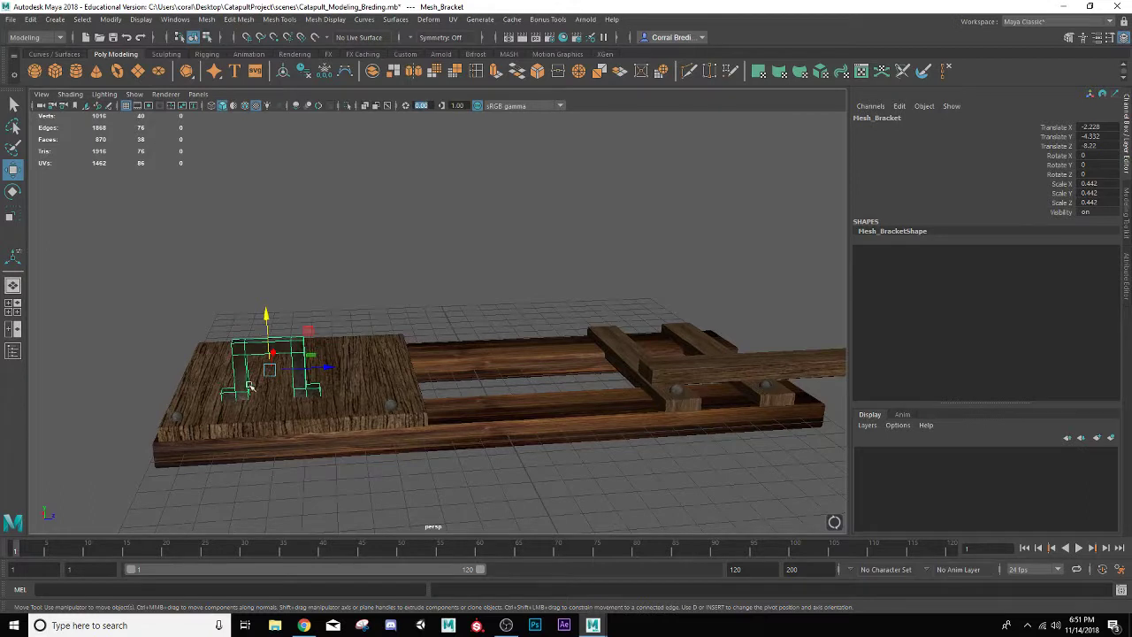
alt+middle_drag(310, 361, 333, 347)
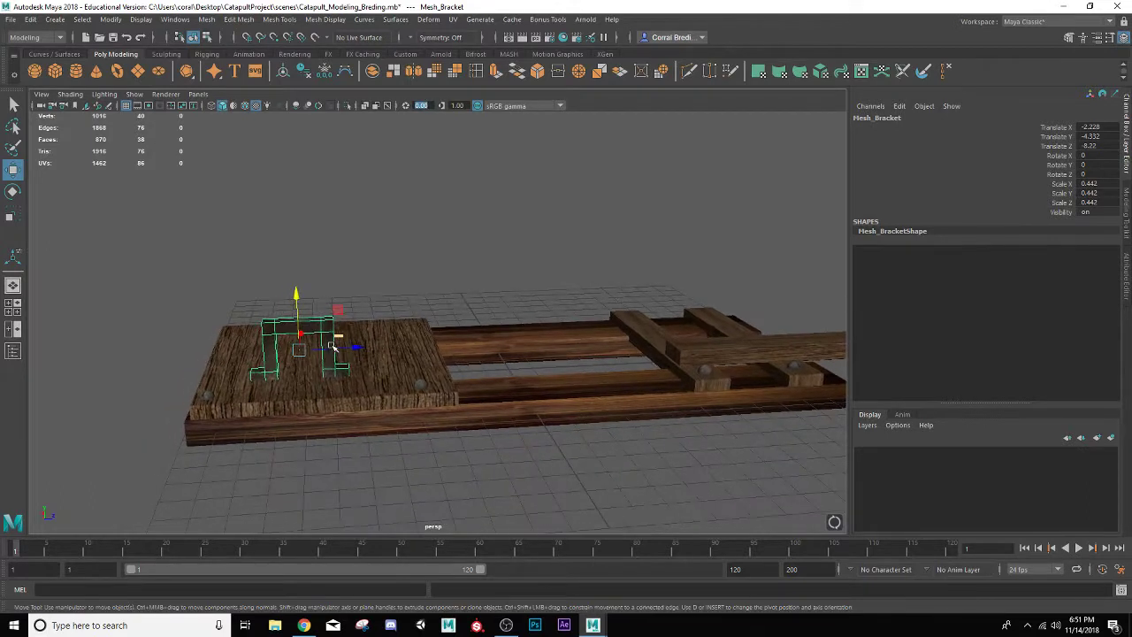
drag(358, 348, 784, 345)
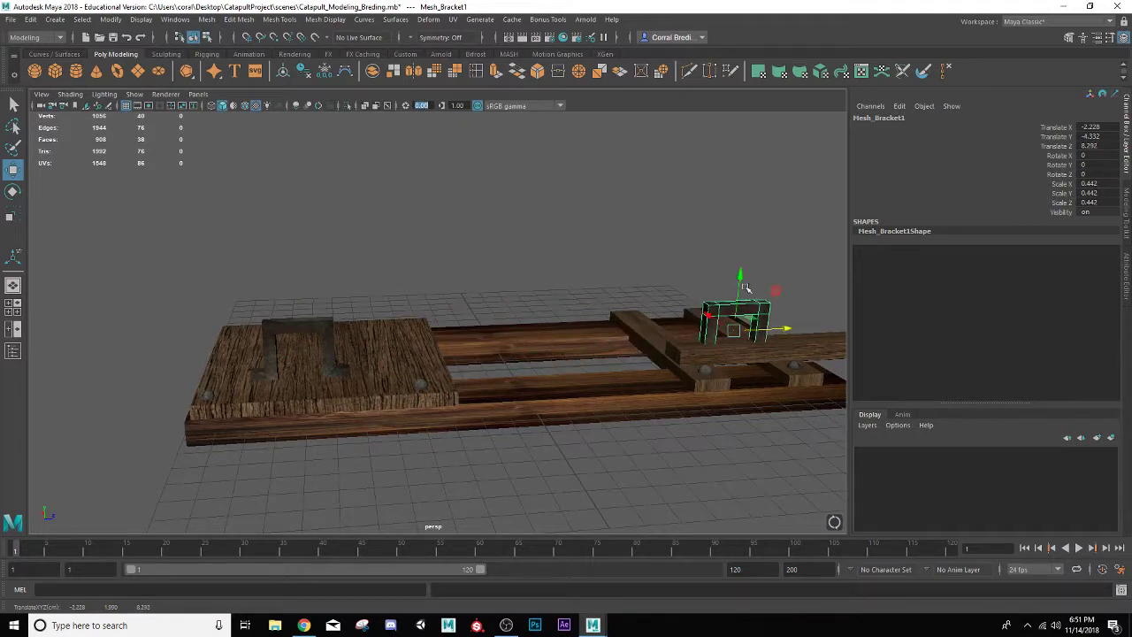
drag(740, 279, 742, 260)
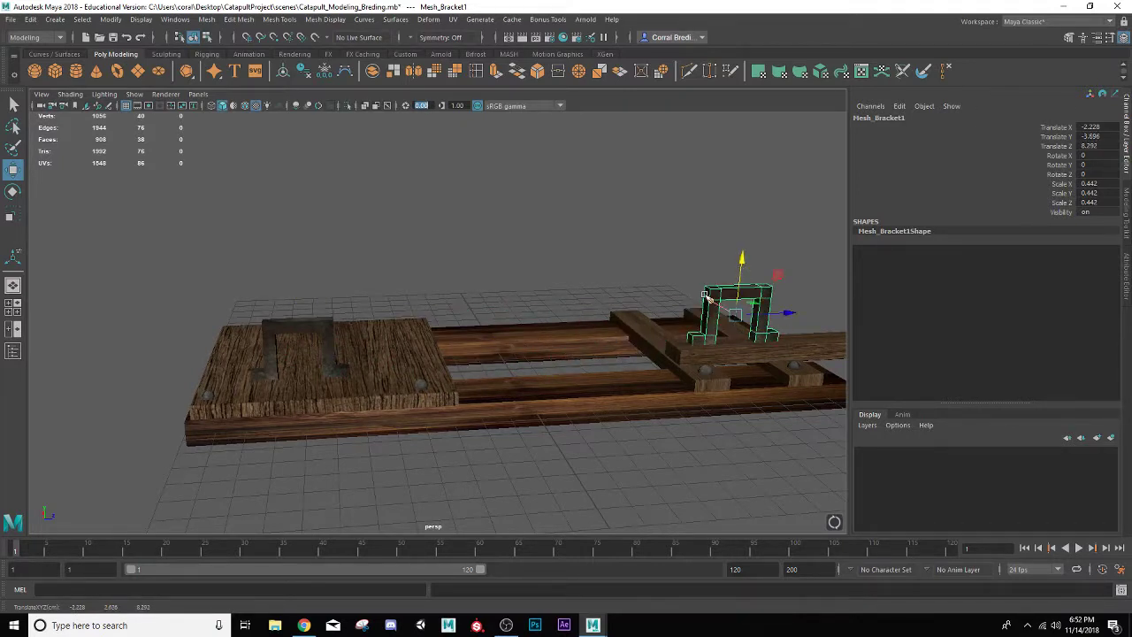
drag(707, 298, 710, 376)
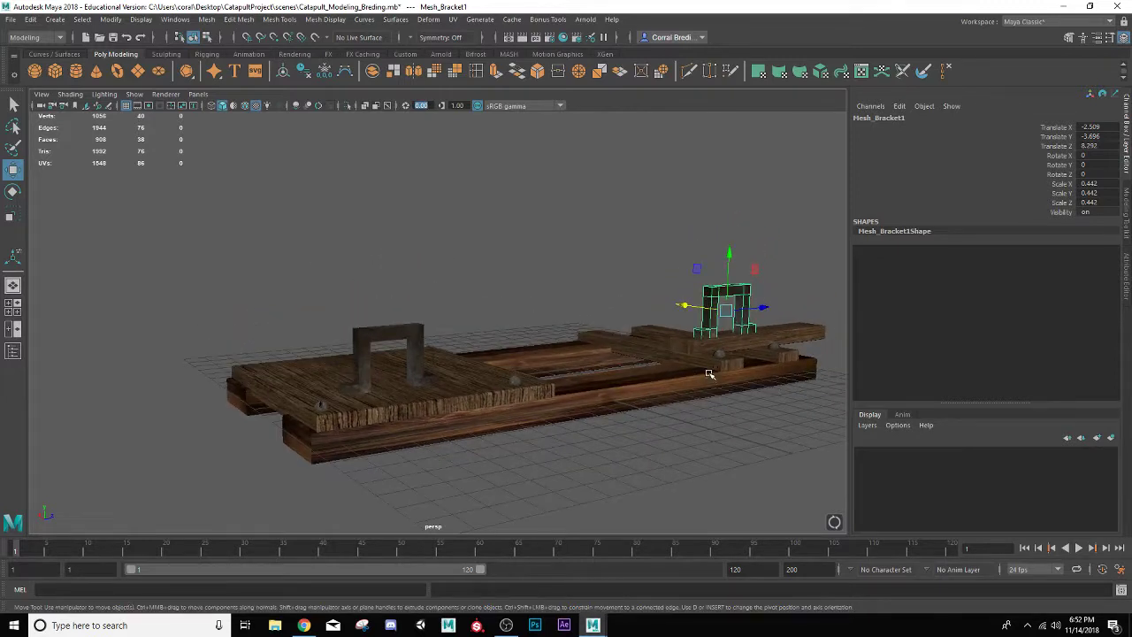
Duplicate the arm bracket, lower the copy below the frame to Y -8.571, and set its X rotation to 180
drag(727, 253, 646, 422)
key(e)
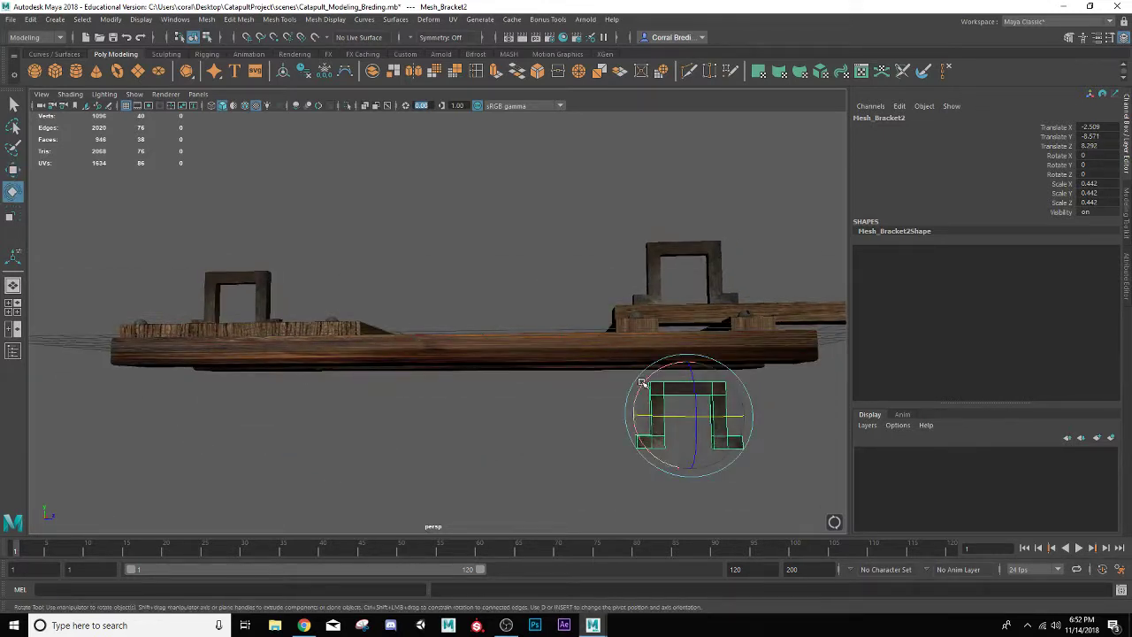
drag(675, 377, 714, 375)
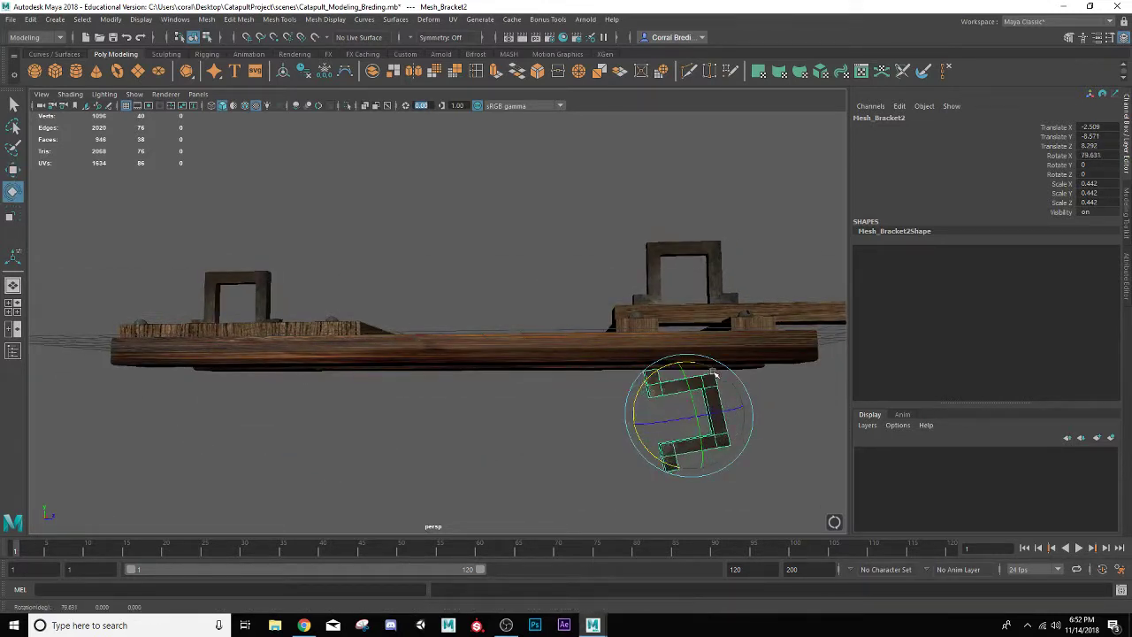
click(1093, 157)
text(180)
key(Return)
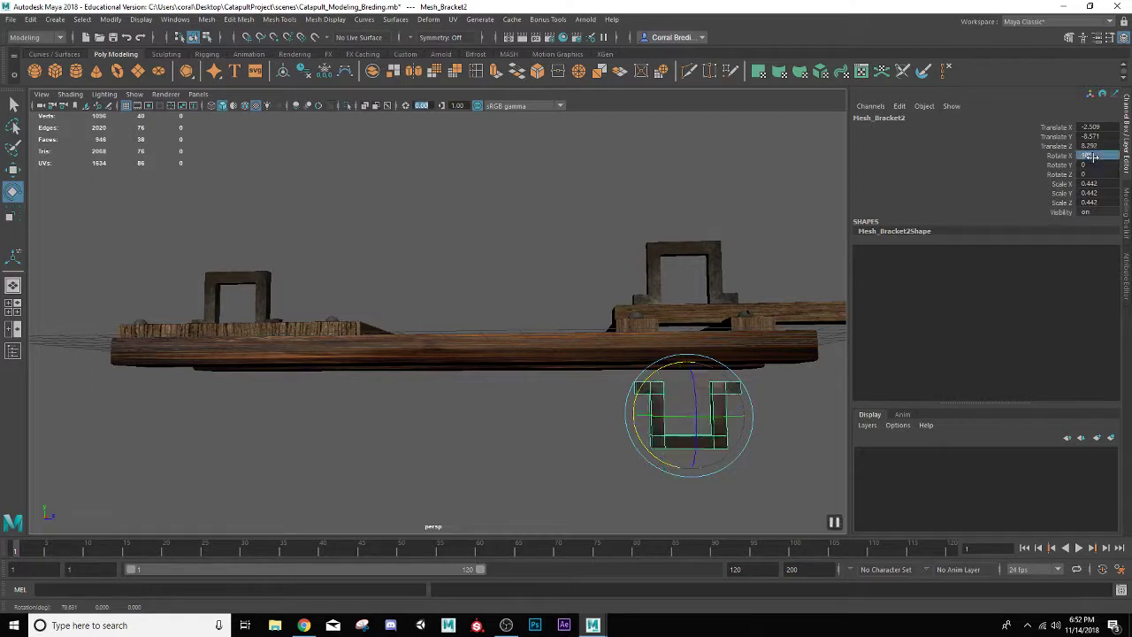
Move the upside-down bracket against the underside of the side beam at Y -7.722, Z 5.861
key(w)
drag(749, 422, 669, 426)
drag(620, 368, 582, 343)
scroll(617, 343, down, 3)
scroll(607, 357, up, 3)
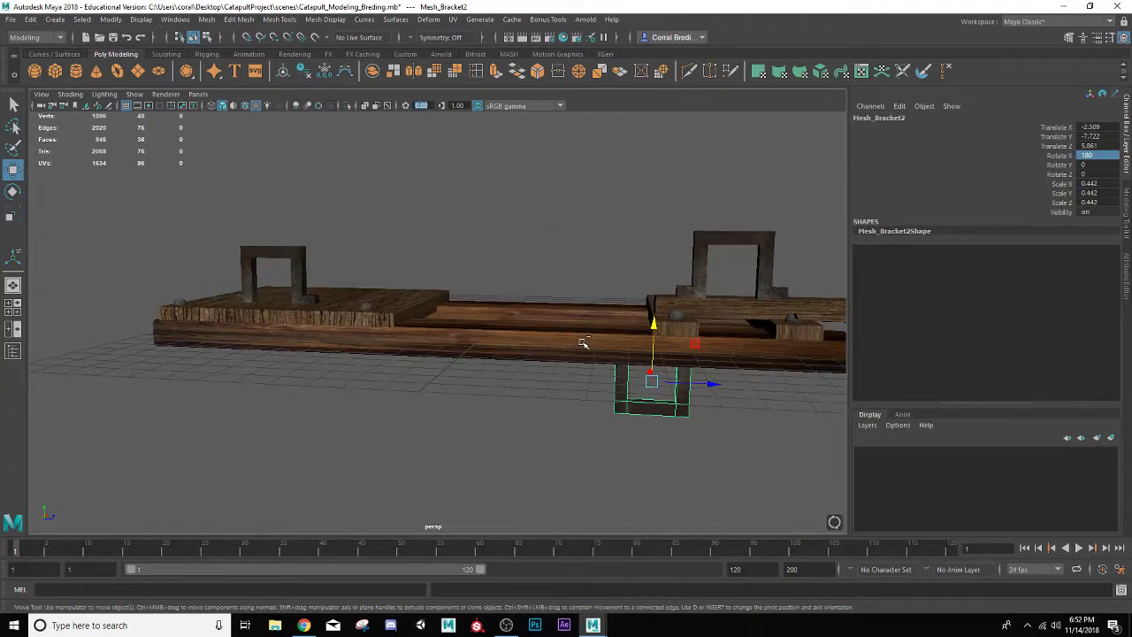
Duplicate the underside bracket to the platform end at Z -10.548, and offset another copy to X -4.937 with Z rotation -90
mouse_move(712, 387)
mouse_down()
mouse_move(311, 371)
mouse_move(263, 392)
mouse_move(280, 366)
mouse_move(323, 357)
mouse_move(326, 340)
mouse_move(311, 343)
mouse_move(281, 296)
mouse_up()
key(e)
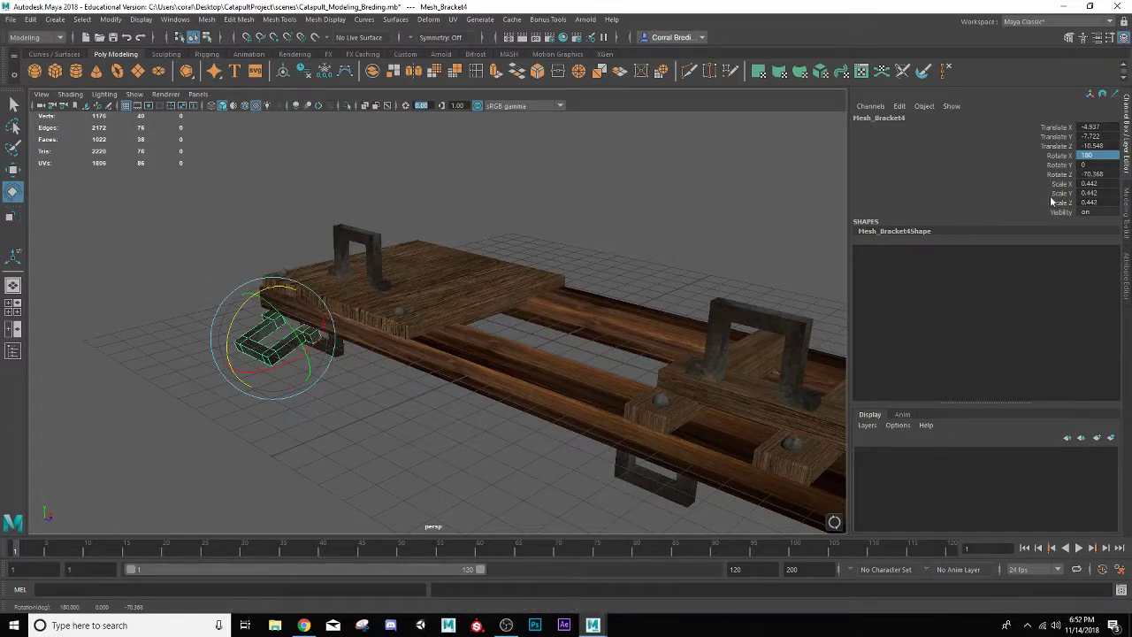
double_click(1093, 174)
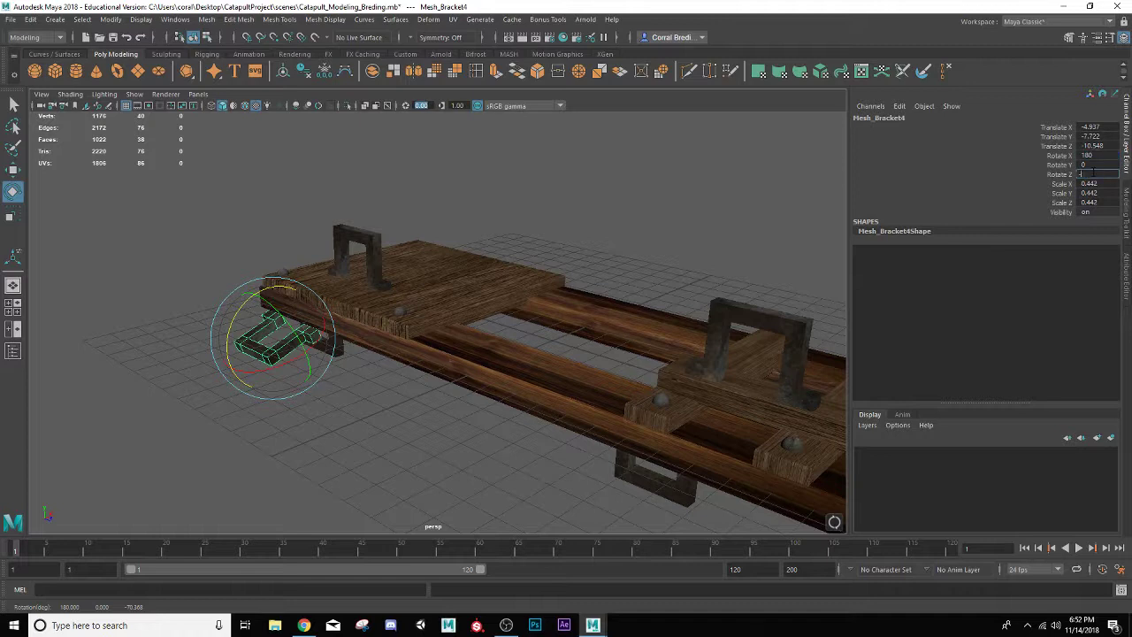
key(Return)
Scale the sideways bracket uniformly to 0.365 and place it against the side beam at X -5.454, Y -6.251, Z -9.854
key(r)
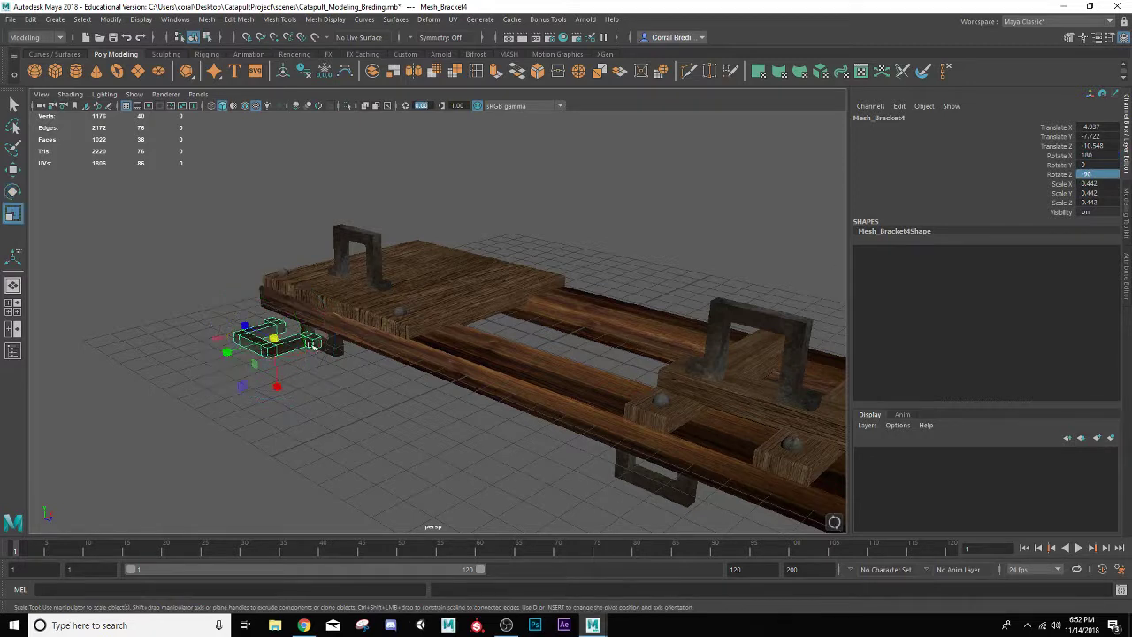
drag(273, 338, 282, 354)
key(w)
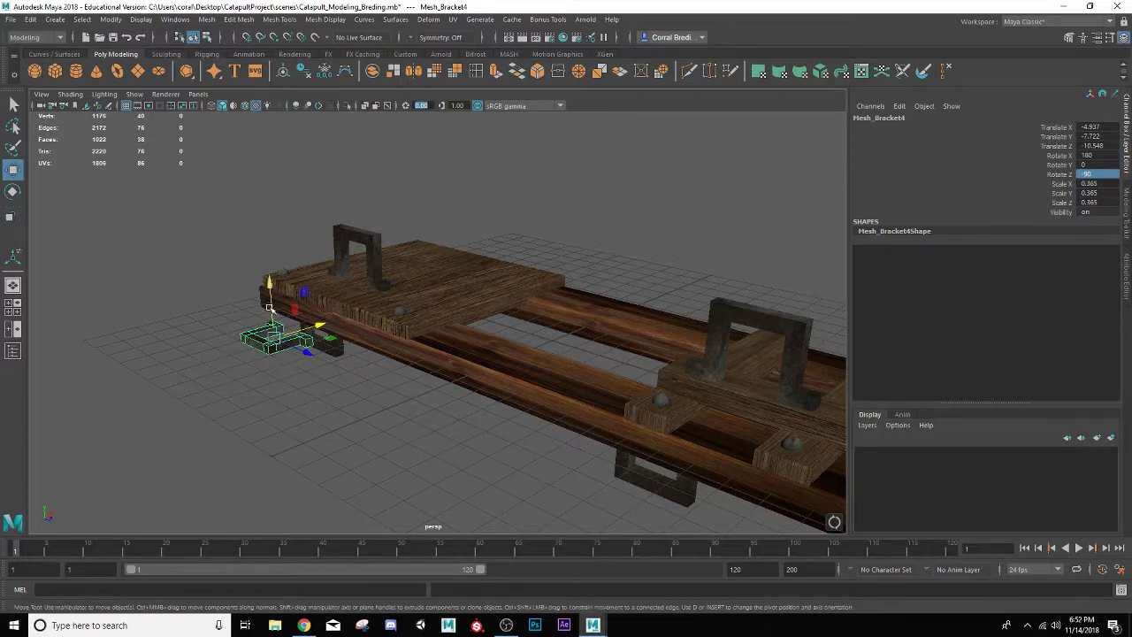
drag(269, 307, 306, 323)
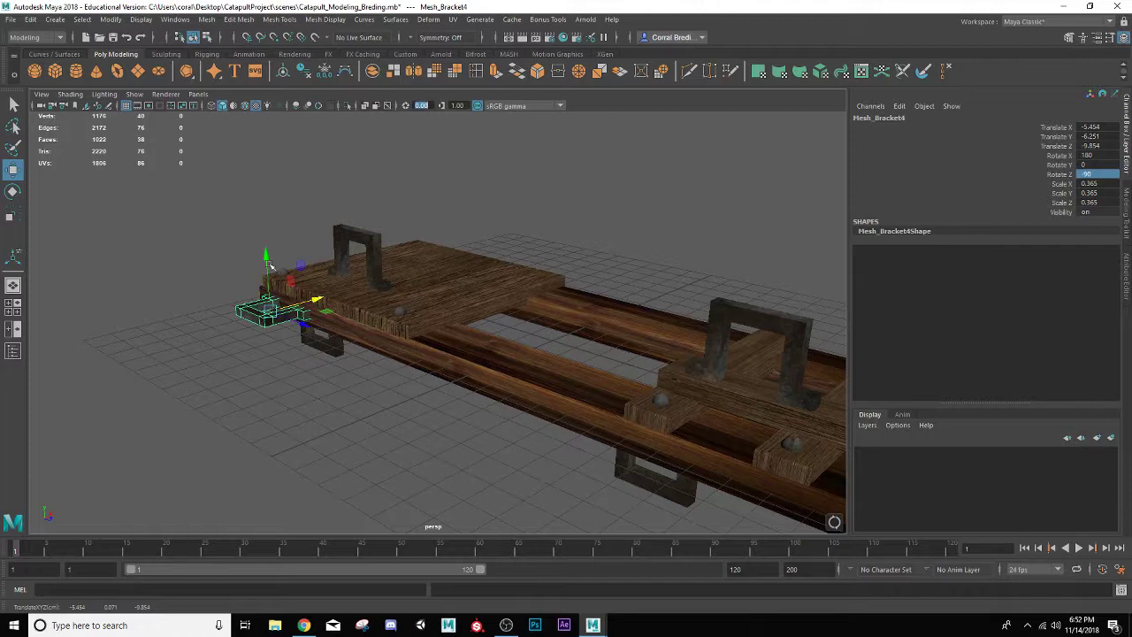
click(253, 264)
Shift the underside bracket beneath the platform along the beam to Z -9.79
alt+drag(271, 286, 445, 328)
scroll(543, 346, up, 5)
click(431, 326)
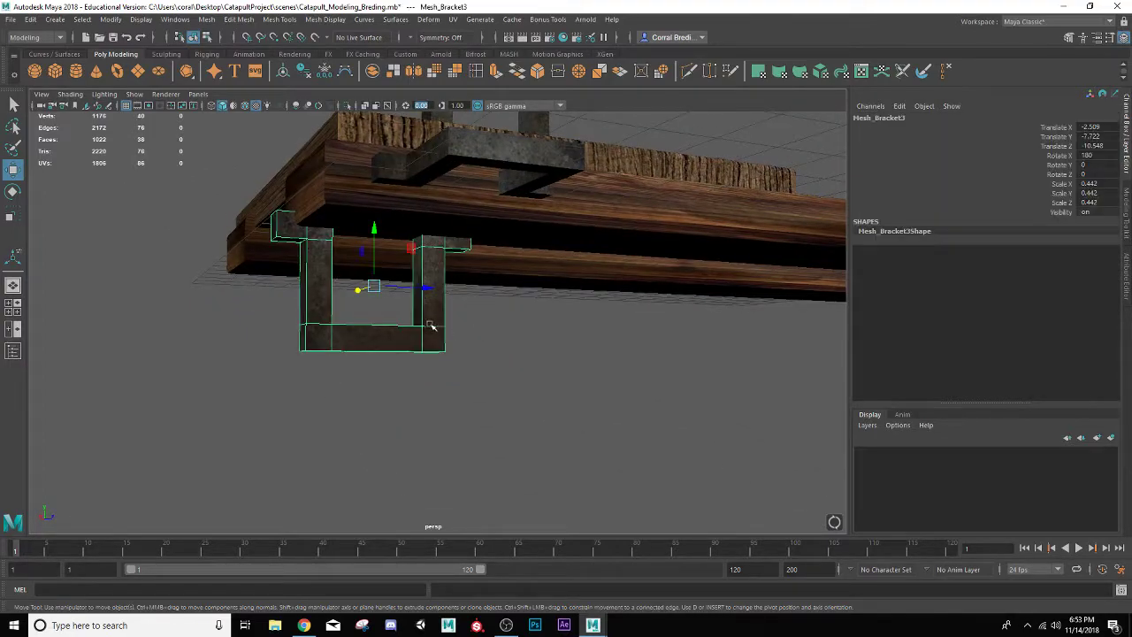
drag(423, 290, 428, 373)
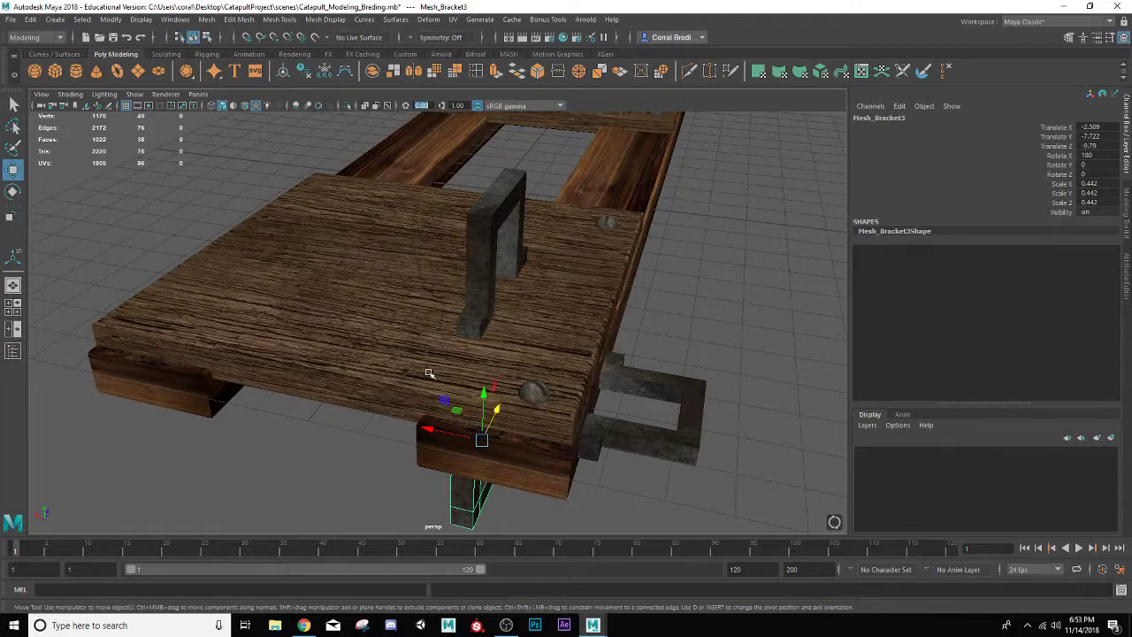
Duplicate the platform's corner bolt head and move the copy to the platform bracket's foot at X 6.384, Y 1.181, Z -9.914
alt+drag(536, 369, 433, 358)
click(413, 357)
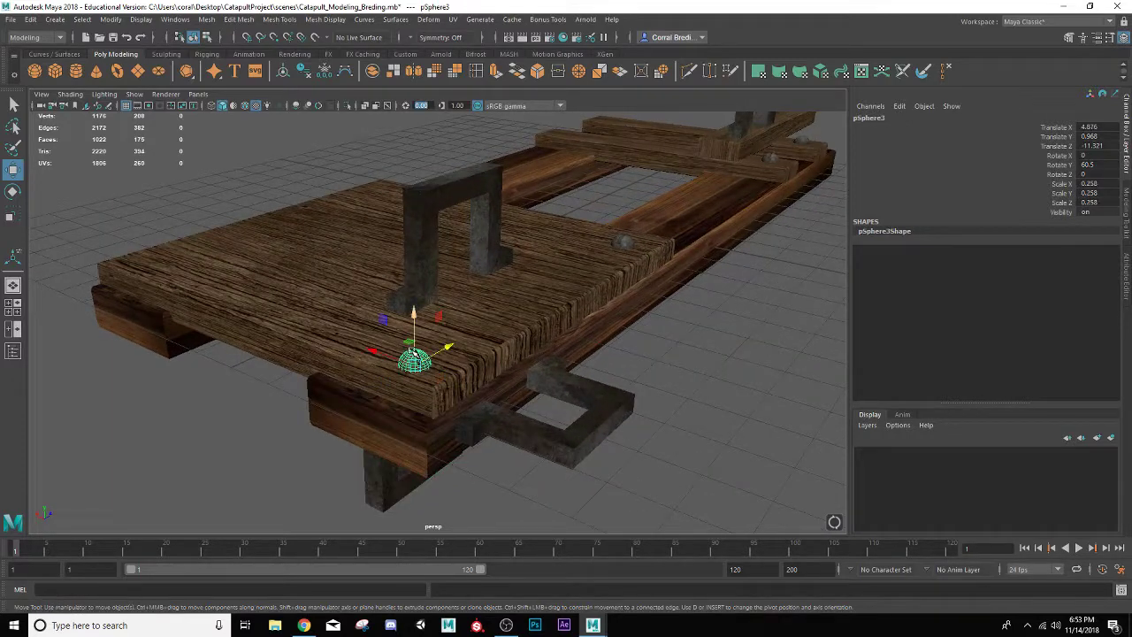
drag(414, 327, 416, 283)
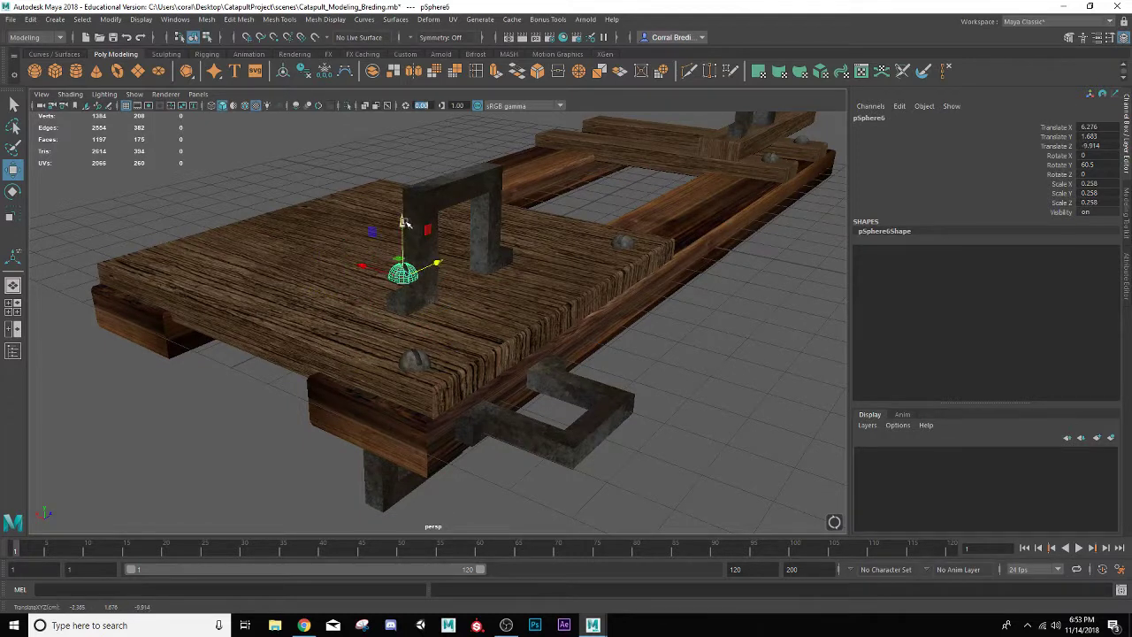
alt+right_drag(398, 295, 526, 371)
drag(543, 382, 531, 382)
drag(589, 333, 531, 416)
Scale the copied bolt head to 0.191, seat it on the bracket foot at Y 1.25, Z -9.681, and rotate it to Y 98.321
key(r)
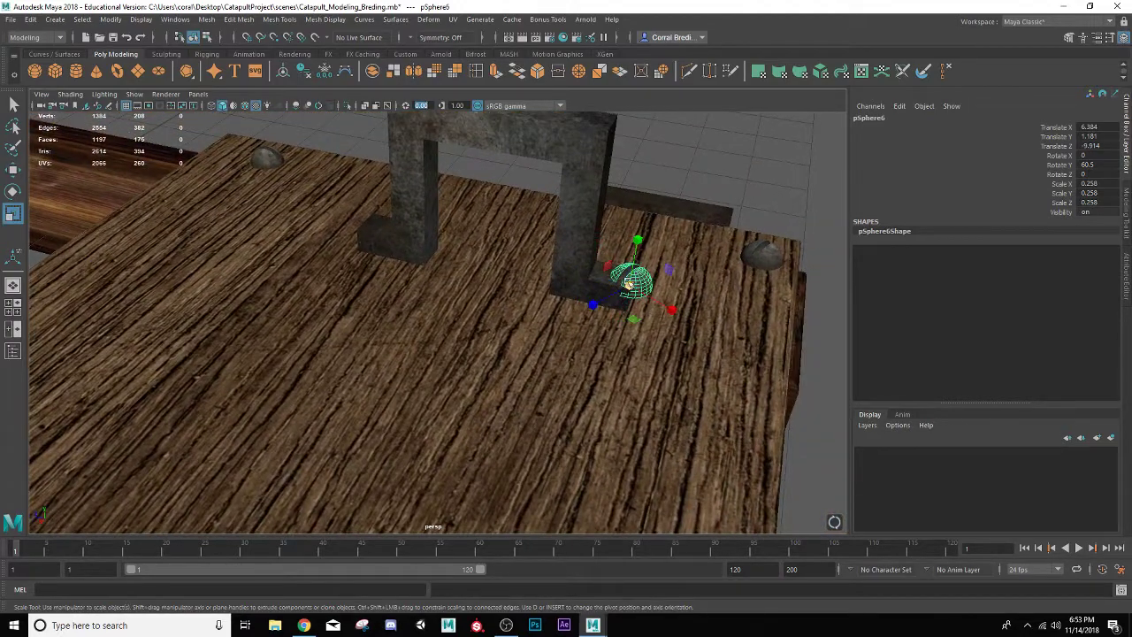
drag(627, 283, 612, 243)
key(w)
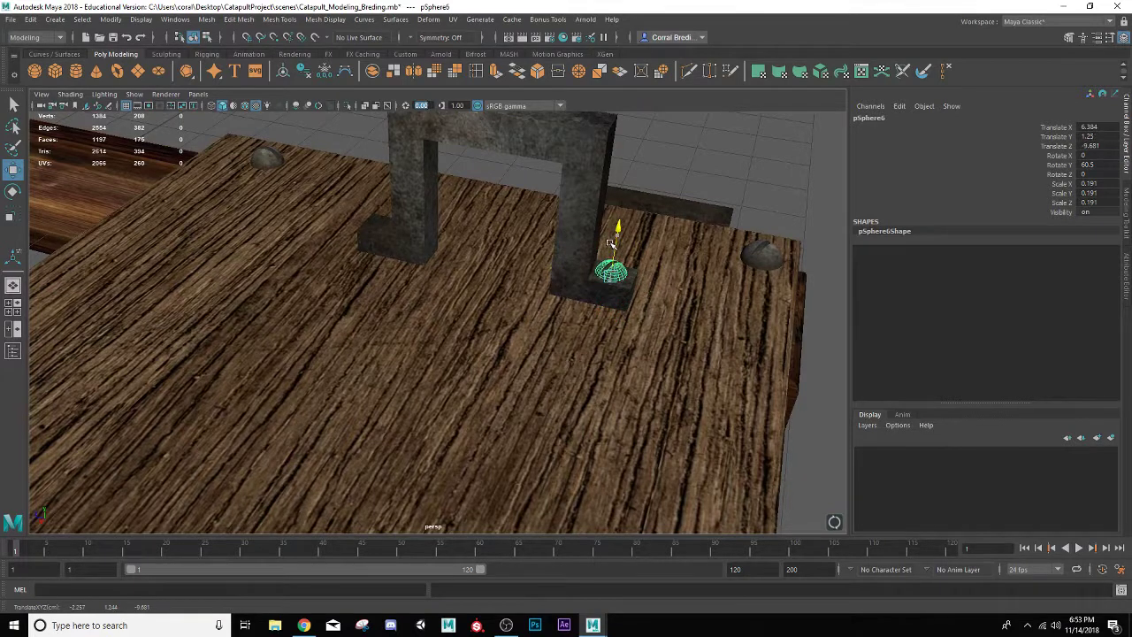
key(e)
shift+drag(607, 306, 635, 308)
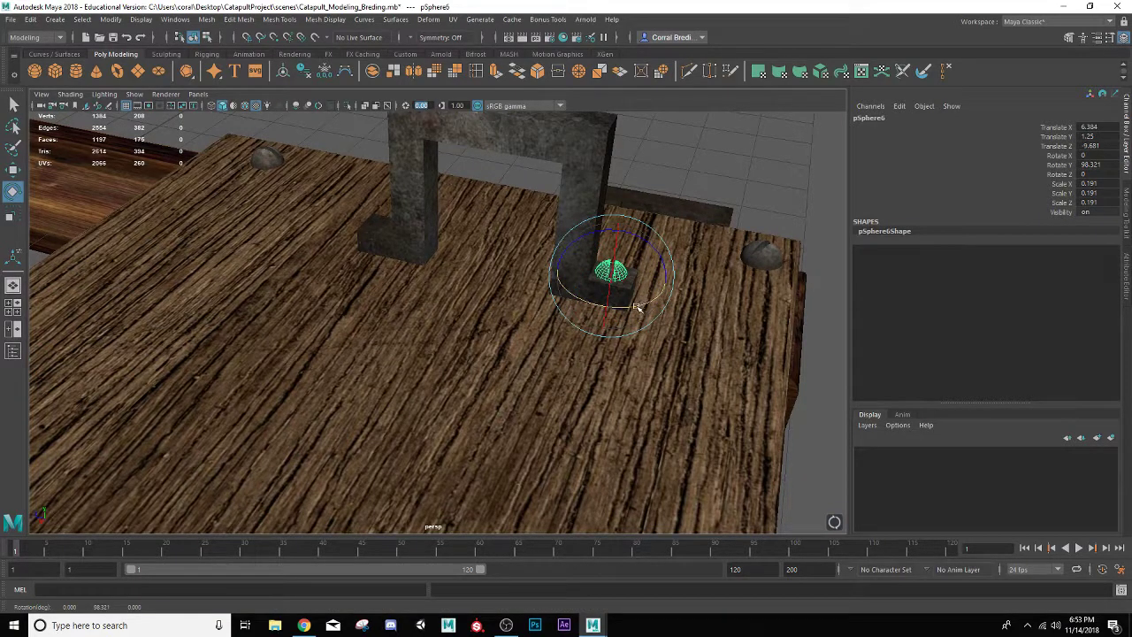
Duplicate the small bolt head onto the platform bracket's other foot and rotate the copy about Y to 164.335
key(w)
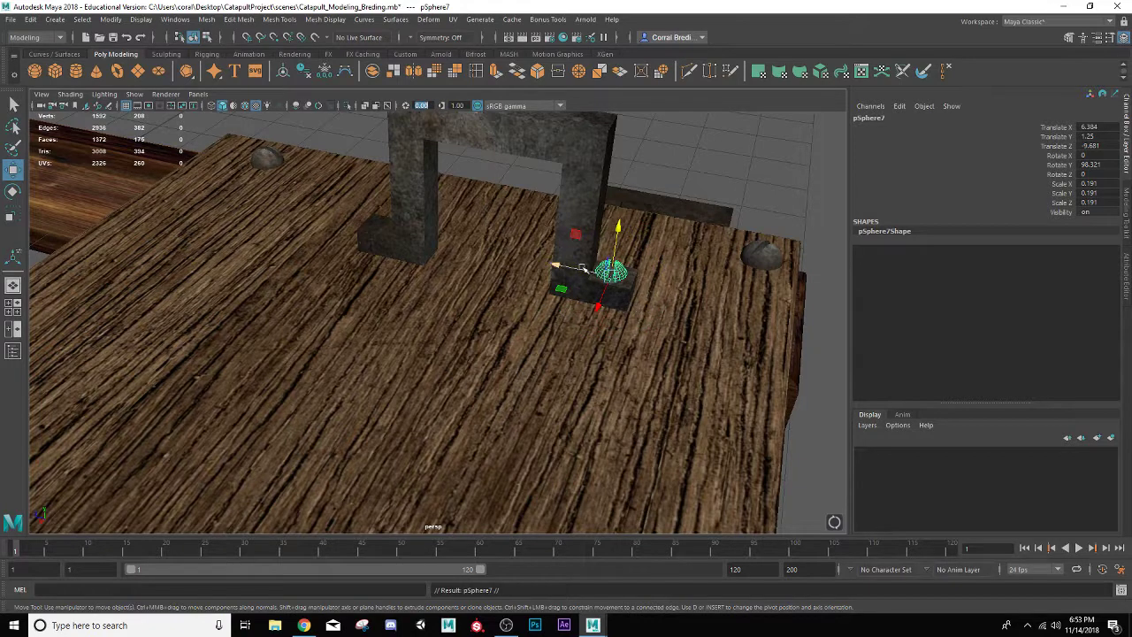
drag(583, 268, 349, 291)
key(e)
click(615, 311)
Duplicate the small bolt heads and place the pair on the arm bracket's feet at X 6.142, Y 1.883, Z 6.719
key(ctrl+d)
key(w)
alt+middle_drag(349, 291, 389, 212)
scroll(418, 307, up, 4)
drag(390, 220, 387, 231)
drag(449, 288, 458, 357)
Duplicate the arm bracket's bolt pair and move the copies below the underside bracket's feet at Y -0.86, Z 4.329
key(ctrl+d)
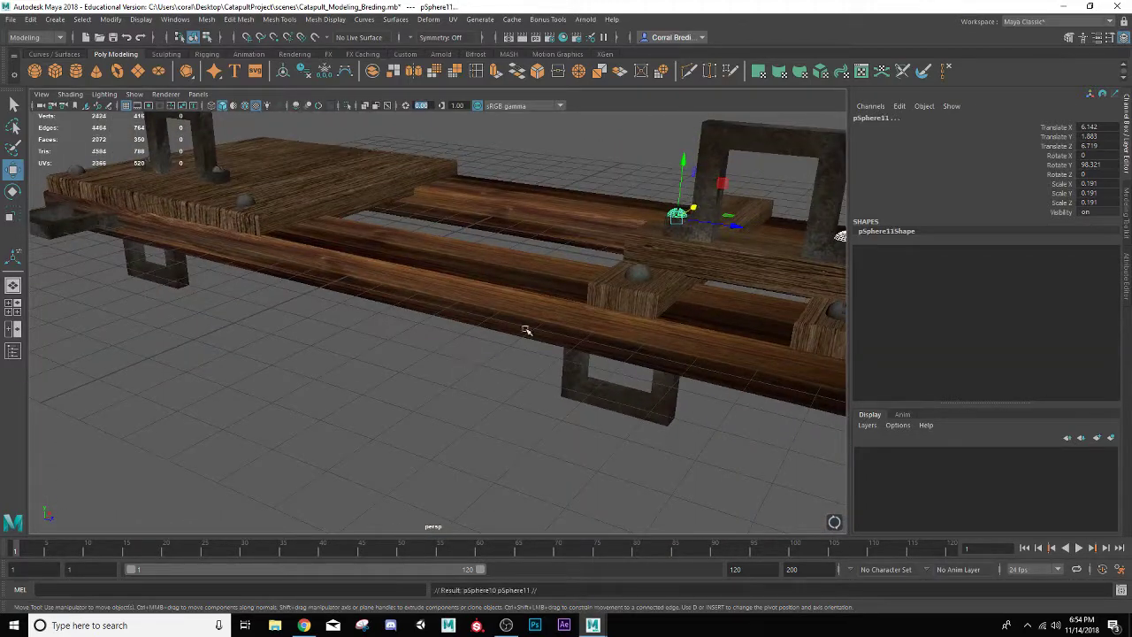
drag(683, 160, 551, 324)
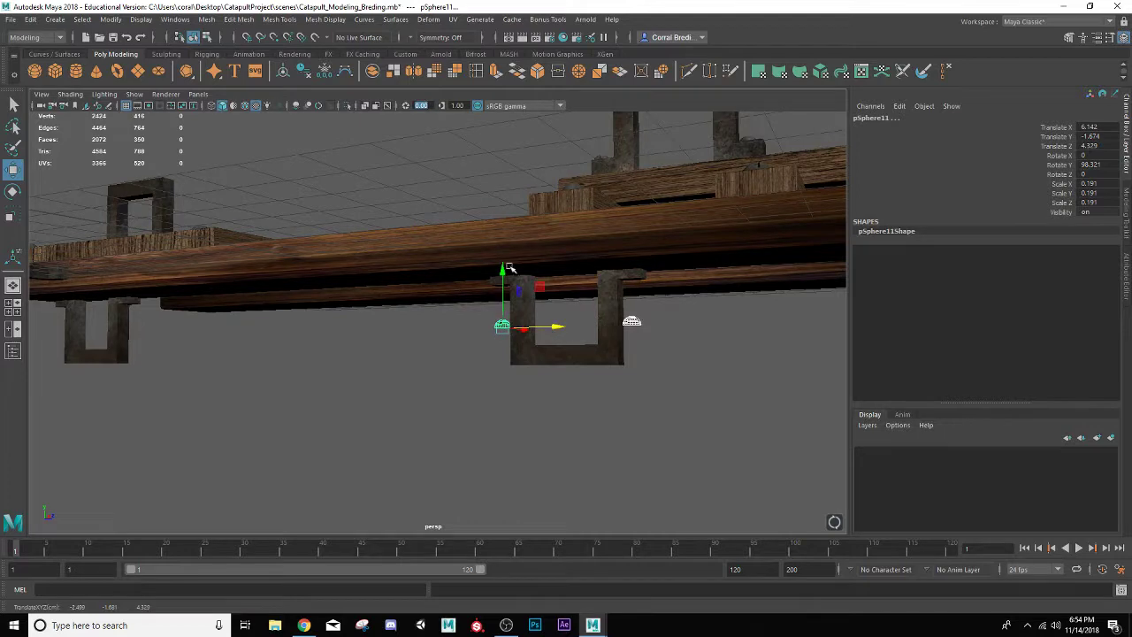
drag(503, 266, 502, 237)
key(f)
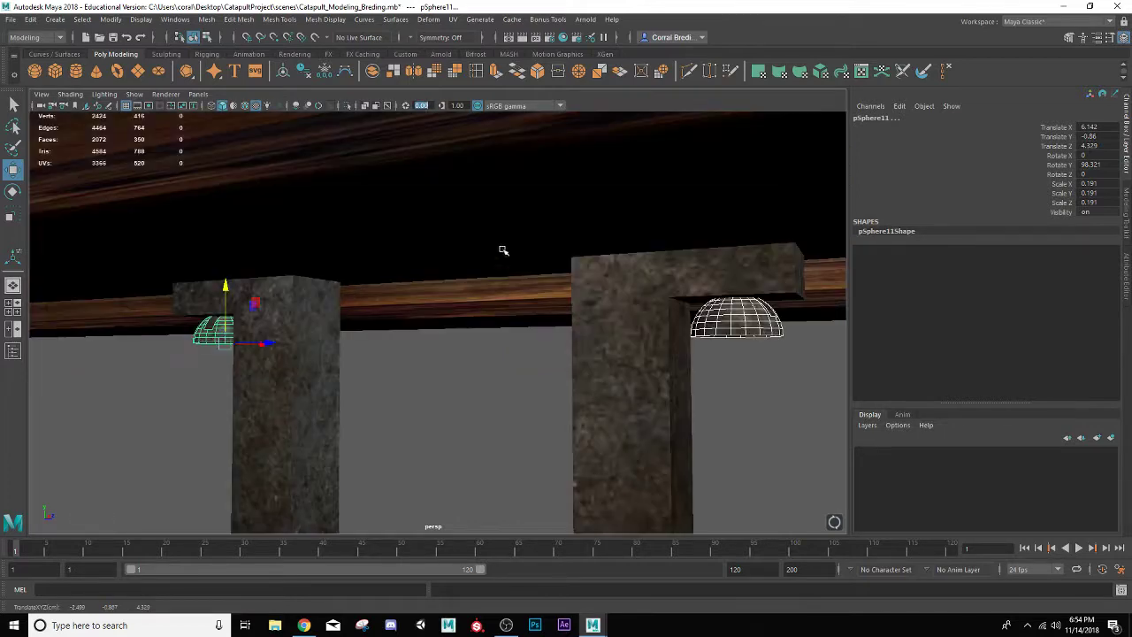
Flip the underside bolt pair by setting Scale Y to -0.191, and raise it against the bracket feet at Y -0.667
alt+drag(521, 278, 678, 295)
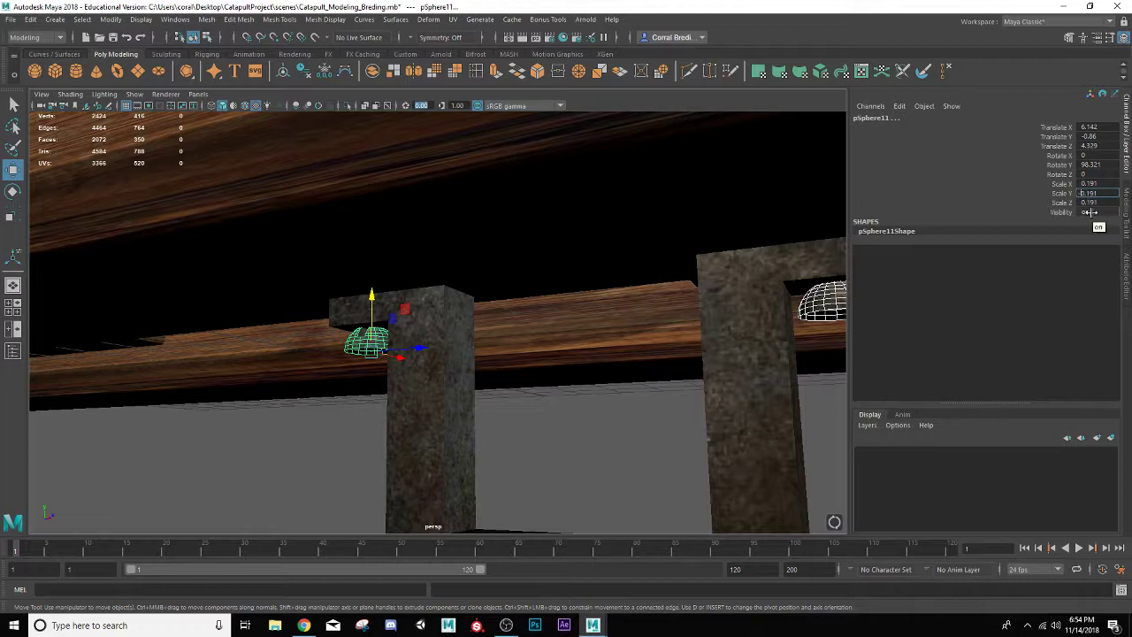
key(Return)
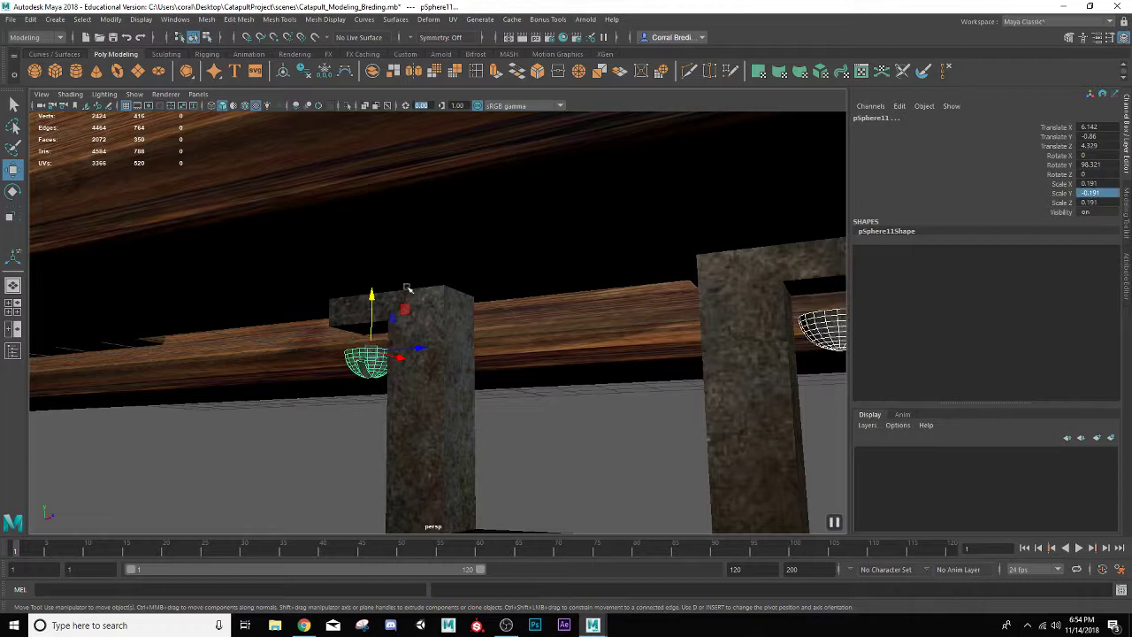
drag(371, 297, 370, 272)
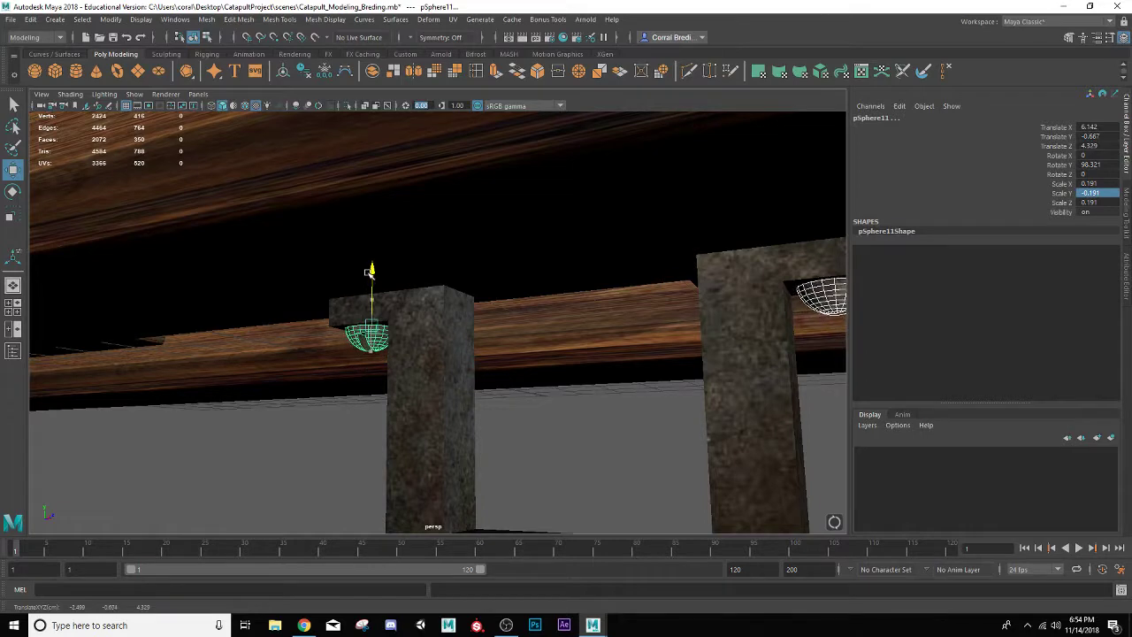
Duplicate the flipped bolt pair and slide the copies along the beam to the platform-end underside bracket at Z -11.36
scroll(375, 295, down, 5)
alt+middle_drag(341, 328, 636, 291)
scroll(619, 296, down, 3)
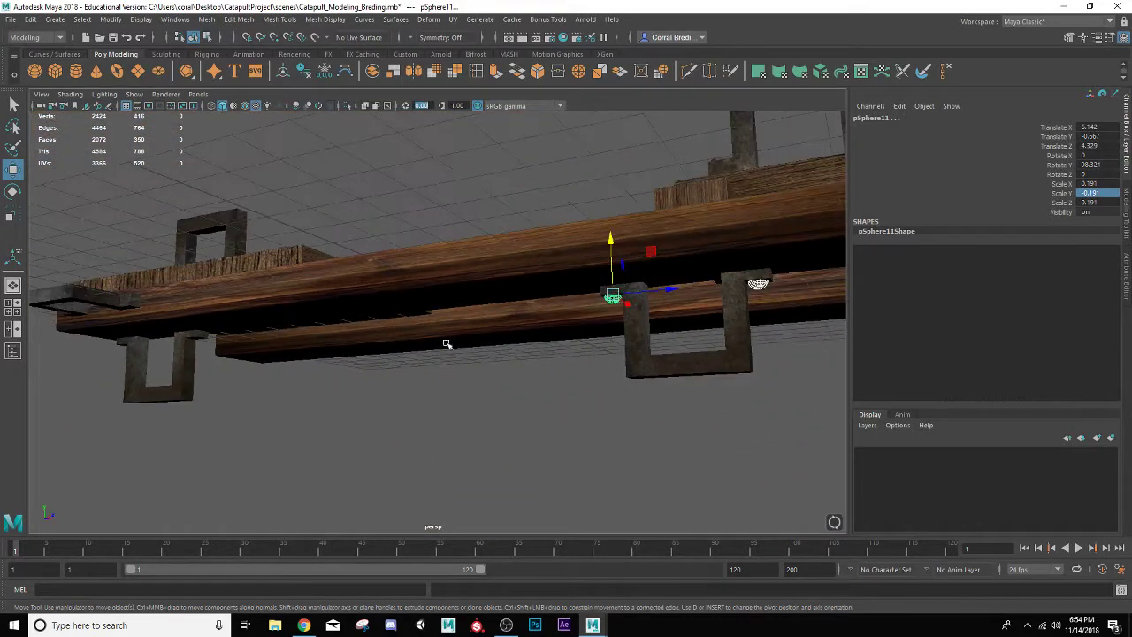
alt+drag(447, 344, 392, 360)
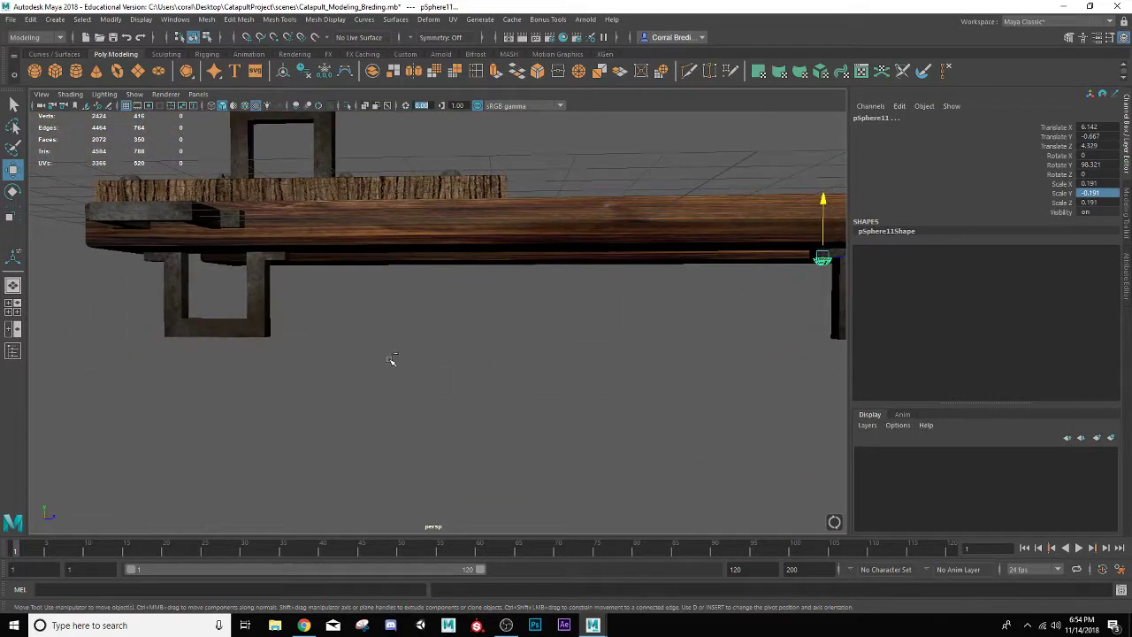
key(ctrl+d)
alt+middle_drag(622, 274, 524, 293)
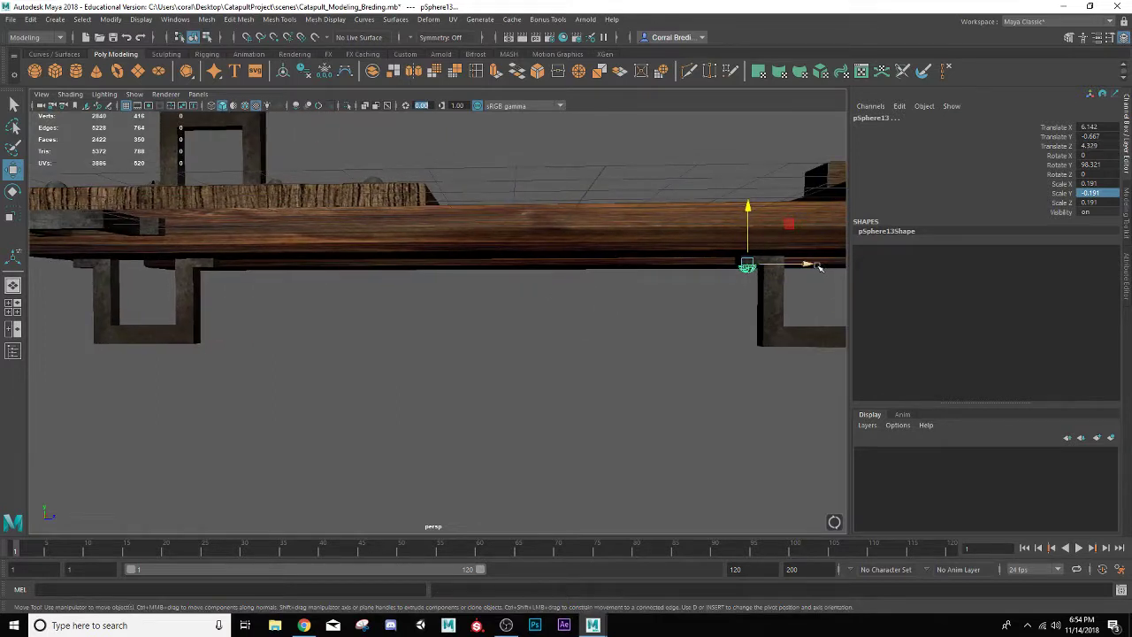
drag(818, 267, 215, 297)
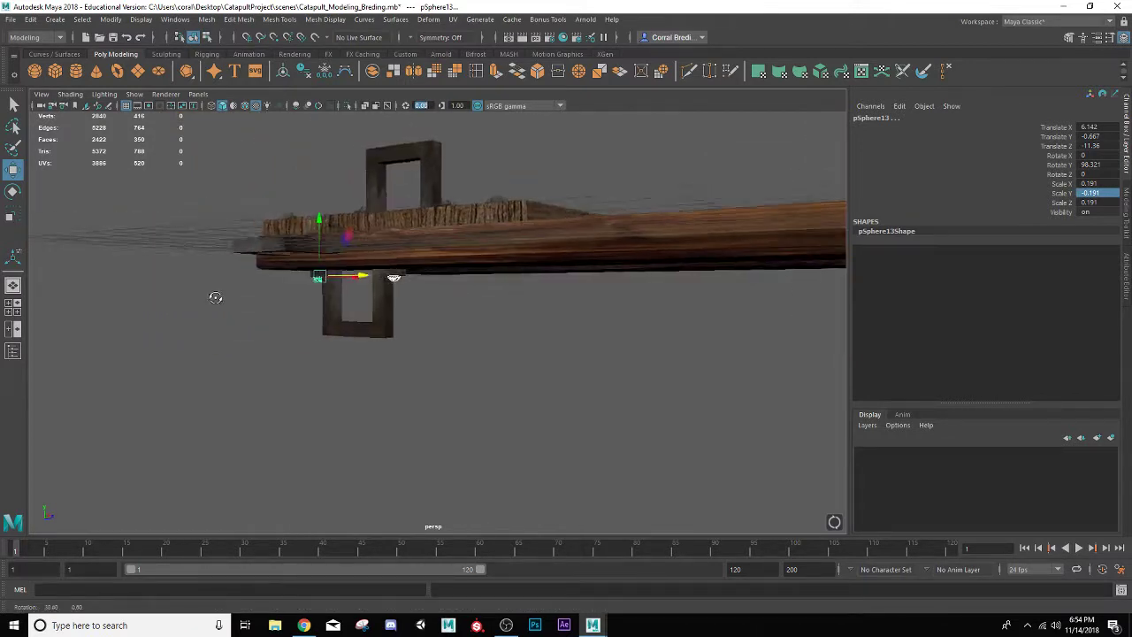
Duplicate the platform-end bolt pair and move the copies beside the sideways bracket at X 3.886, Y 0.207
key(ctrl+d)
alt+drag(371, 300, 426, 310)
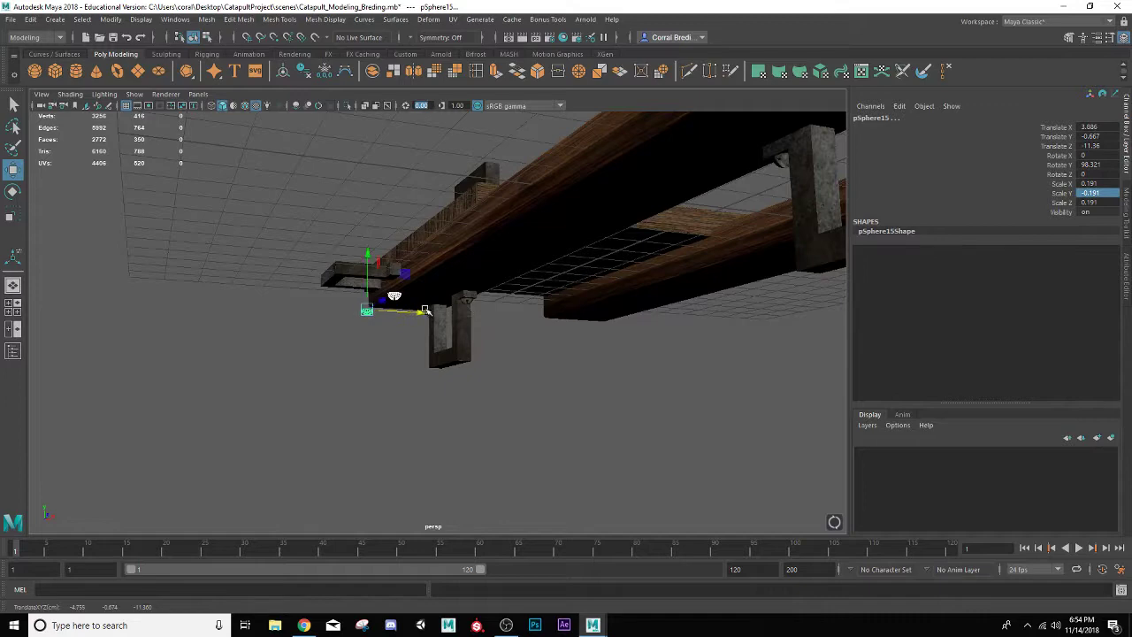
drag(376, 264, 529, 361)
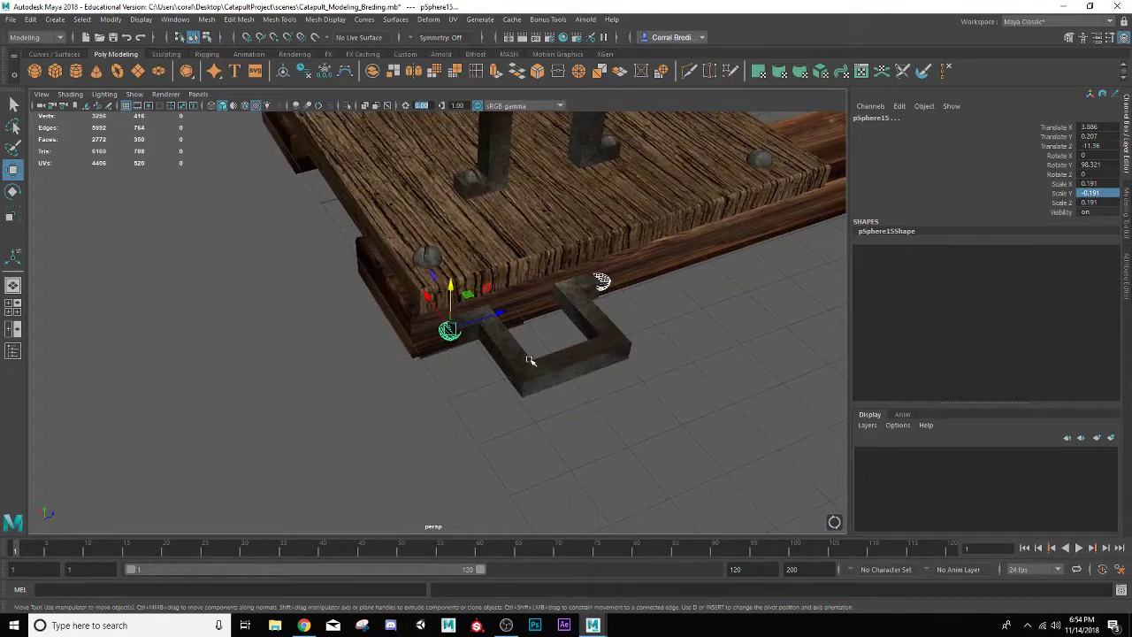
Try rotating the sideways bracket's bolt pair about X to 89.292, and undo the rotation
key(e)
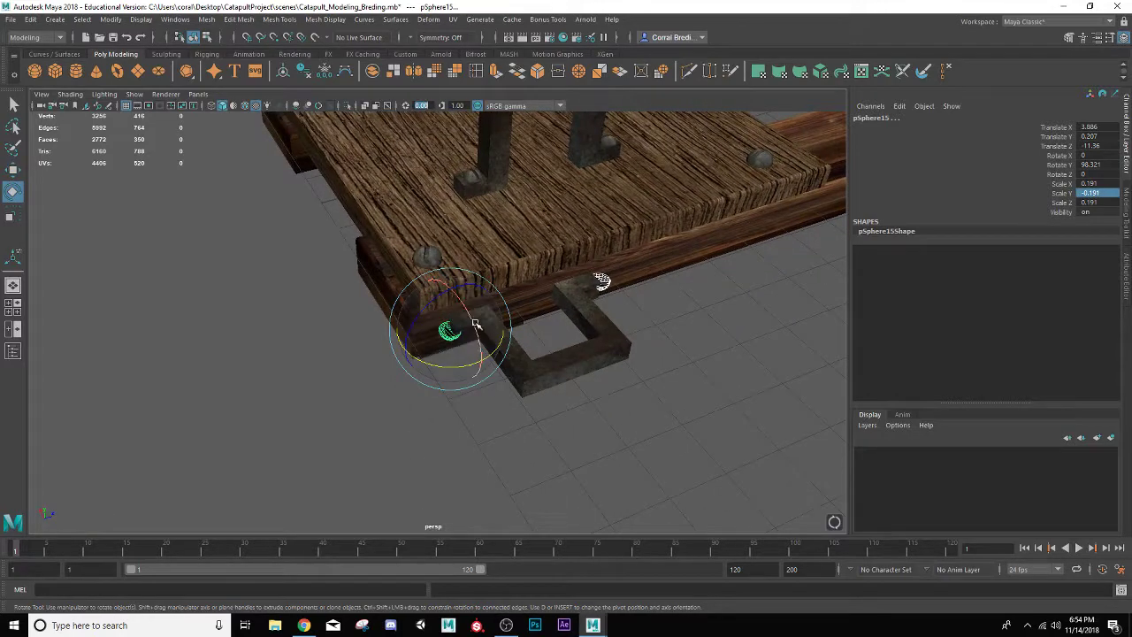
drag(470, 321, 427, 260)
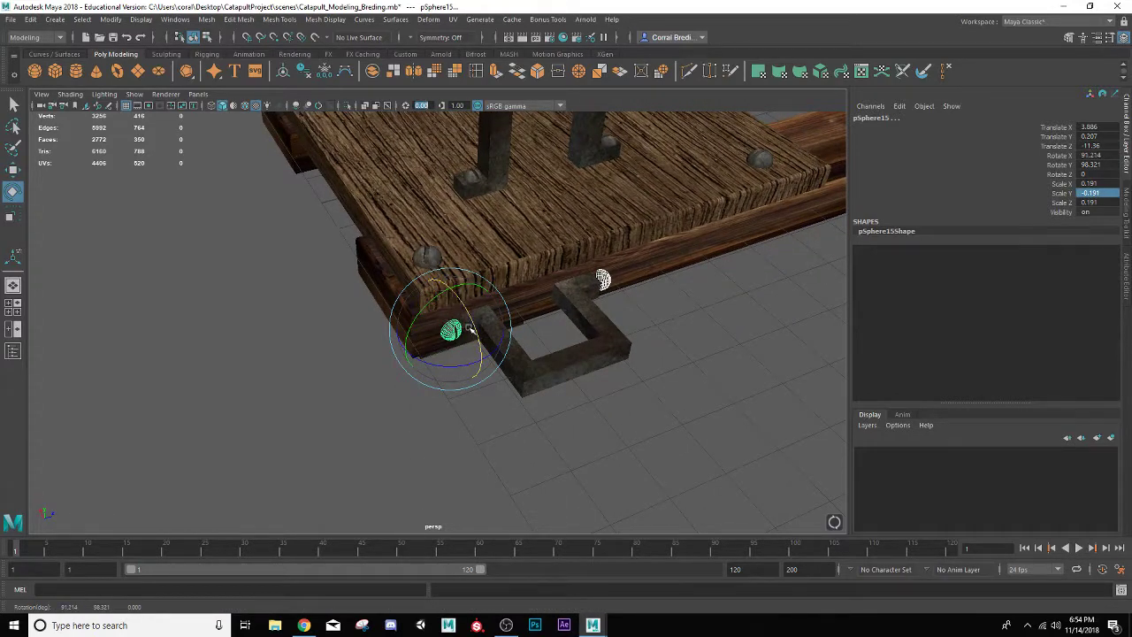
drag(474, 321, 474, 325)
key(w)
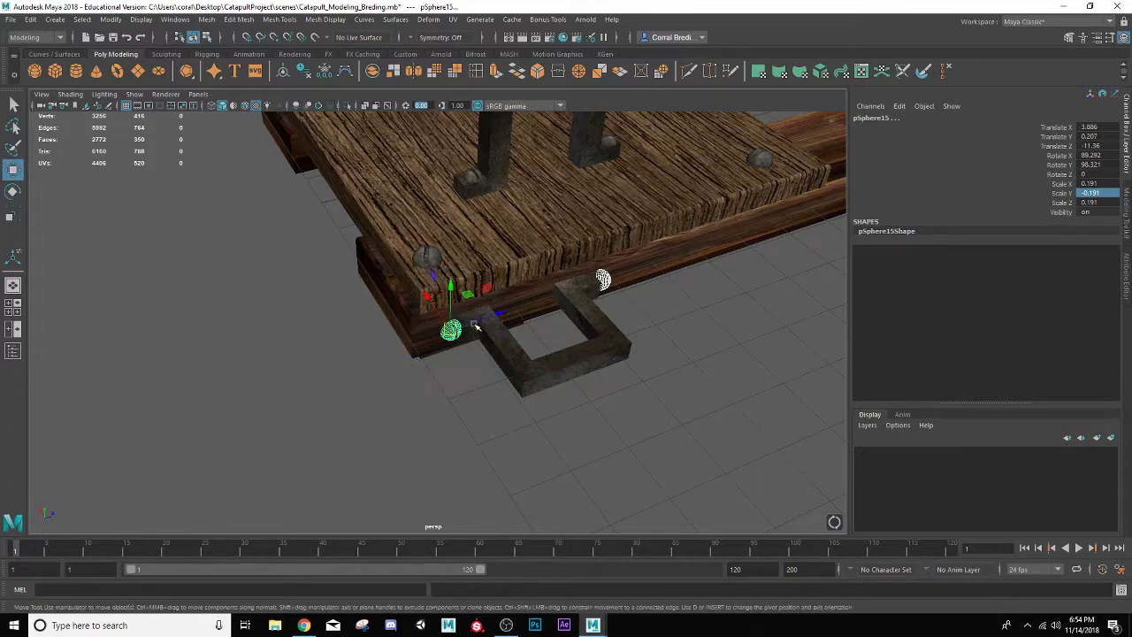
key(r)
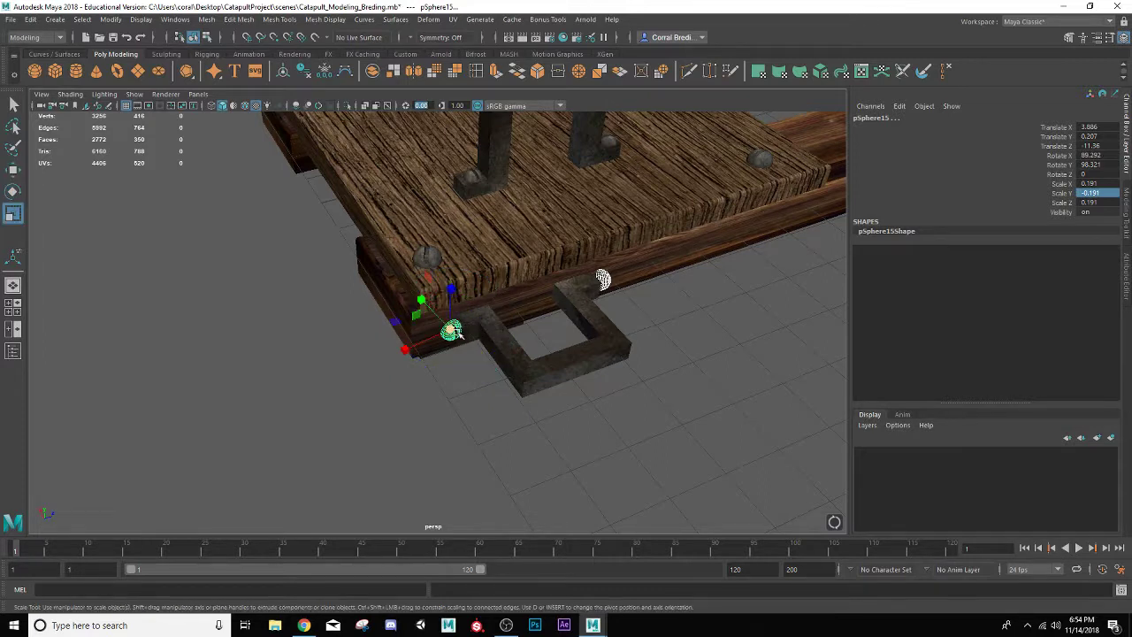
alt+drag(591, 289, 566, 308)
key(ctrl+z)
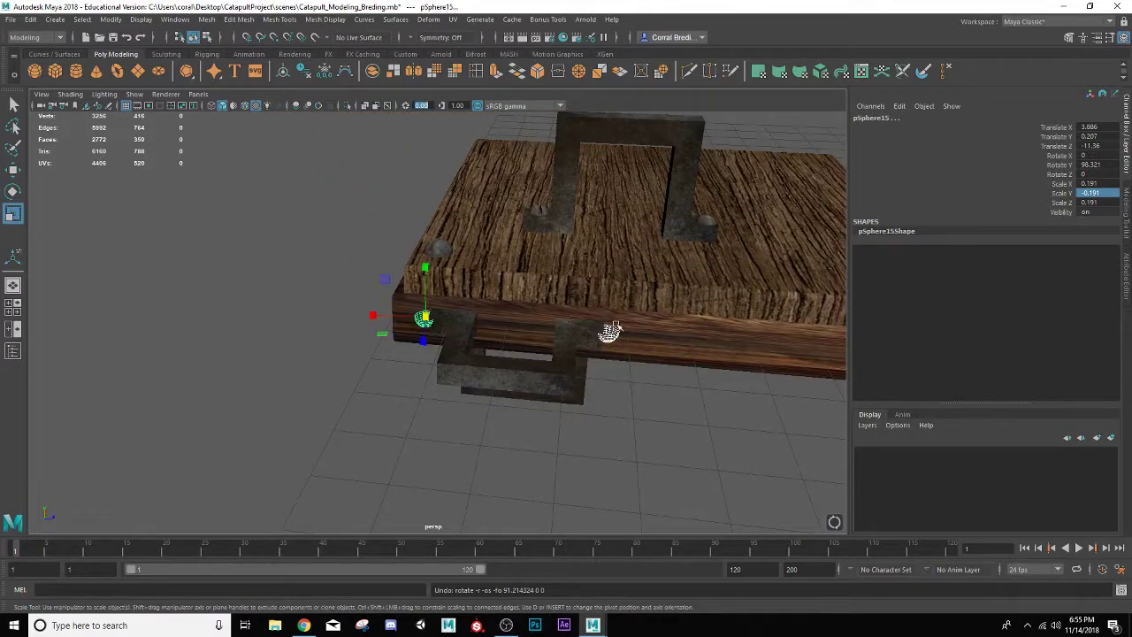
Turn the sideways bracket's inner bolt about Z to -85.146 and seat it on the bracket foot at X 3.795, Y 0.048, Z -8.639
click(611, 332)
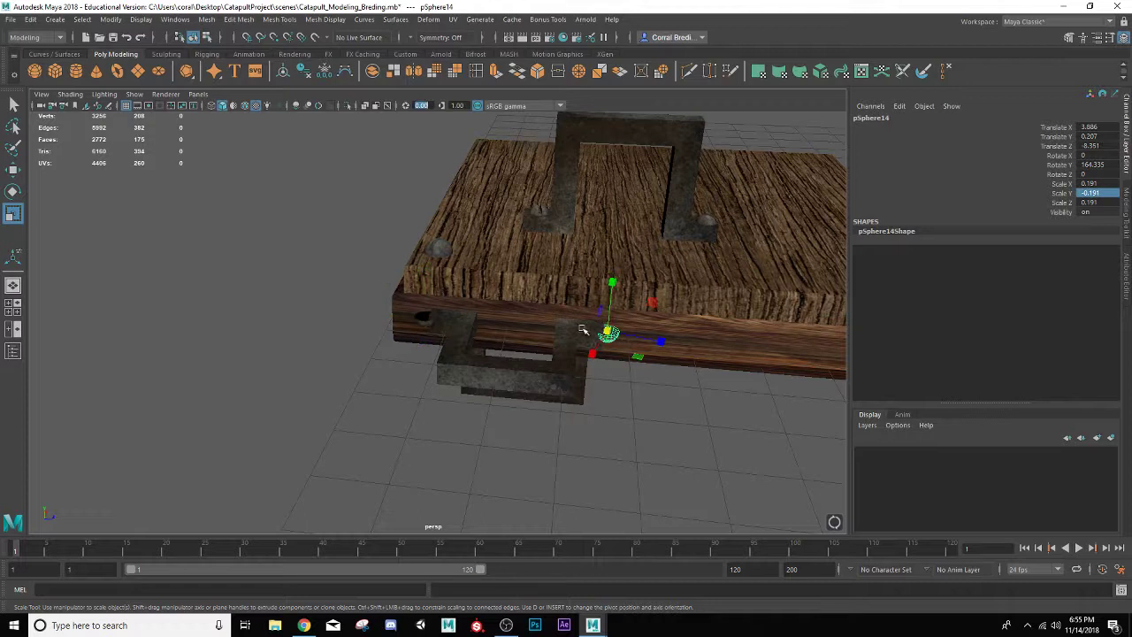
key(e)
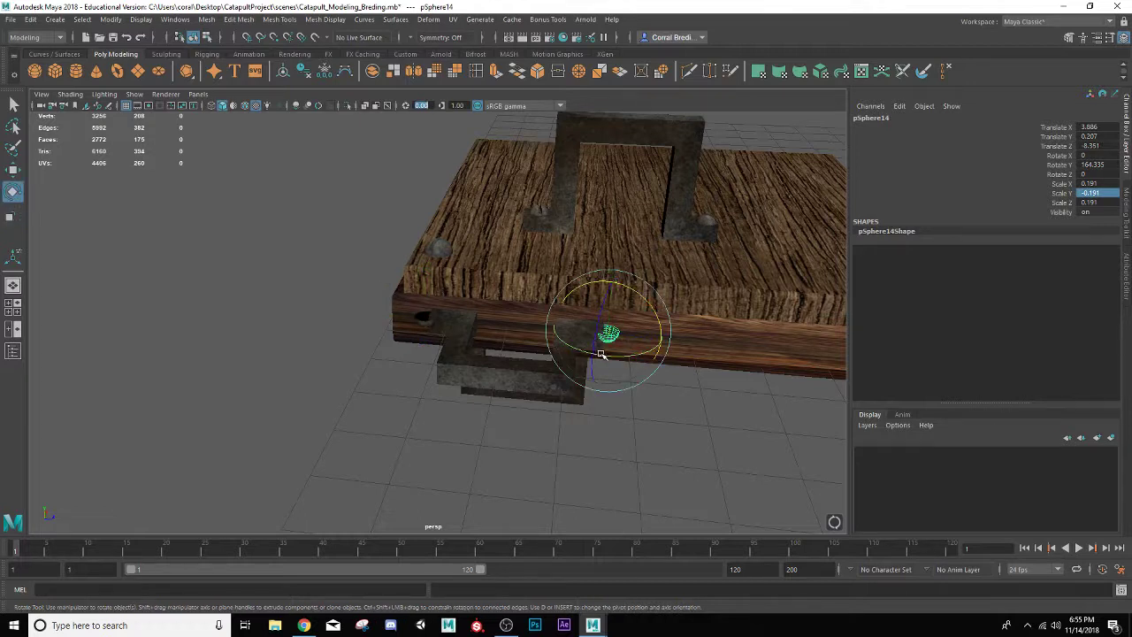
drag(600, 354, 624, 336)
key(w)
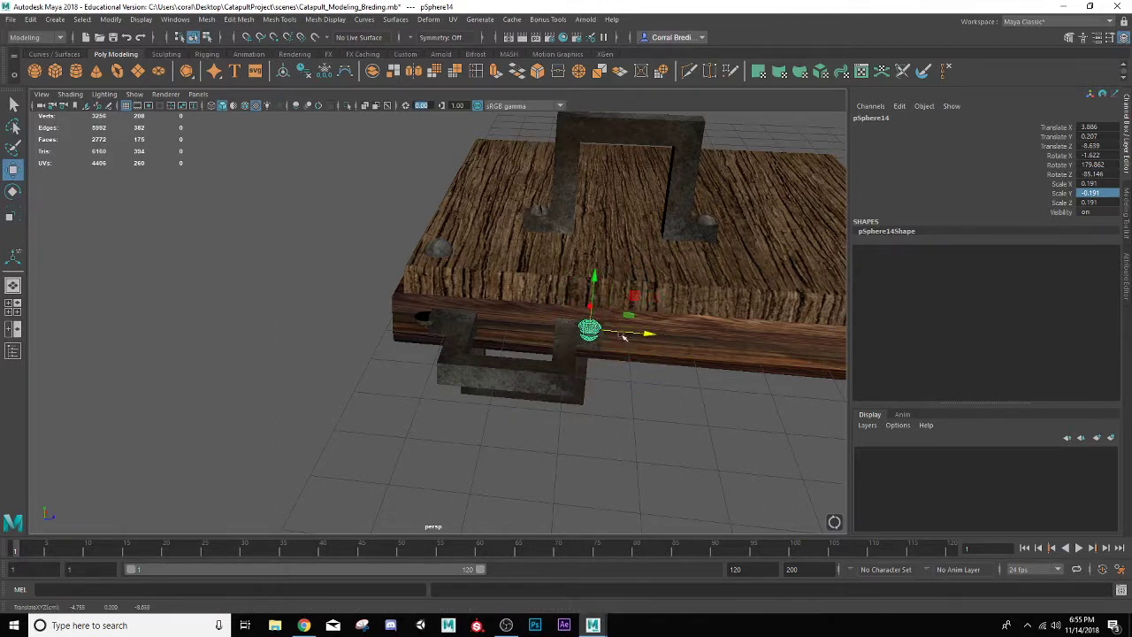
drag(595, 283, 586, 316)
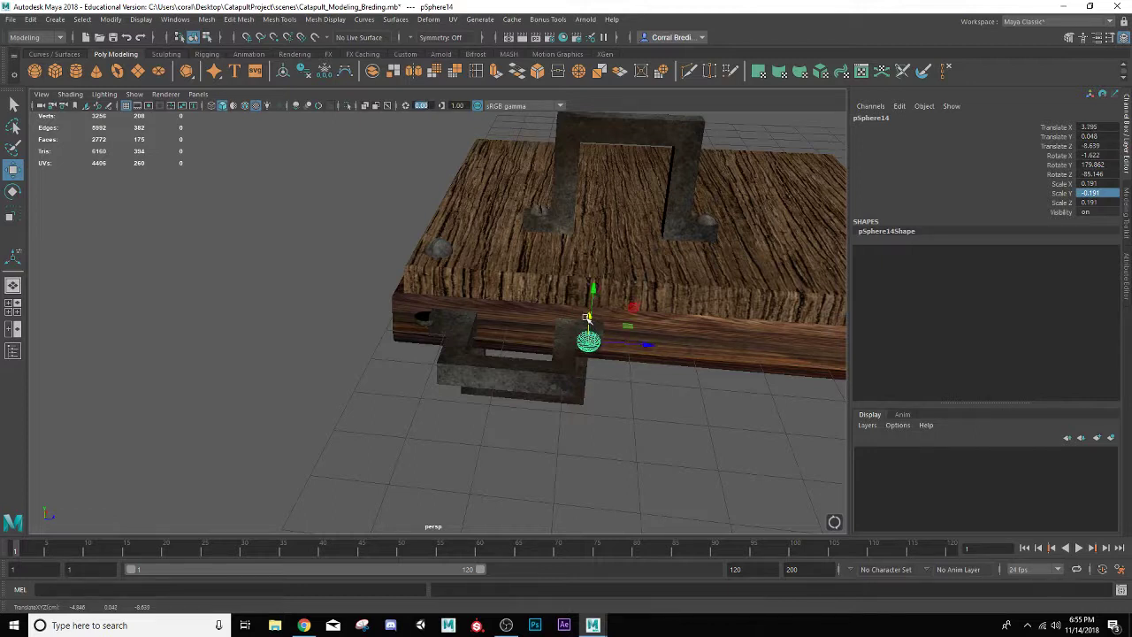
Rotate the sideways bracket's outer bolt about X to 89.898 and seat it on its foot at X 3.797, Y 0.079, Z -11.082
click(425, 324)
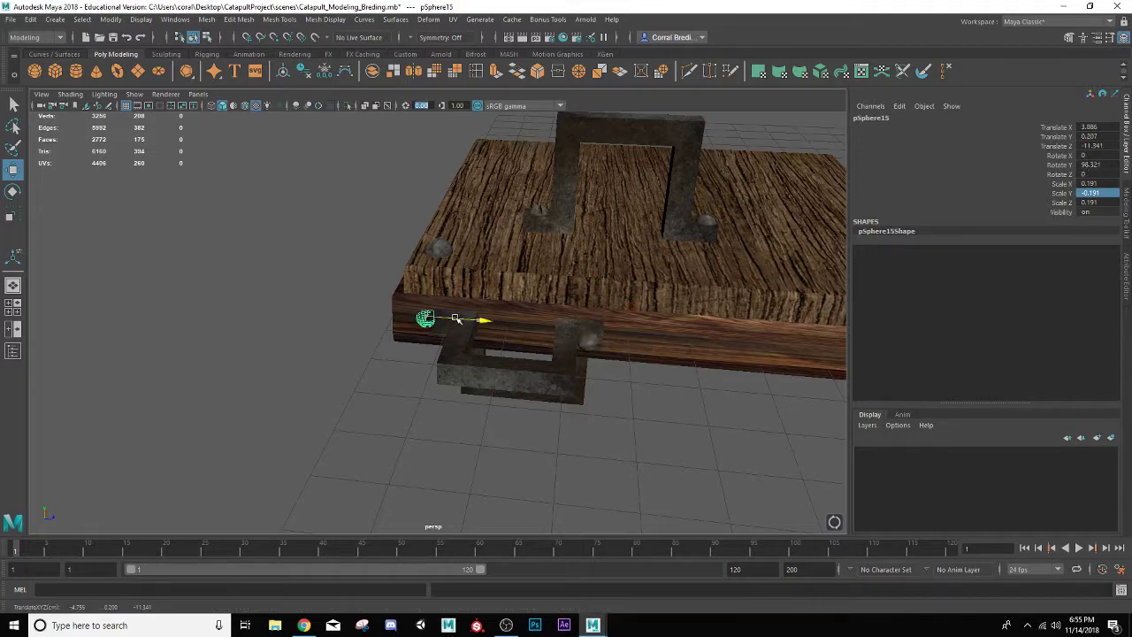
key(e)
drag(447, 322, 453, 258)
mouse_move(441, 307)
mouse_down()
mouse_move(441, 292)
mouse_move(449, 304)
mouse_up()
key(w)
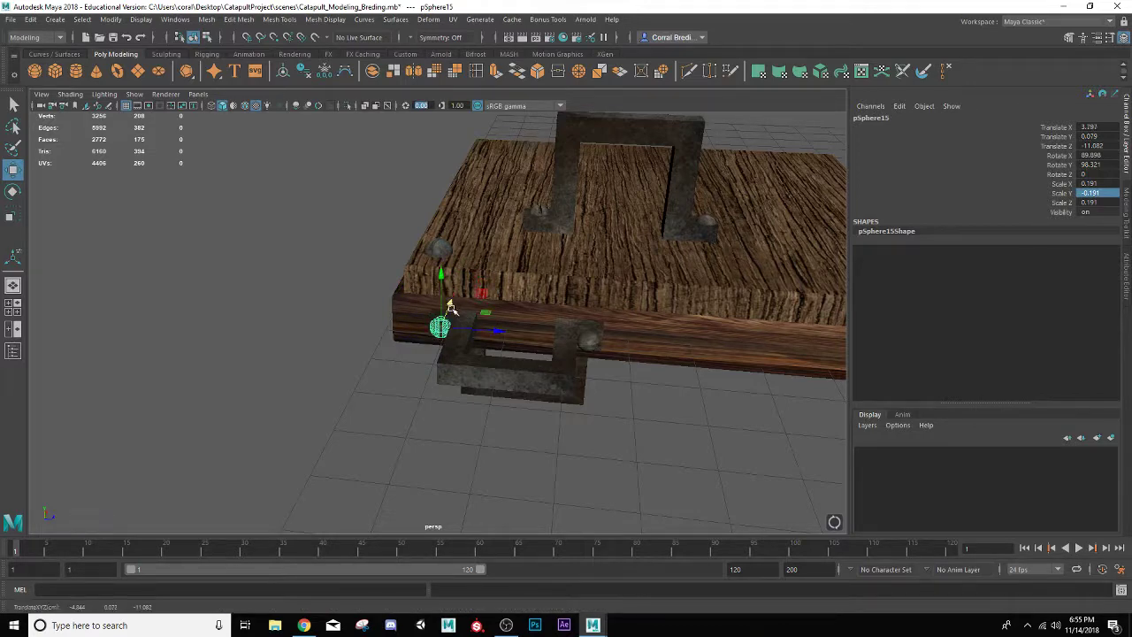
Shrink the outer sideways bolt uniformly to a scale of 0.171, shift it to X 3.822, and deselect it
alt+drag(520, 340, 663, 336)
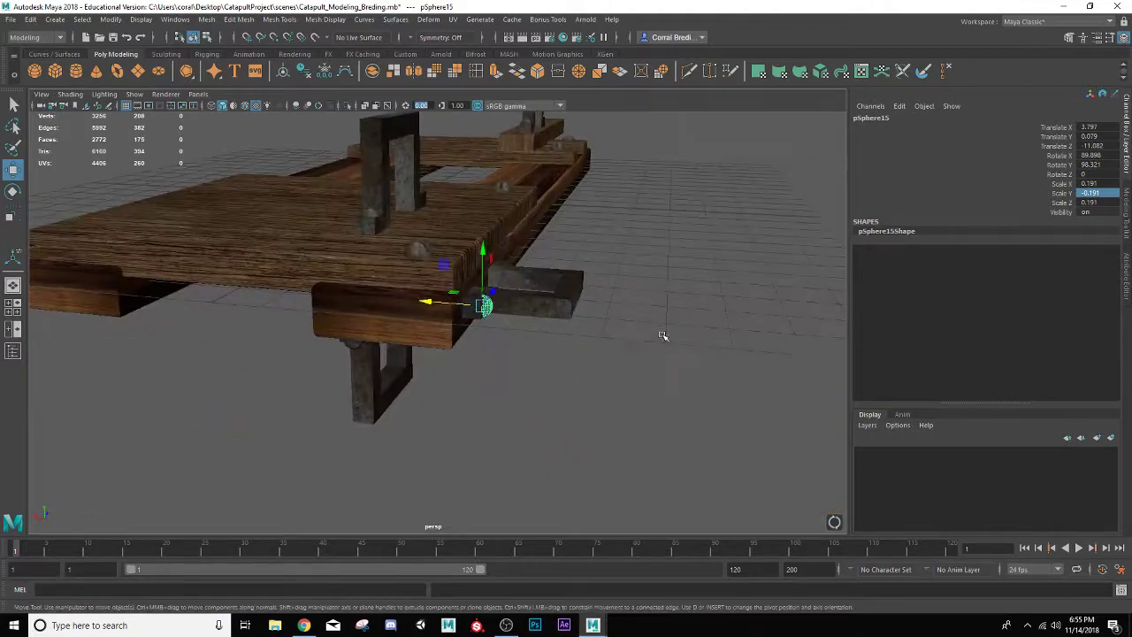
scroll(641, 329, up, 3)
key(r)
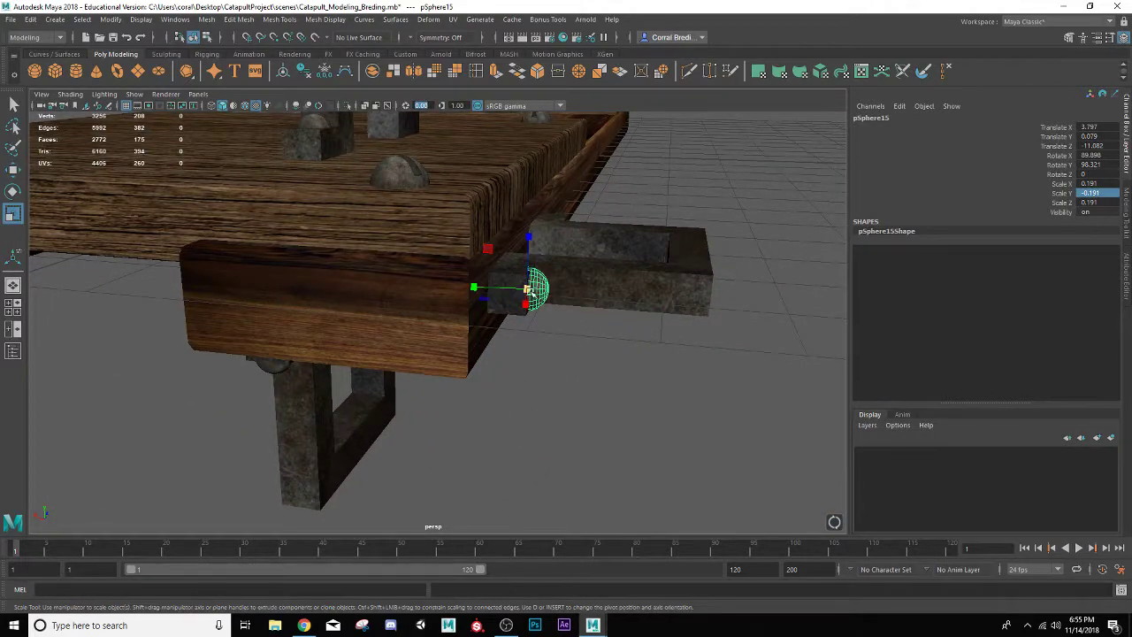
drag(528, 290, 502, 286)
key(w)
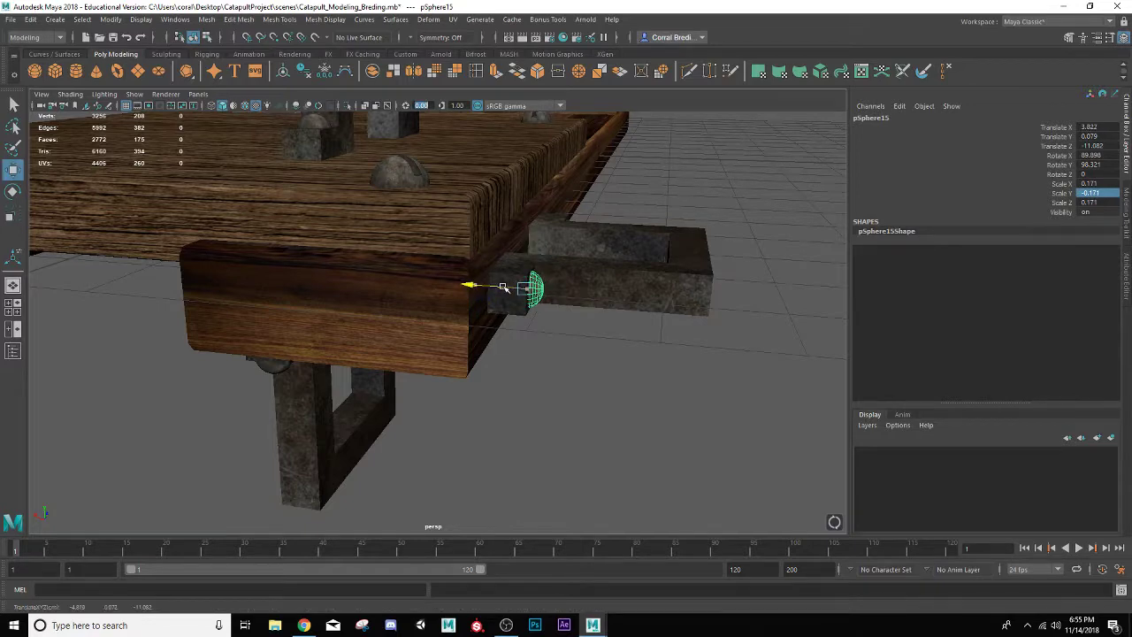
right_drag(626, 270, 651, 261)
scroll(650, 264, down, 5)
click(631, 286)
Select the brackets, bolts and short upper plank on the finished side, leaving out the platform, crosspieces and long beam
scroll(615, 288, down, 3)
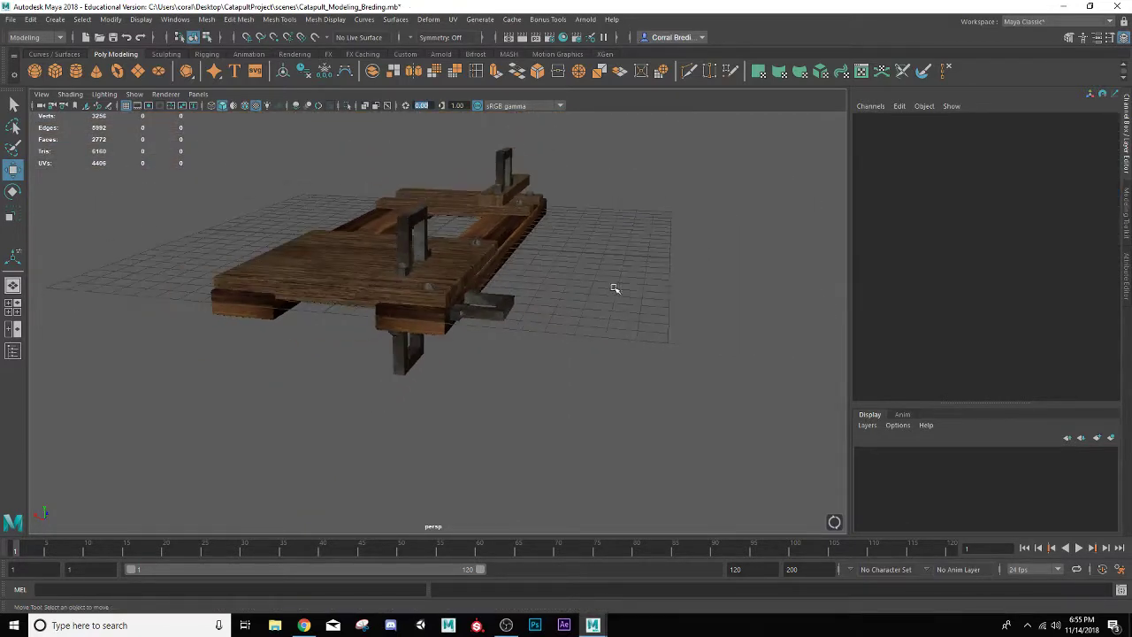
alt+drag(615, 288, 476, 344)
scroll(520, 287, up, 3)
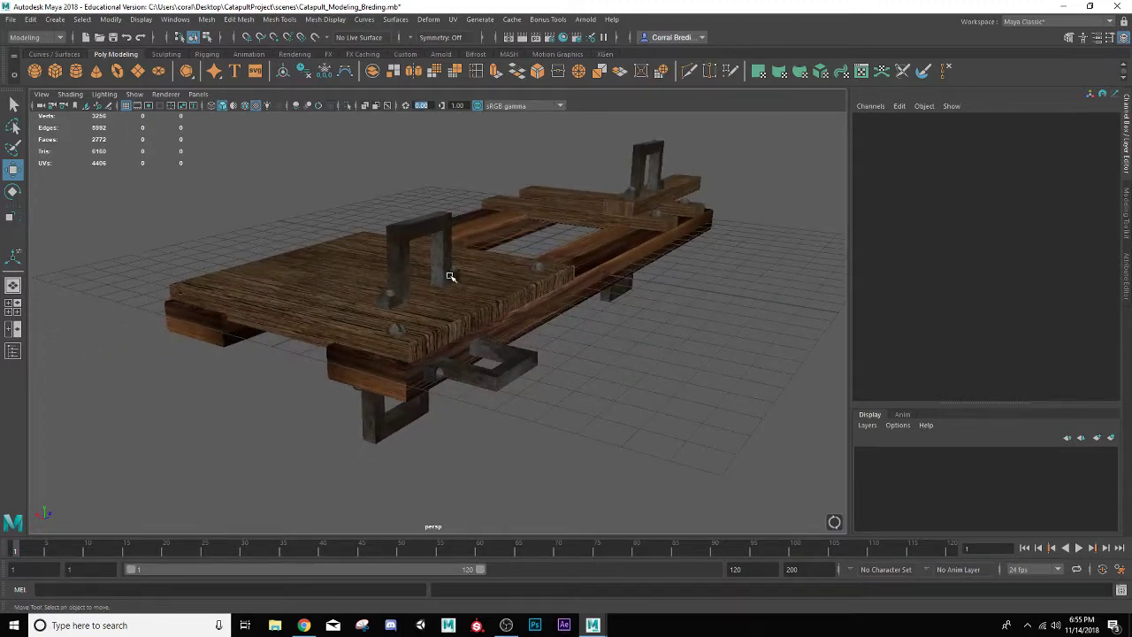
alt+drag(449, 277, 392, 311)
alt+middle_drag(391, 311, 459, 320)
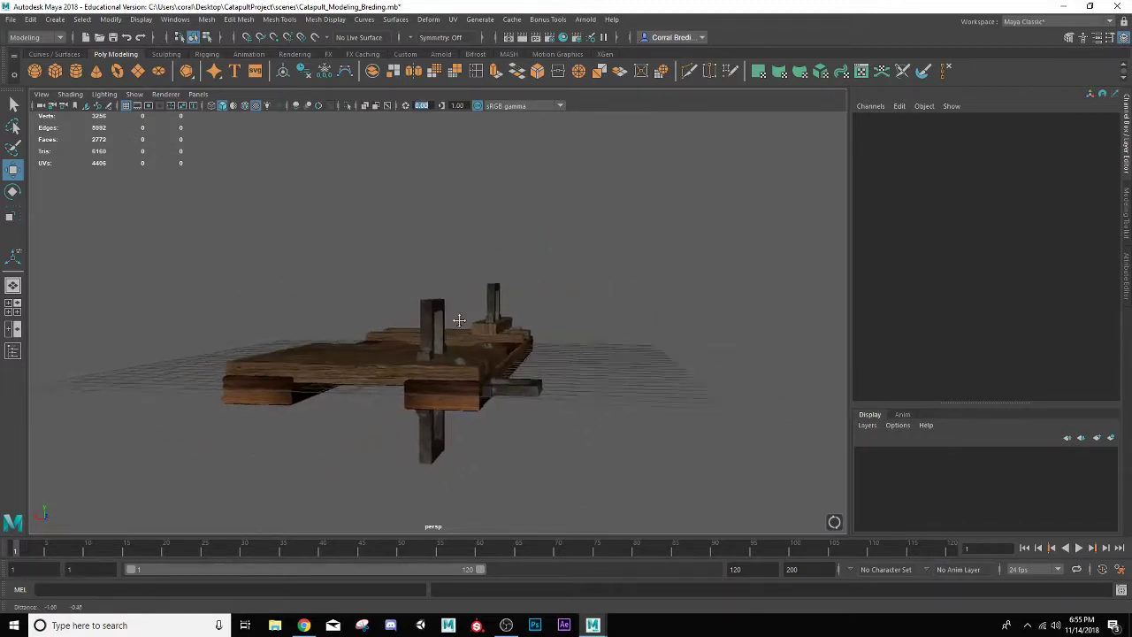
alt+drag(459, 320, 598, 234)
drag(565, 152, 745, 368)
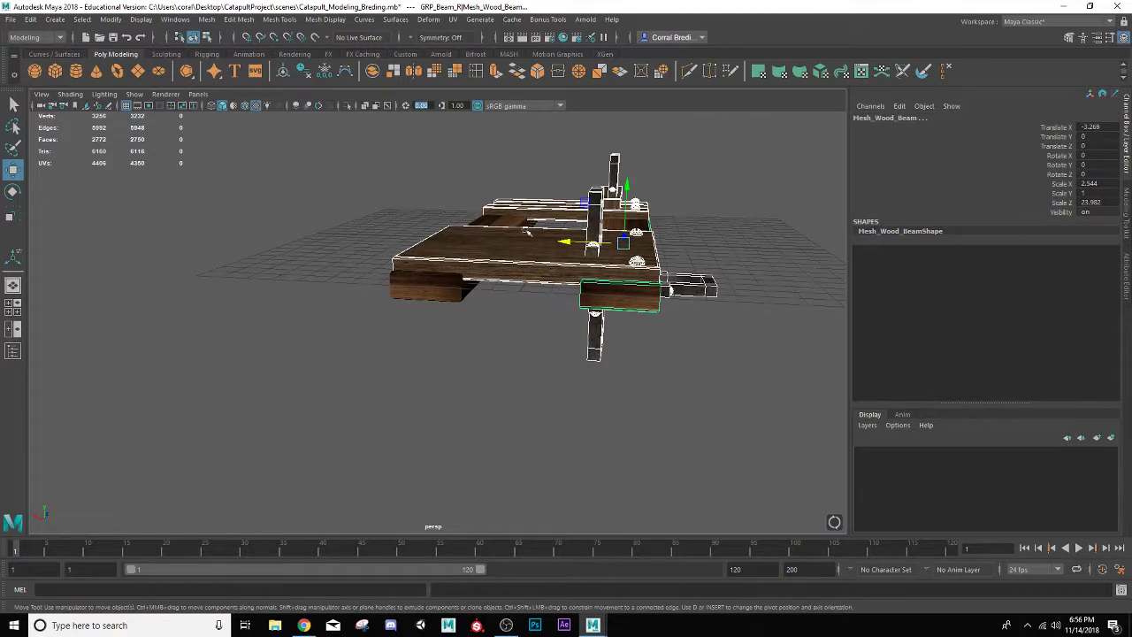
drag(437, 174, 542, 359)
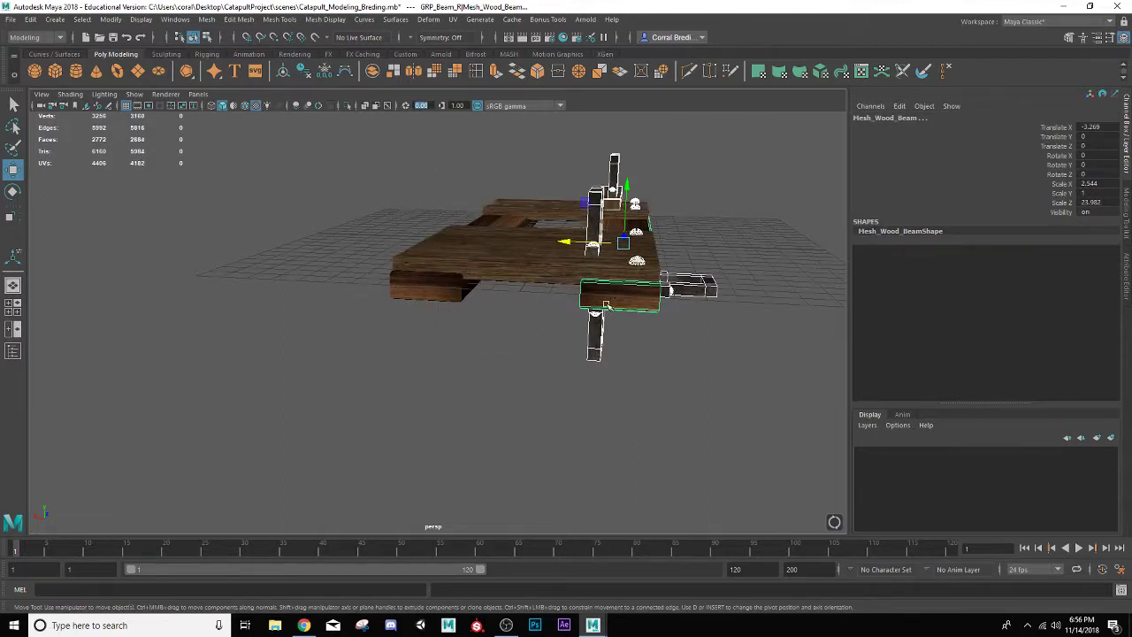
click(606, 305)
Group the selected brackets, bolts and short plank, and name the group GRP_ScrewAndBracket_R
alt+drag(682, 321, 553, 293)
scroll(553, 292, up, 5)
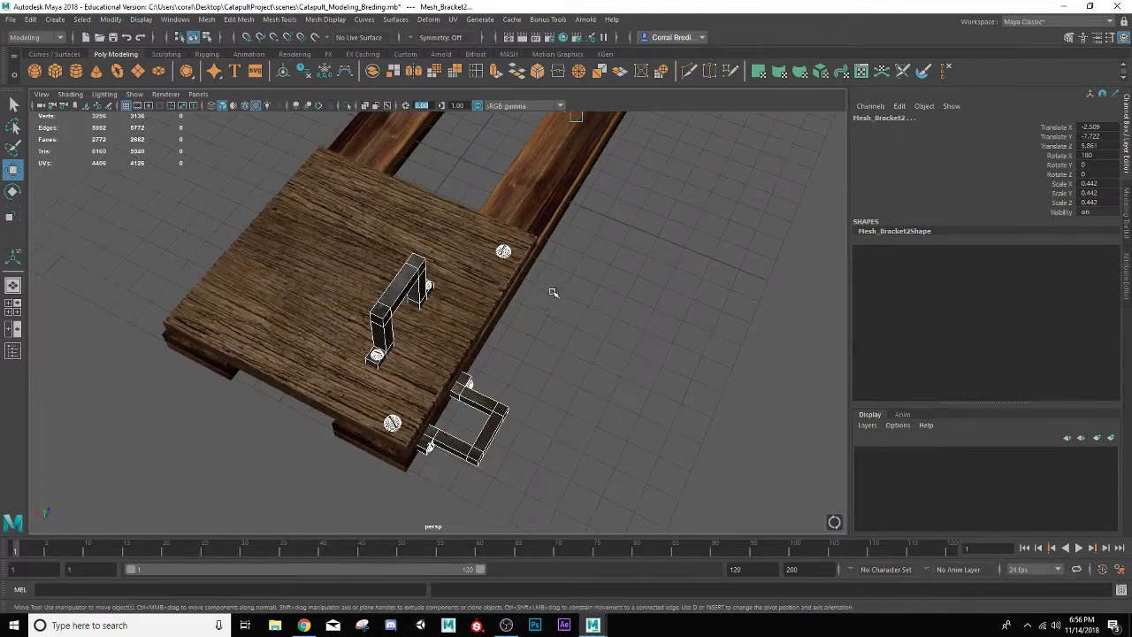
alt+middle_drag(552, 292, 550, 340)
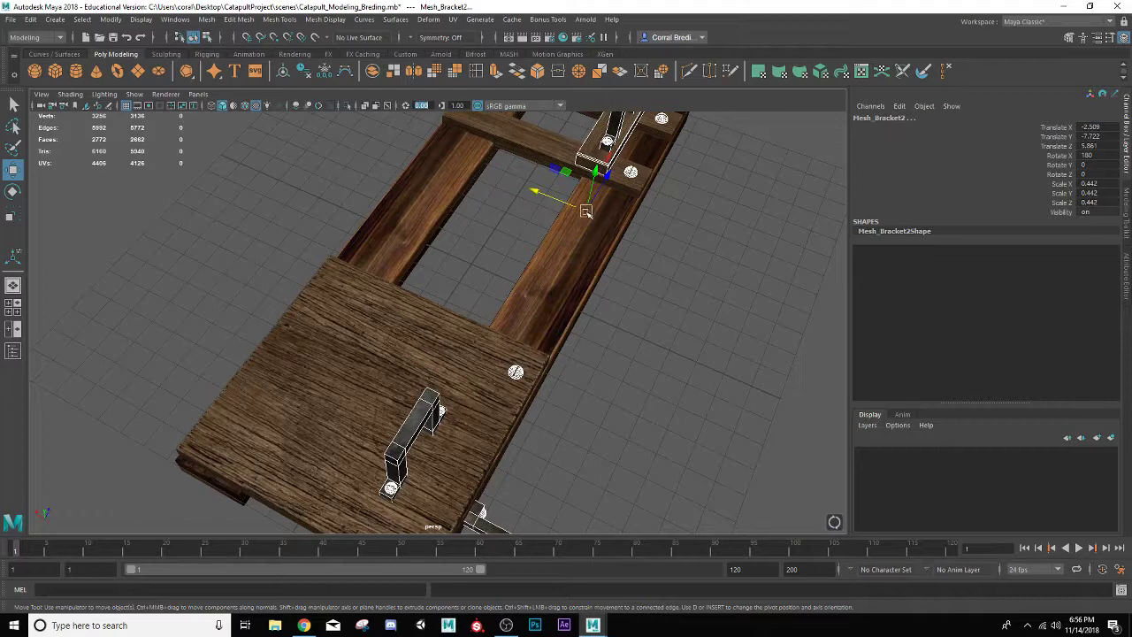
scroll(469, 270, down, 5)
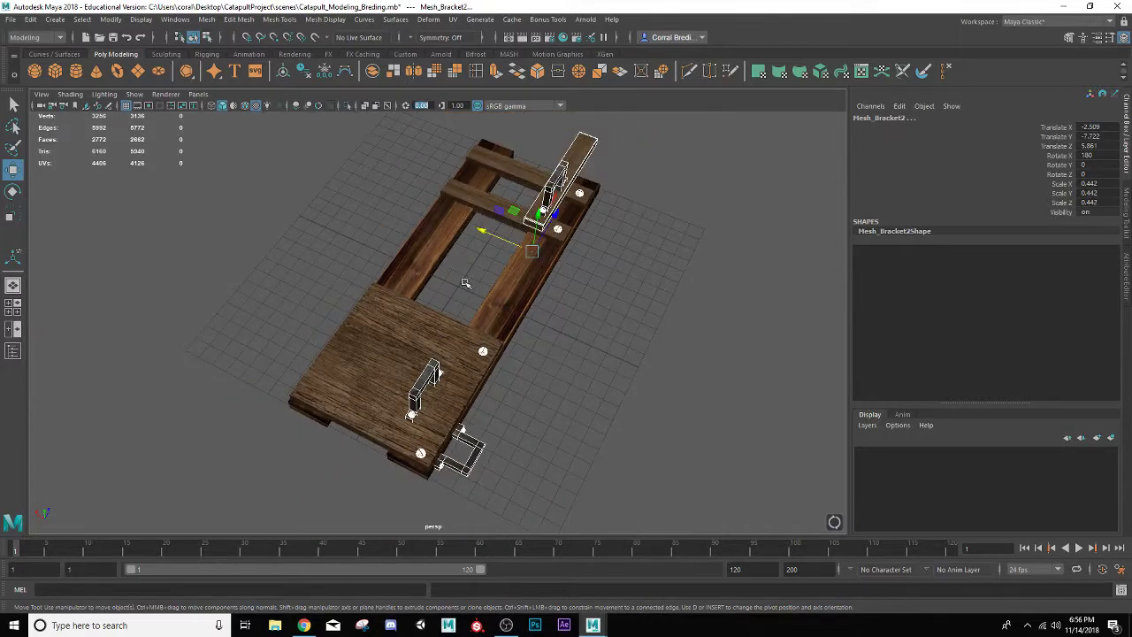
alt+drag(470, 270, 492, 275)
key(ctrl+g)
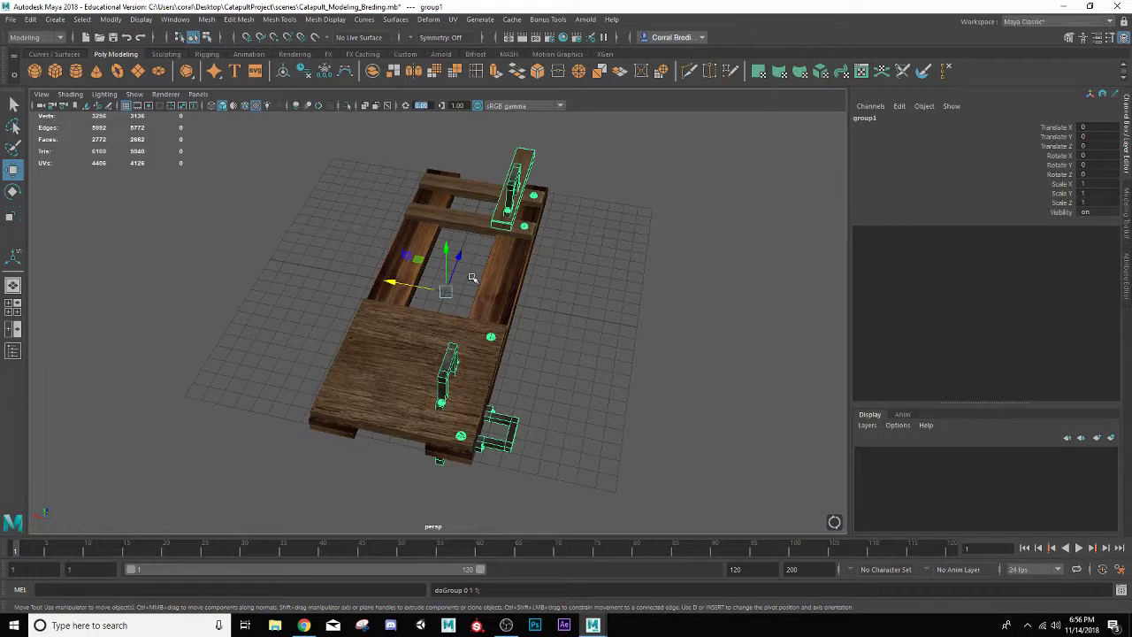
double_click(871, 119)
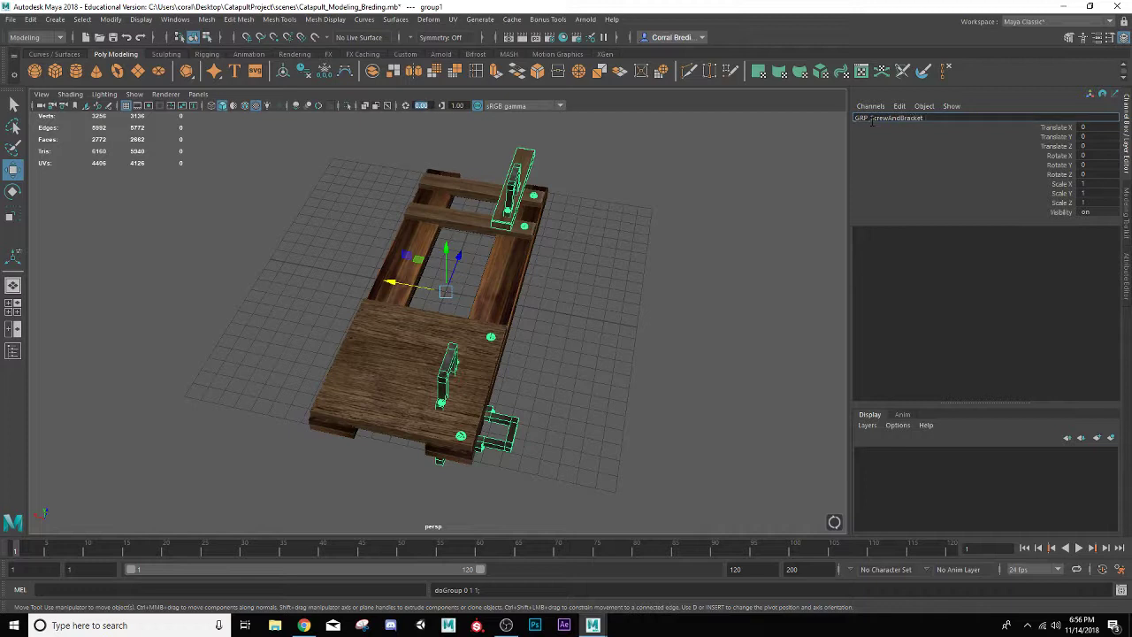
key(Return)
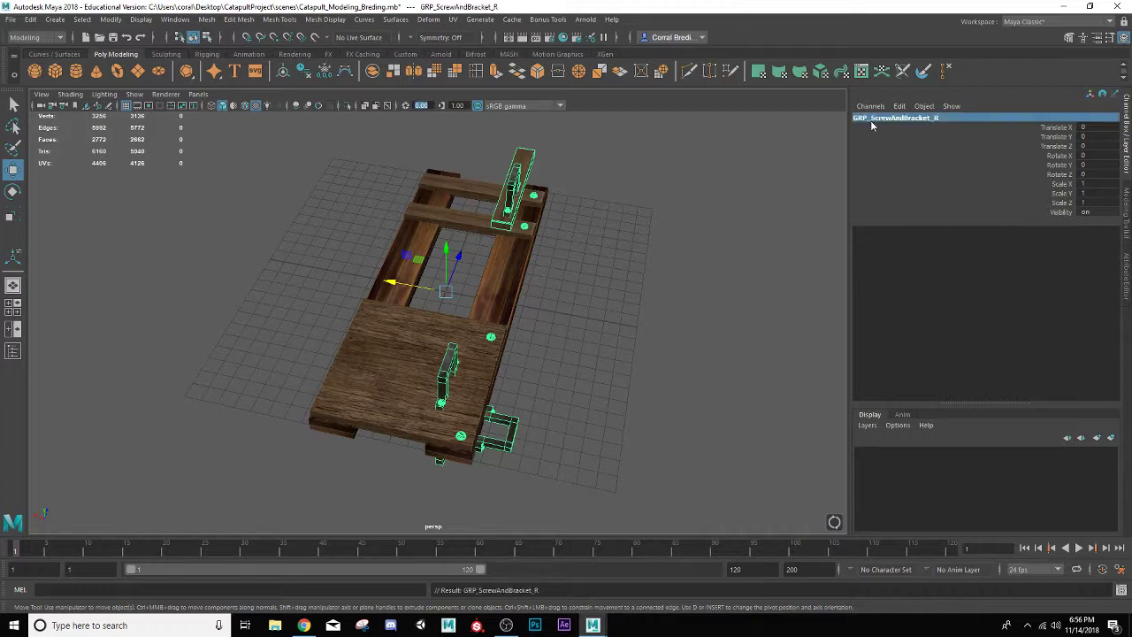
Duplicate the GRP_ScrewAndBracket_R group and rename the copy GRP_ScrewAndBracket_L
alt+drag(566, 327, 595, 338)
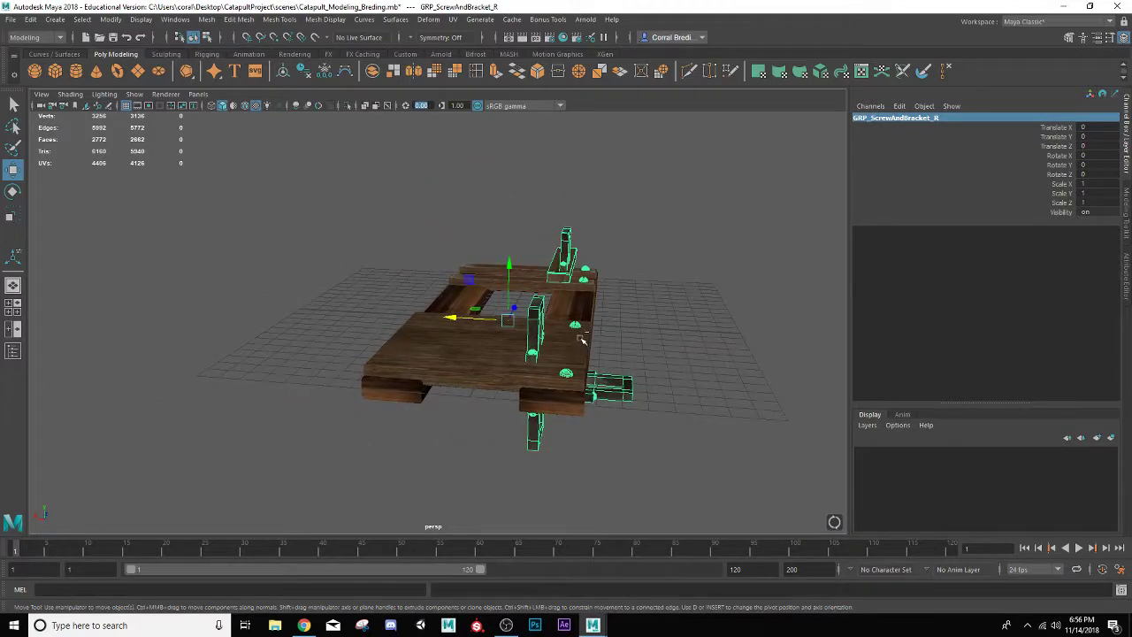
key(ctrl+d)
double_click(948, 118)
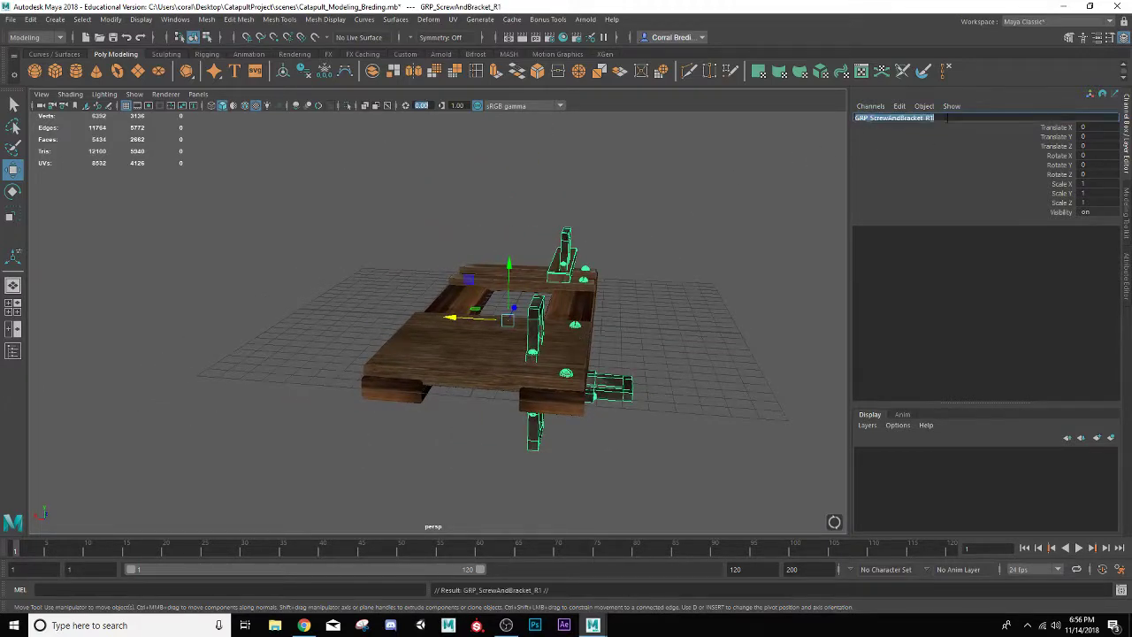
click(948, 117)
text(L)
key(Return)
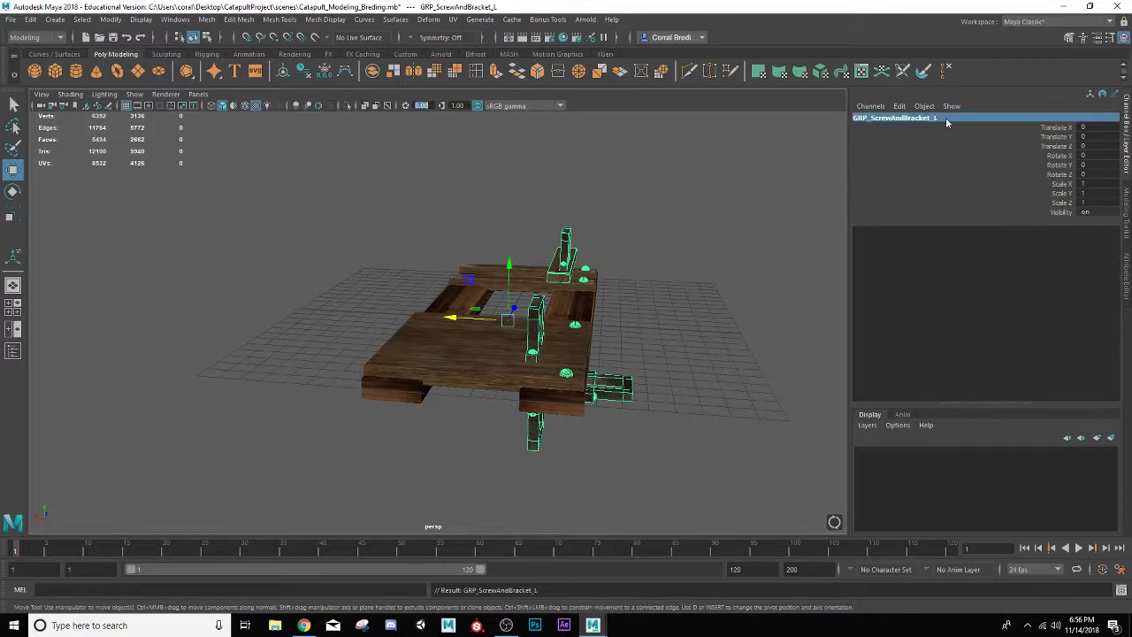
Mirror the GRP_ScrewAndBracket_L group to the opposite side of the catapult by setting Scale X to -1, and deselect it
alt+drag(636, 288, 536, 306)
scroll(495, 305, up, 2)
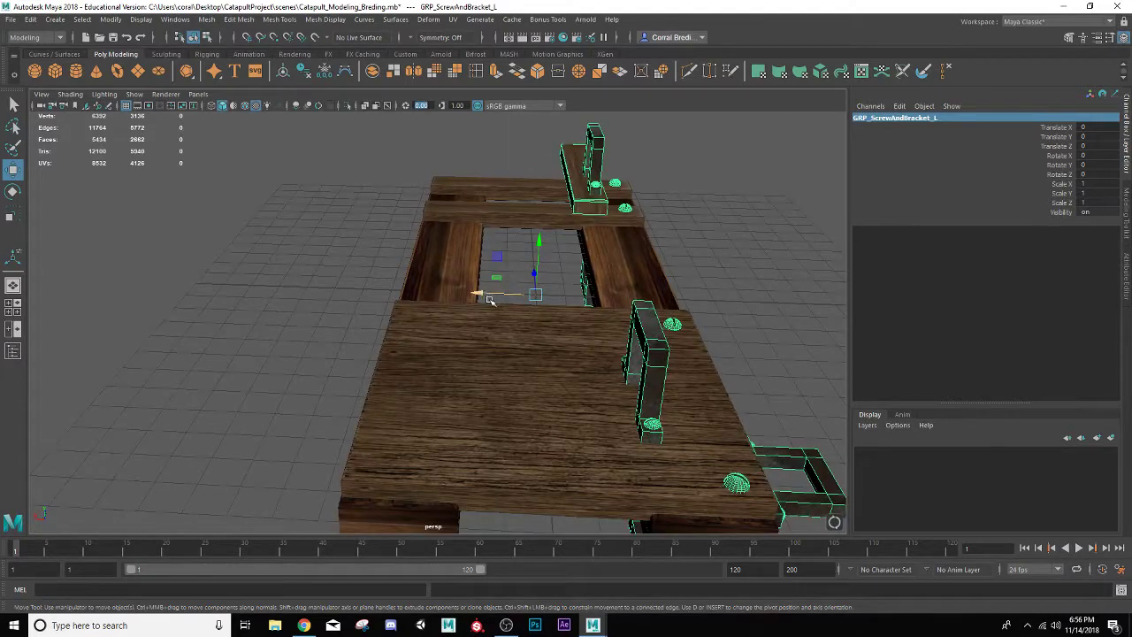
alt+drag(484, 297, 538, 305)
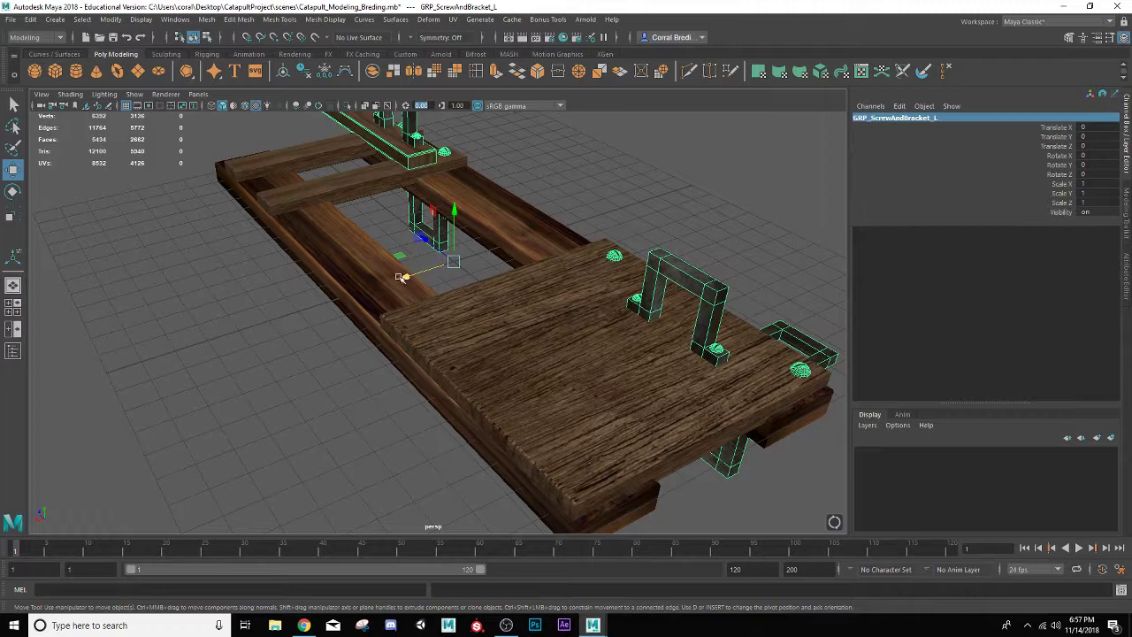
alt+drag(478, 306, 475, 297)
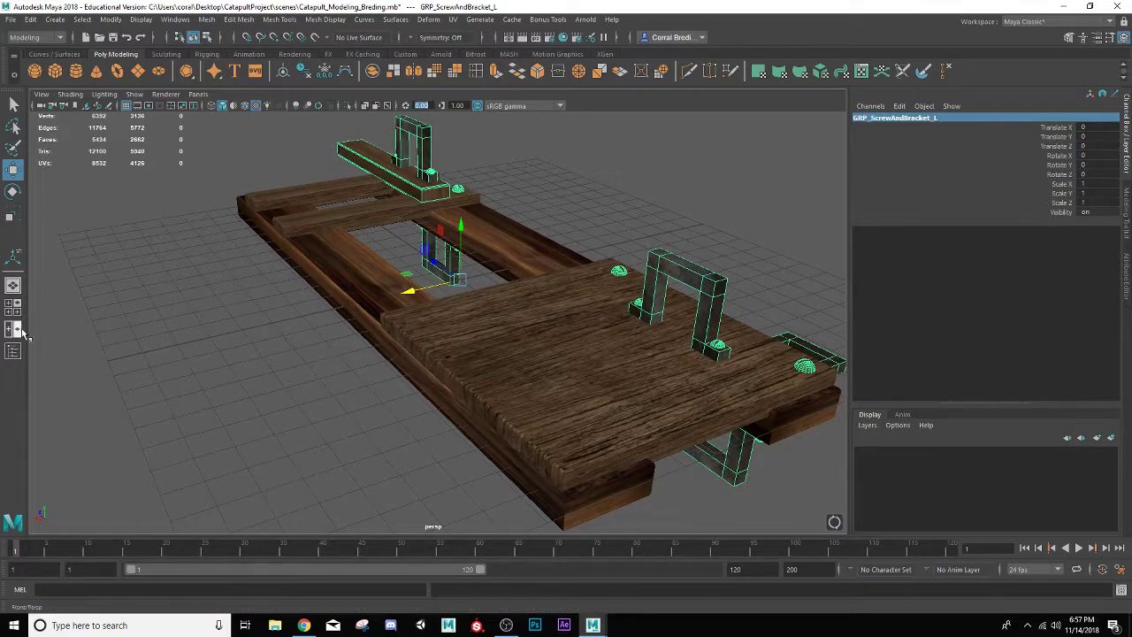
click(14, 357)
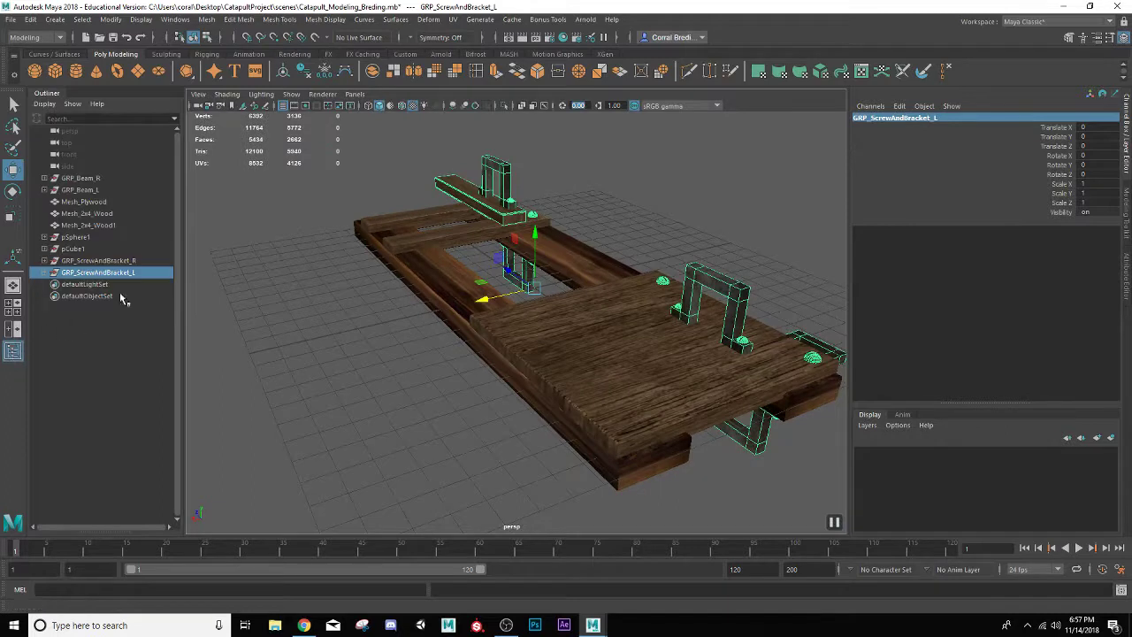
click(44, 273)
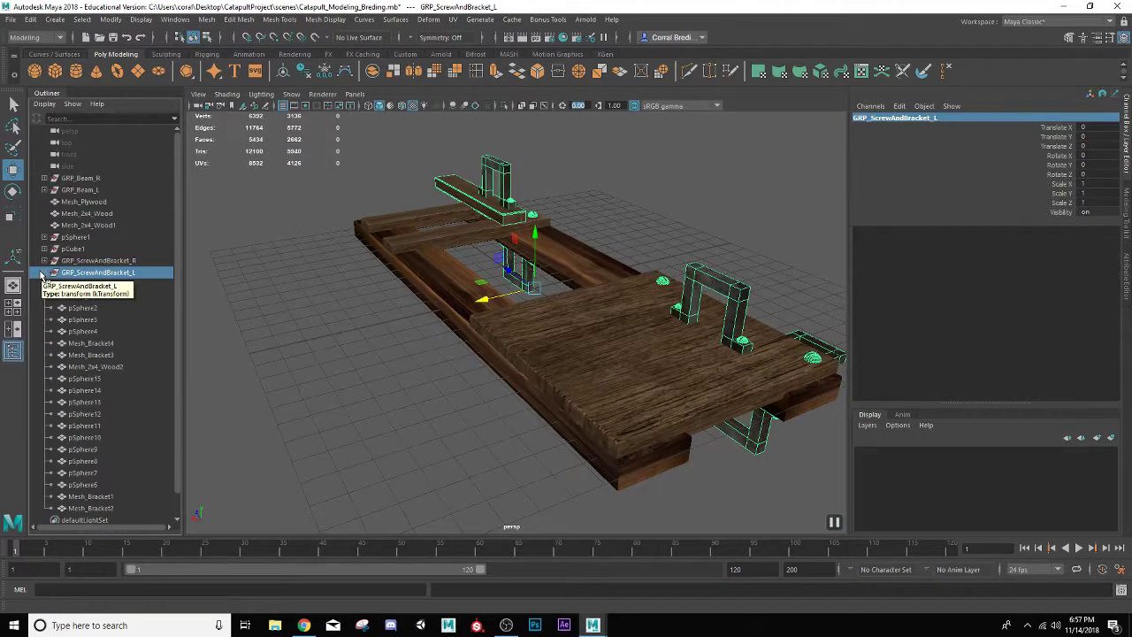
click(43, 273)
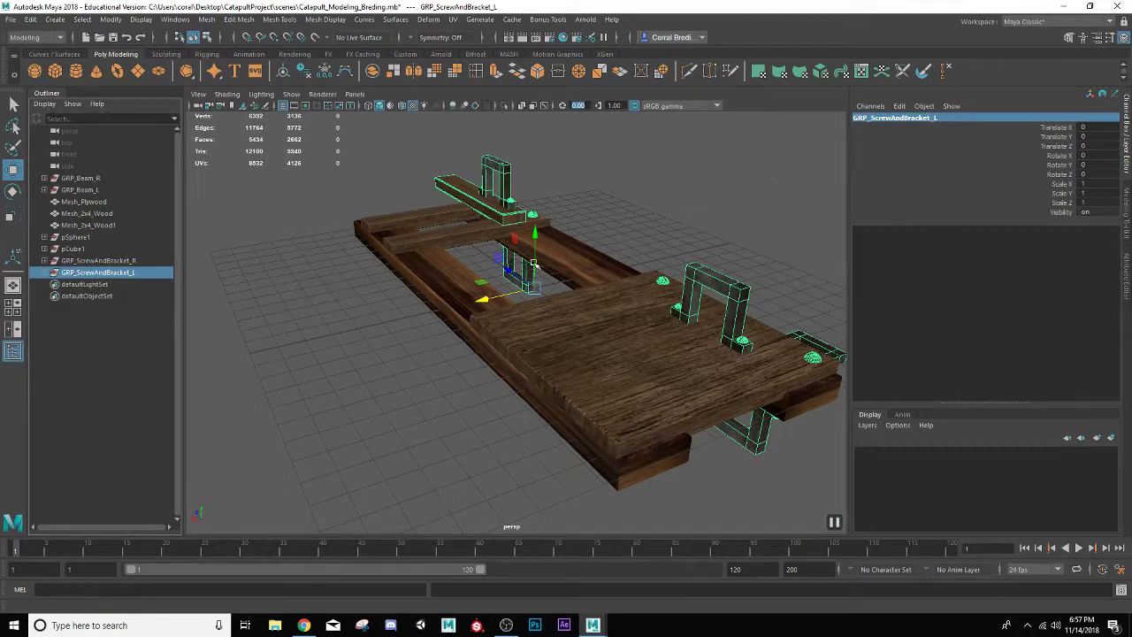
click(1090, 184)
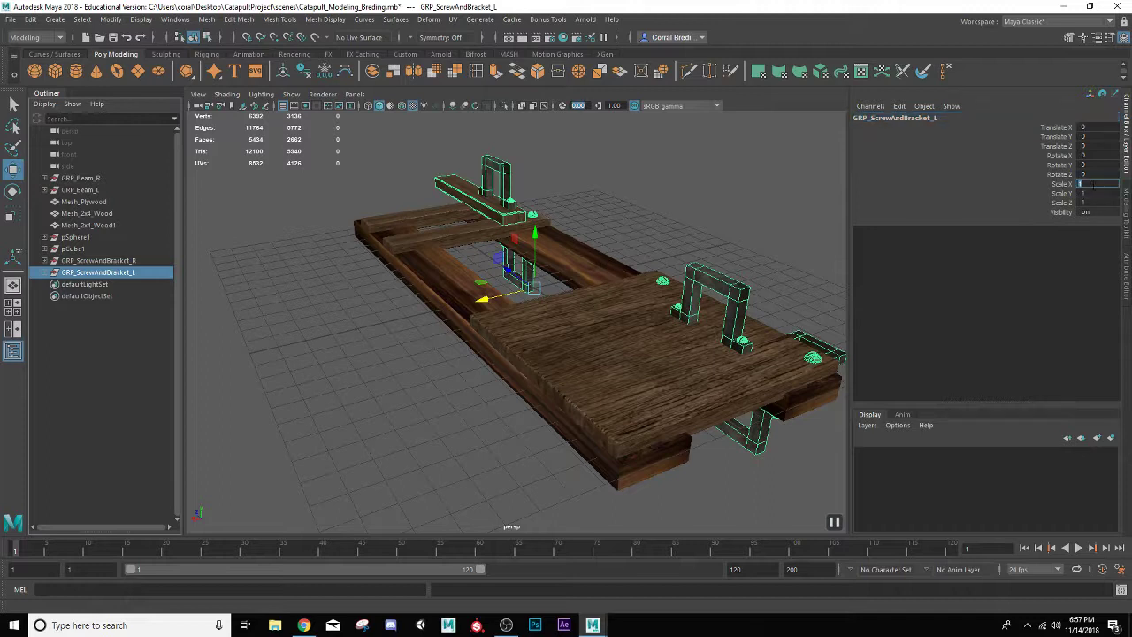
key(Return)
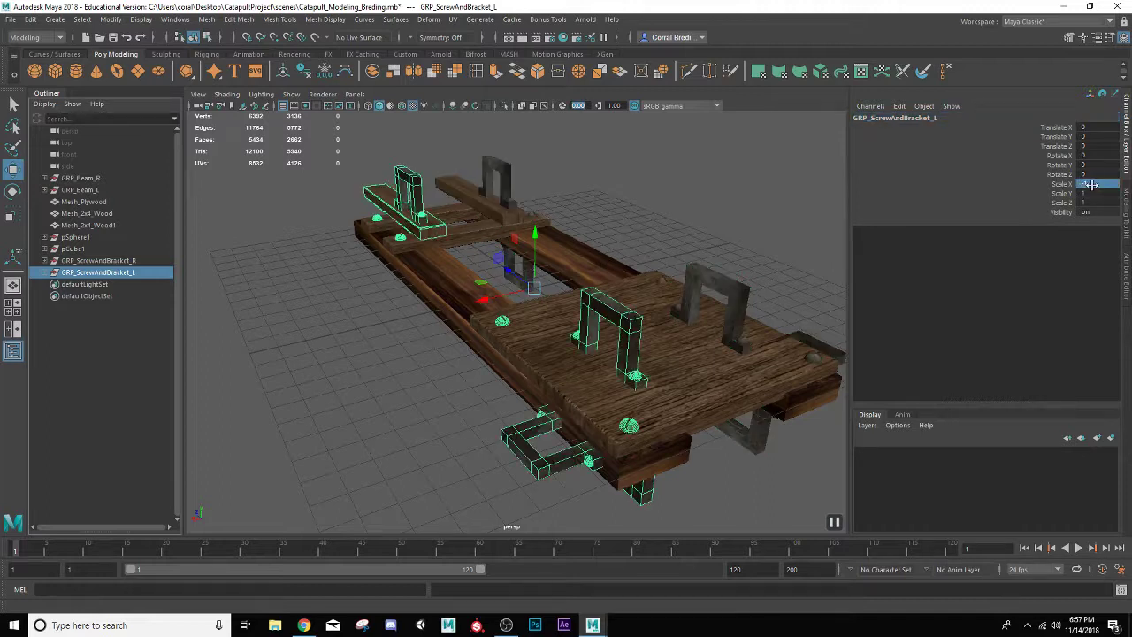
click(703, 186)
alt+drag(700, 190, 610, 274)
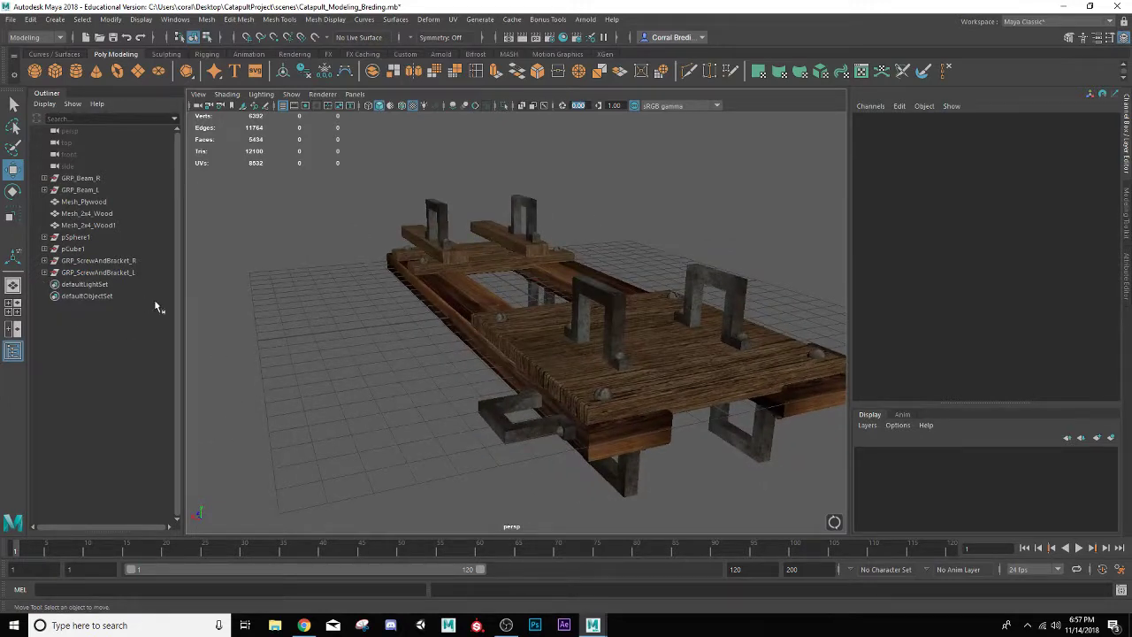
Expand the GRP_ScrewAndBracket_L and GRP_ScrewAndBracket_R groups and examine the pSphere14 bolt head on the model
scroll(308, 286, up, 3)
click(44, 272)
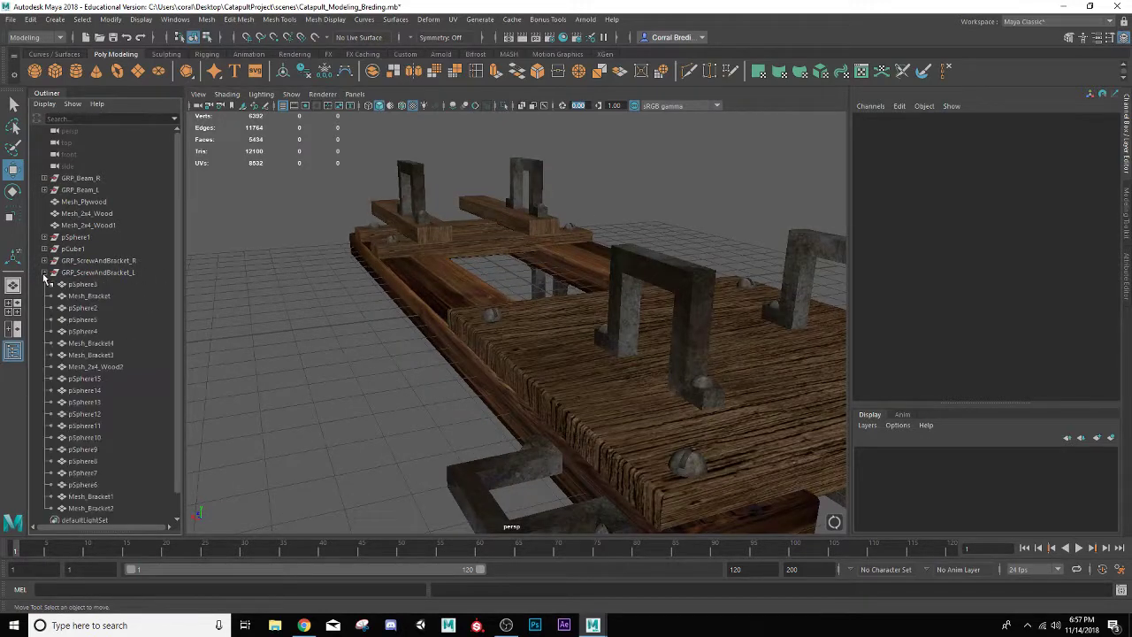
click(45, 261)
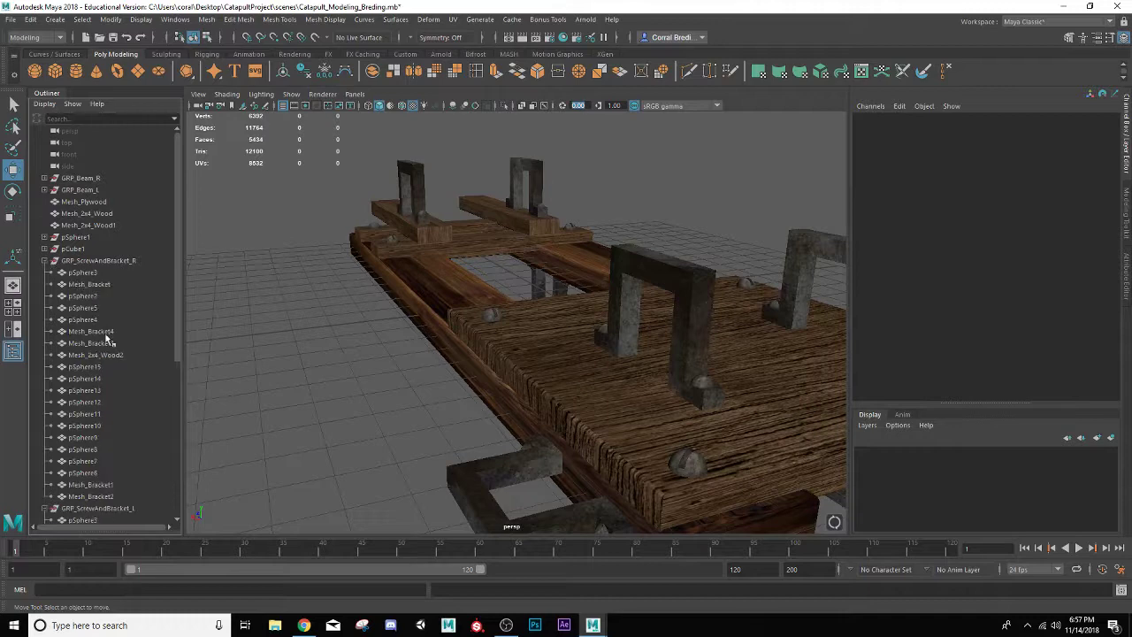
click(94, 380)
alt+drag(450, 389, 306, 362)
scroll(469, 368, down, 5)
scroll(430, 331, up, 2)
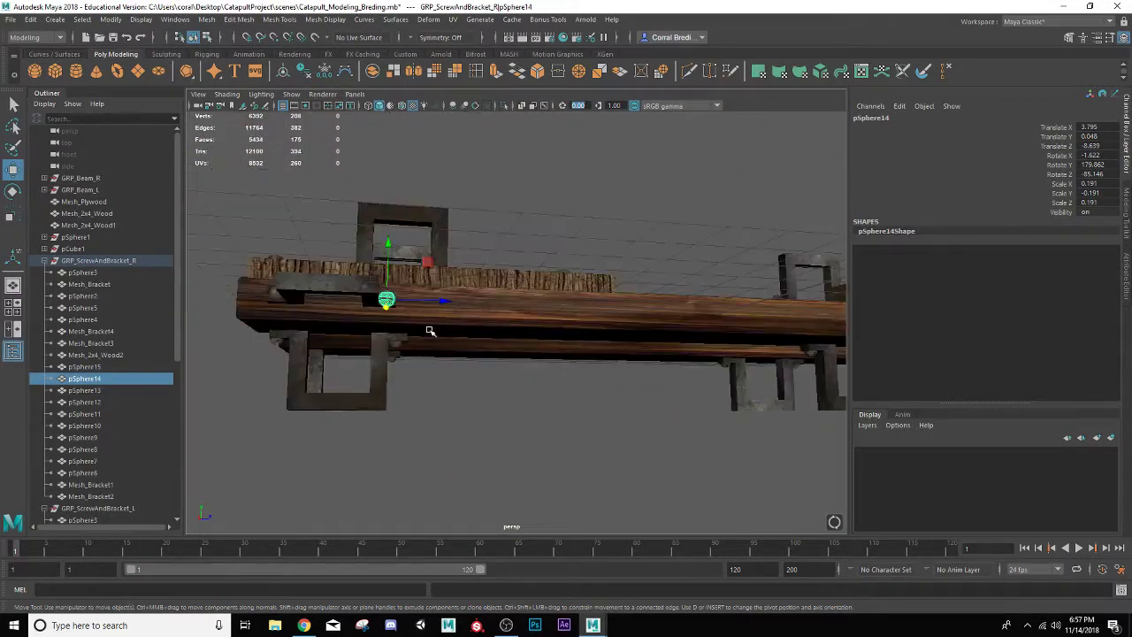
Search and replace pSphere with screw in the names across the GRP_ScrewAndBracket_R hierarchy
click(89, 260)
click(111, 19)
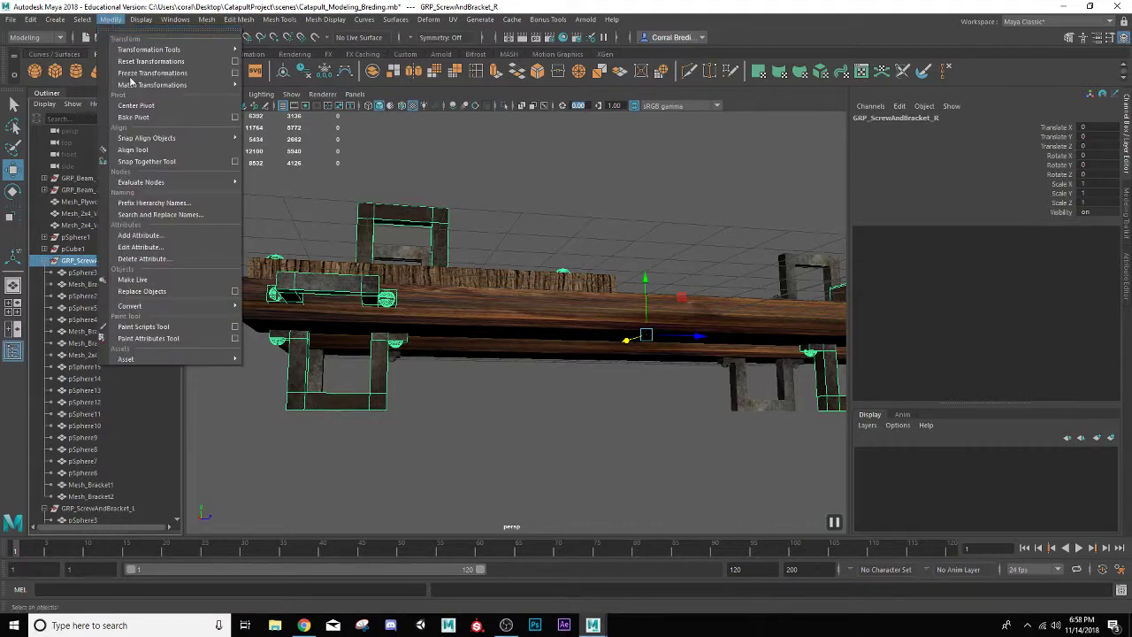
click(162, 217)
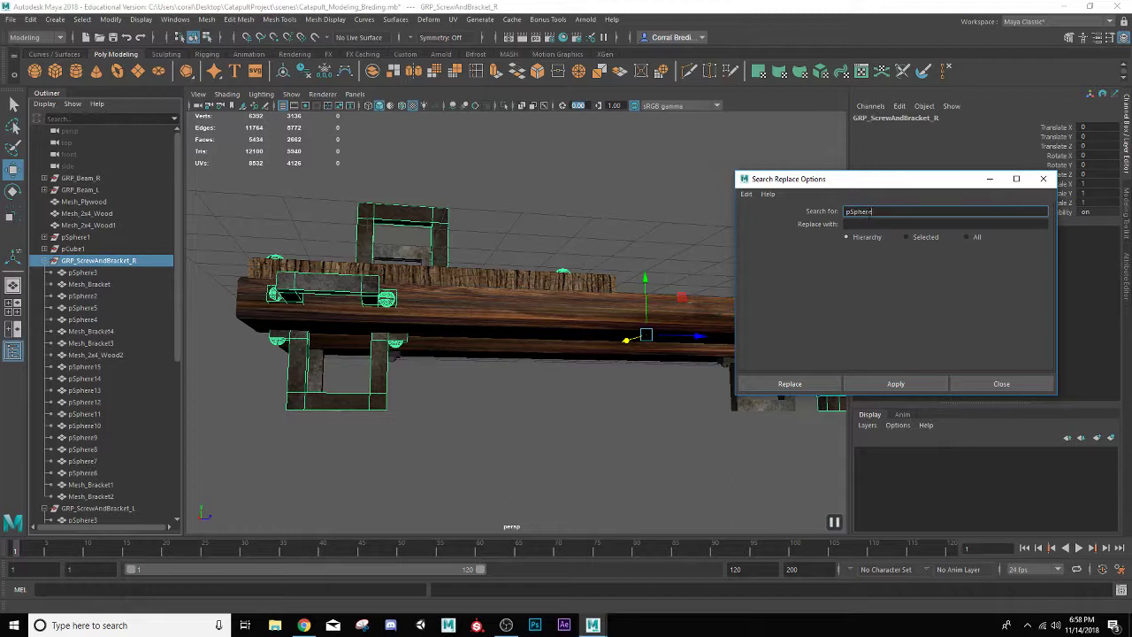
click(861, 224)
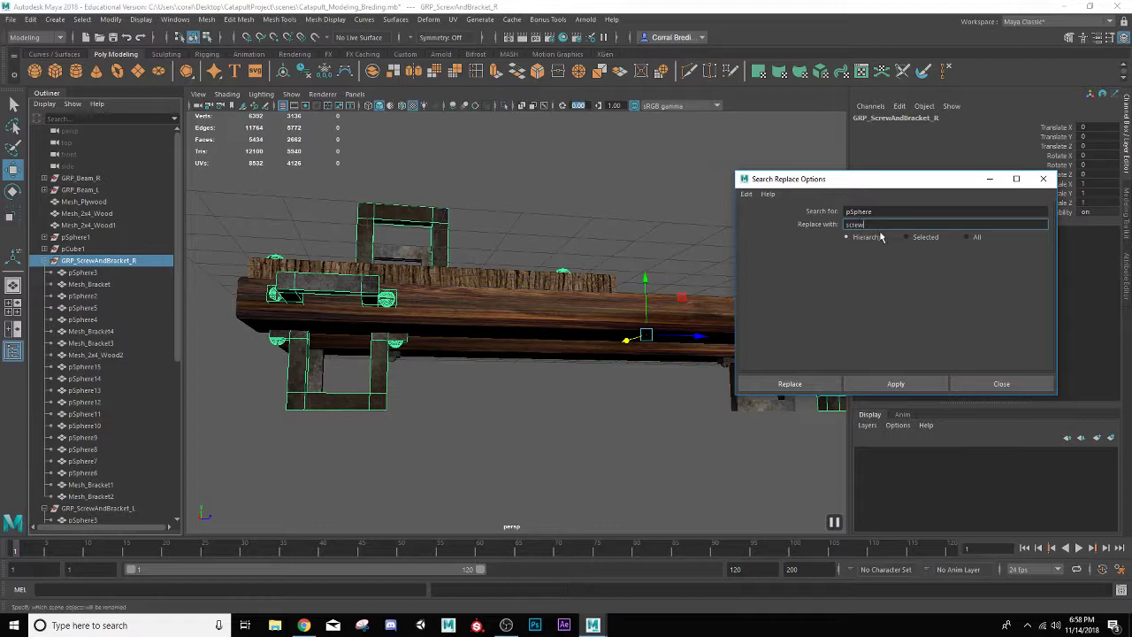
click(908, 237)
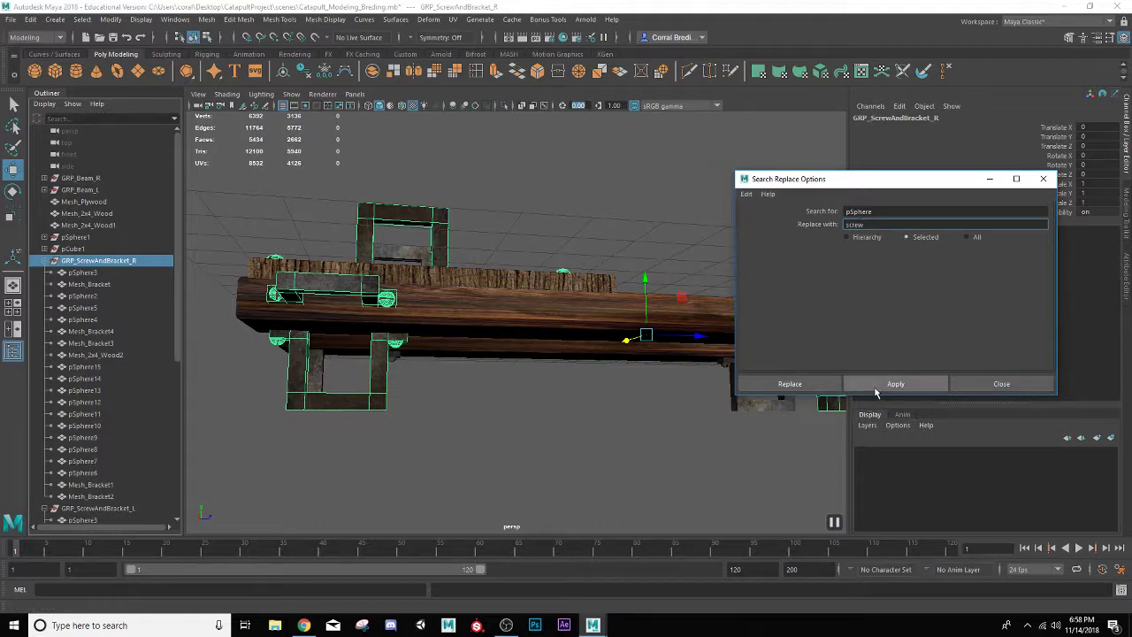
click(877, 390)
click(847, 237)
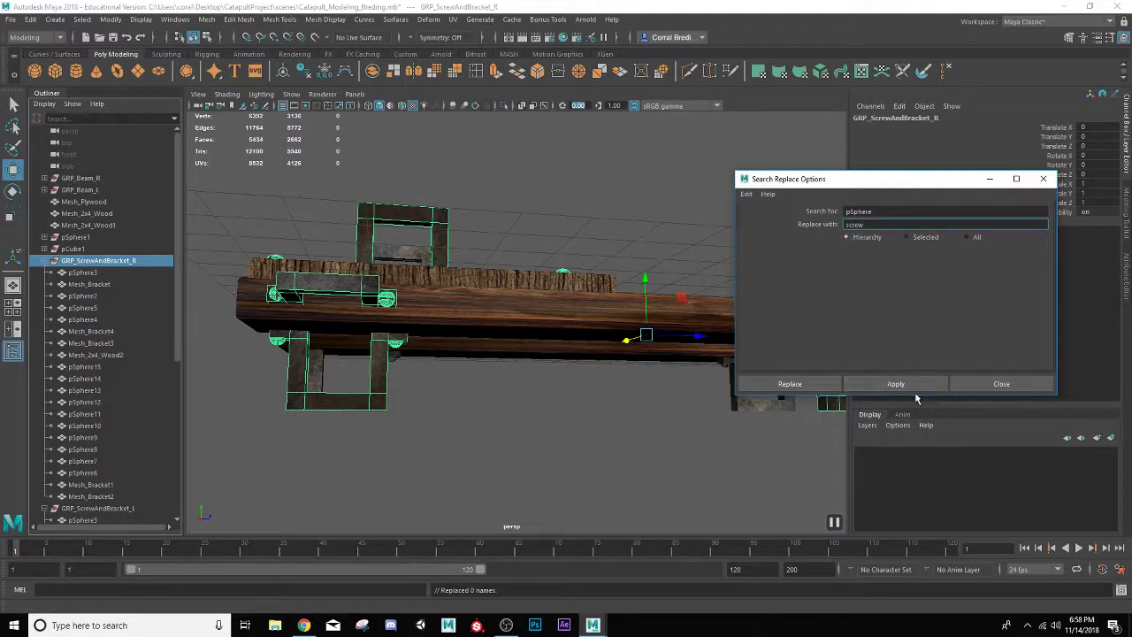
click(911, 387)
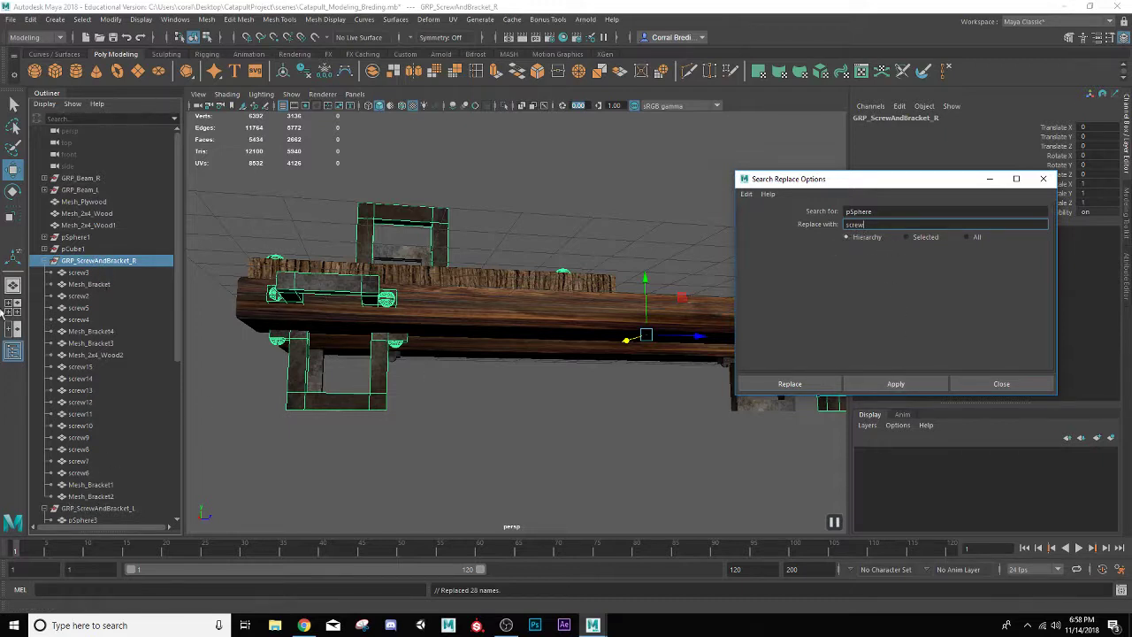
Try deleting the pSphere1 and pCube1 nodes, and undo the deletion
click(45, 249)
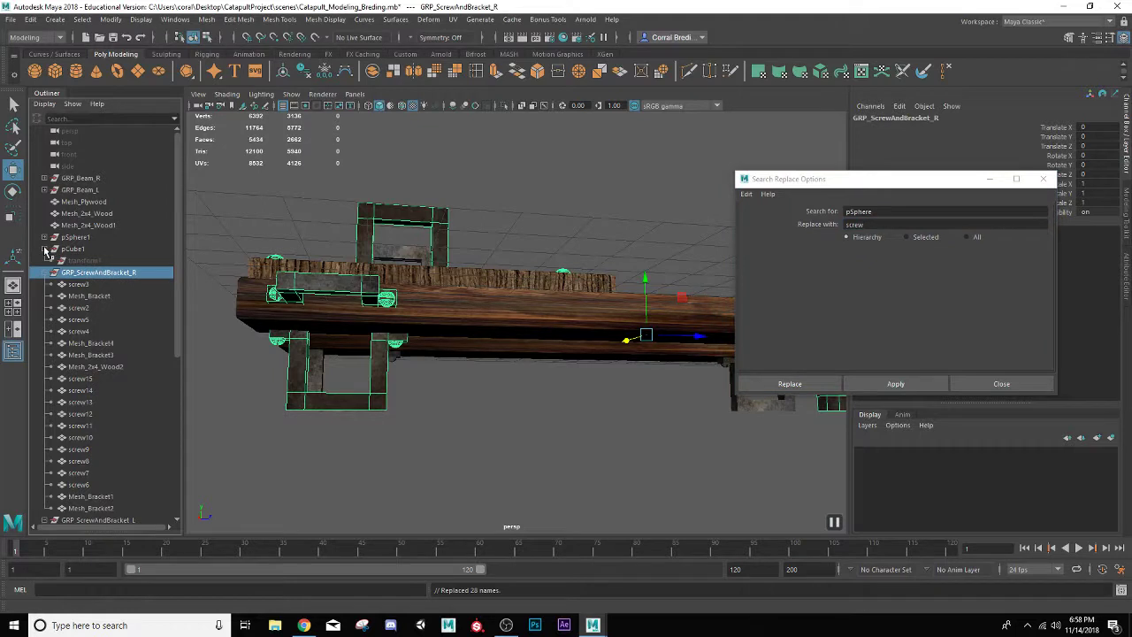
click(45, 250)
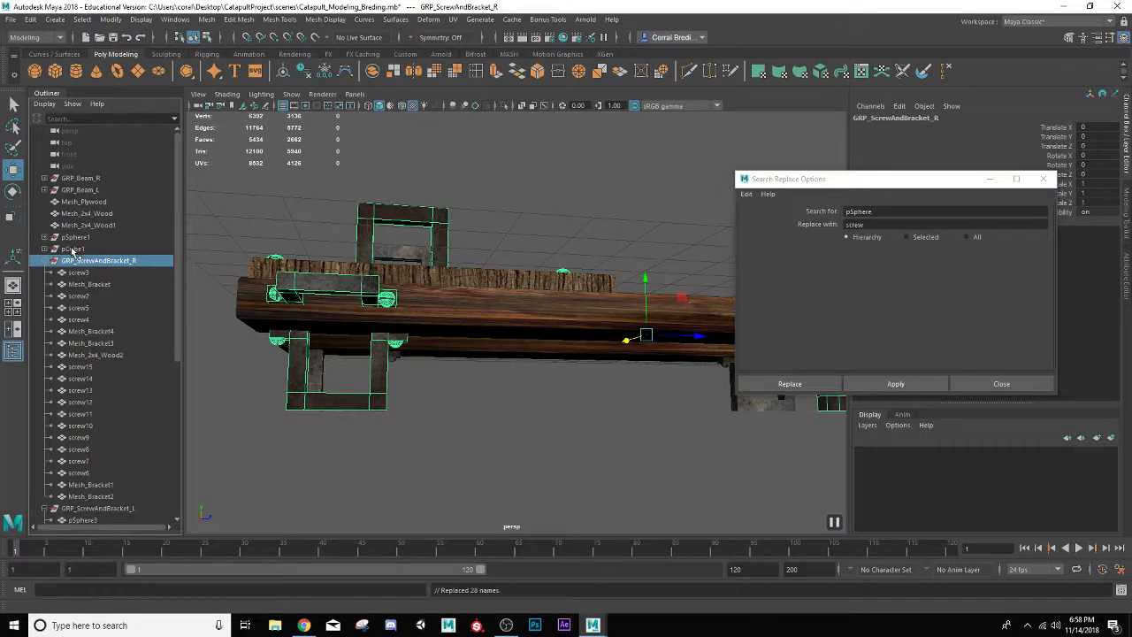
click(73, 238)
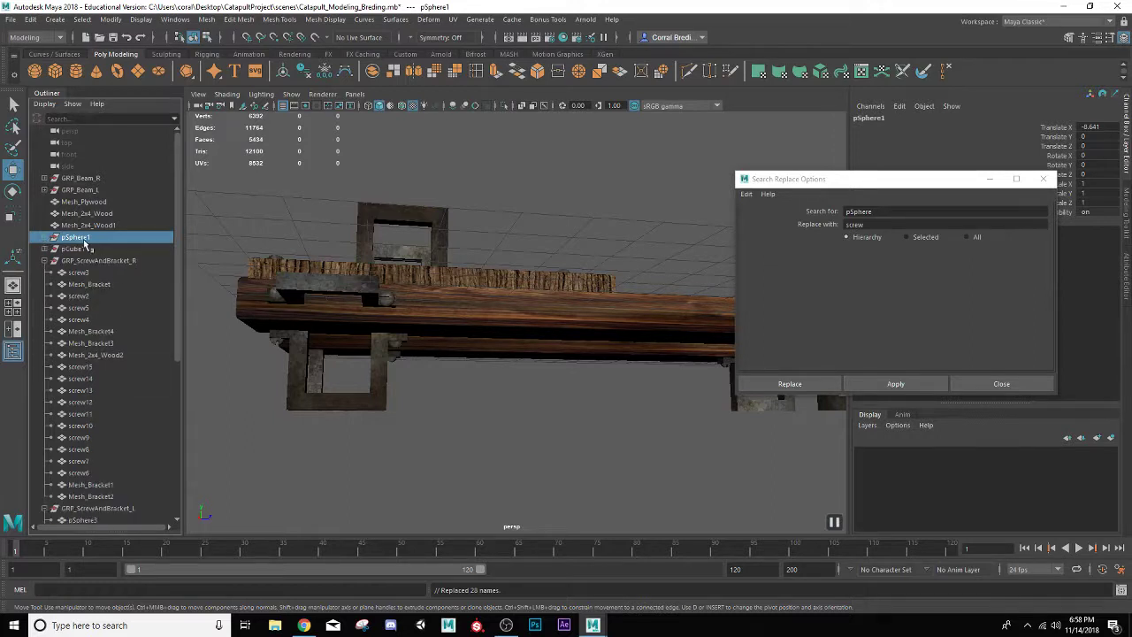
click(88, 250)
ctrl+click(92, 240)
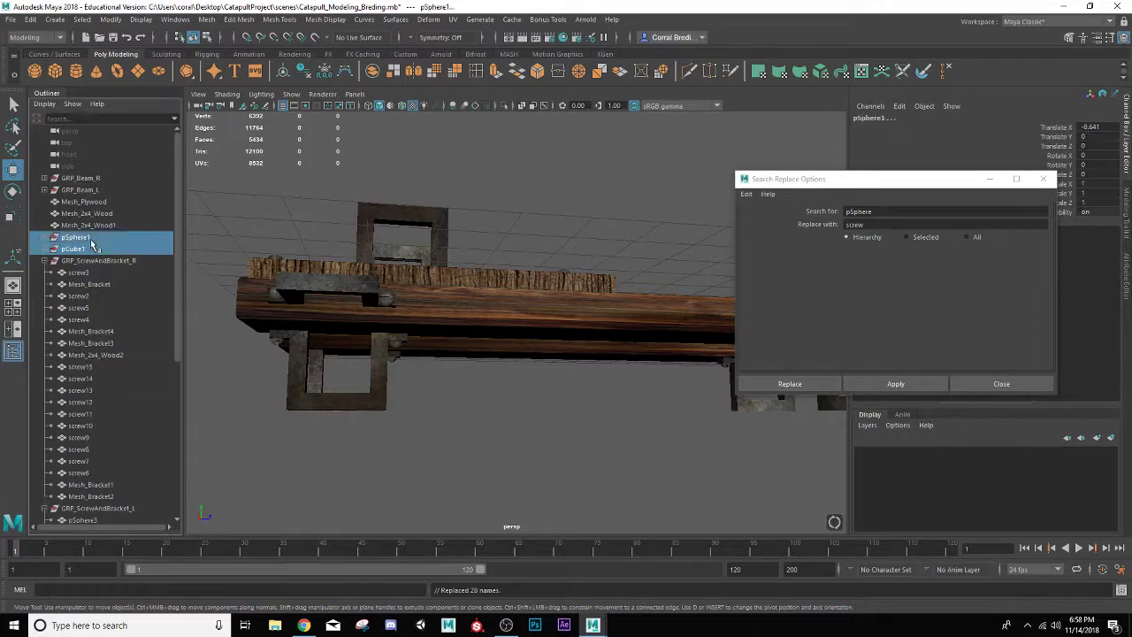
key(Delete)
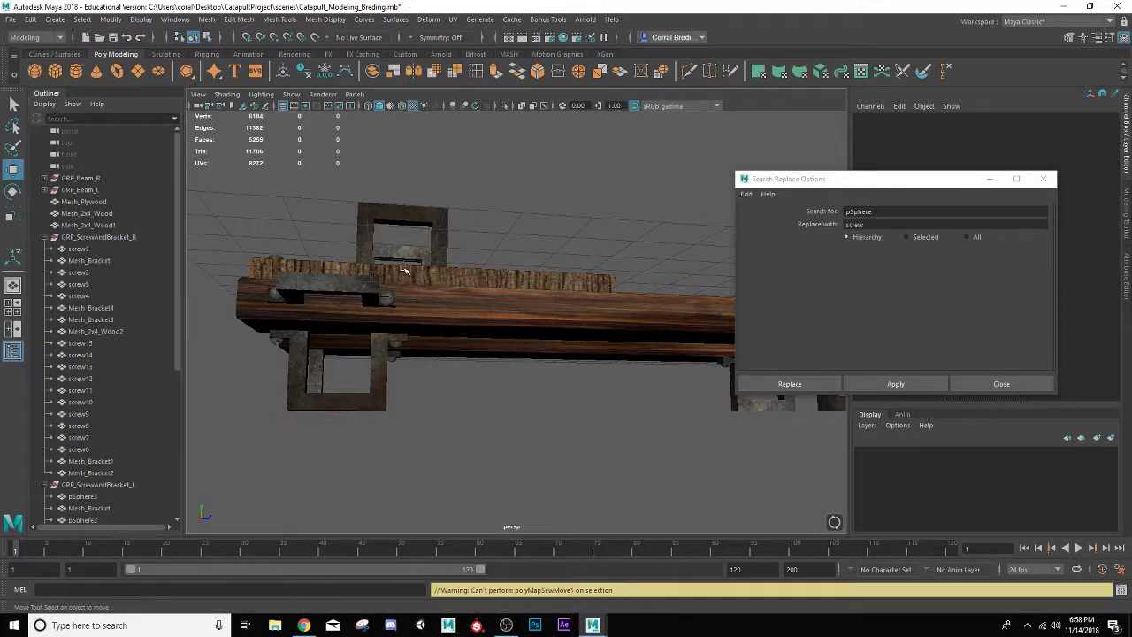
key(ctrl+z)
alt+drag(404, 270, 444, 294)
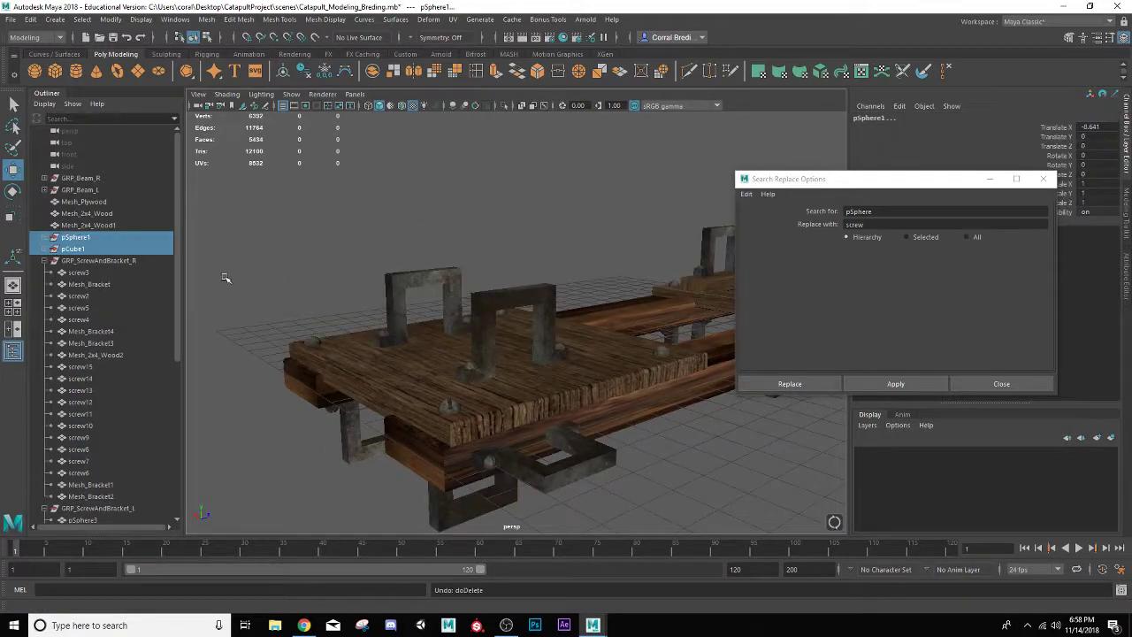
Select the GRP_ScrewAndBracket_R group with all its screws, brackets and plank, and delete their construction history
click(78, 272)
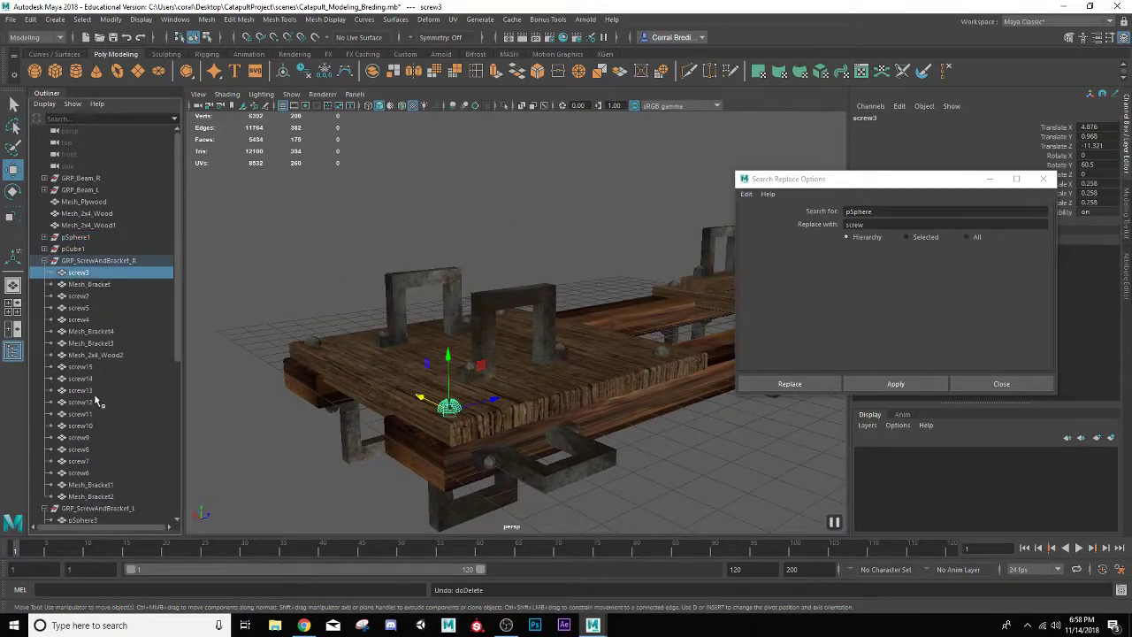
click(92, 261)
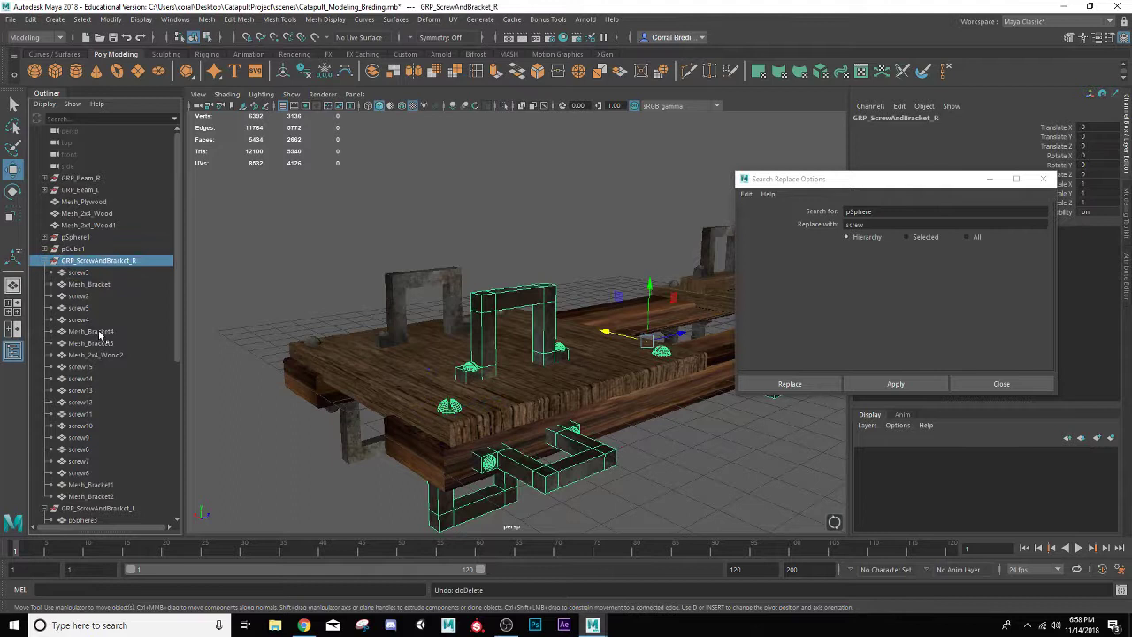
shift+click(92, 496)
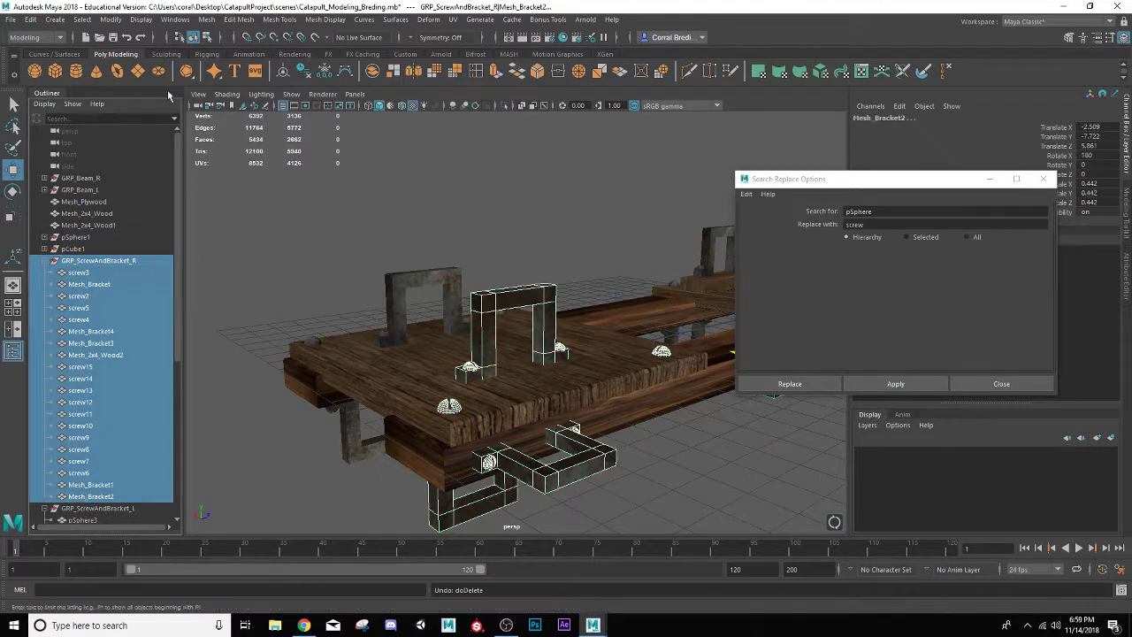
click(307, 75)
Replace pSphere with screw in the names within the GRP_ScrewAndBracket_L hierarchy, and delete the group's construction history
click(93, 240)
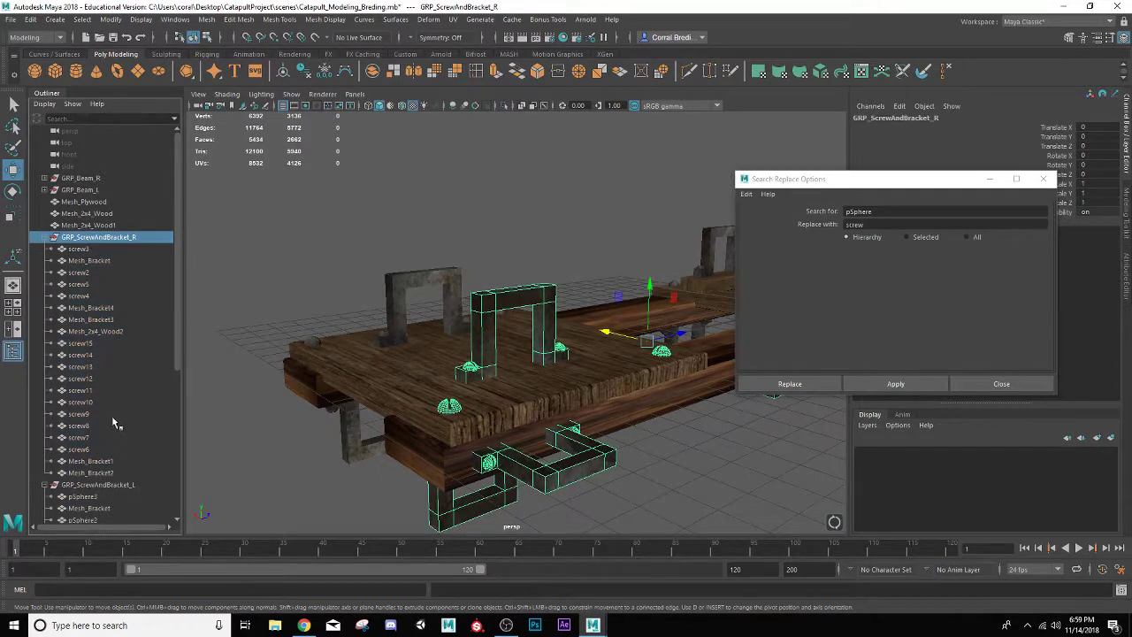
click(99, 485)
scroll(102, 487, down, 5)
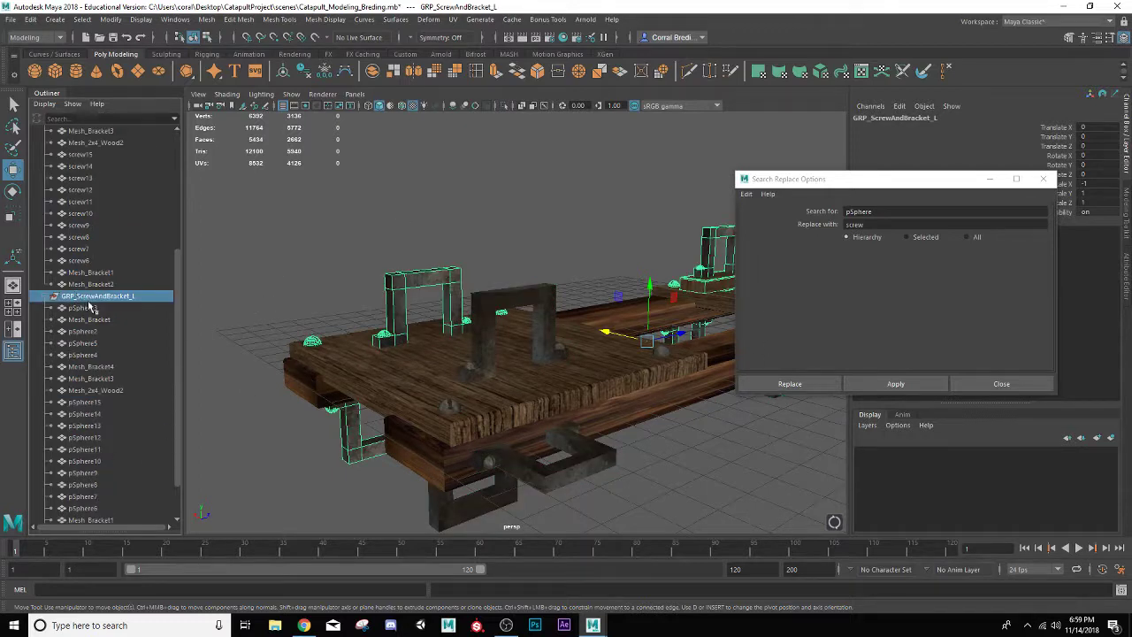
click(789, 383)
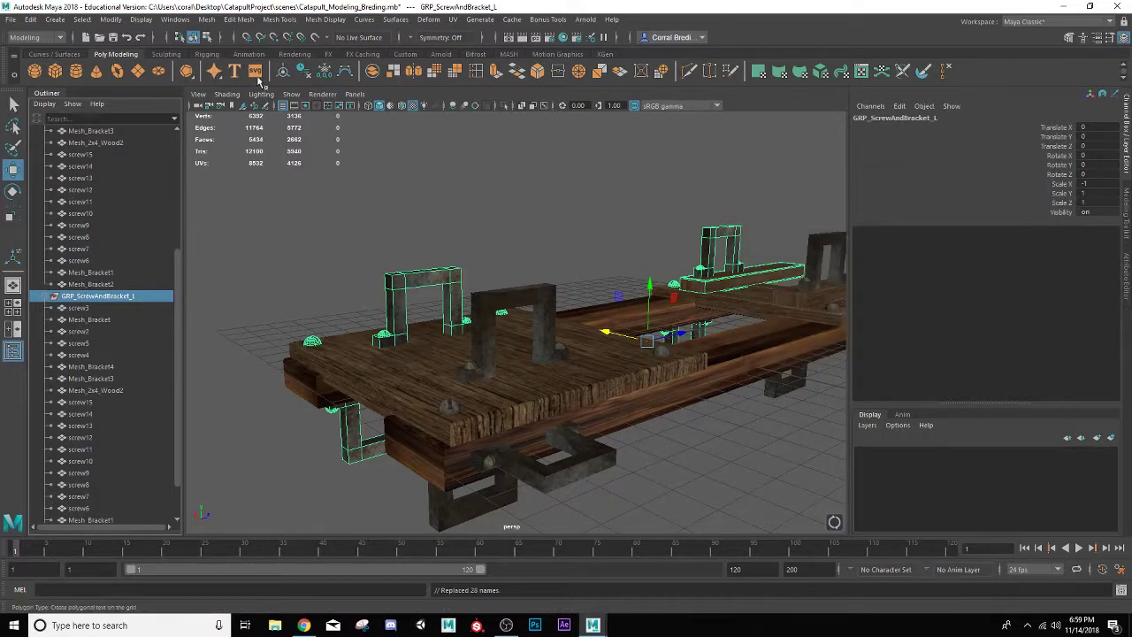
click(307, 74)
click(283, 269)
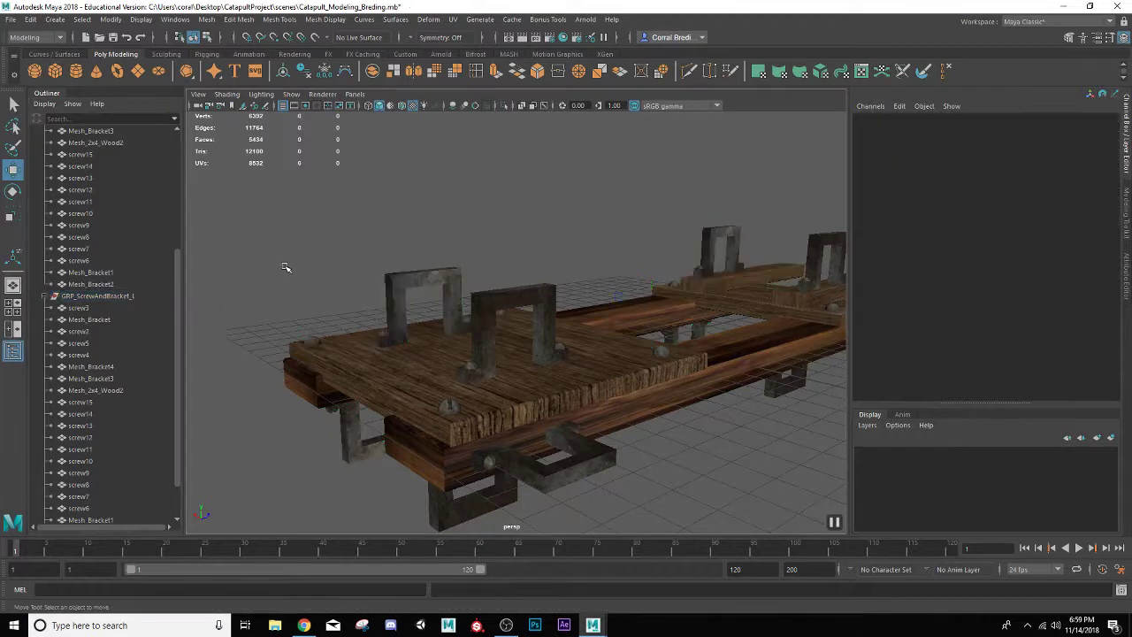
Collapse the GRP_ScrewAndBracket_L and GRP_ScrewAndBracket_R groups and review the whole catapult base
scroll(279, 273, down, 5)
scroll(98, 400, down, 3)
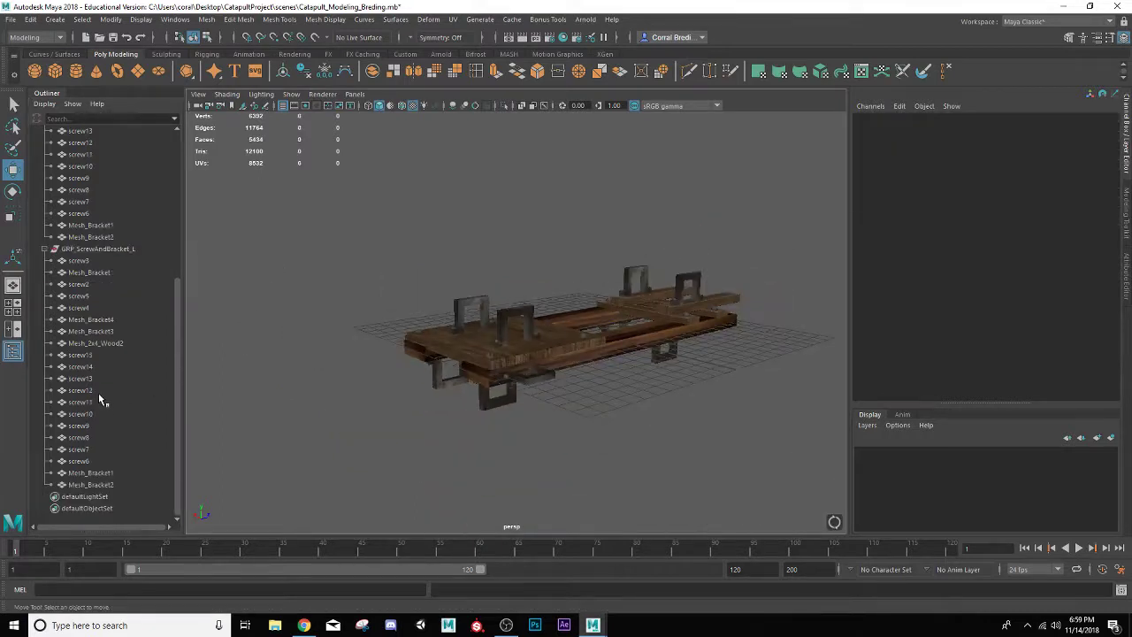
click(45, 250)
click(45, 237)
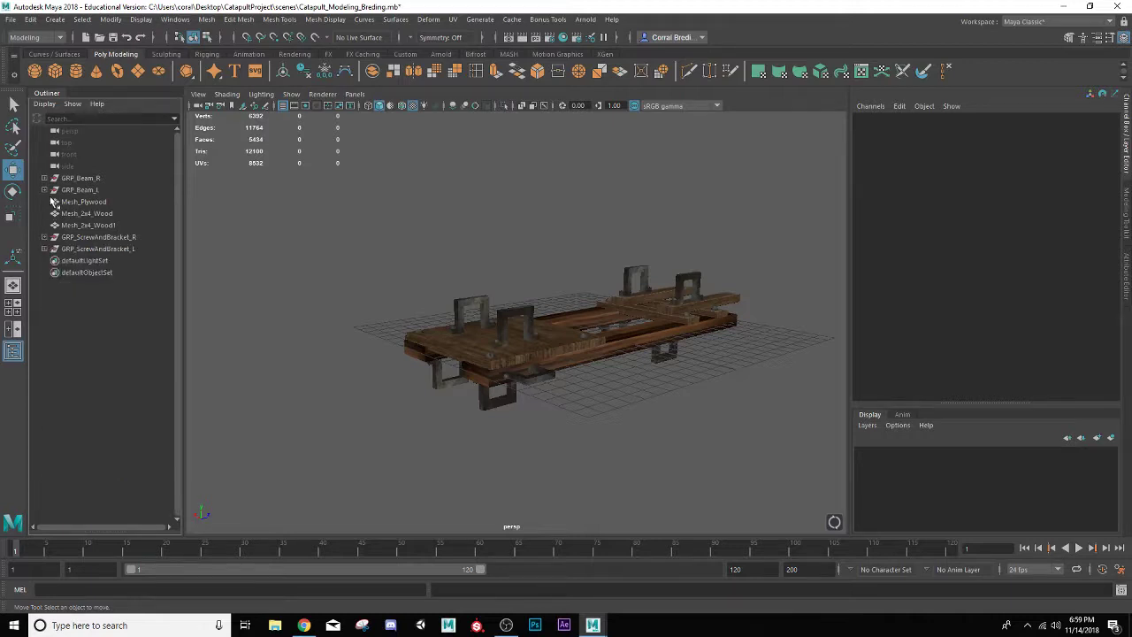
alt+drag(398, 355, 495, 412)
scroll(515, 403, up, 3)
alt+drag(493, 456, 430, 460)
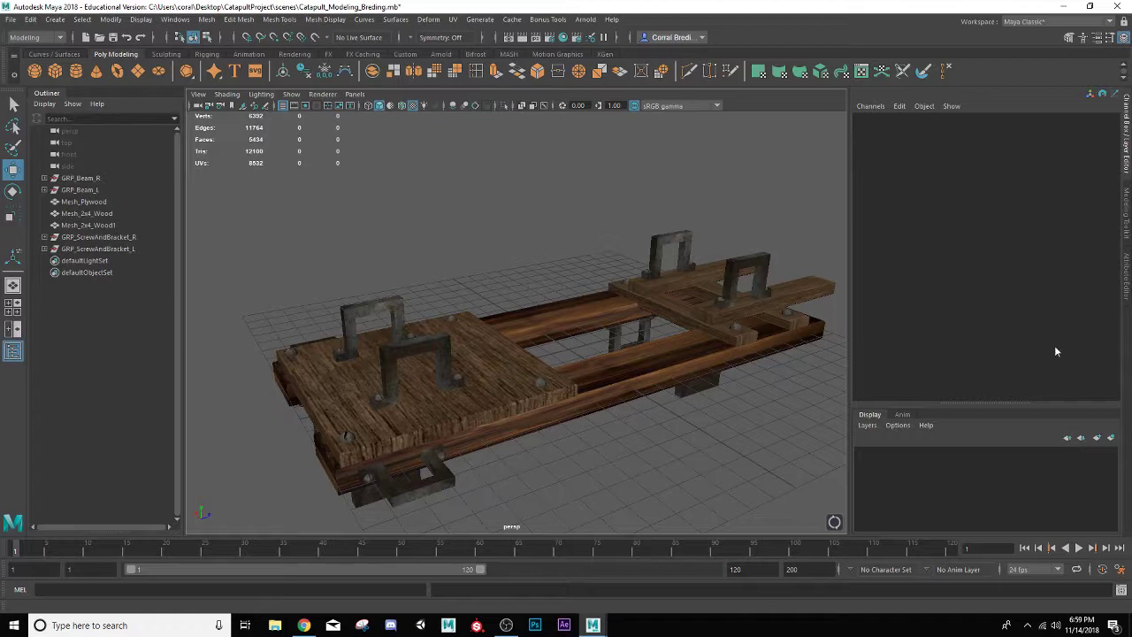
Save the scene as a new Maya Binary file in the scenes folder, adding _Part2 to the current file name
click(10, 18)
click(36, 79)
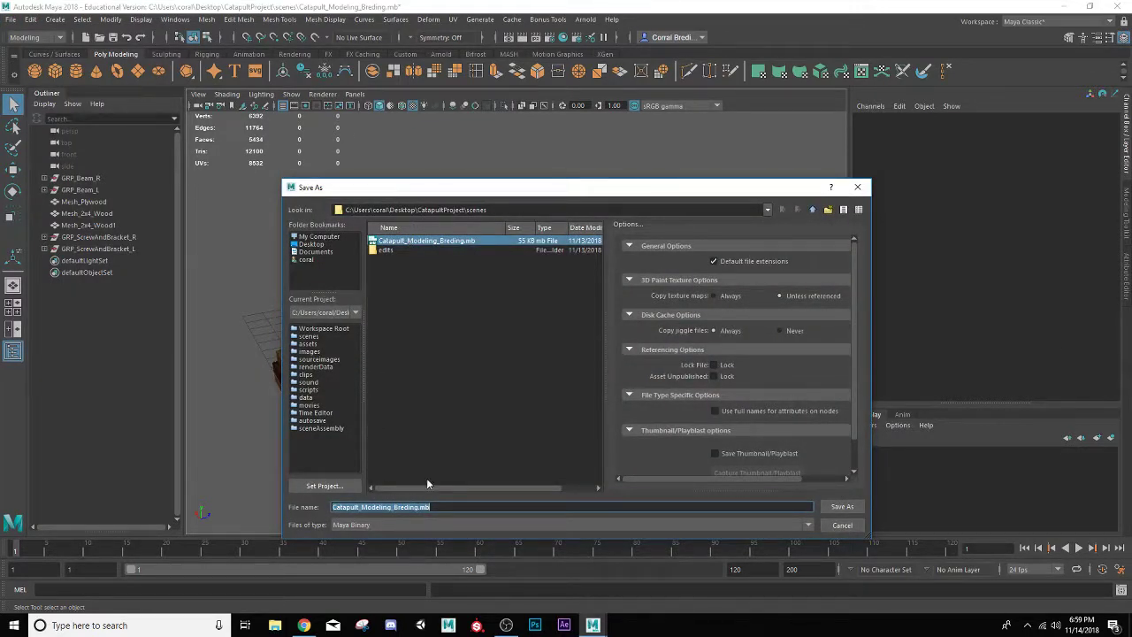
click(417, 507)
text(_Part2)
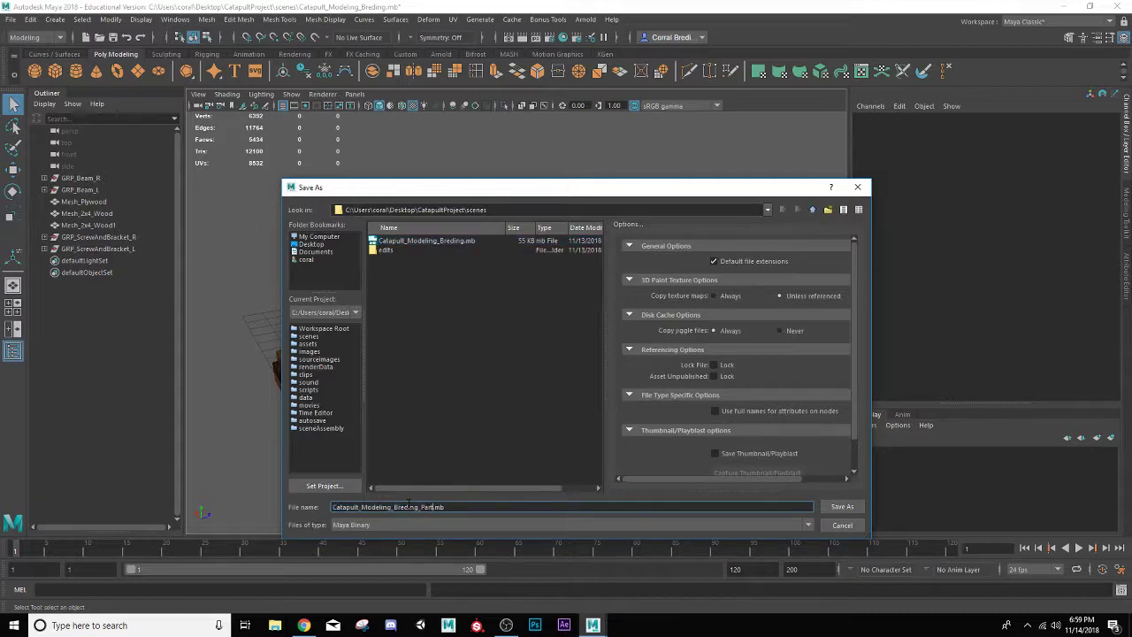
click(842, 506)
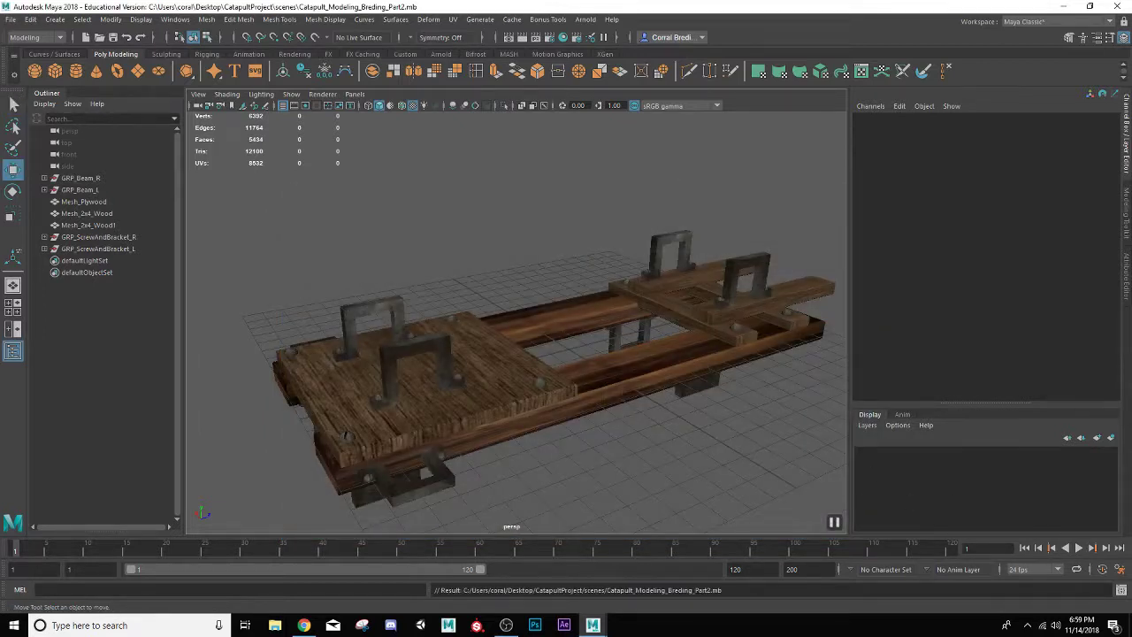